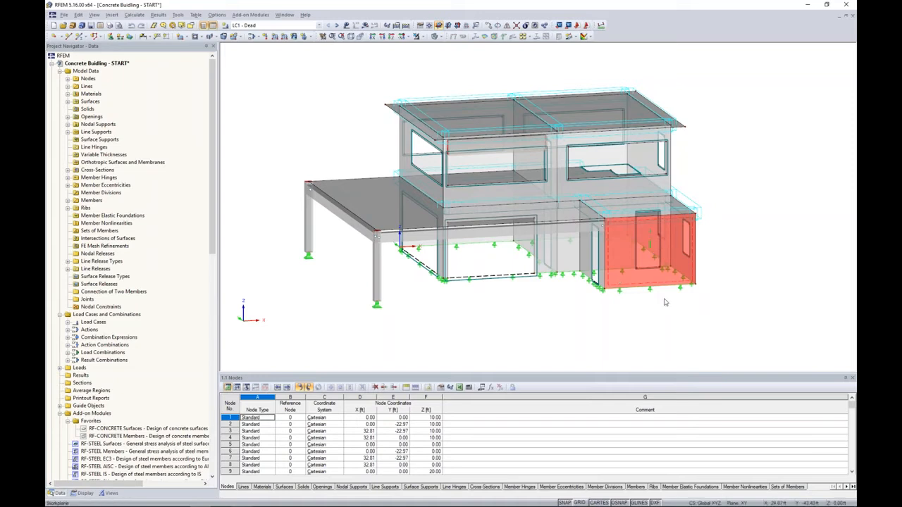
- Deselect the wall and review the line release along the roof slab's back edge, including its release type's translational and rotational settings
click(589, 303)
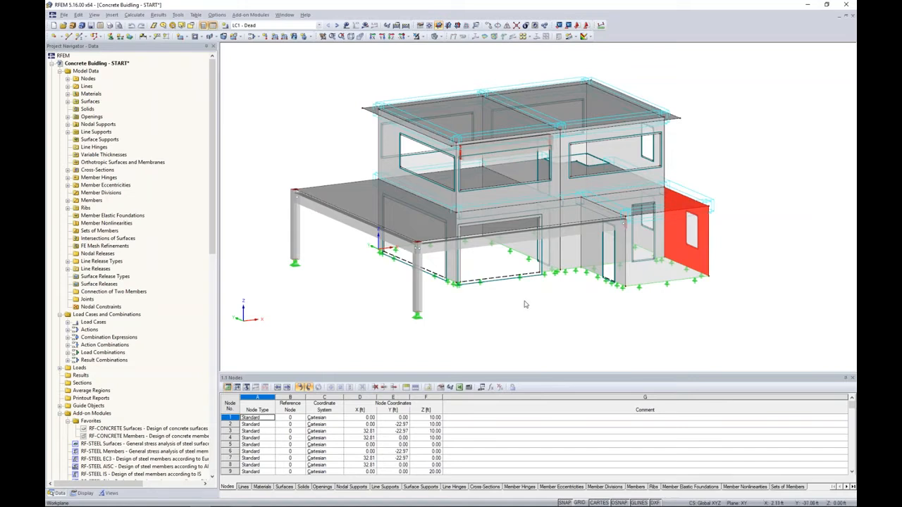
middle_drag(525, 306, 478, 316)
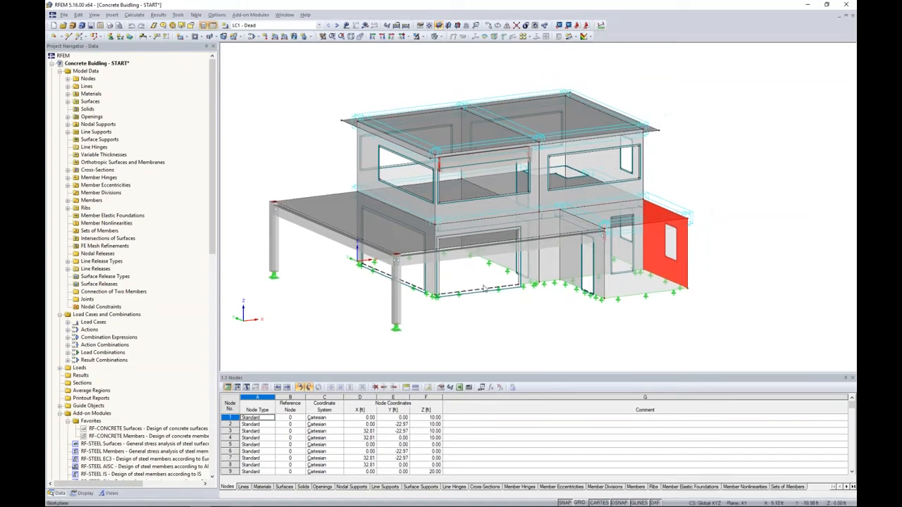
click(544, 321)
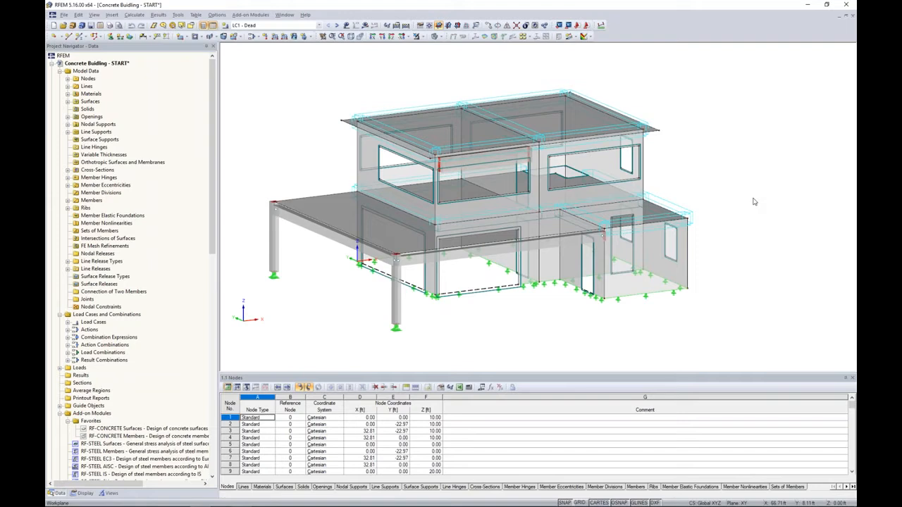
double_click(429, 108)
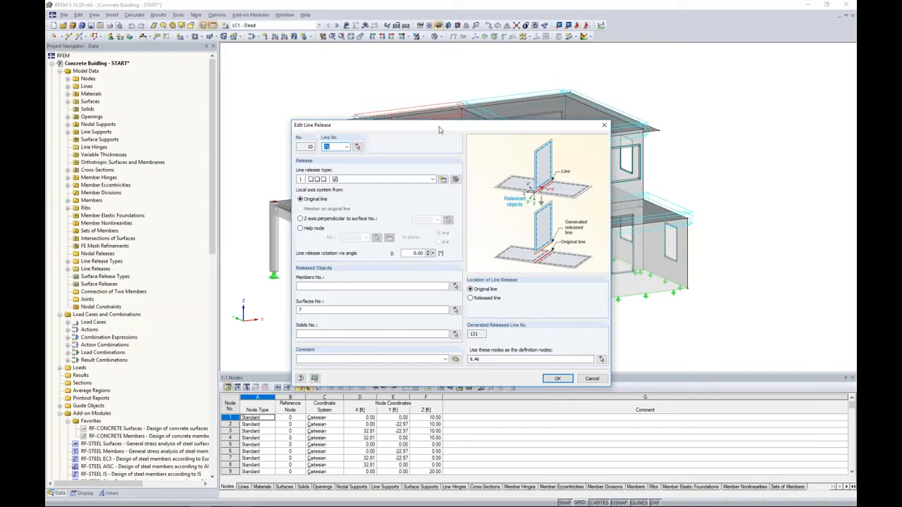
drag(438, 130, 431, 165)
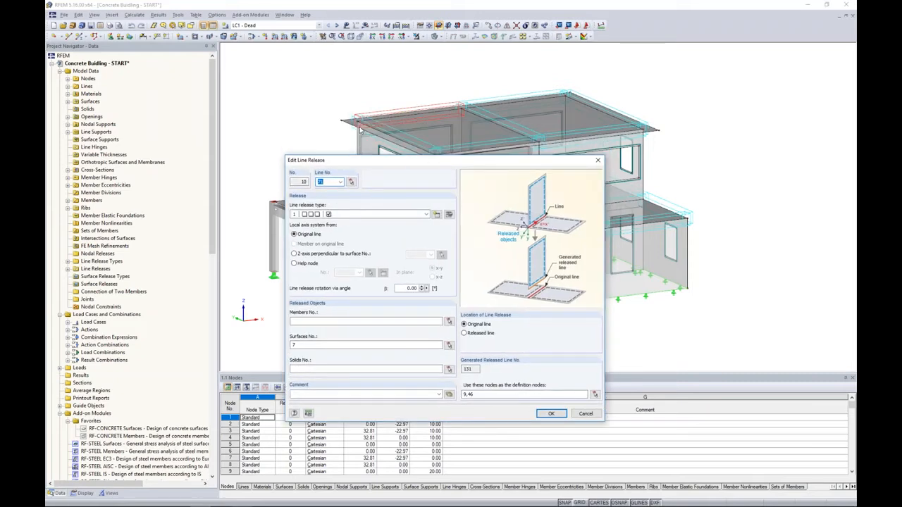
click(450, 215)
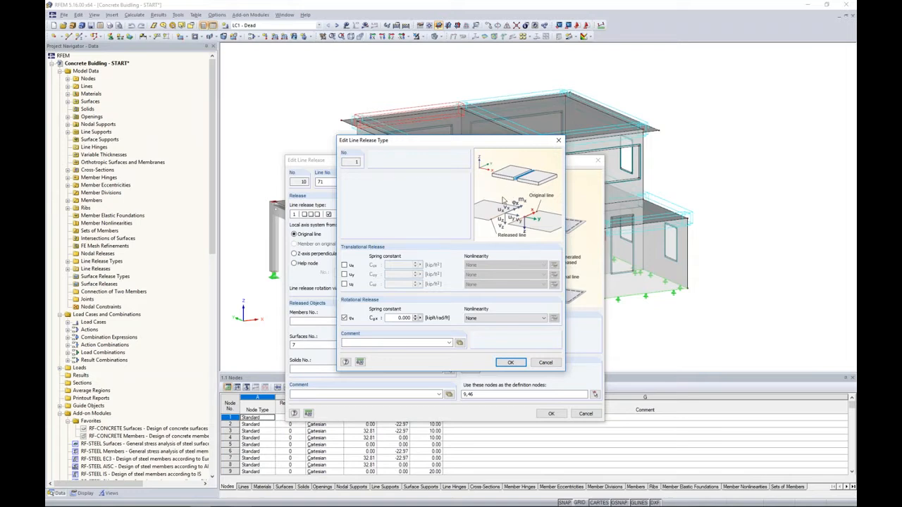
click(544, 362)
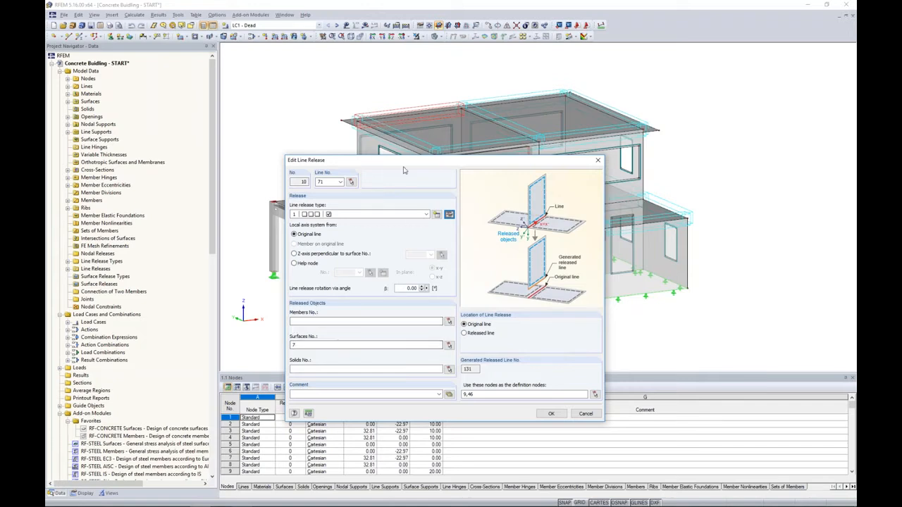
drag(406, 160, 426, 208)
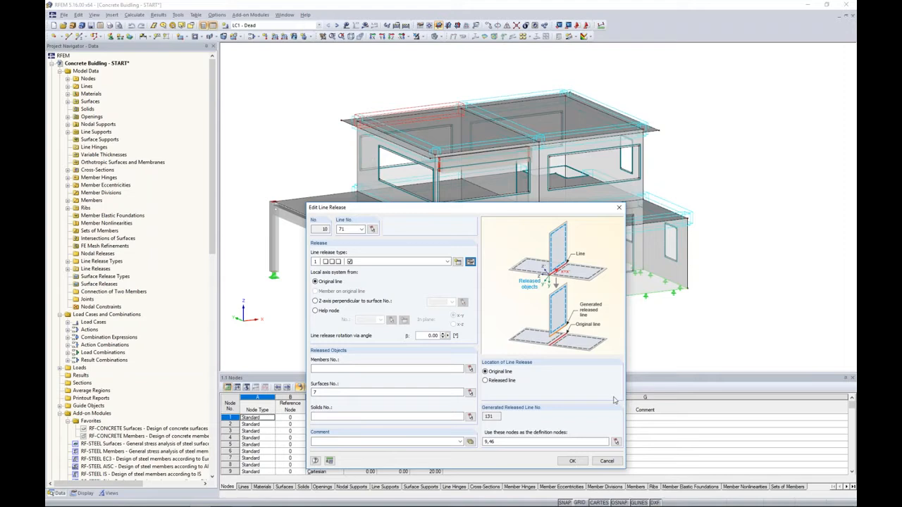
click(585, 461)
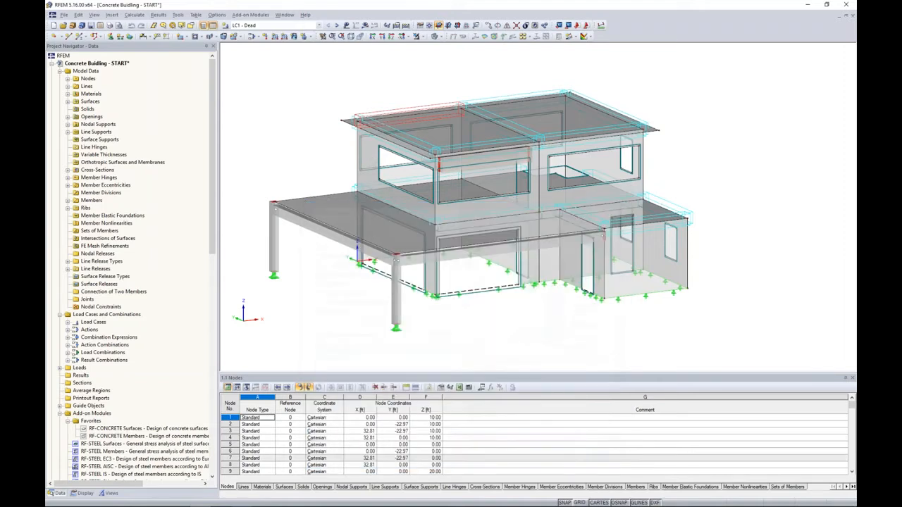
- Hide the line releases in the model display and colour the graphics according to member type
click(84, 492)
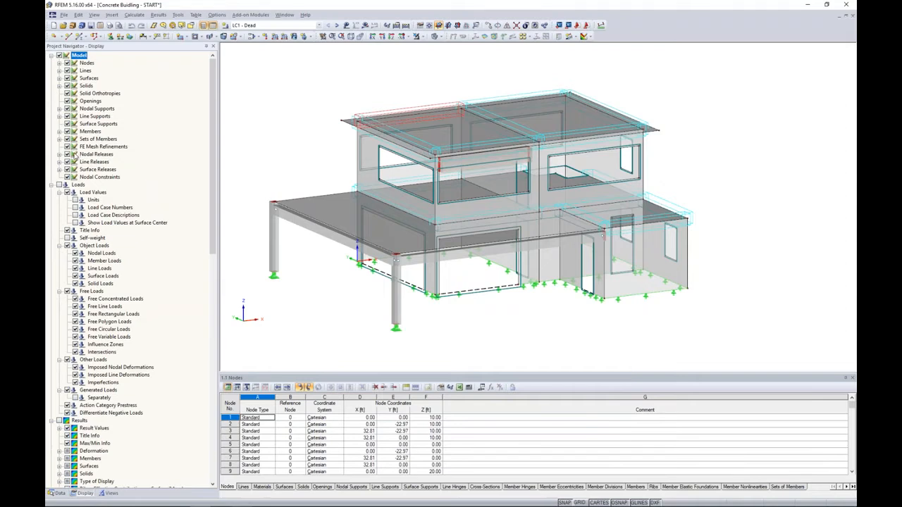
click(67, 162)
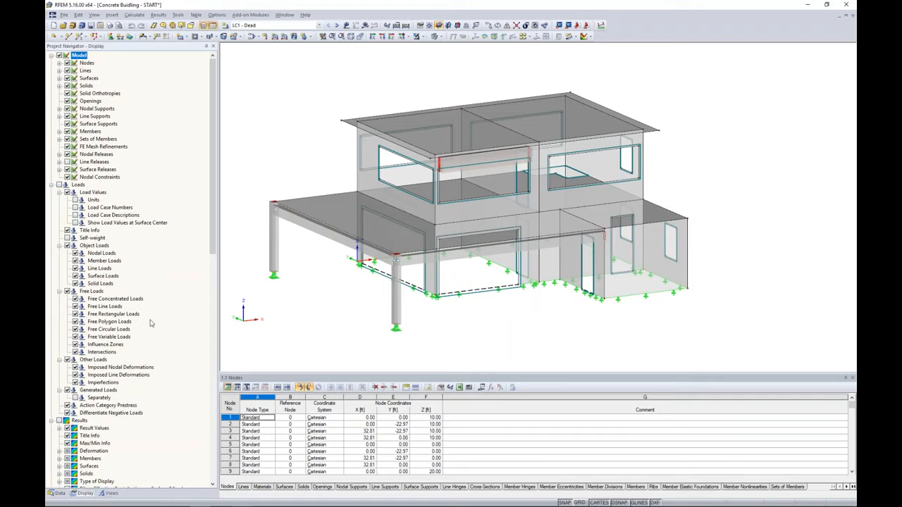
scroll(150, 324, down, 15)
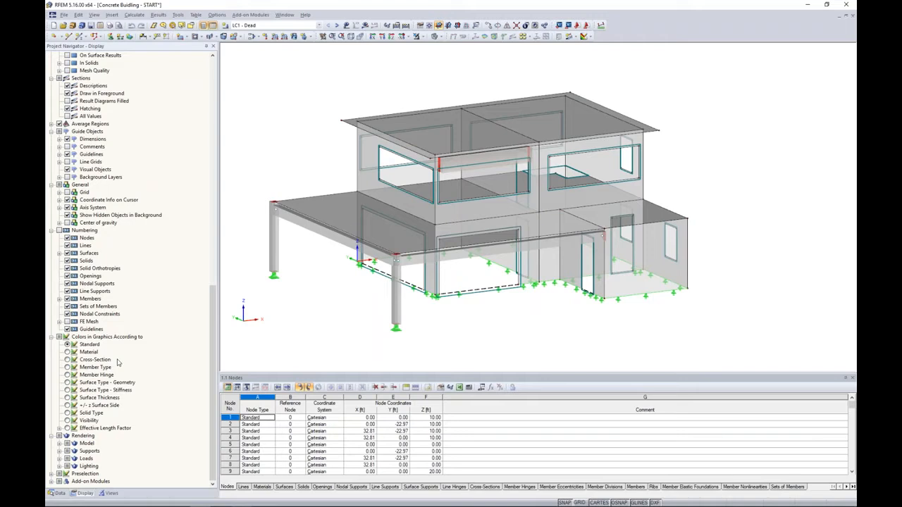
click(67, 367)
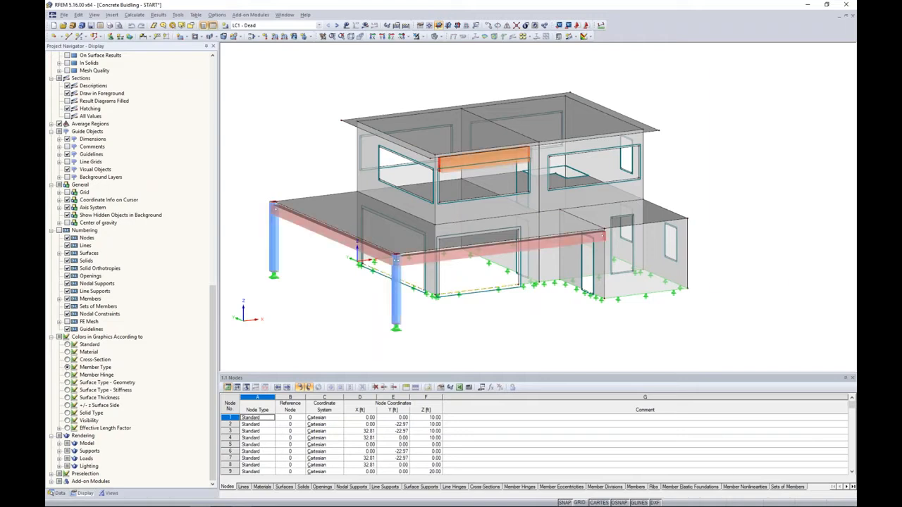
- Examine the member settings of the carport's front corner column and the list of available member types
mouse_move(649, 339)
ctrl+middle_down()
mouse_move(632, 339)
mouse_move(644, 330)
ctrl+middle_up()
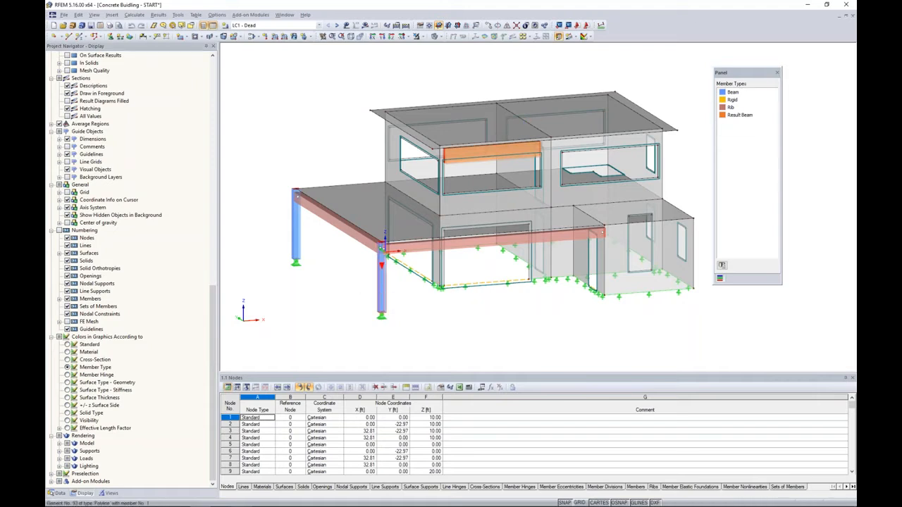
double_click(384, 236)
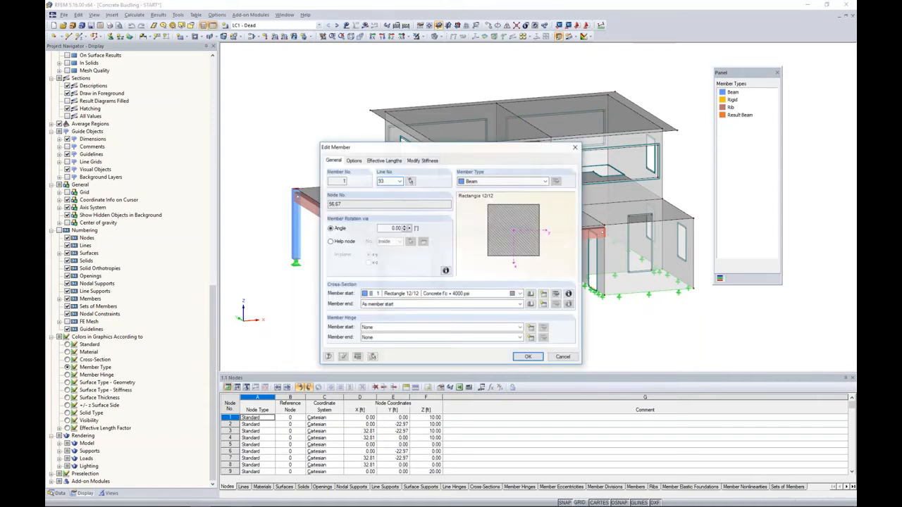
click(503, 182)
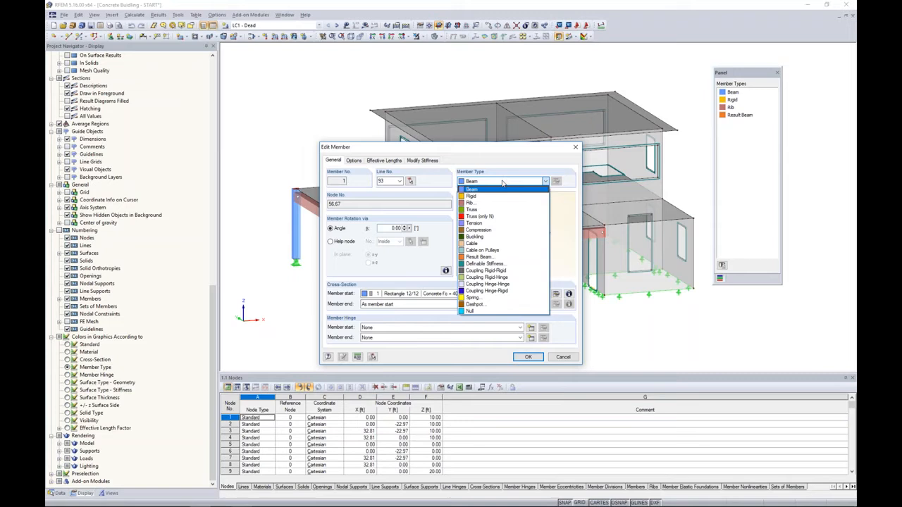
click(534, 159)
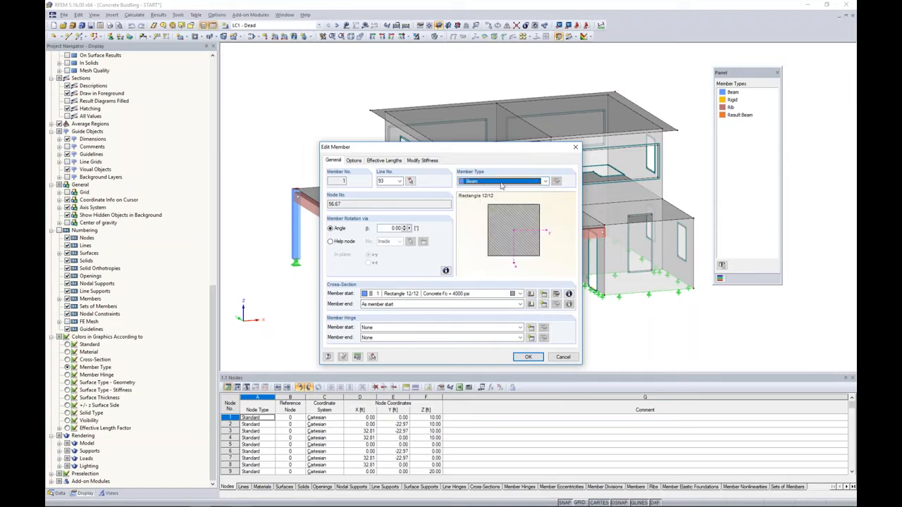
click(563, 357)
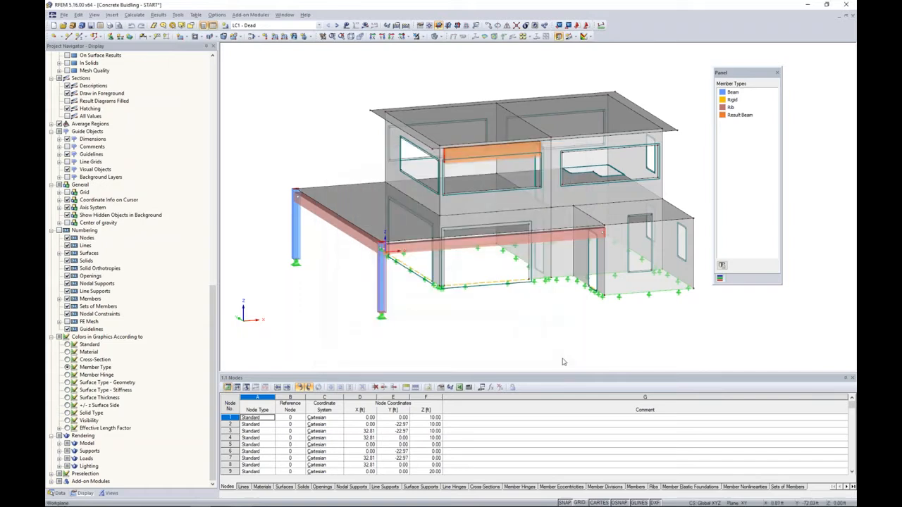
- Review the rib parameters of the beam along the carport slab's outer side edge, including its alignment and integration widths
mouse_move(353, 236)
double_click(381, 242)
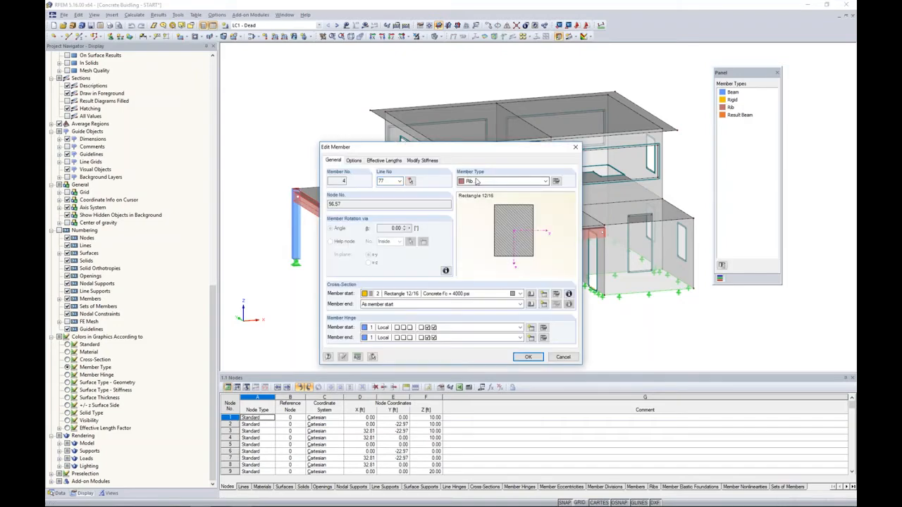
click(556, 181)
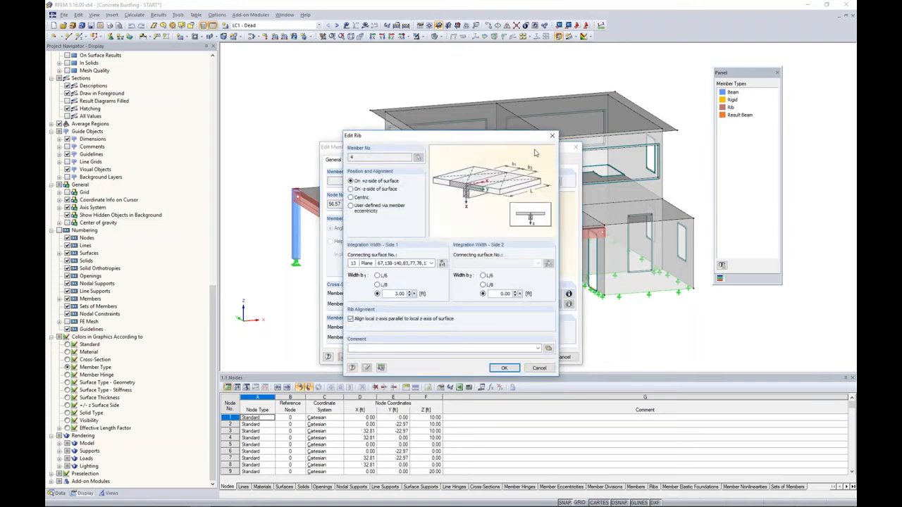
drag(534, 139, 541, 209)
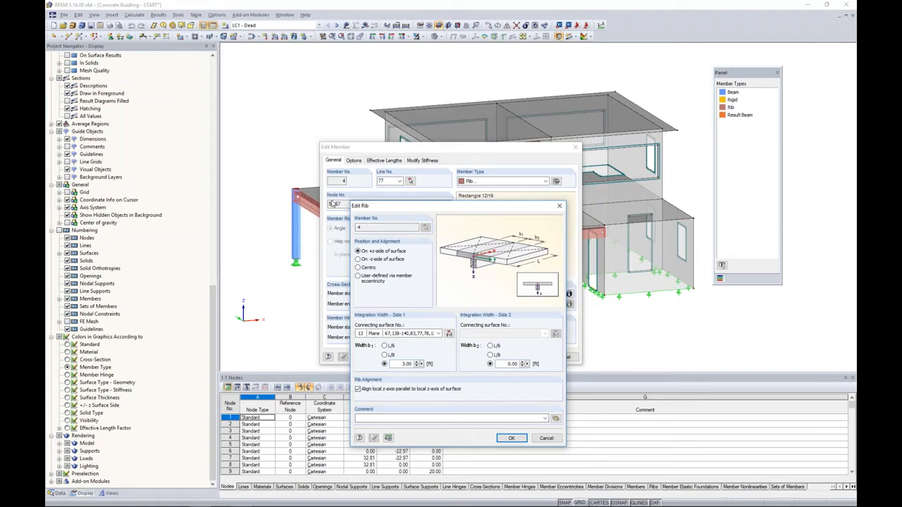
drag(399, 364, 425, 363)
drag(502, 365, 524, 362)
click(540, 439)
click(563, 357)
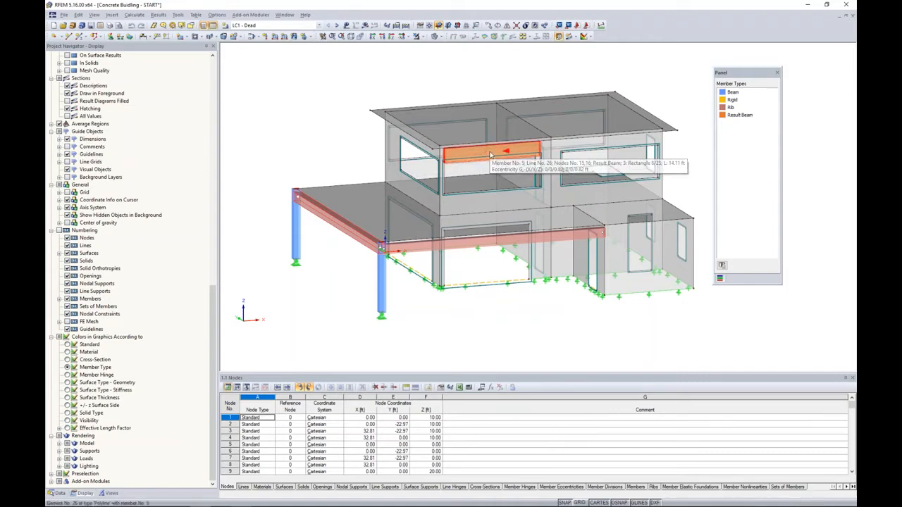
- Review the member settings of the result beam above the upper-storey window and its parameters for integrating stresses and forces
scroll(472, 158, up, 3)
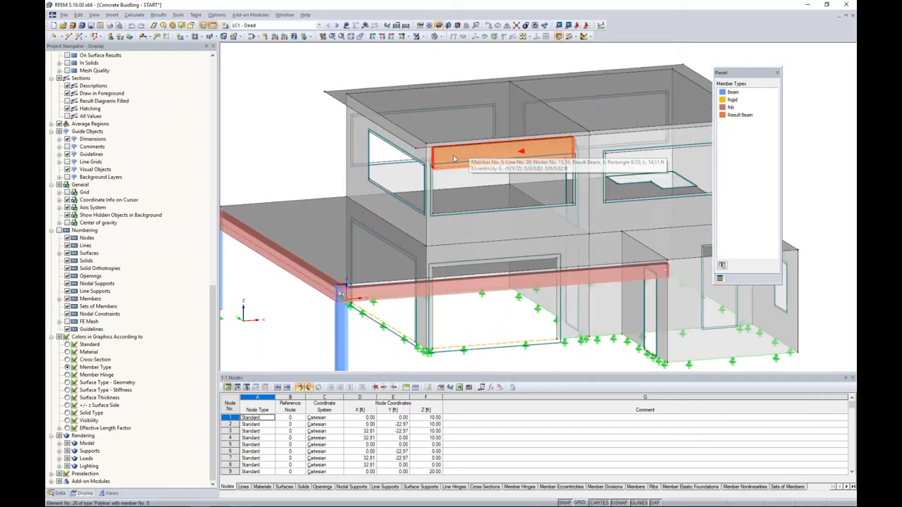
ctrl+middle_drag(461, 192, 478, 173)
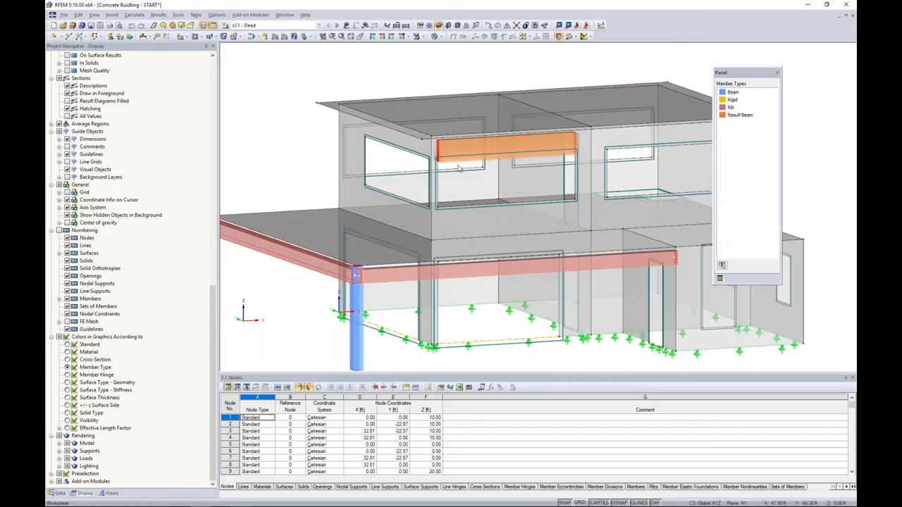
mouse_move(461, 148)
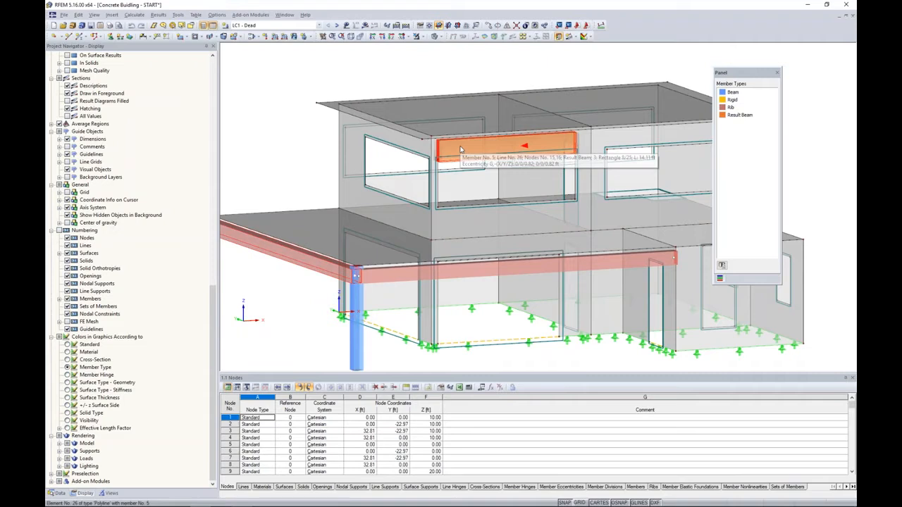
ctrl+middle_drag(460, 167, 457, 156)
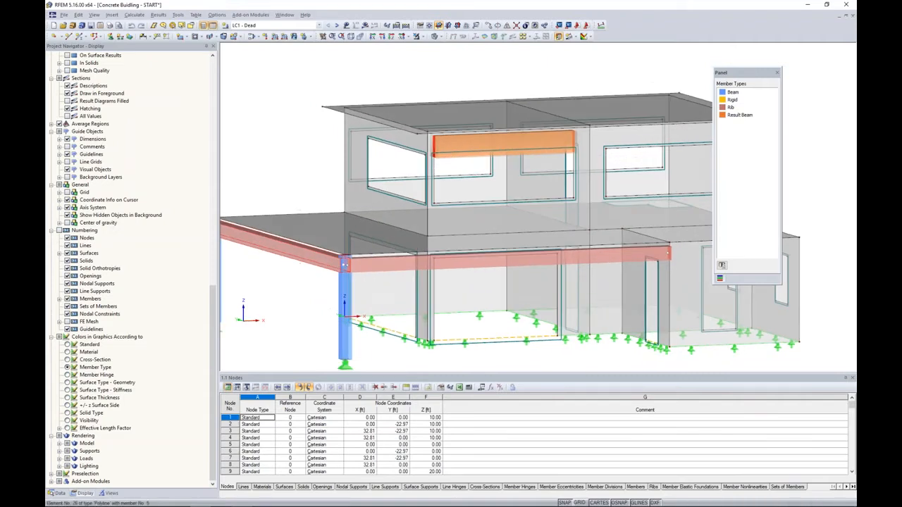
click(459, 226)
click(443, 75)
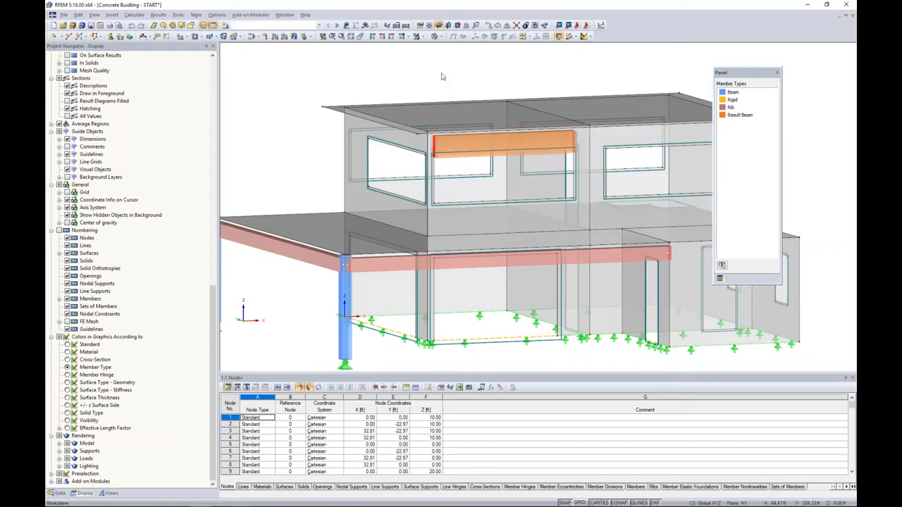
click(449, 145)
double_click(450, 144)
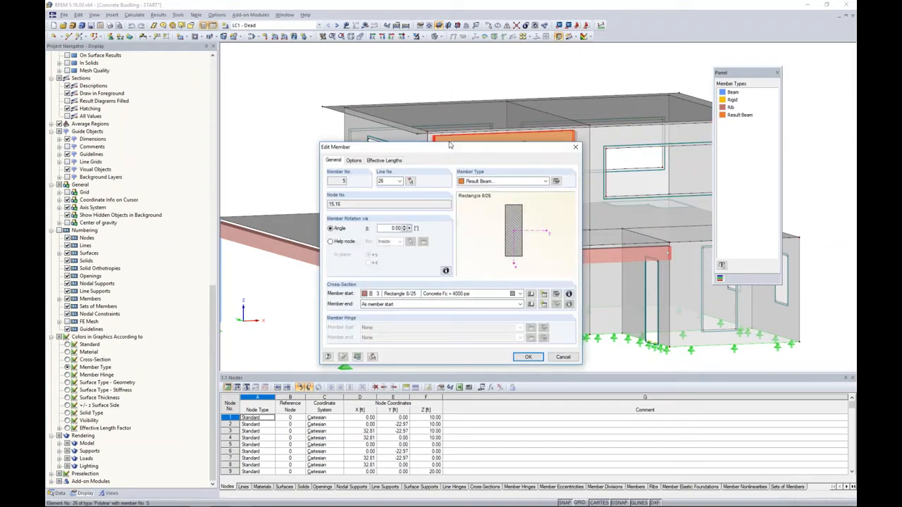
click(555, 181)
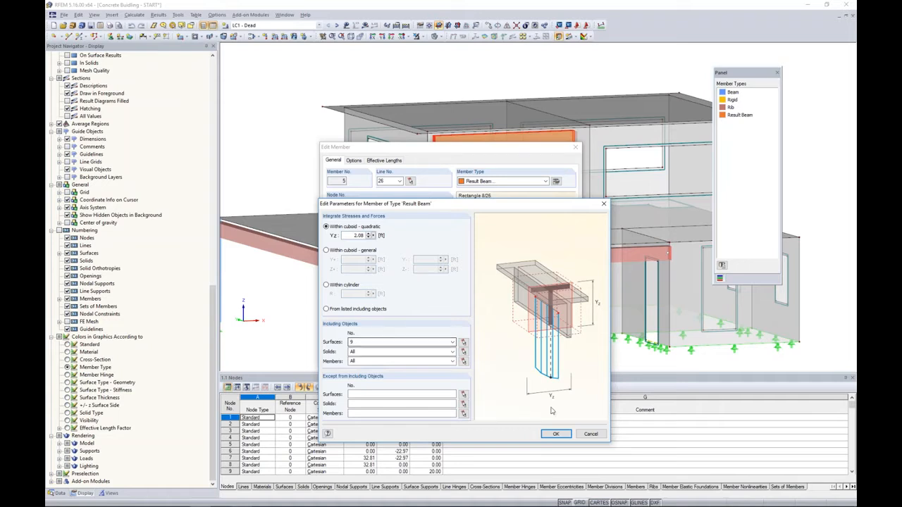
click(590, 435)
click(563, 357)
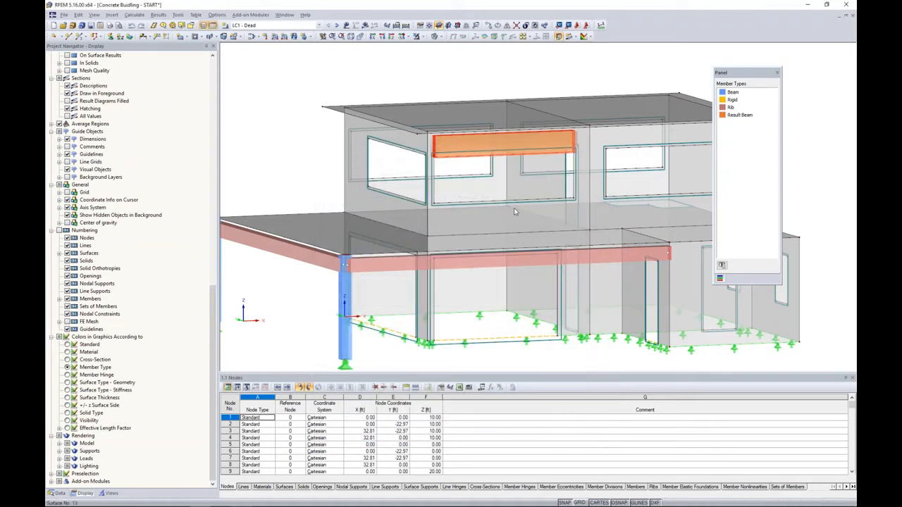
double_click(462, 142)
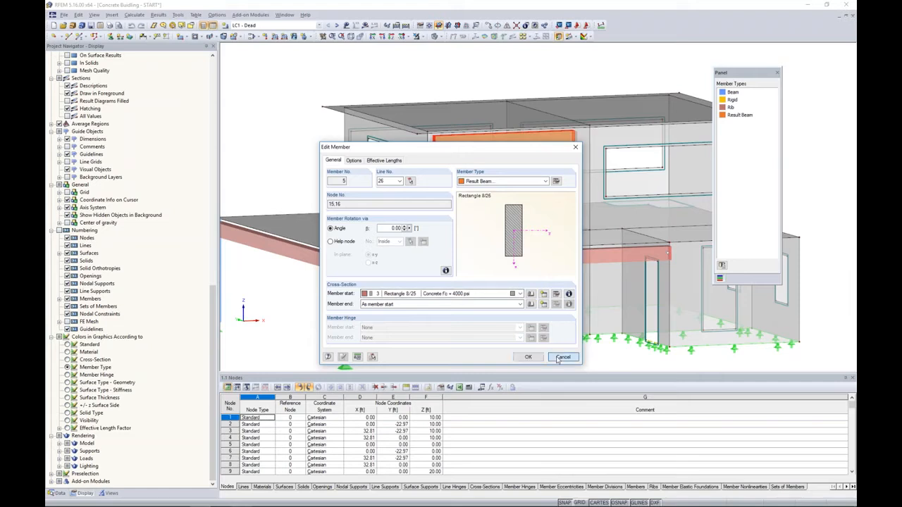
click(528, 357)
- Move the member types legend clear of the building and show the whole structure from a low front angle
scroll(341, 140, down, 3)
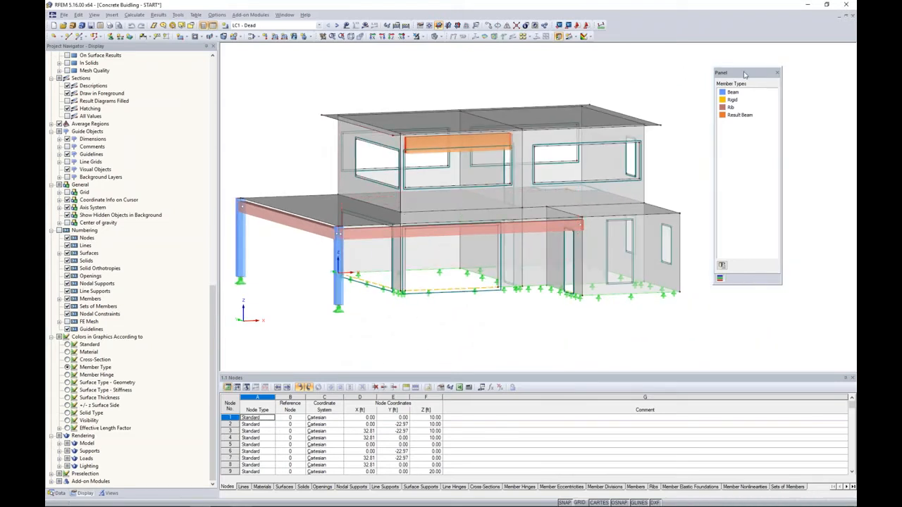
drag(751, 77, 781, 68)
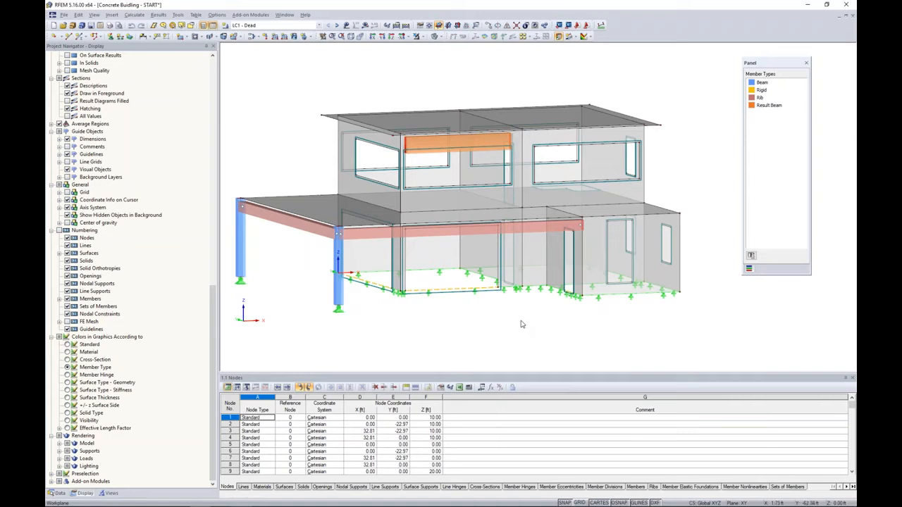
mouse_move(513, 327)
ctrl+middle_down()
mouse_move(486, 327)
mouse_move(511, 335)
ctrl+middle_up()
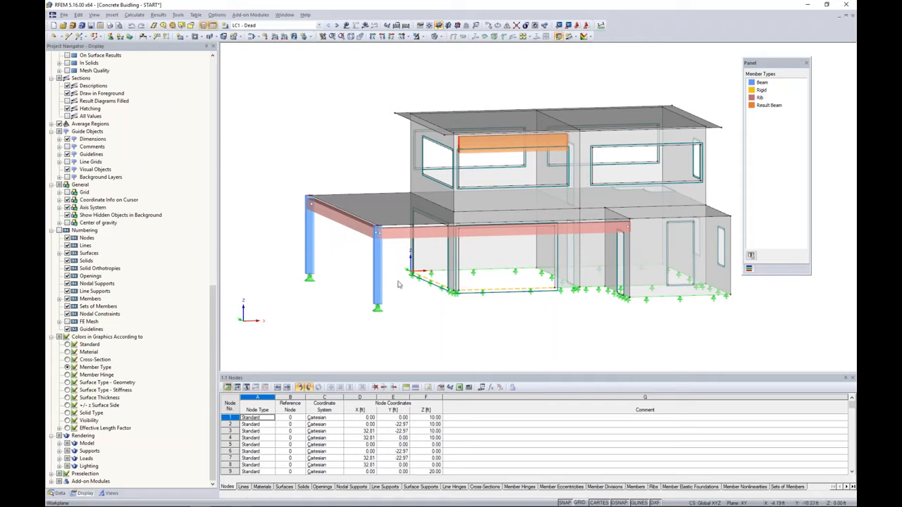
ctrl+middle_drag(399, 290, 403, 277)
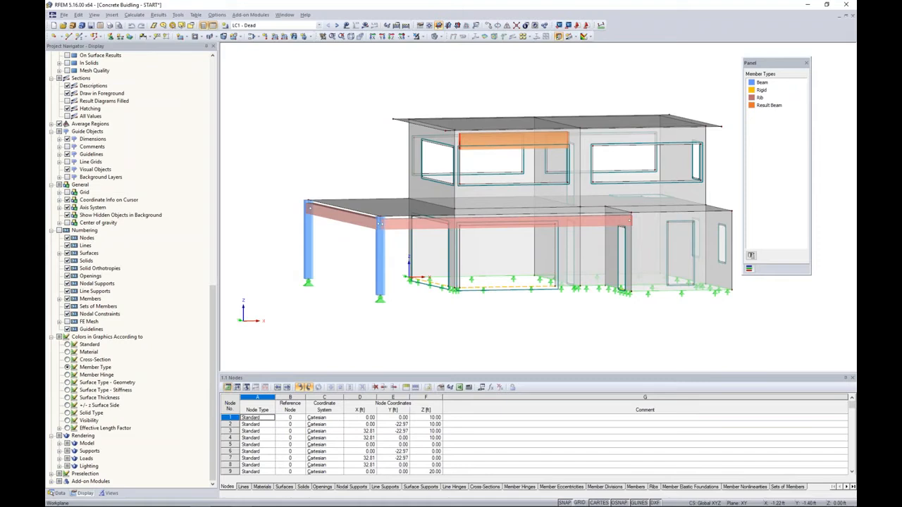
- Modify the stiffness of both carport columns according to ACI 318-14 Table 6.6.3.1.1(a) with the component type Columns
drag(396, 261, 286, 245)
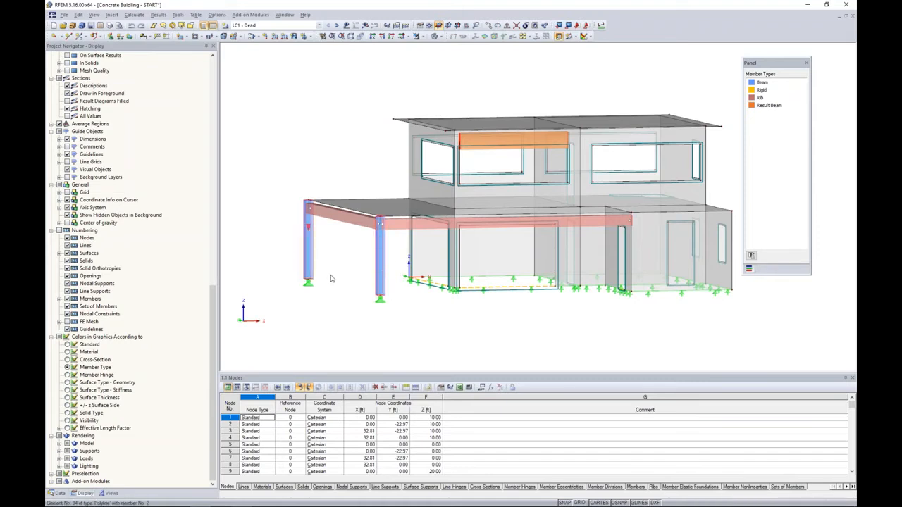
double_click(381, 267)
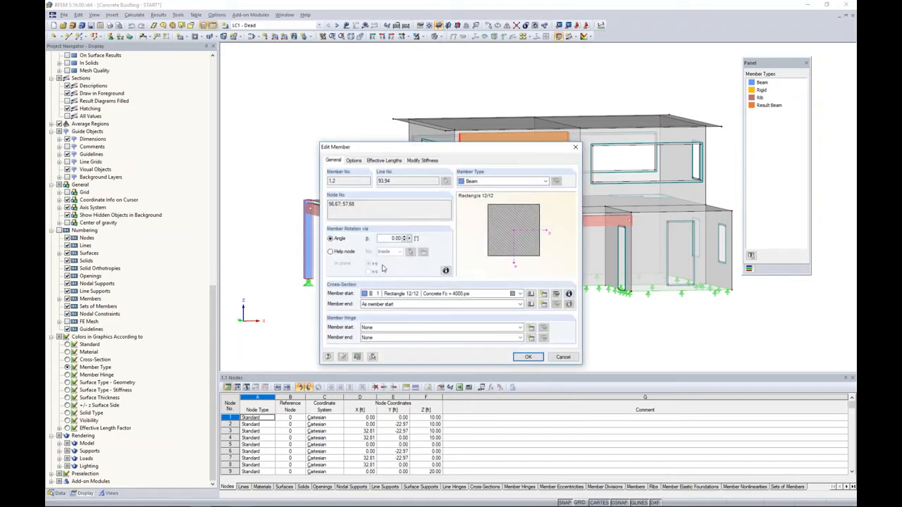
click(420, 160)
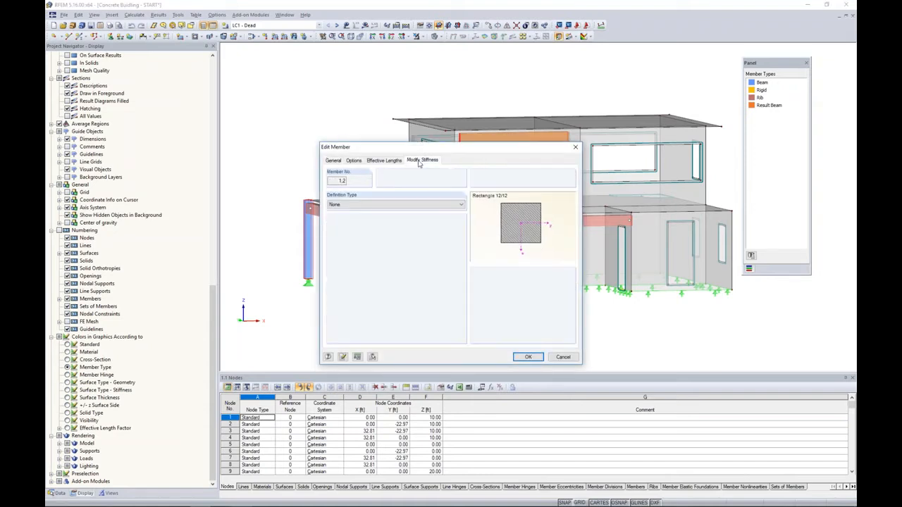
click(428, 204)
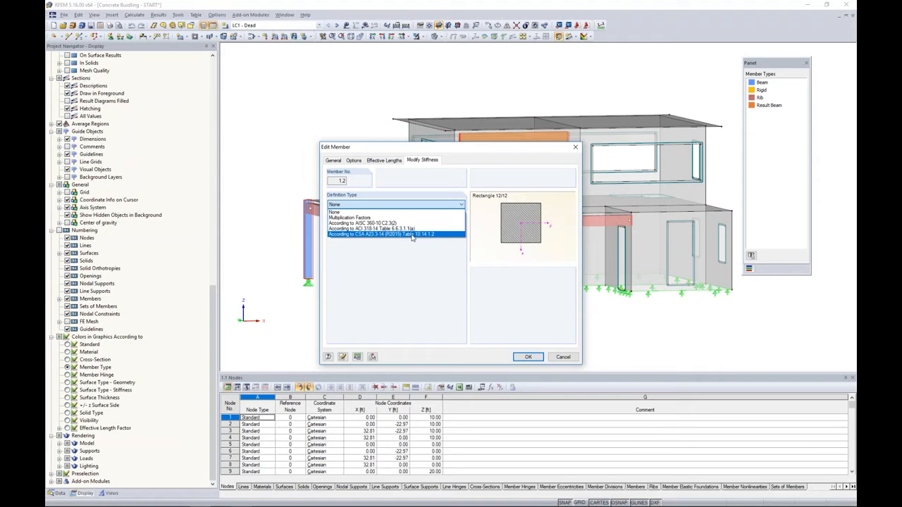
click(409, 229)
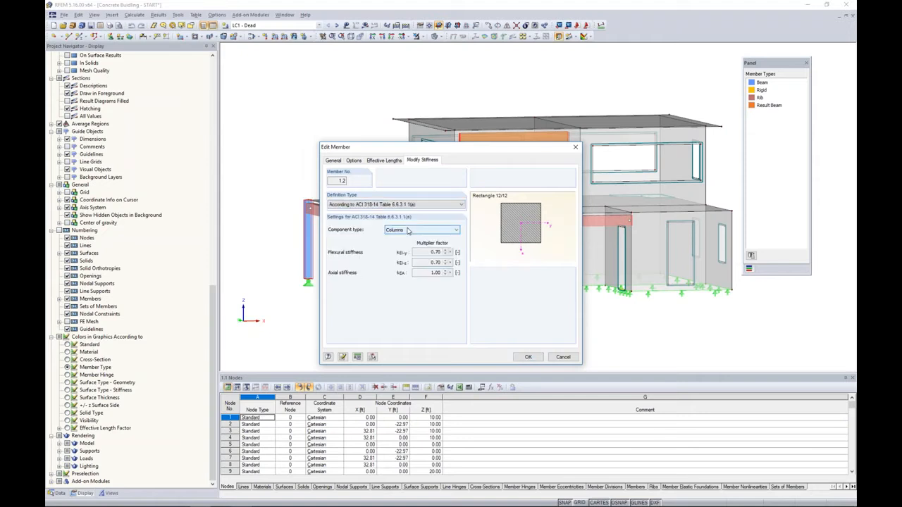
click(409, 233)
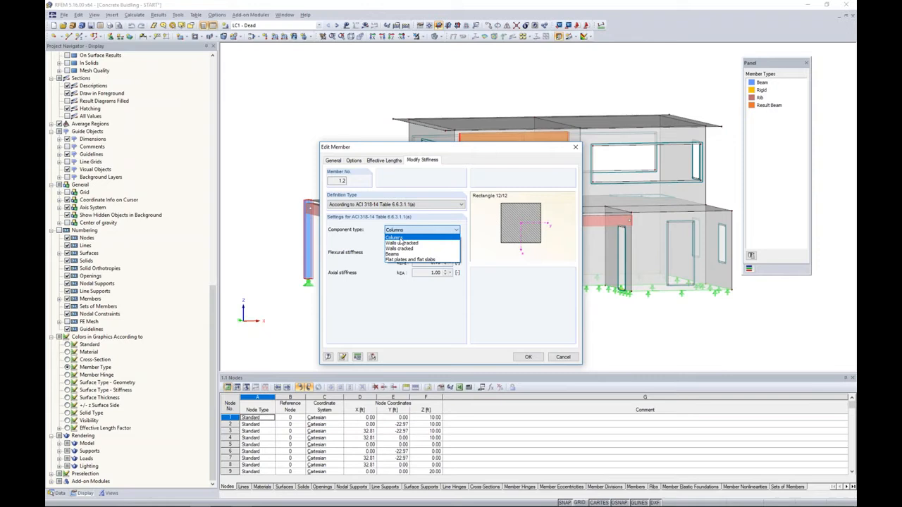
click(400, 240)
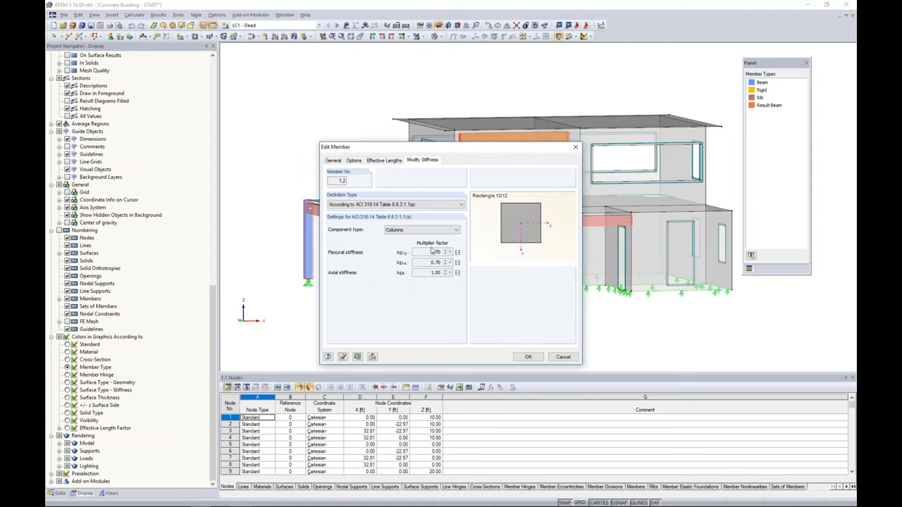
click(529, 358)
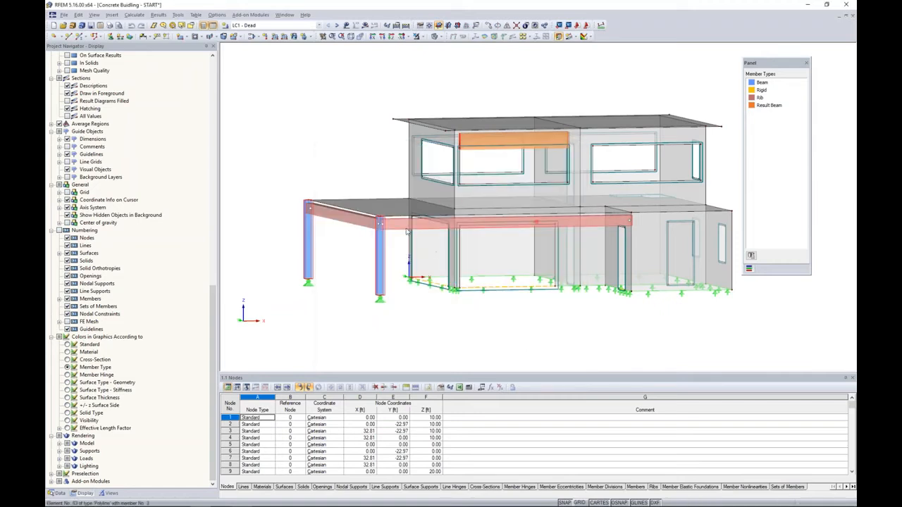
- Modify the stiffness of the two carport rib members according to ACI 318-14 Table 6.6.3.1.1(a) with the component type Beams
double_click(372, 220)
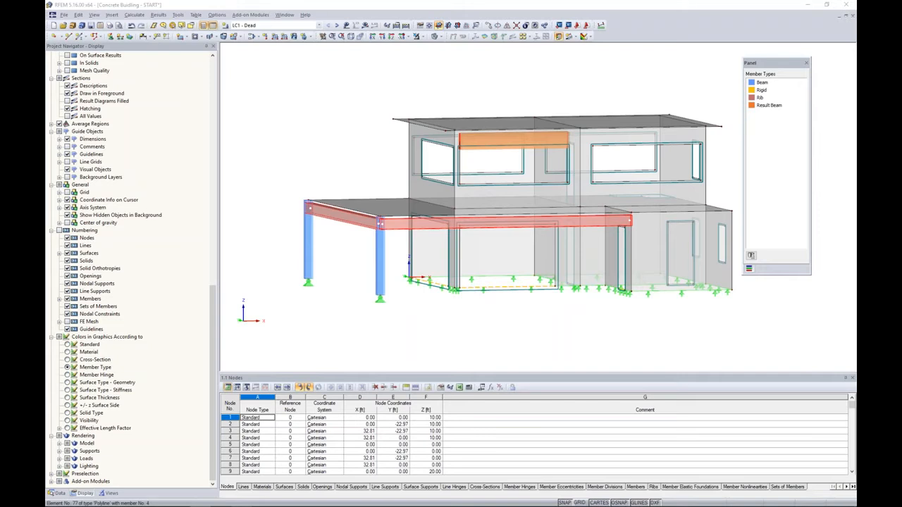
click(408, 207)
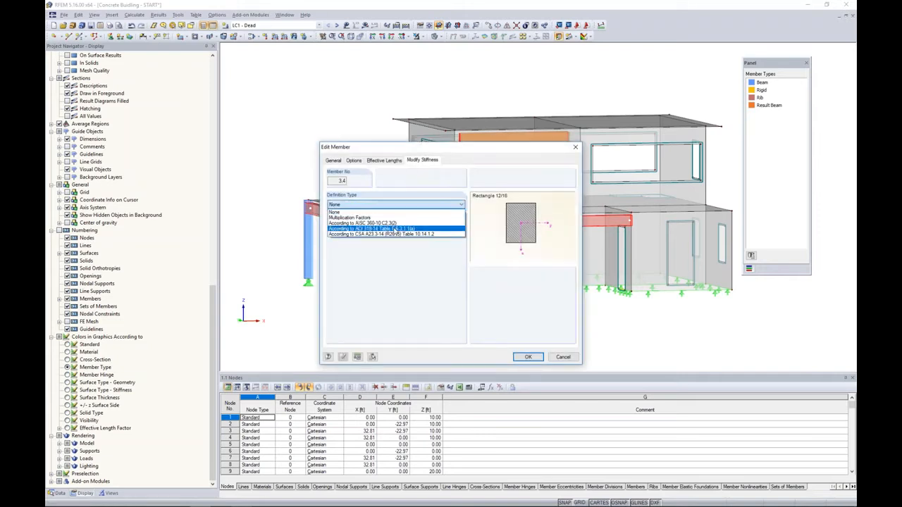
click(403, 231)
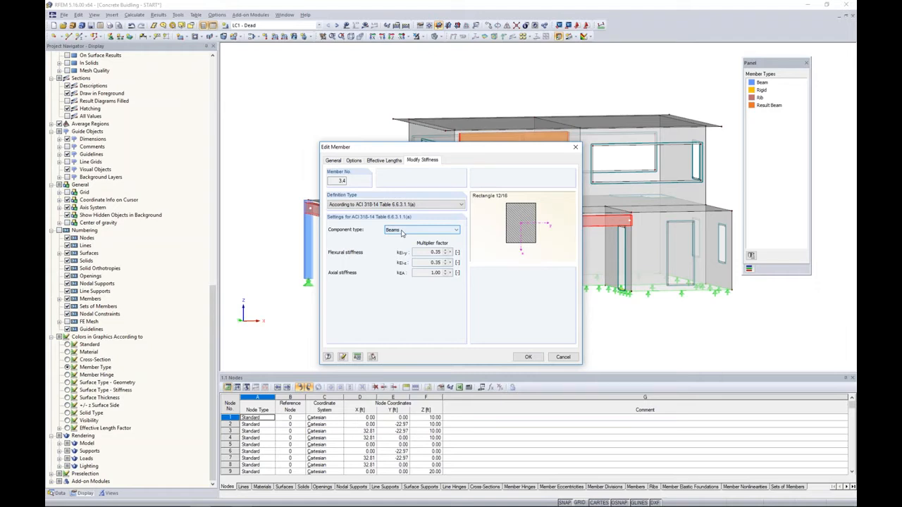
click(527, 357)
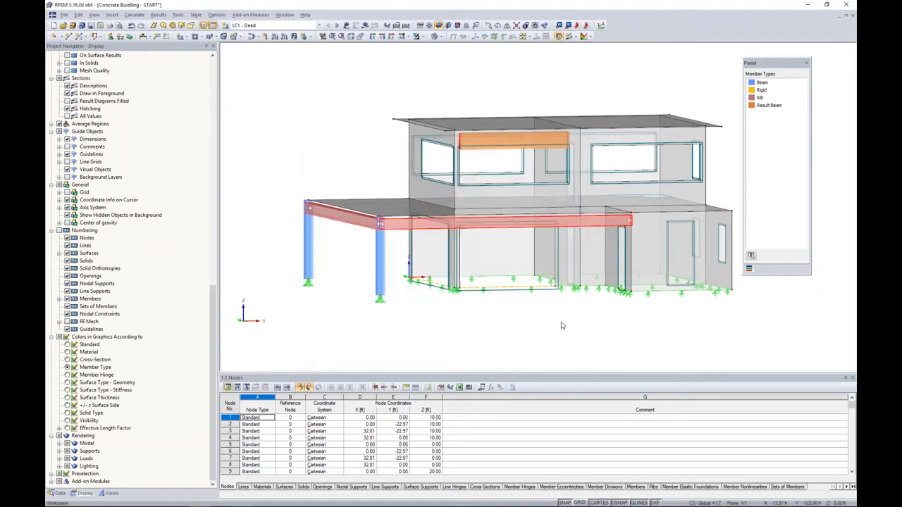
- Modify the stiffness of all floor and roof slab surfaces according to ACI 318-14 Table 6.6.3.1.1(a) as flat plates and flat slabs
ctrl+middle_drag(564, 325, 595, 362)
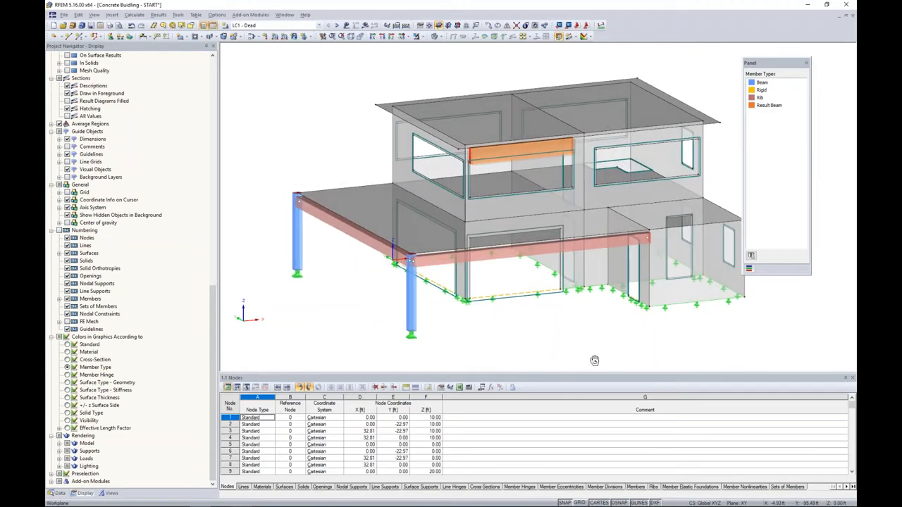
click(456, 185)
click(548, 121)
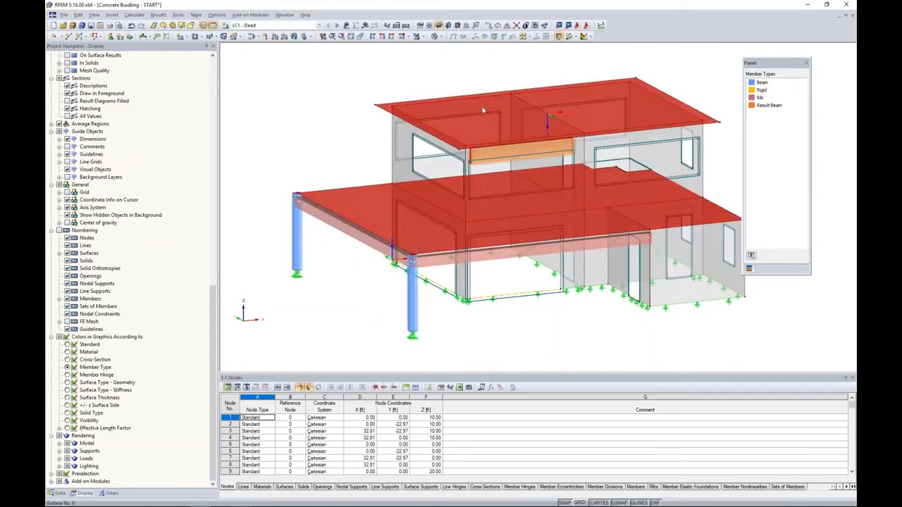
right_click(368, 211)
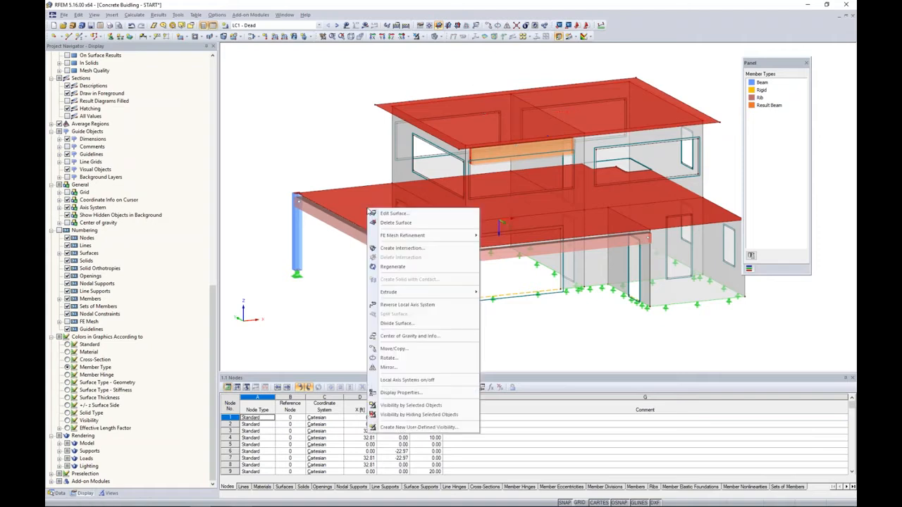
click(381, 213)
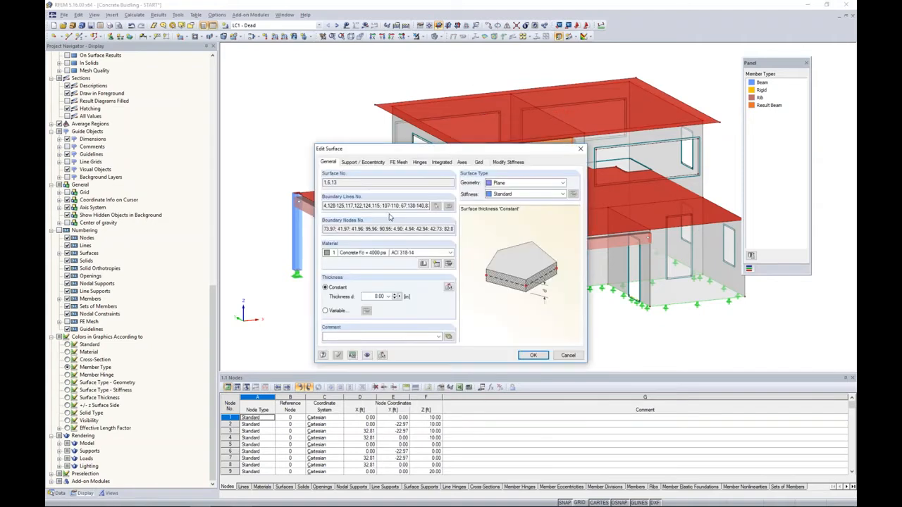
click(507, 162)
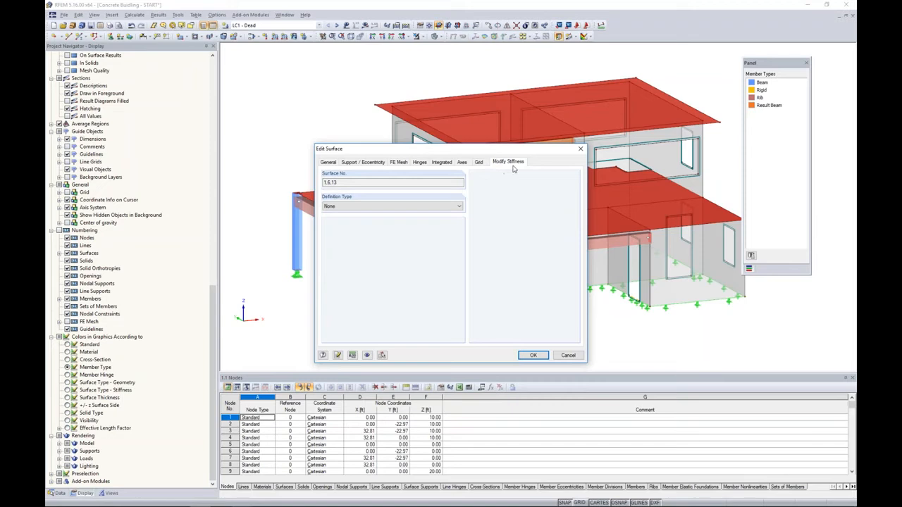
click(405, 207)
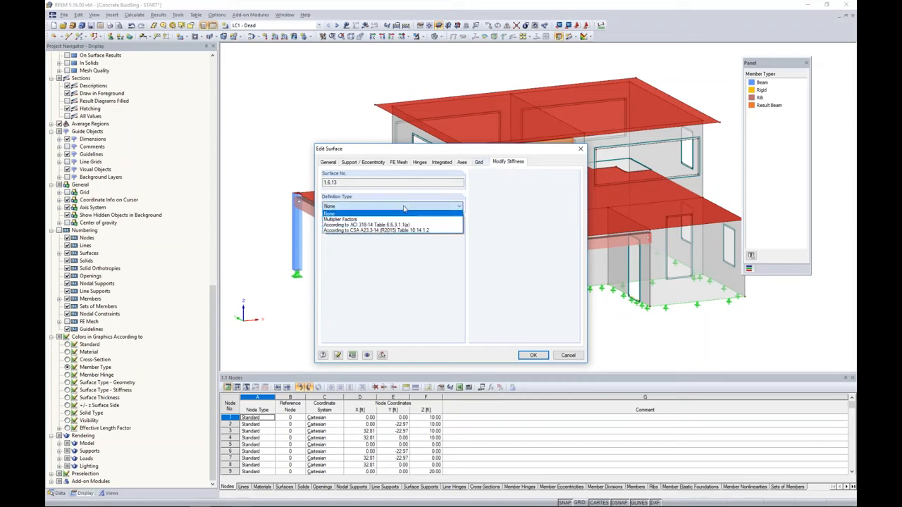
click(395, 225)
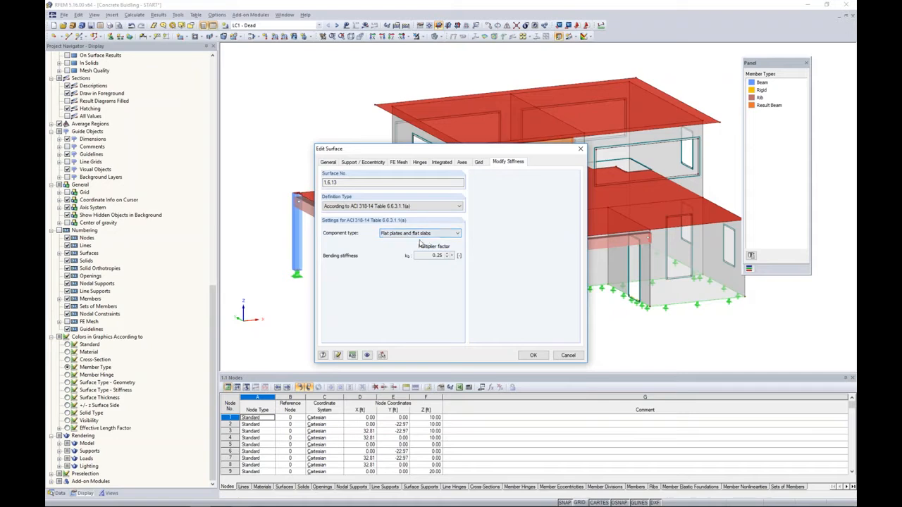
click(530, 355)
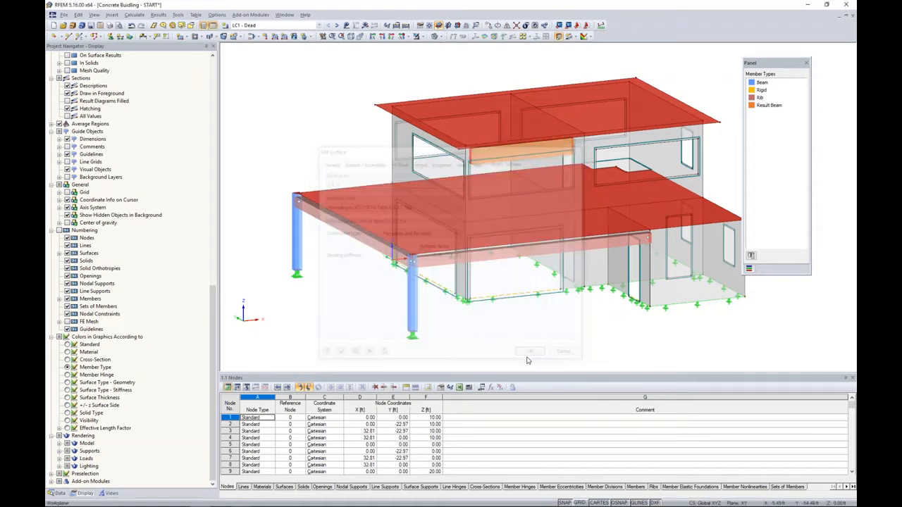
- Modify the stiffness of all wall surfaces on both storeys according to ACI 318-14 Table 6.6.3.1.1(a) with the component type Walls uncracked
ctrl+middle_drag(544, 329, 467, 289)
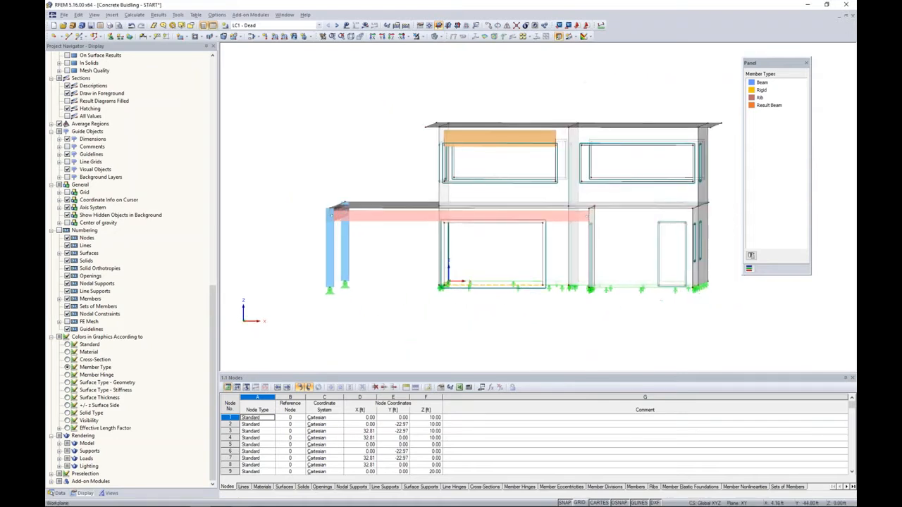
middle_drag(532, 310, 490, 300)
drag(669, 257, 360, 231)
drag(673, 182, 360, 153)
ctrl+middle_drag(323, 153, 398, 197)
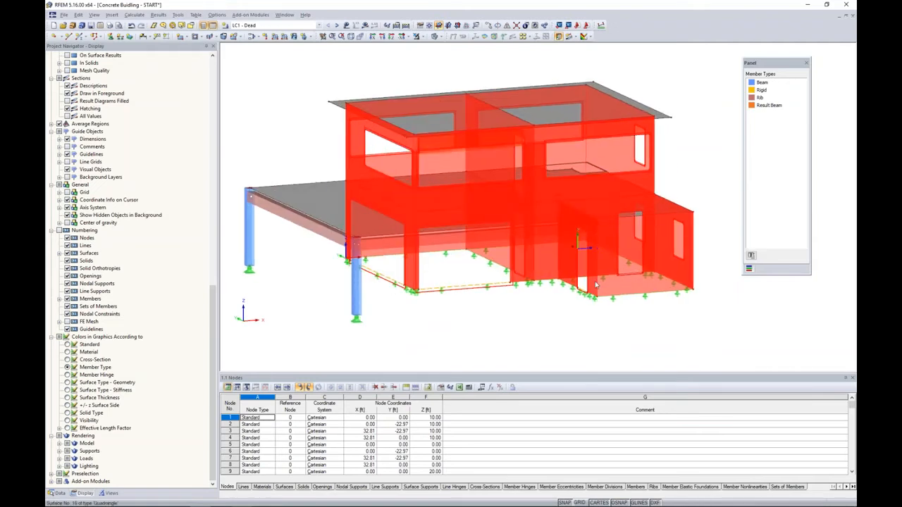
right_click(605, 288)
mouse_move(613, 291)
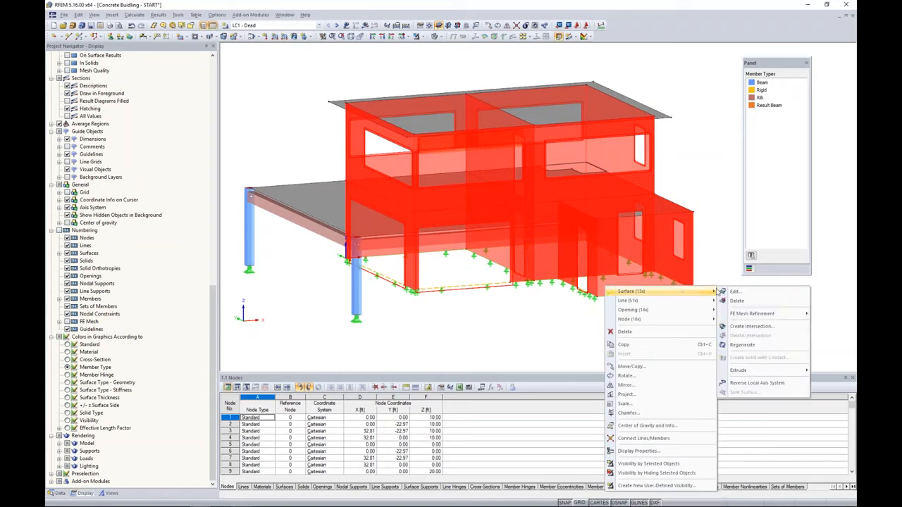
click(723, 291)
click(509, 162)
click(431, 206)
click(423, 223)
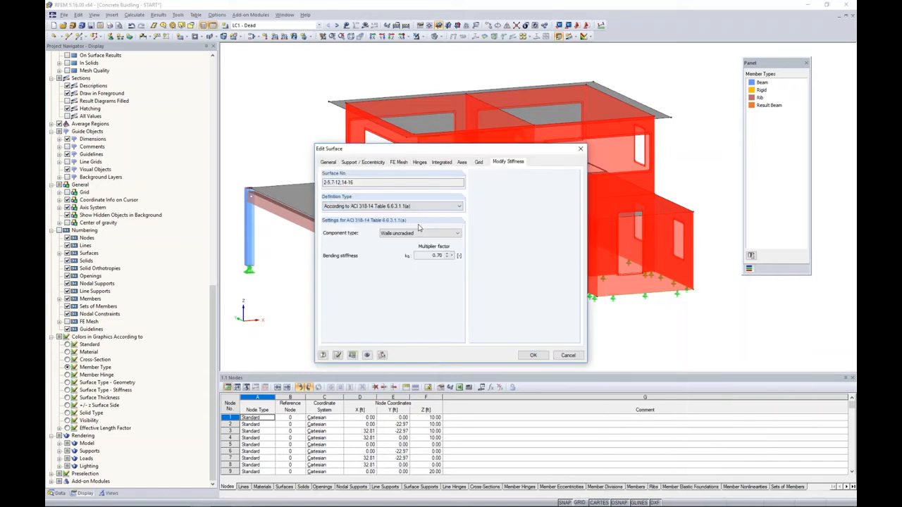
click(412, 234)
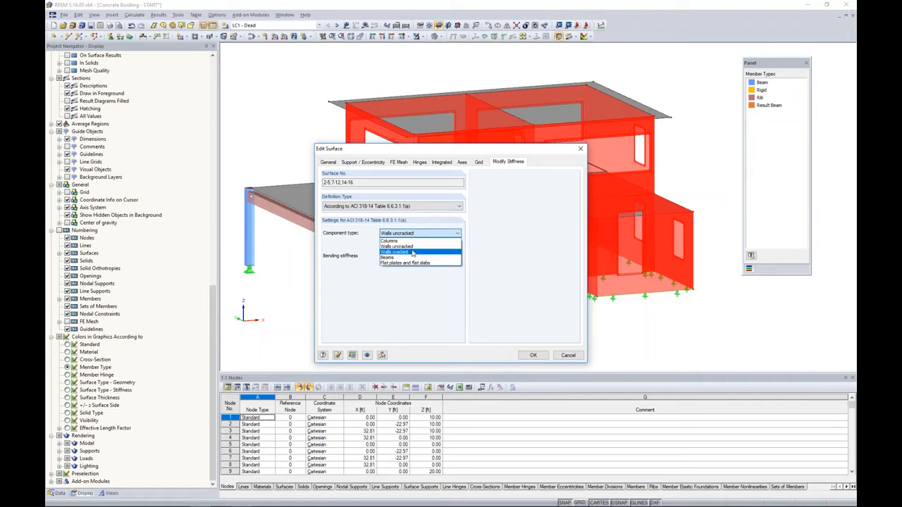
click(412, 247)
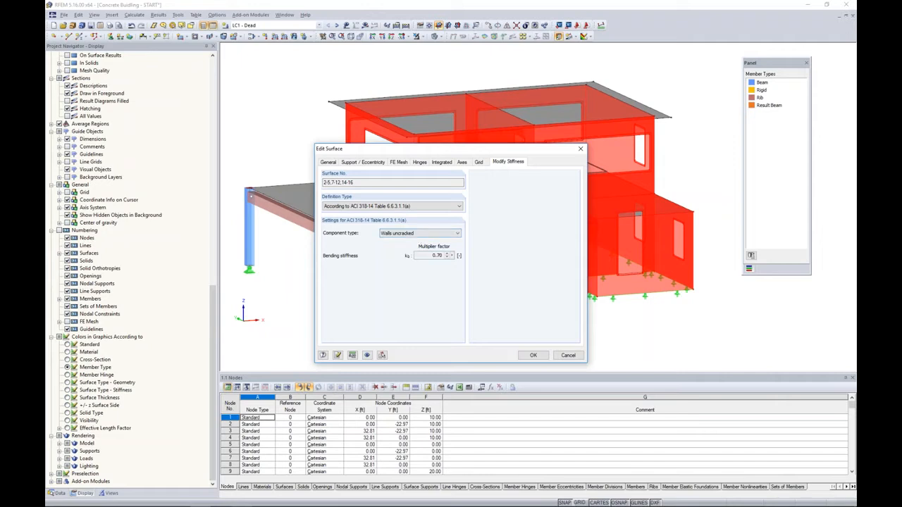
click(529, 355)
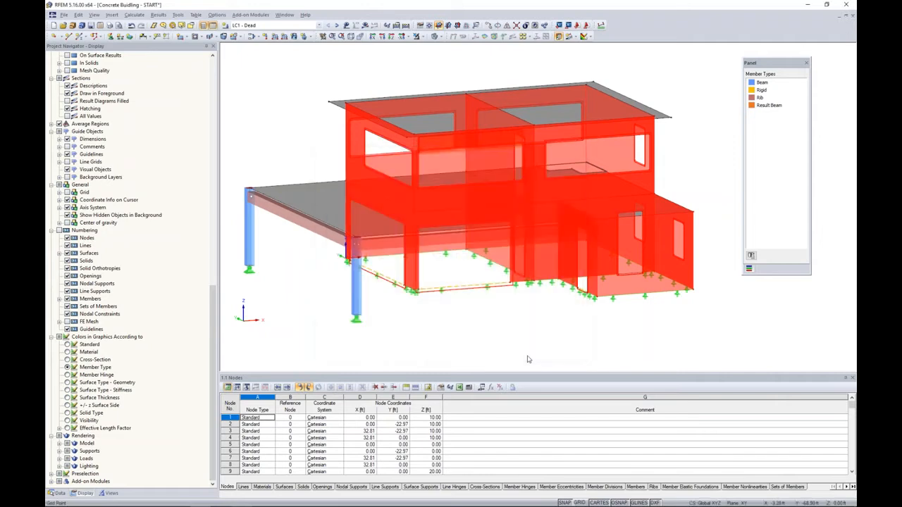
click(506, 315)
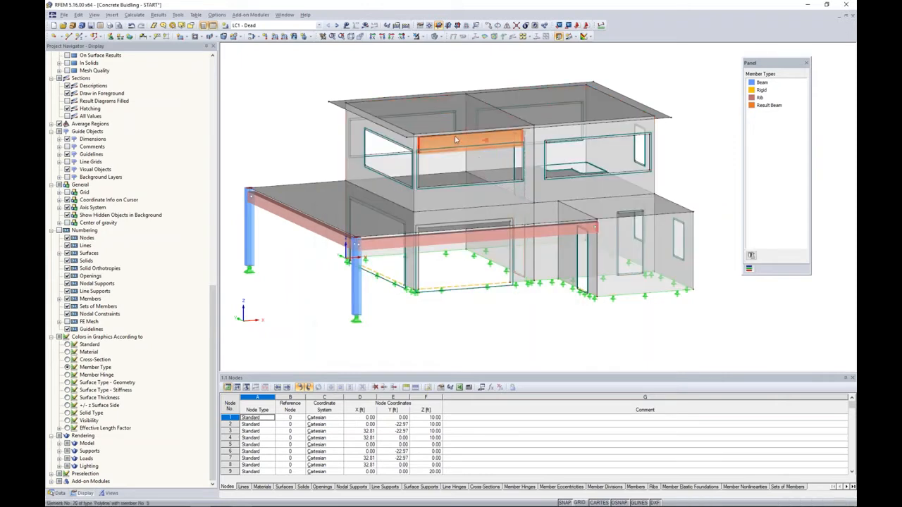
- Check the member settings of the result beam above the upper-storey window, including its cross-section, without changing them
mouse_move(449, 145)
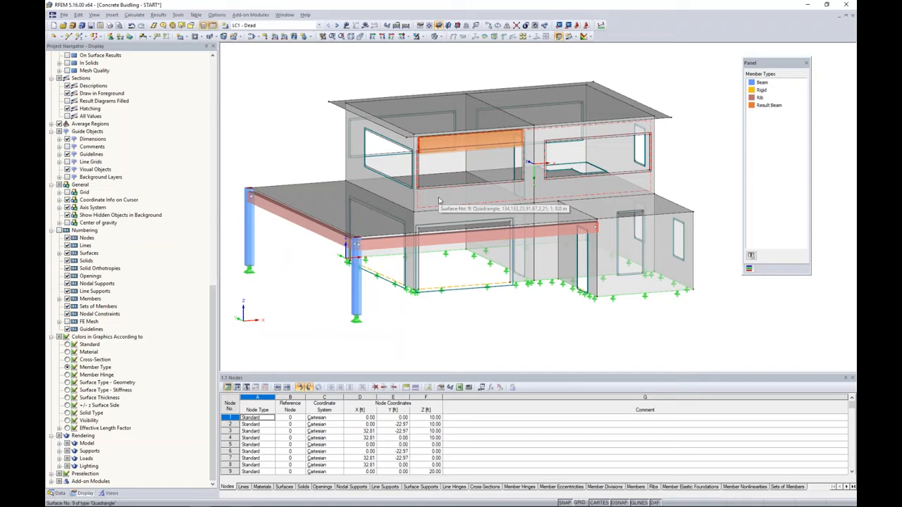
double_click(474, 140)
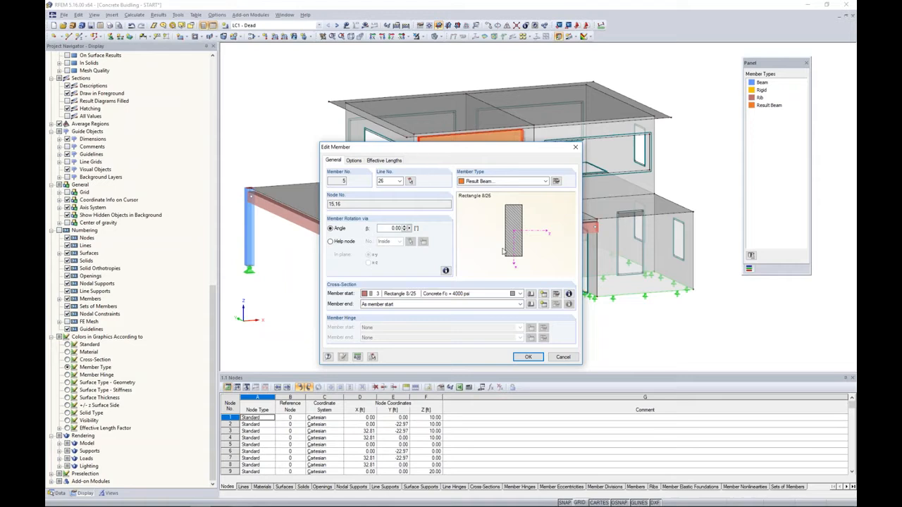
click(561, 357)
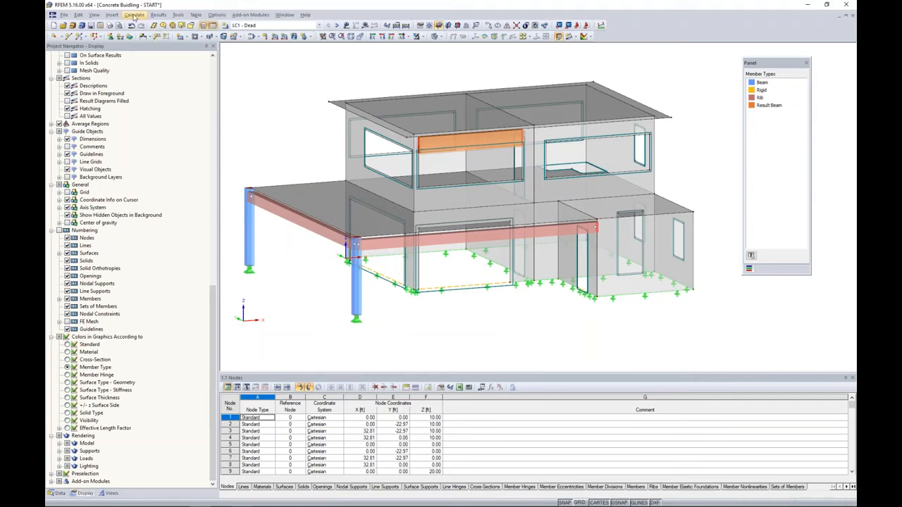
- Regenerate the FE mesh from the FE mesh settings and display the model as a wireframe
click(134, 16)
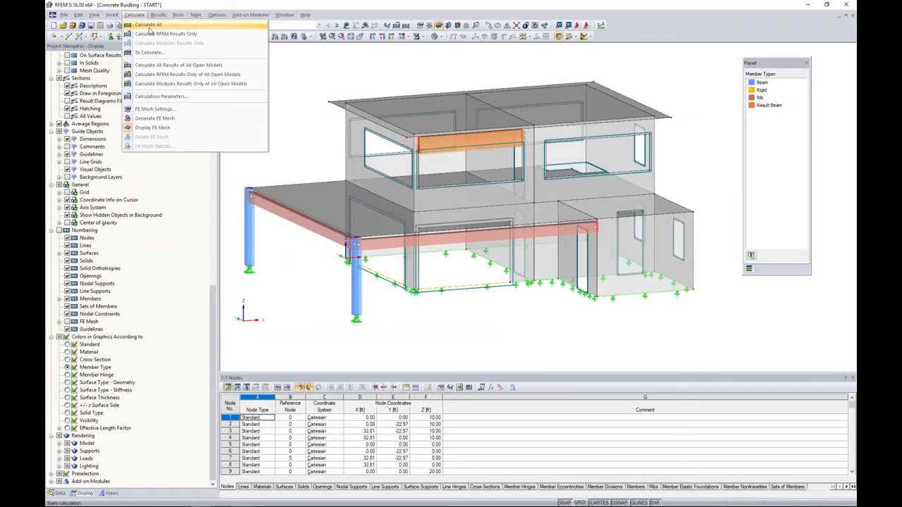
click(144, 111)
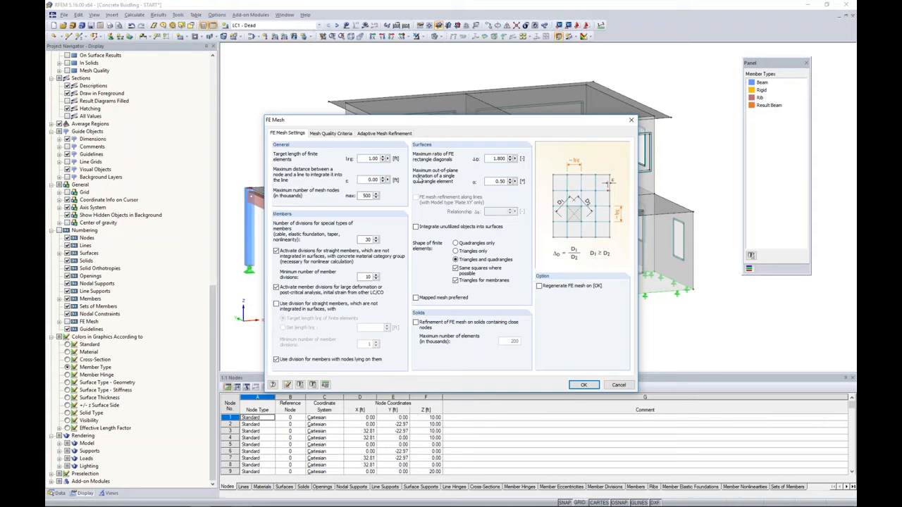
click(539, 286)
click(584, 385)
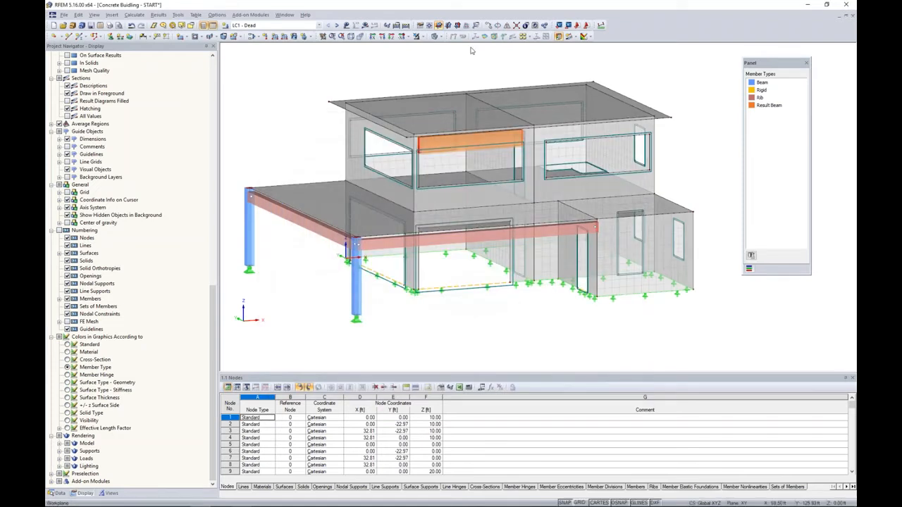
click(436, 36)
click(445, 46)
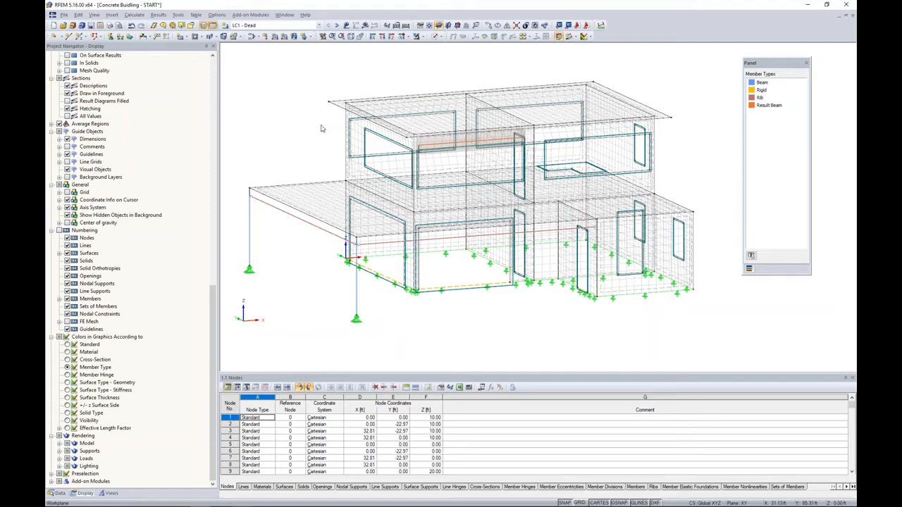
- Show the model data in the navigator, display the model as solid transparent and move the member types legend away from it
click(59, 493)
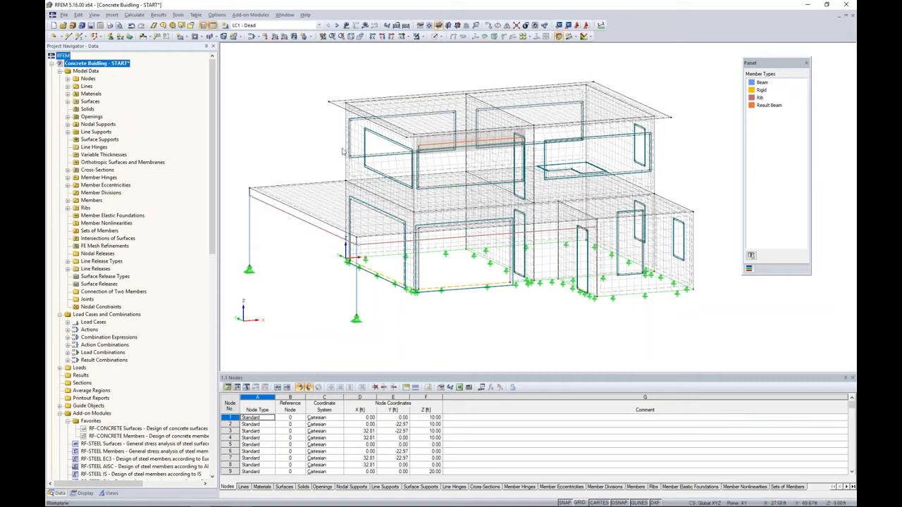
click(293, 136)
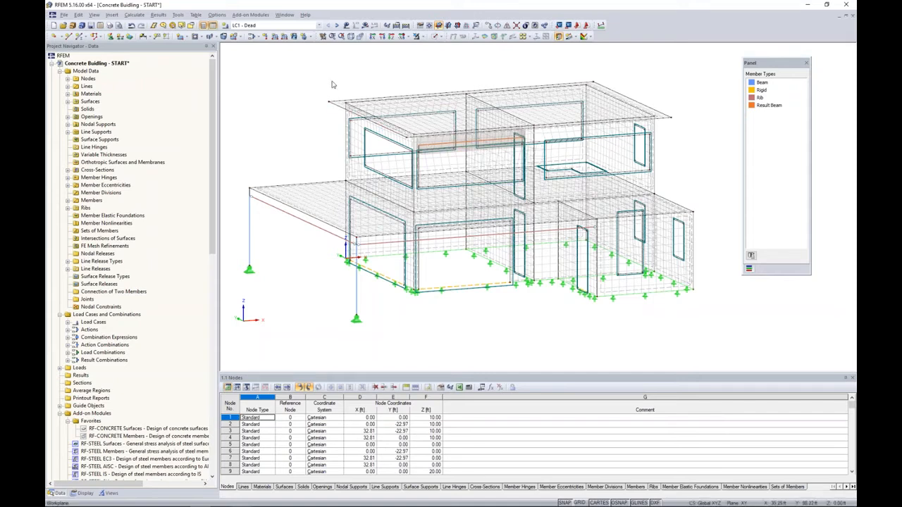
click(436, 35)
click(446, 55)
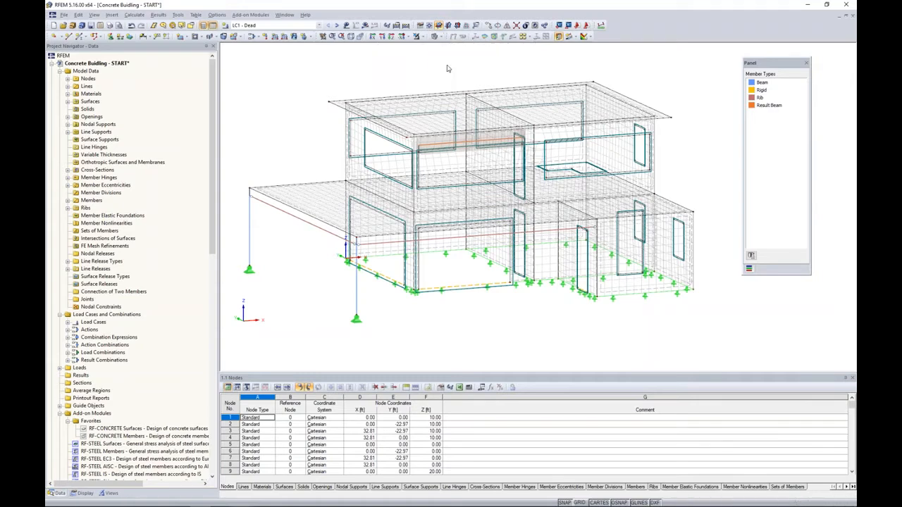
middle_drag(390, 86, 413, 93)
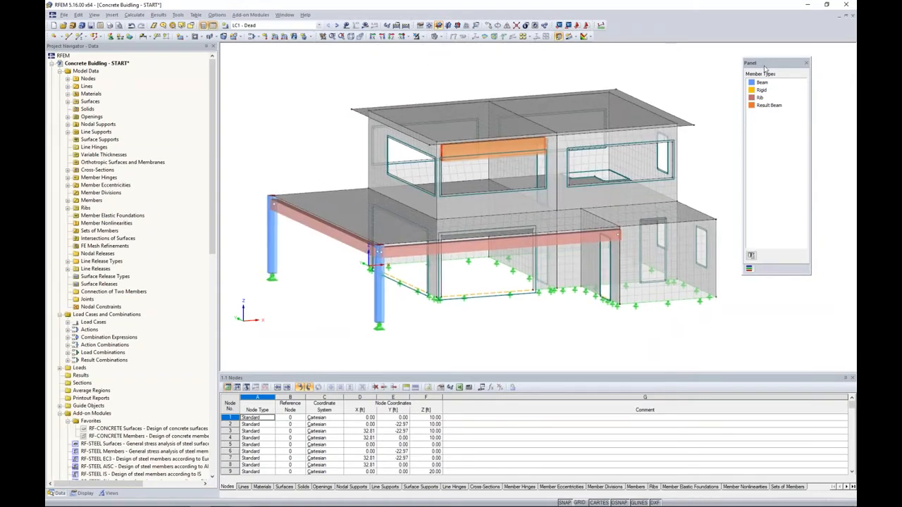
drag(770, 68, 795, 61)
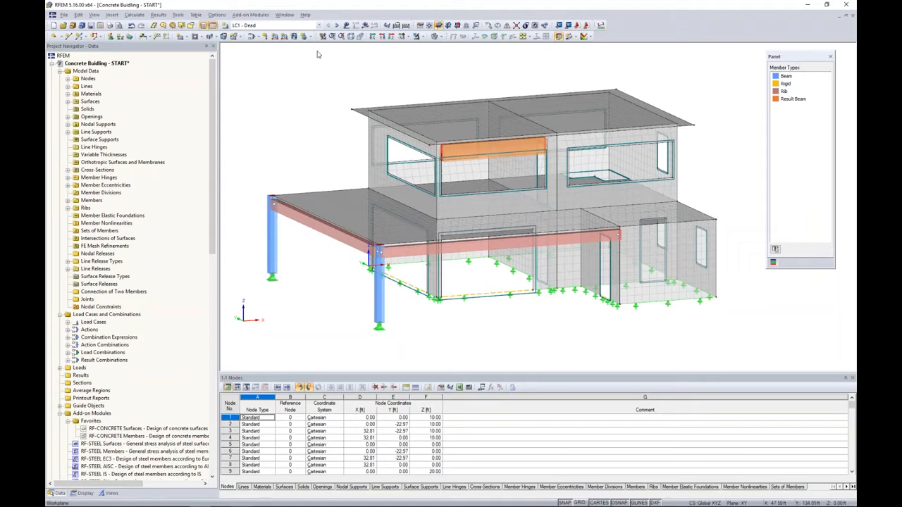
- Activate load case LC1 - Dead and display its loads on the model
click(321, 26)
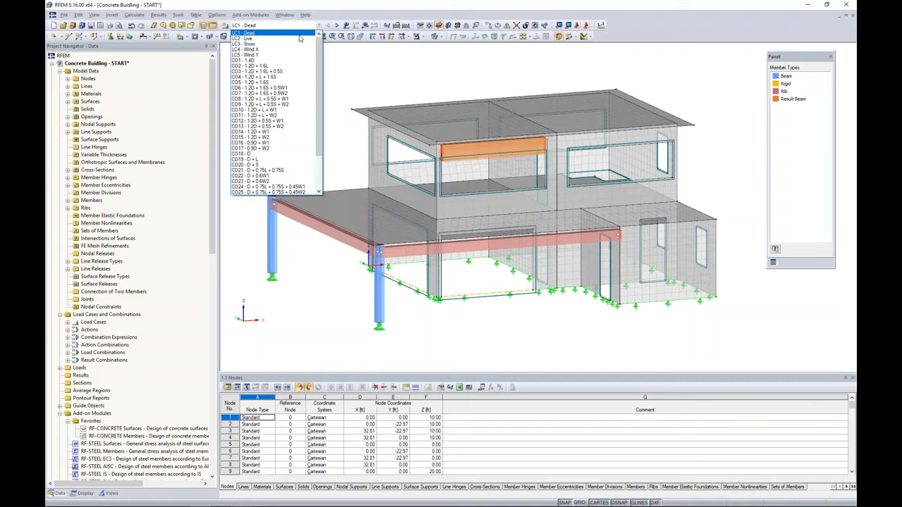
click(299, 34)
click(346, 26)
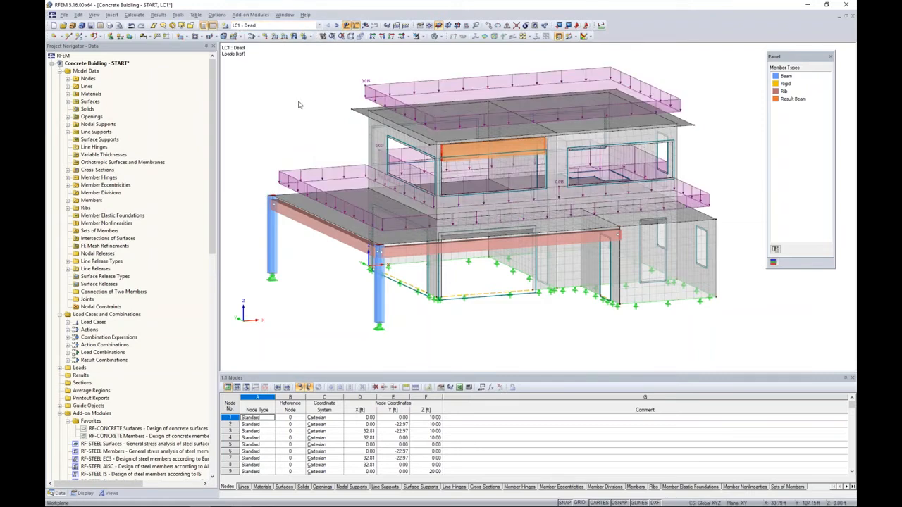
scroll(292, 117, down, 3)
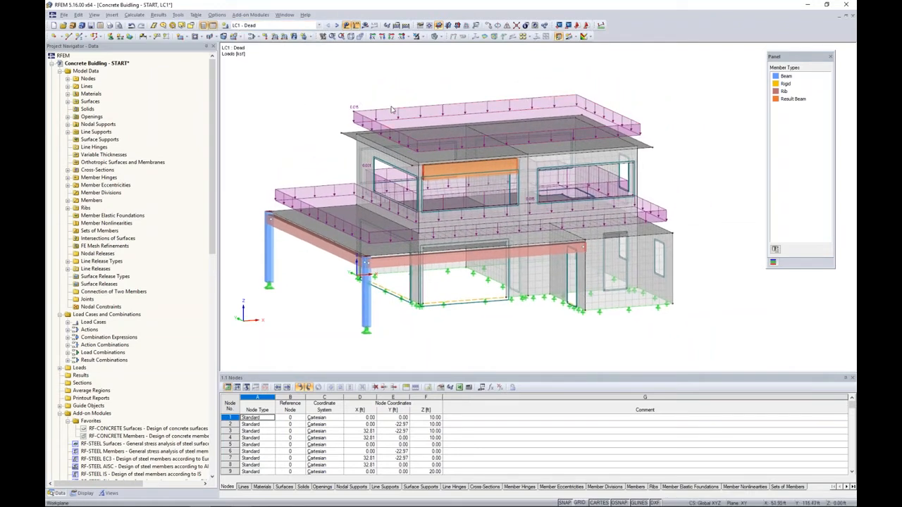
mouse_move(388, 112)
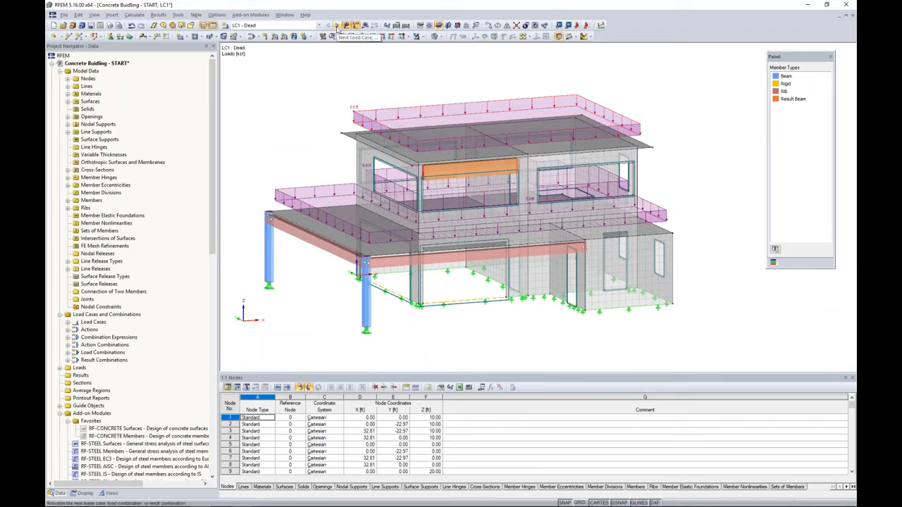
- Examine the loads of LC2 - Live and LC3 - Snow on the floor and roof slabs
click(338, 26)
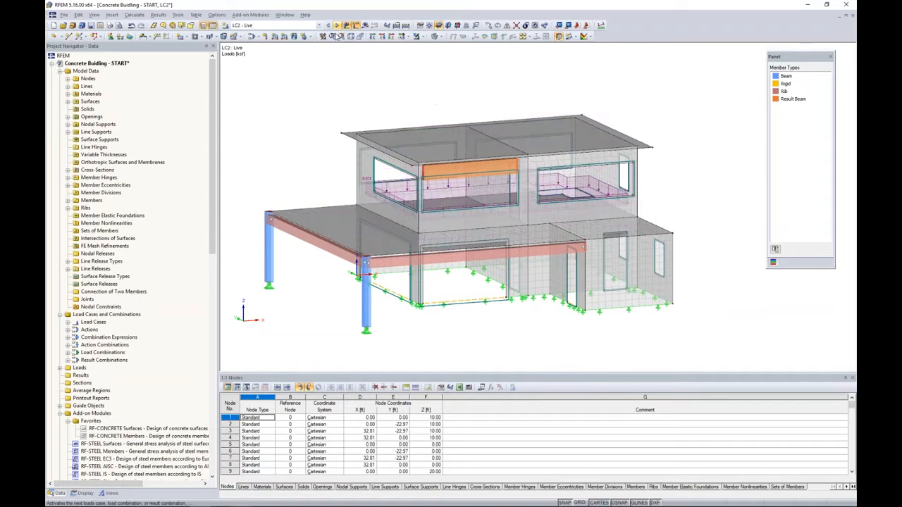
ctrl+middle_drag(331, 108, 362, 113)
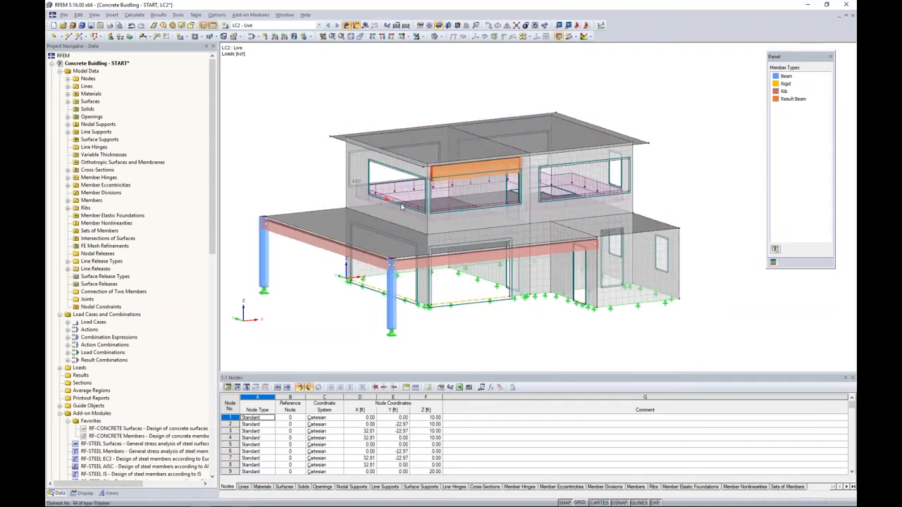
click(337, 26)
ctrl+middle_drag(376, 139, 356, 144)
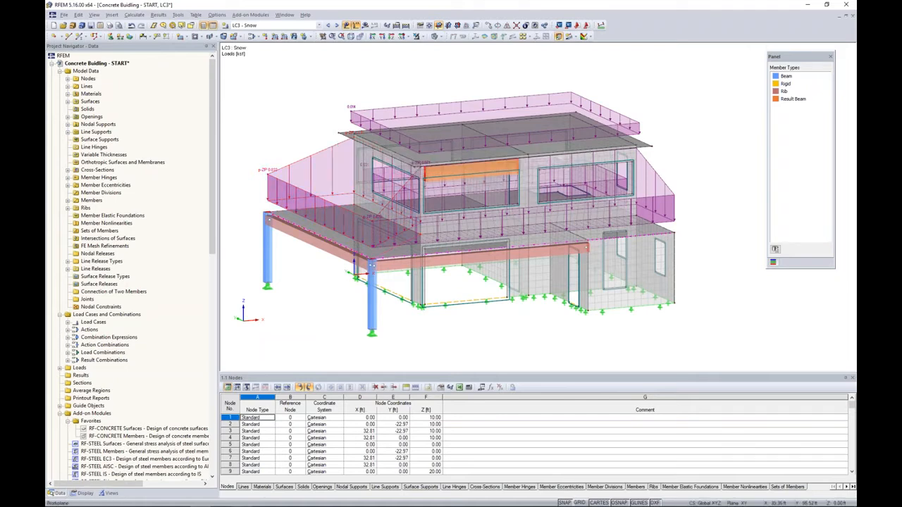
ctrl+middle_drag(296, 135, 289, 120)
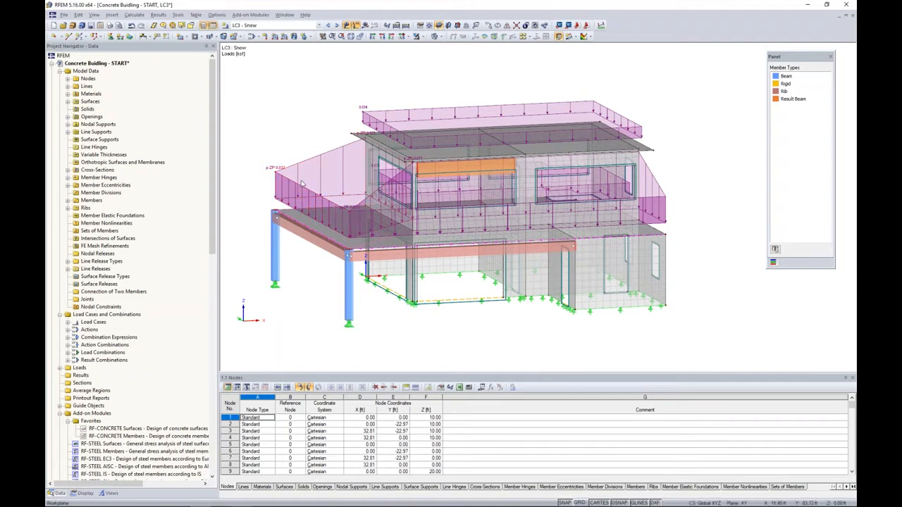
- Examine the loads of LC4 - Wind X and LC5 - Wind Y from several sides of the building
click(336, 25)
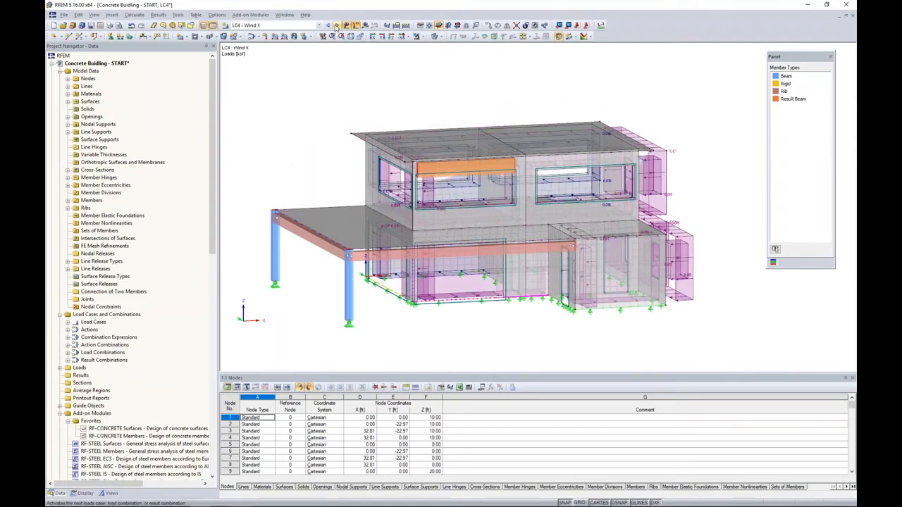
ctrl+middle_drag(733, 313, 669, 321)
ctrl+middle_drag(708, 292, 623, 297)
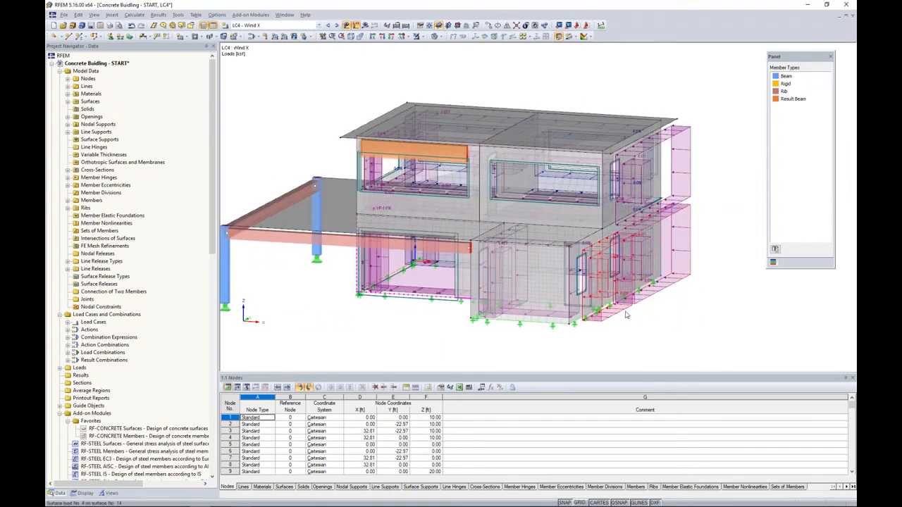
ctrl+middle_drag(332, 315, 557, 313)
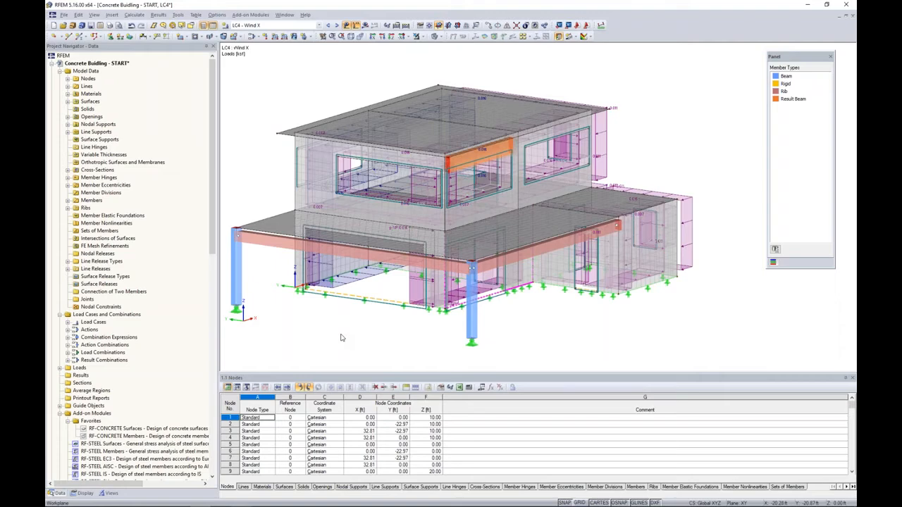
click(337, 25)
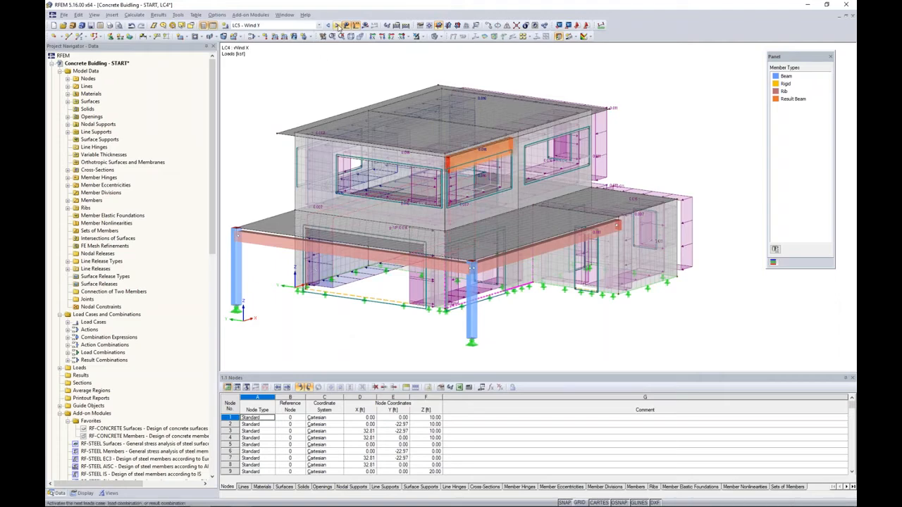
ctrl+middle_drag(403, 154, 573, 165)
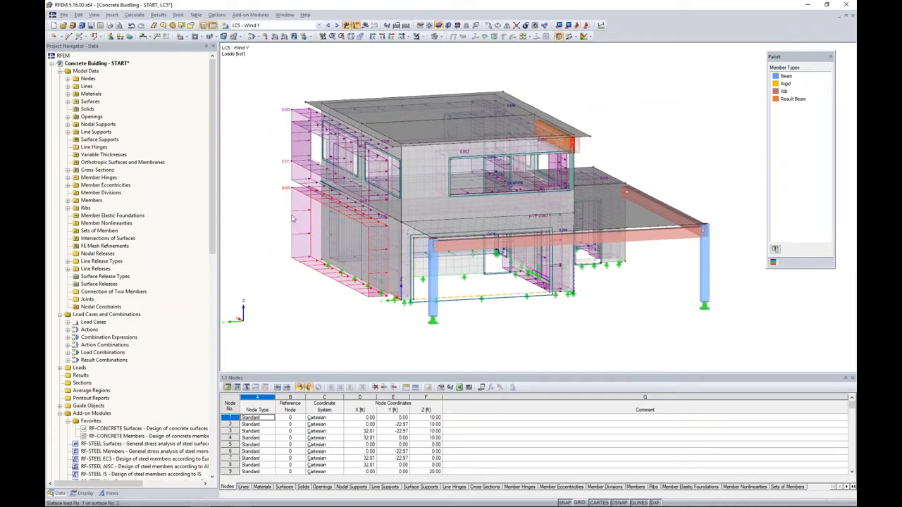
ctrl+middle_drag(581, 325, 345, 310)
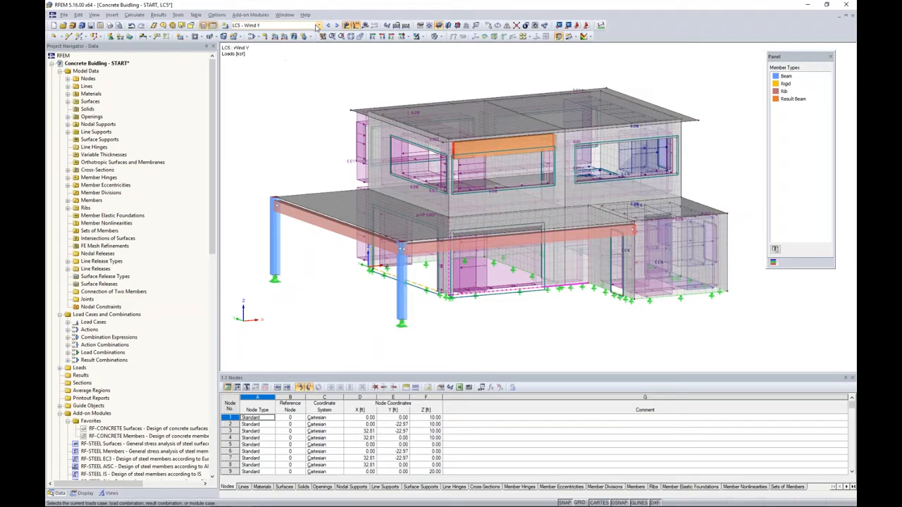
- Review the full list of existing load combinations in the load cases and combinations settings without changing them
click(264, 38)
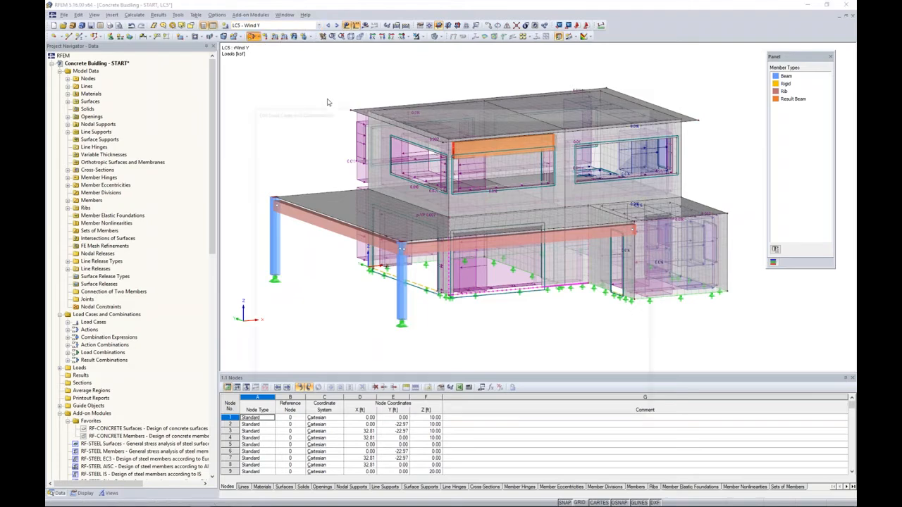
click(403, 125)
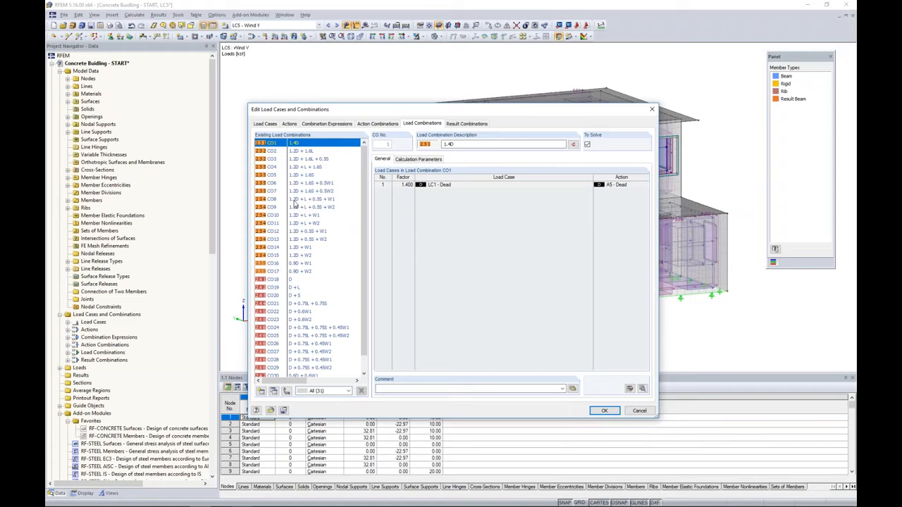
scroll(295, 203, down, 1)
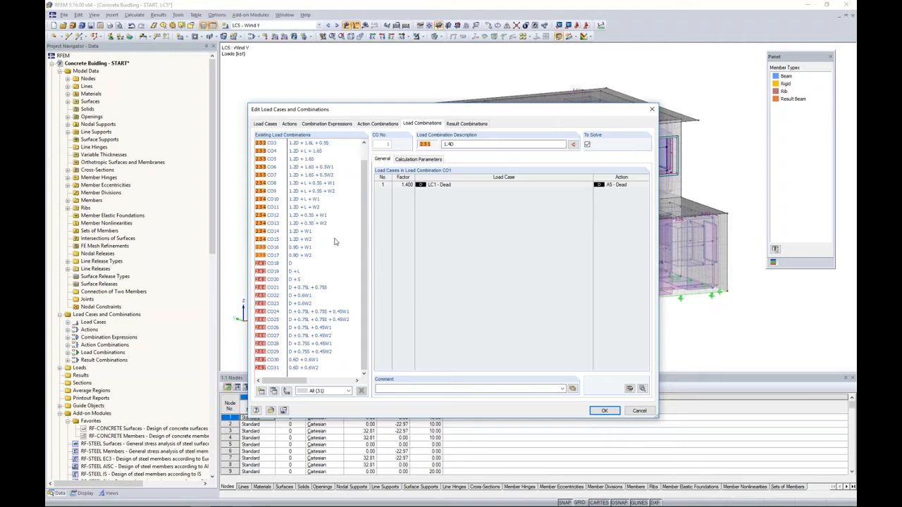
click(603, 410)
- Display the loads of combination CO12, browse the combinations up to CO17 and return to CO15 - 1.2D + W2
click(319, 26)
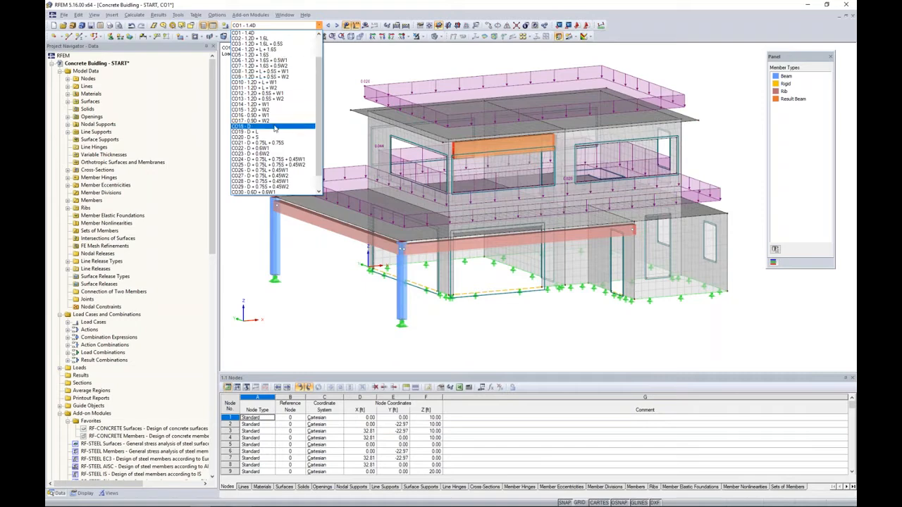
click(269, 93)
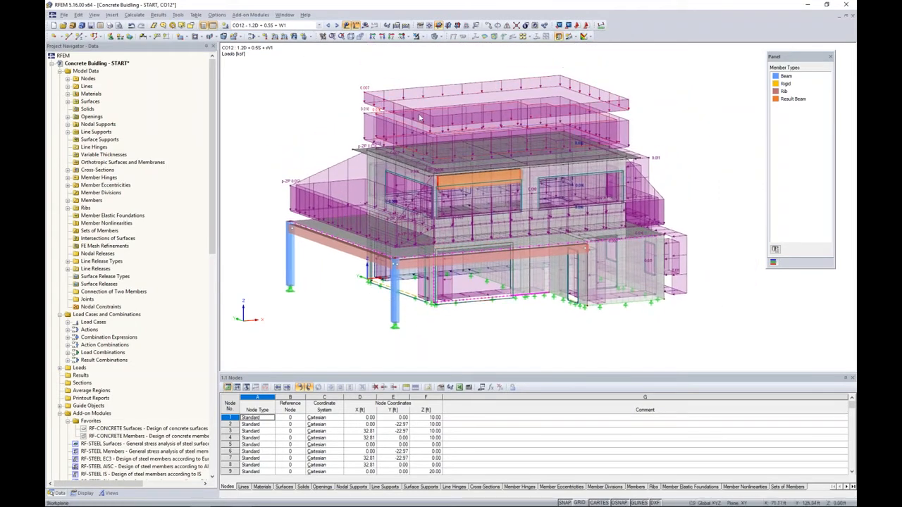
click(336, 24)
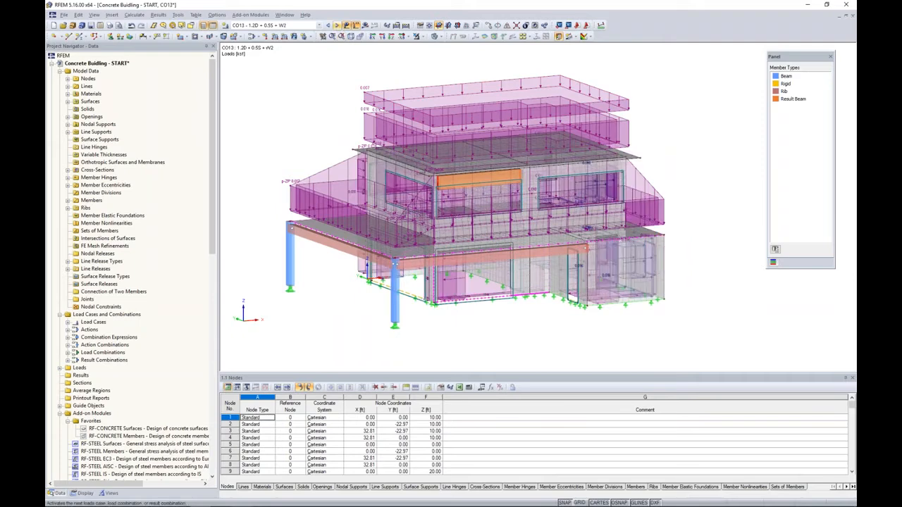
click(336, 25)
click(336, 25)
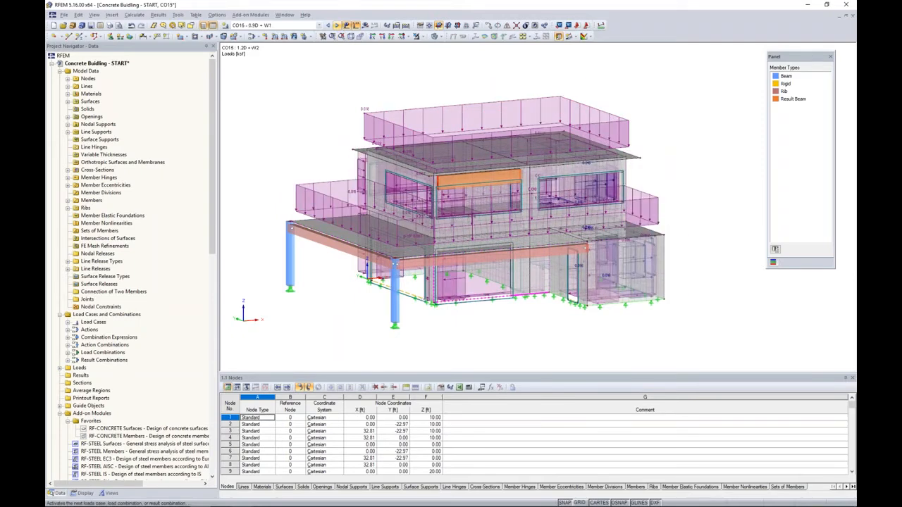
click(336, 24)
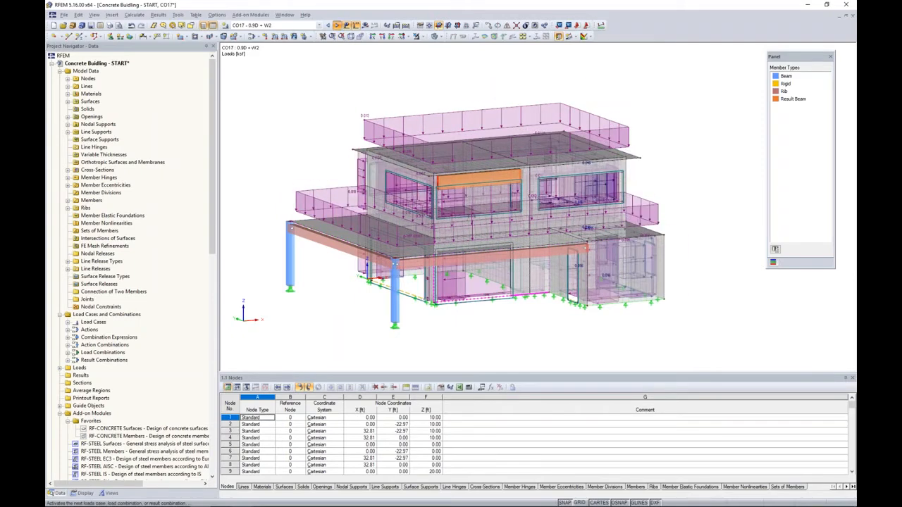
click(336, 24)
click(328, 25)
click(328, 25)
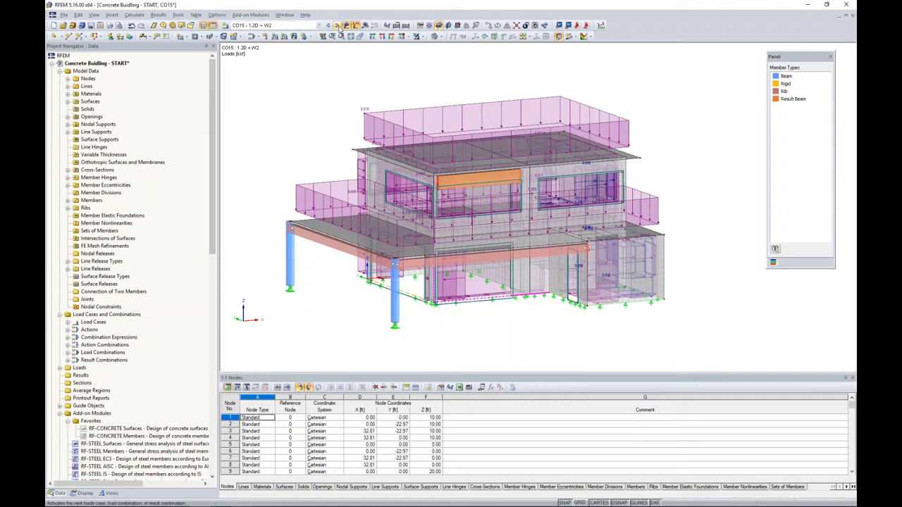
- Hide the loads and calculate all load cases and combinations
click(346, 25)
click(135, 15)
click(148, 24)
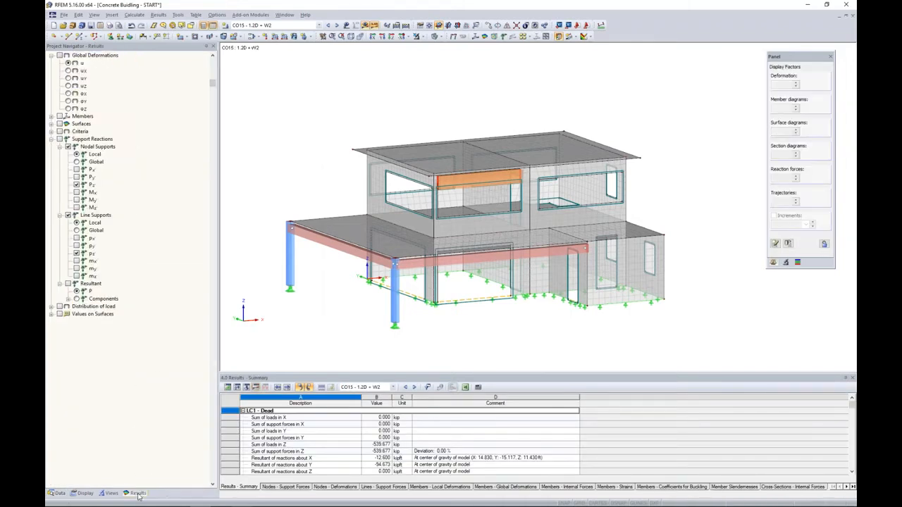
- Display the global deformations u for CO15 on a wireframe model
click(59, 56)
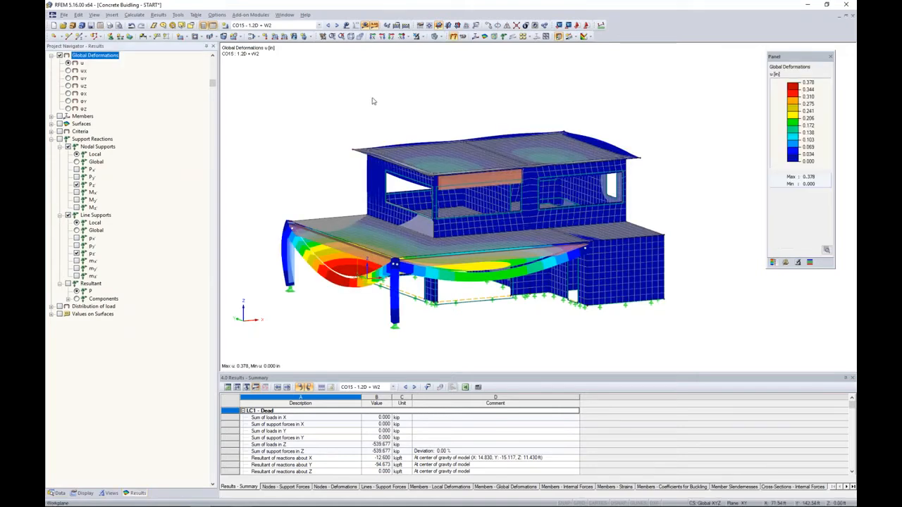
click(438, 36)
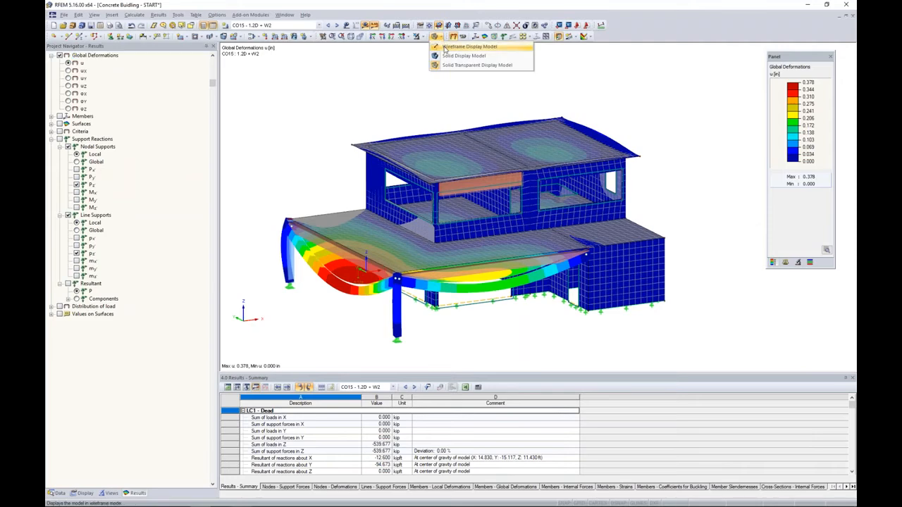
click(445, 47)
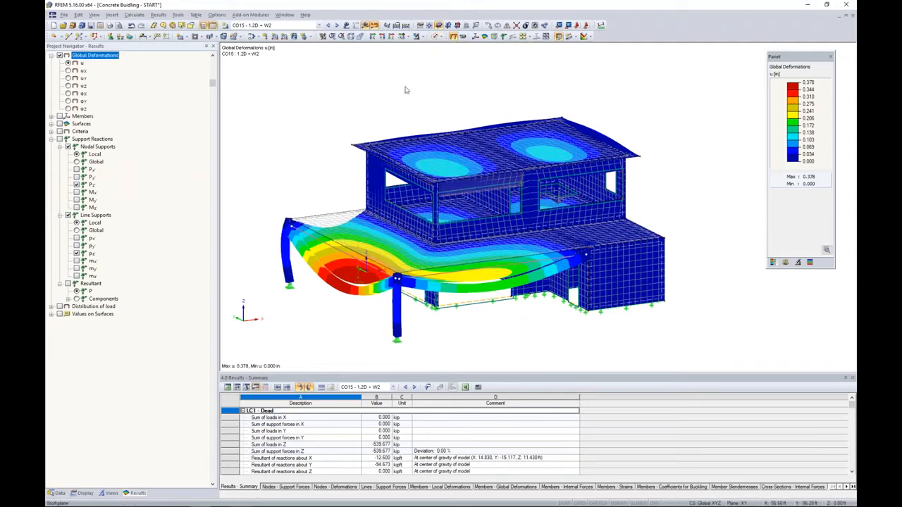
- Compare the global deformations of load combinations CO16 through CO19 - D + L
click(337, 25)
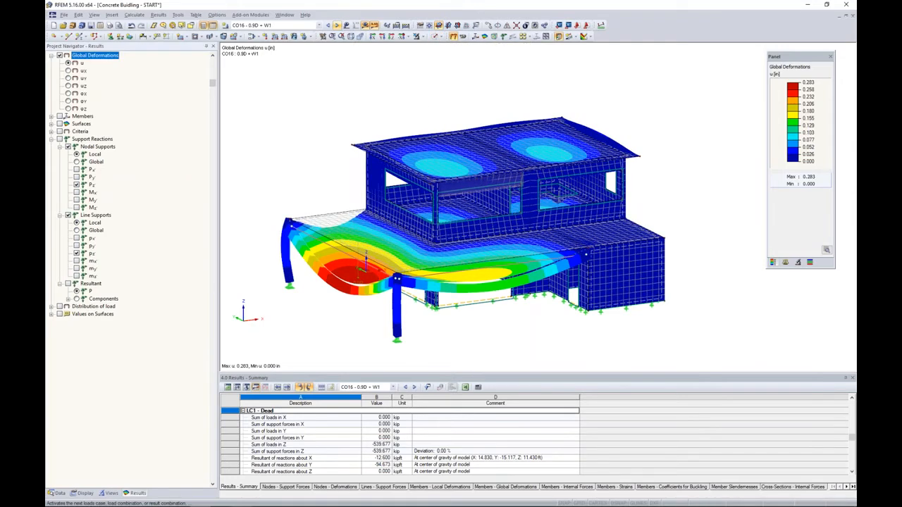
click(337, 25)
click(337, 25)
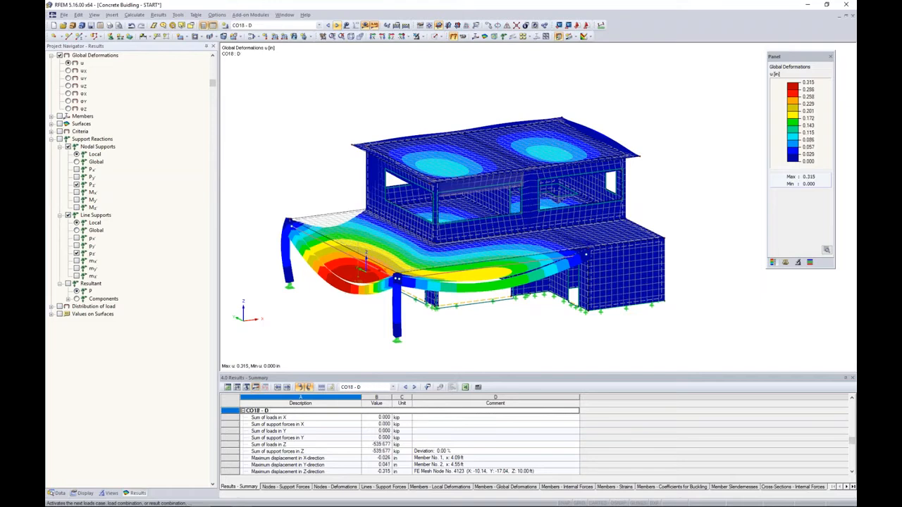
click(337, 25)
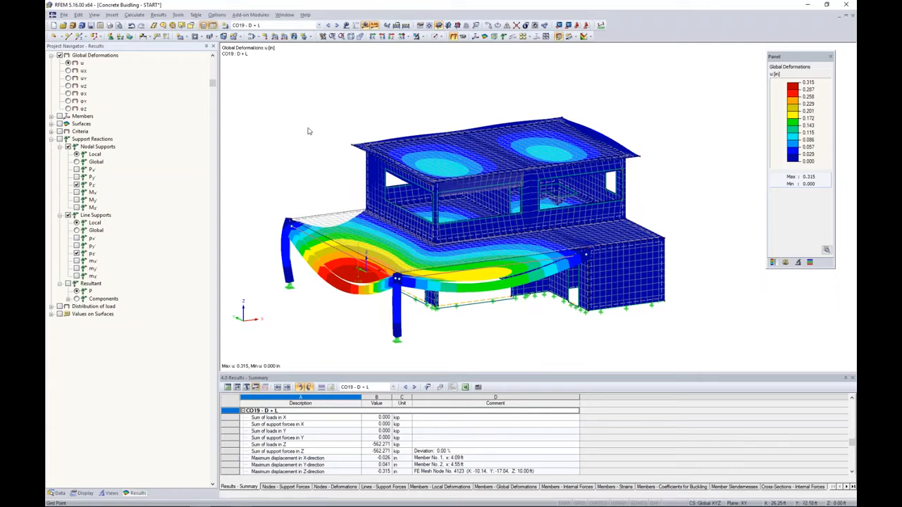
- Display the member internal force diagram My on the canopy beams and columns for CO19 - D + L
click(364, 25)
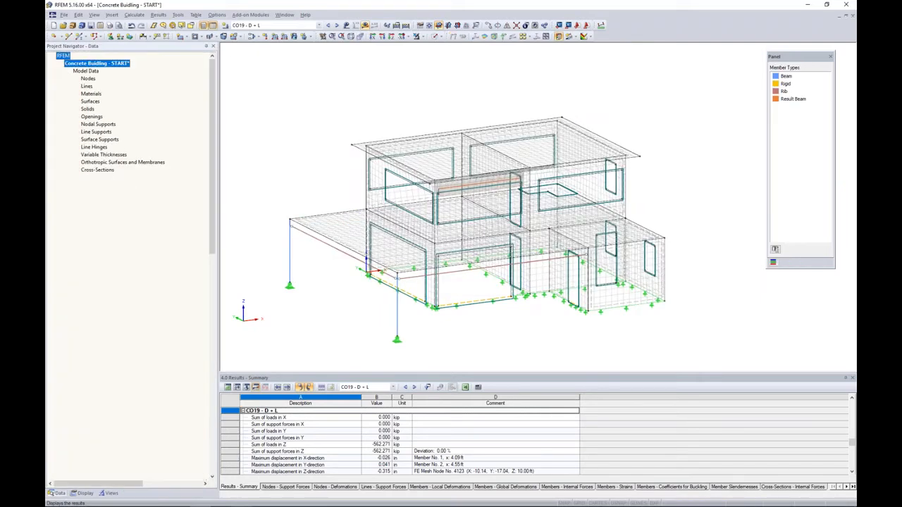
ctrl+middle_drag(330, 200, 369, 192)
middle_drag(352, 257, 405, 190)
scroll(425, 228, up, 3)
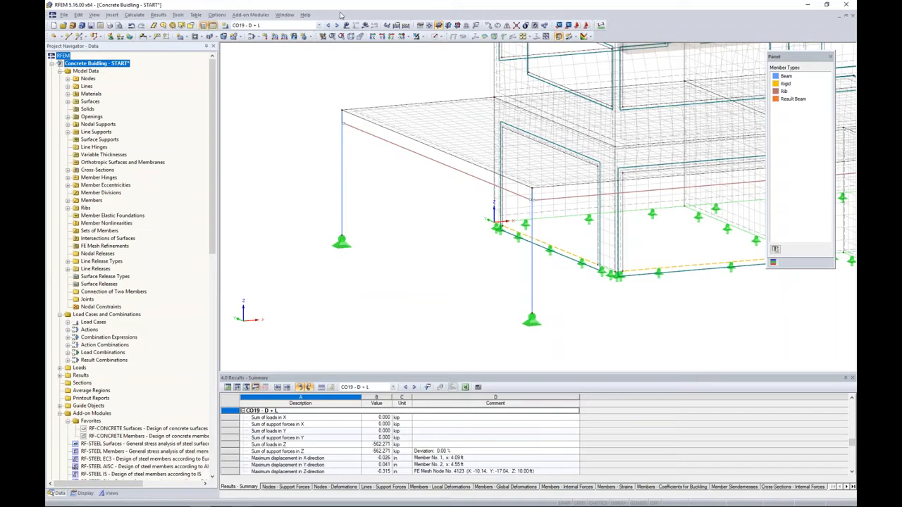
click(365, 25)
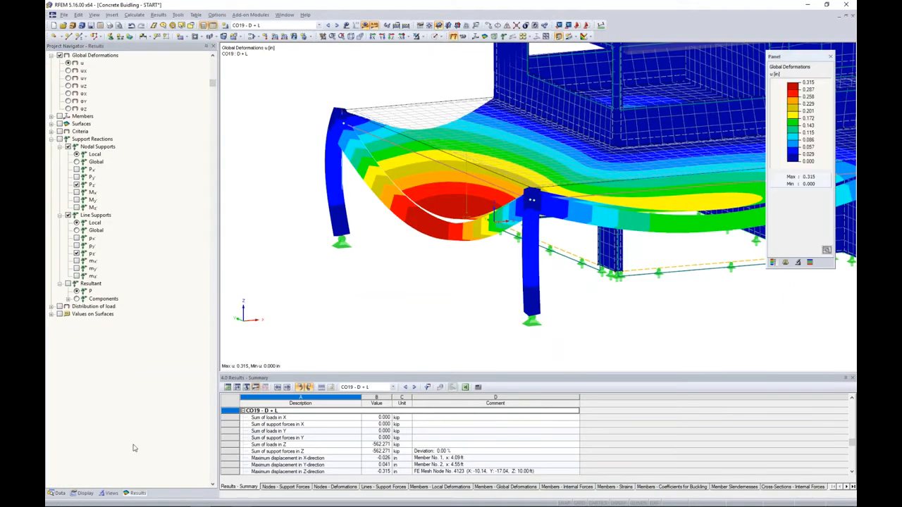
click(51, 117)
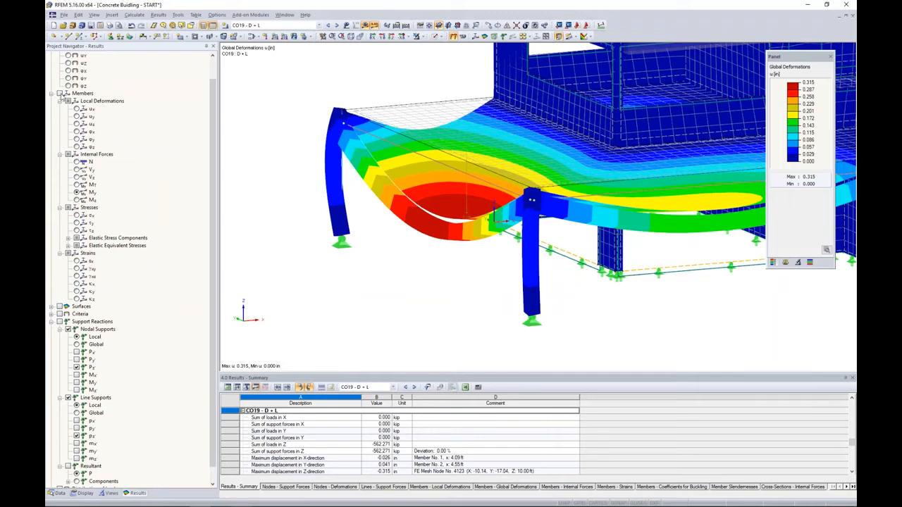
click(60, 93)
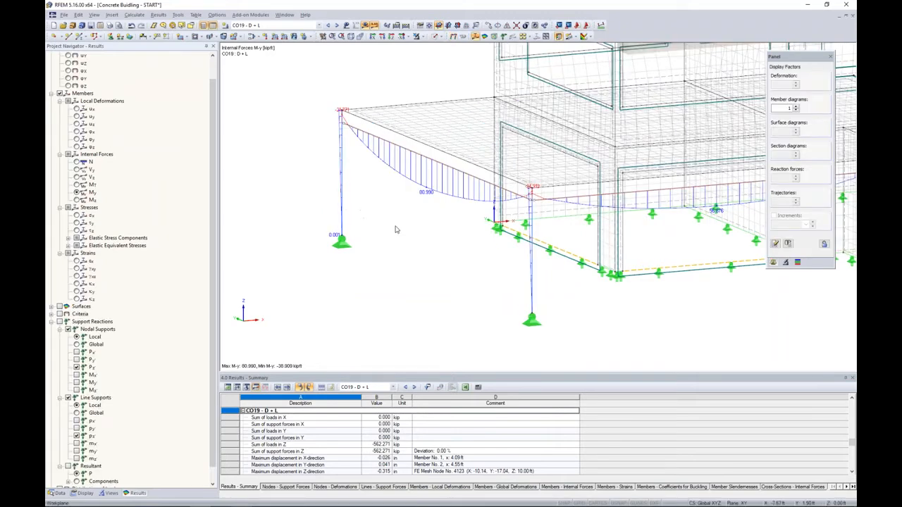
scroll(399, 237, up, 1)
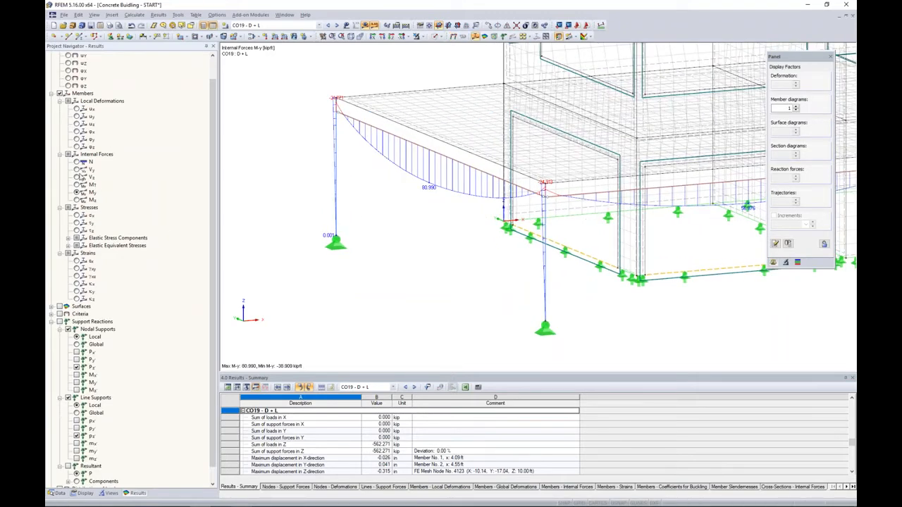
- Review the axial force N and shear Vz of the canopy members, and return to the bending moment My
click(77, 161)
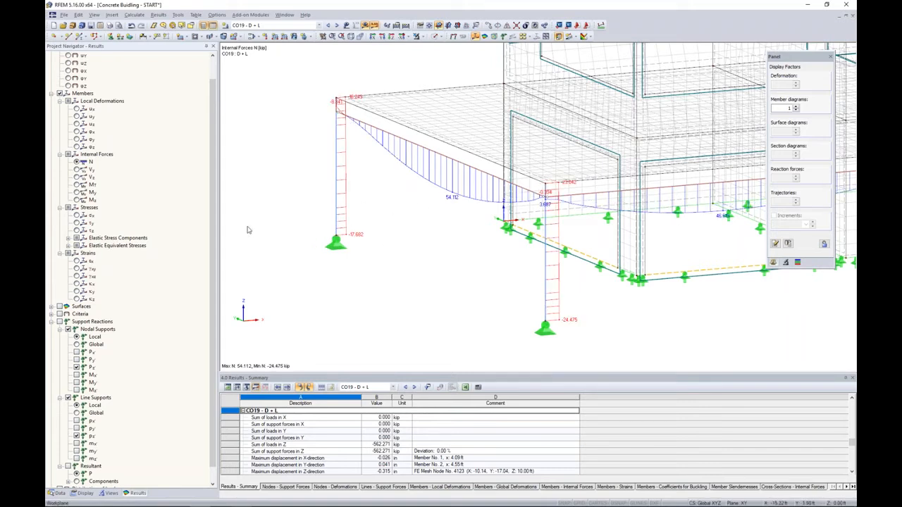
click(77, 177)
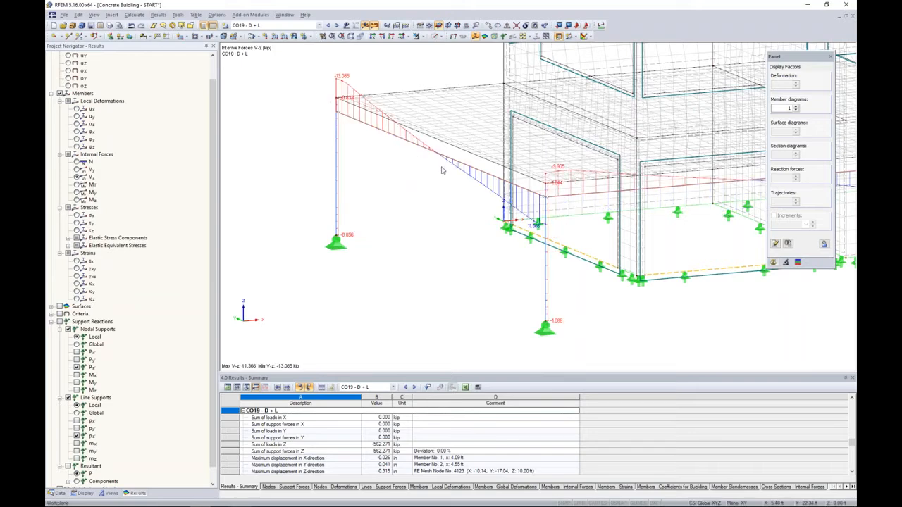
ctrl+middle_drag(435, 193, 398, 198)
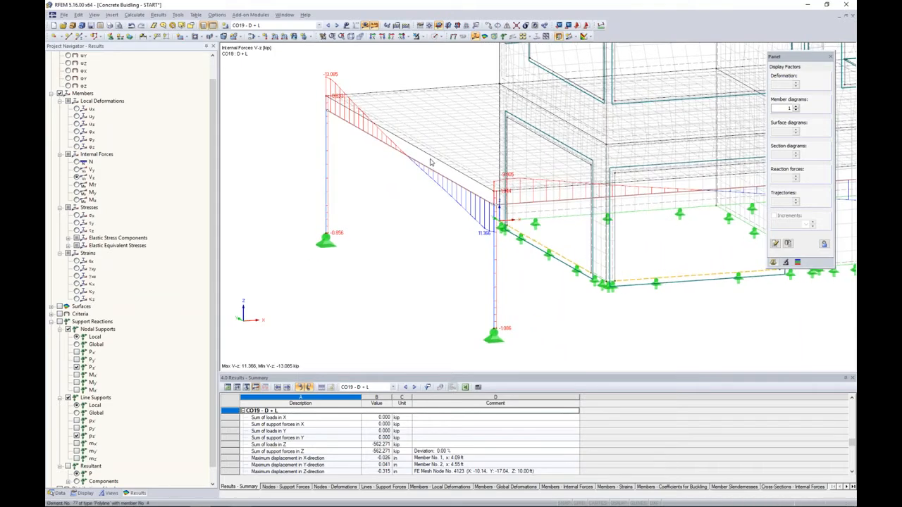
click(77, 192)
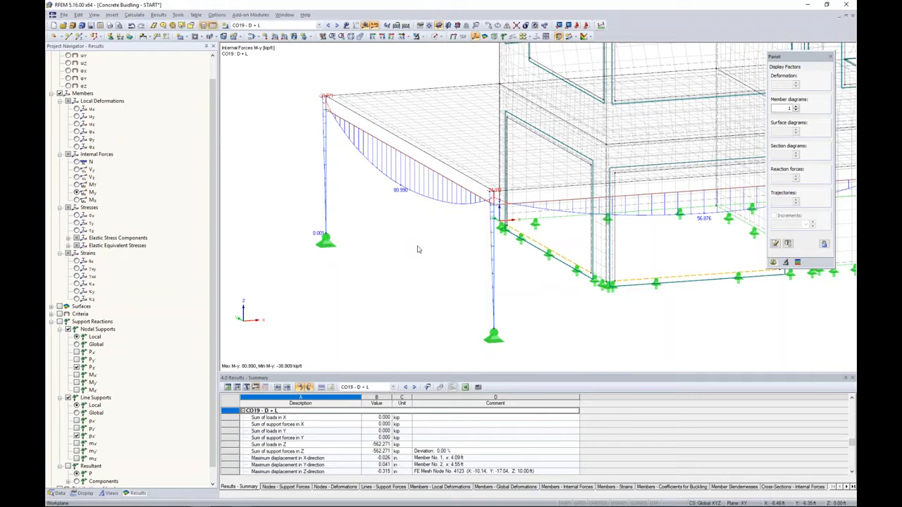
- Open the result diagrams of the canopy's side beam and add the internal forces N and Vz
right_click(438, 174)
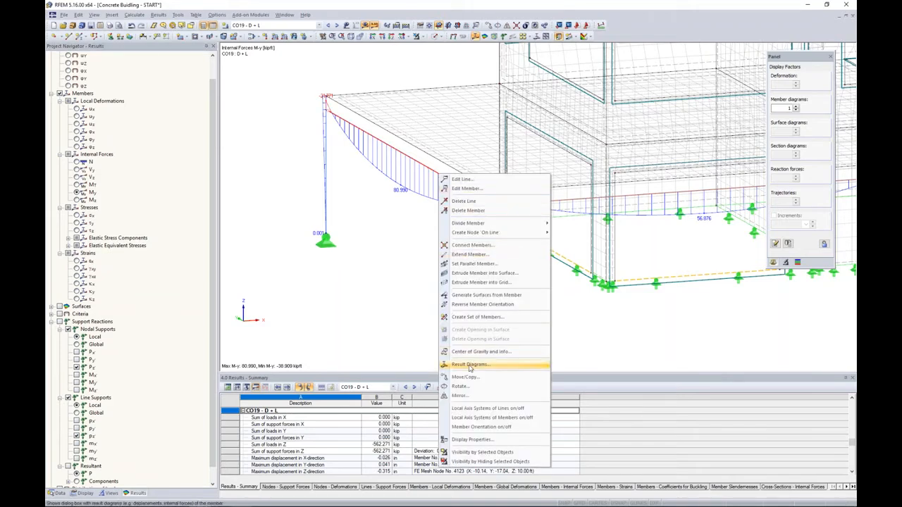
click(469, 365)
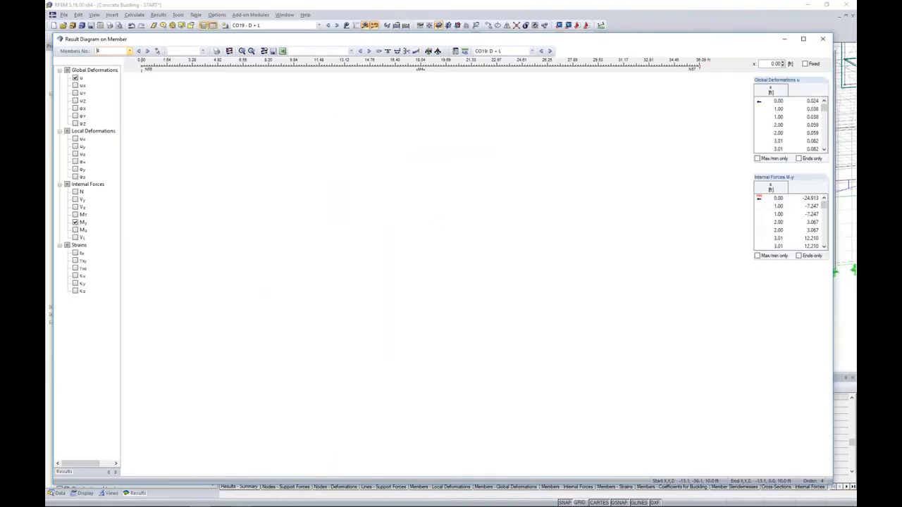
click(75, 191)
click(75, 207)
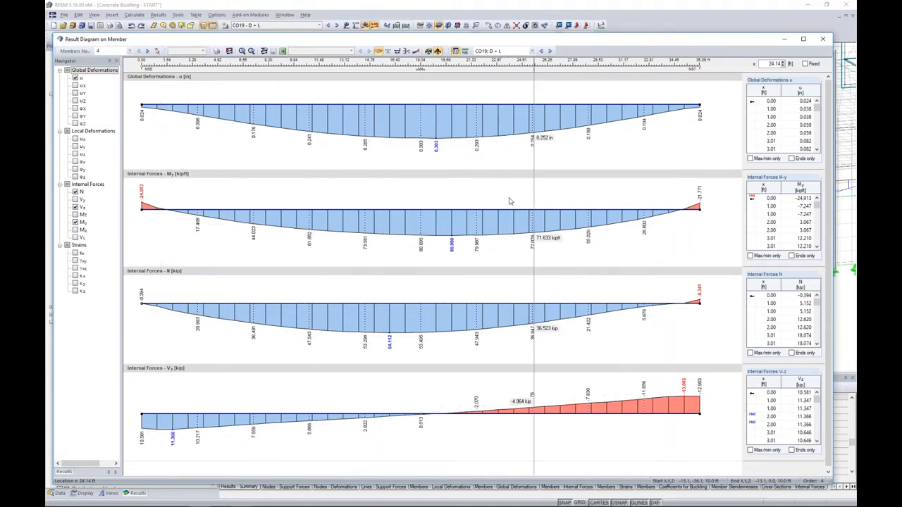
- Switch the beam's result diagrams to CO21 - D + 0.75L + 0.75S, review them and close the diagram window
click(550, 51)
click(550, 51)
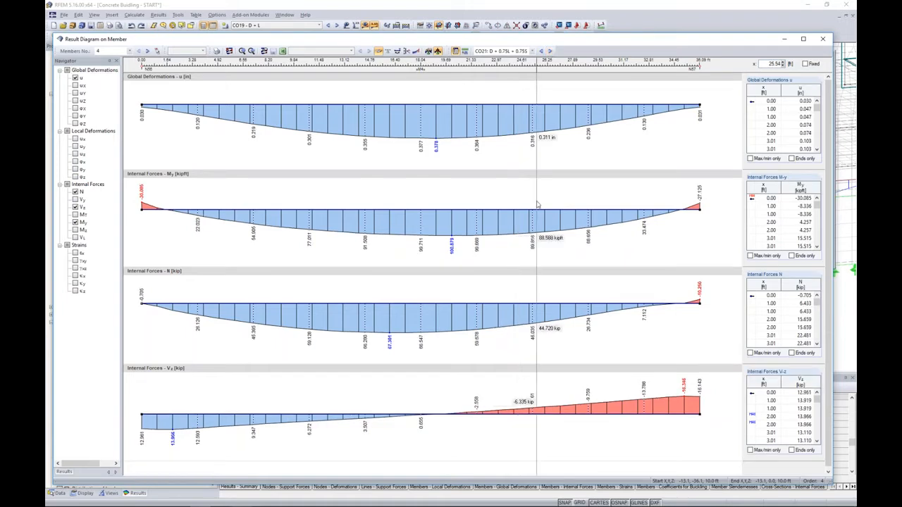
click(824, 40)
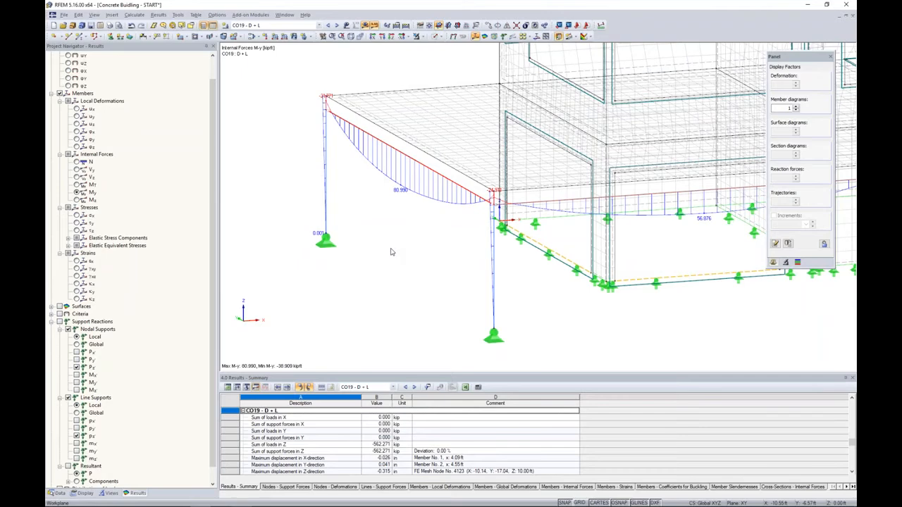
- Isolate the selected result beam above the upper-floor front window using visibility by selected objects
scroll(391, 252, down, 2)
middle_drag(638, 97, 513, 147)
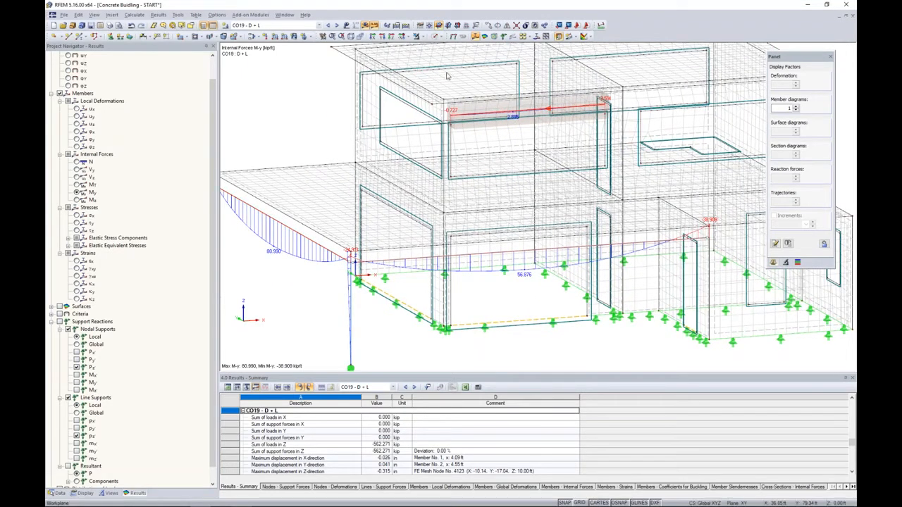
click(421, 39)
click(430, 49)
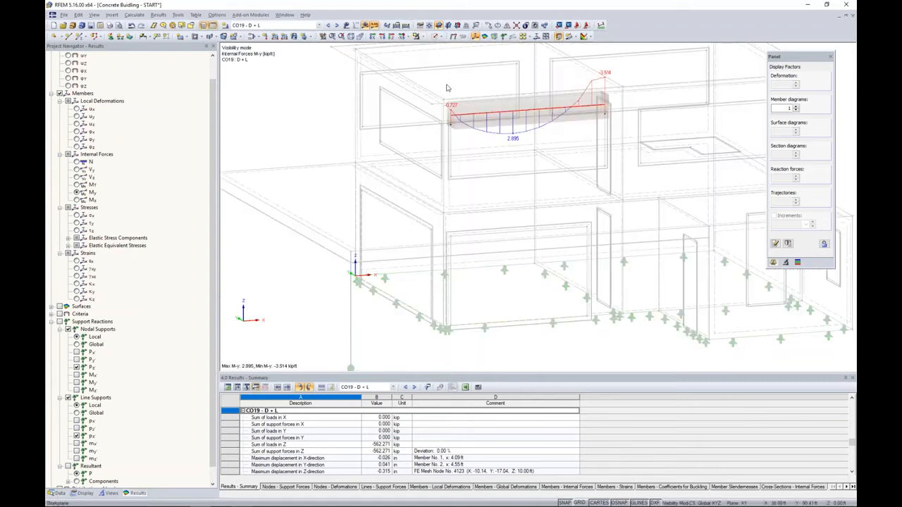
middle_drag(485, 171, 446, 203)
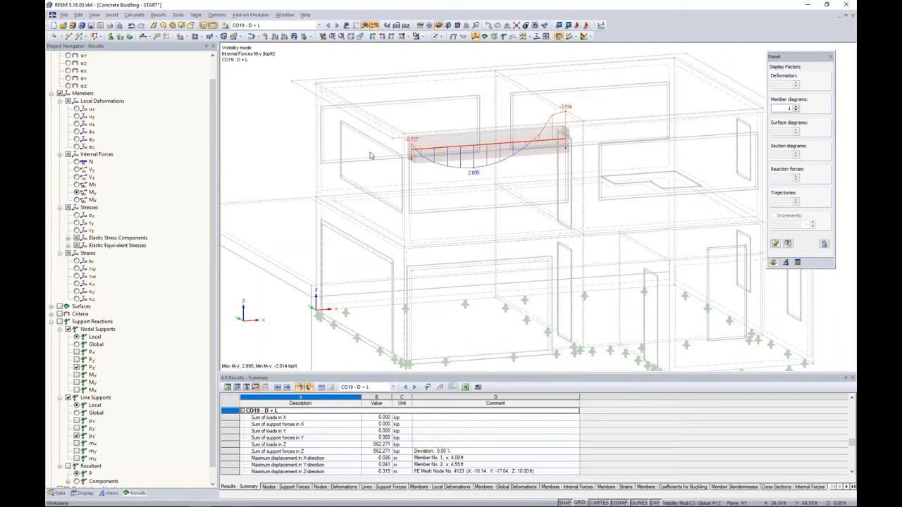
- Review N and Vz on the isolated result beam, and return to the bending moment My
click(78, 162)
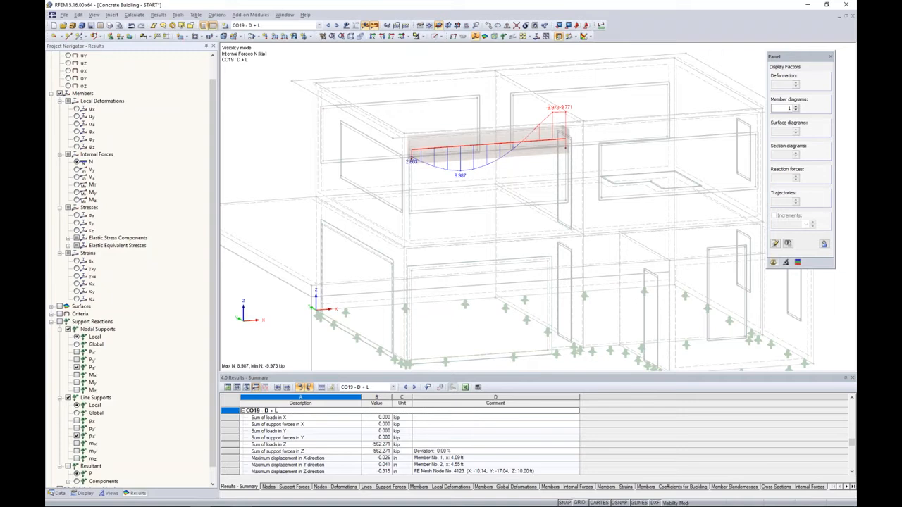
click(76, 178)
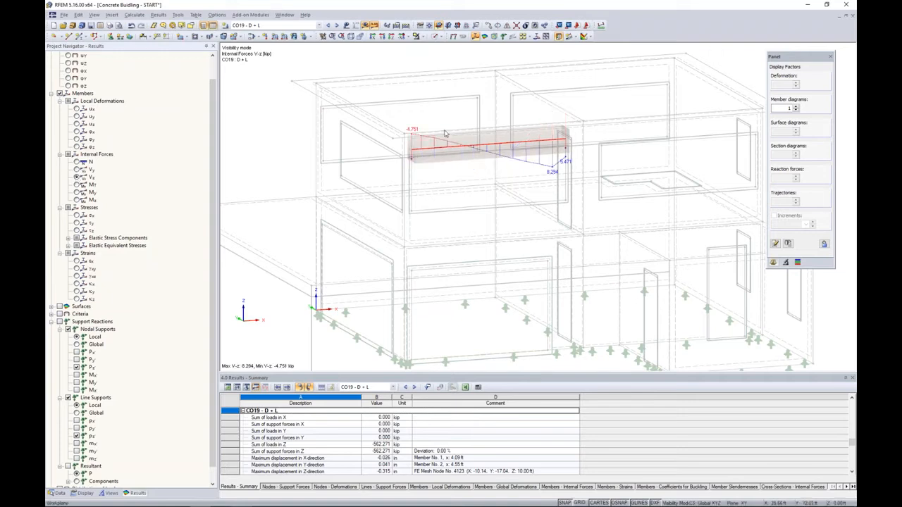
click(77, 193)
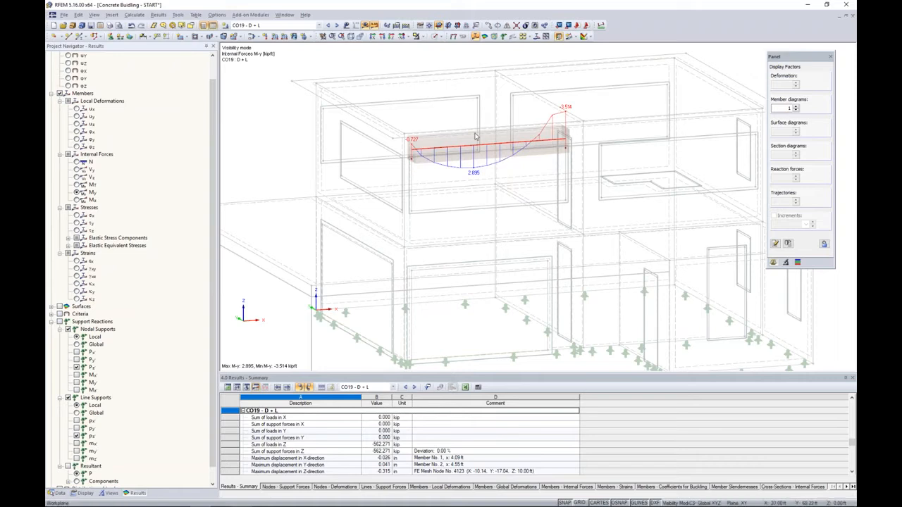
scroll(465, 176, down, 1)
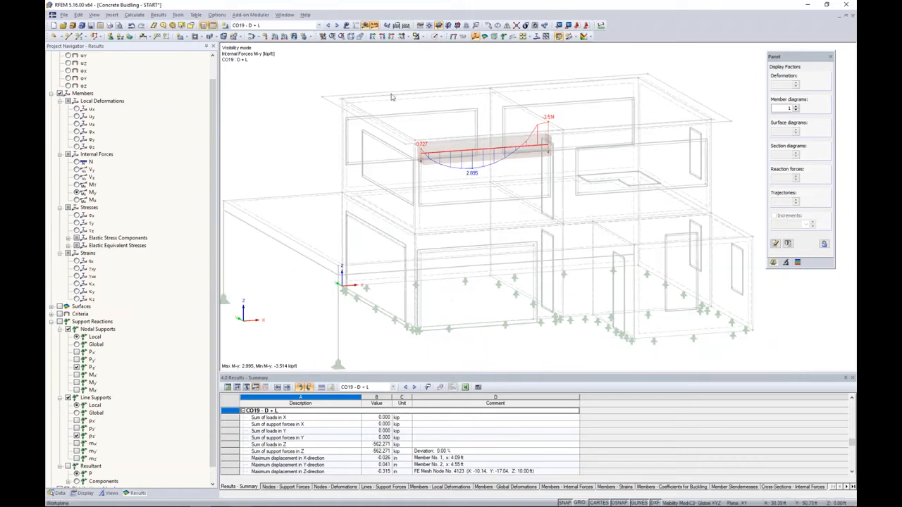
- Cancel the visibility mode to show the complete building with its member results
click(423, 37)
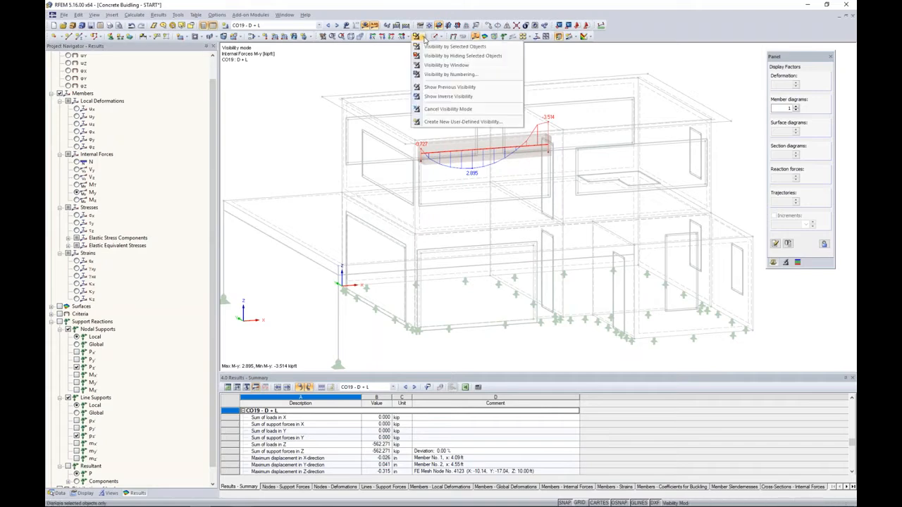
click(448, 108)
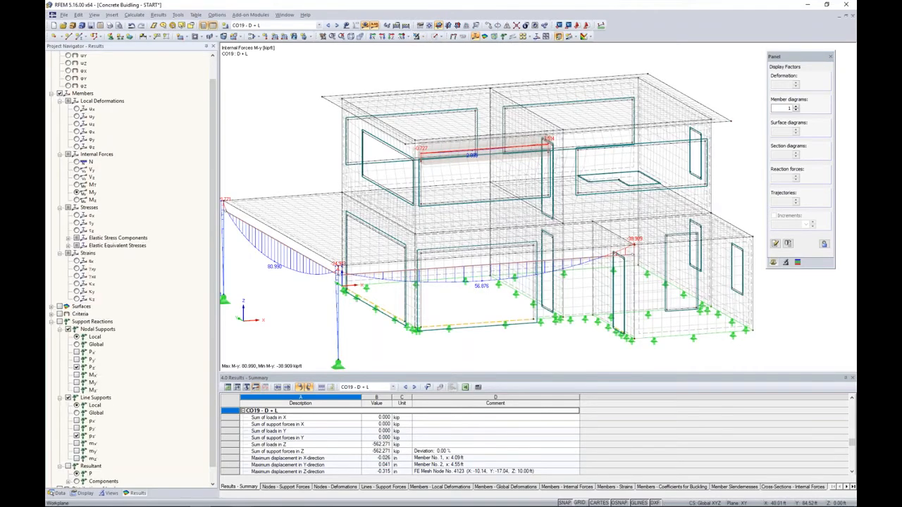
scroll(289, 161, down, 2)
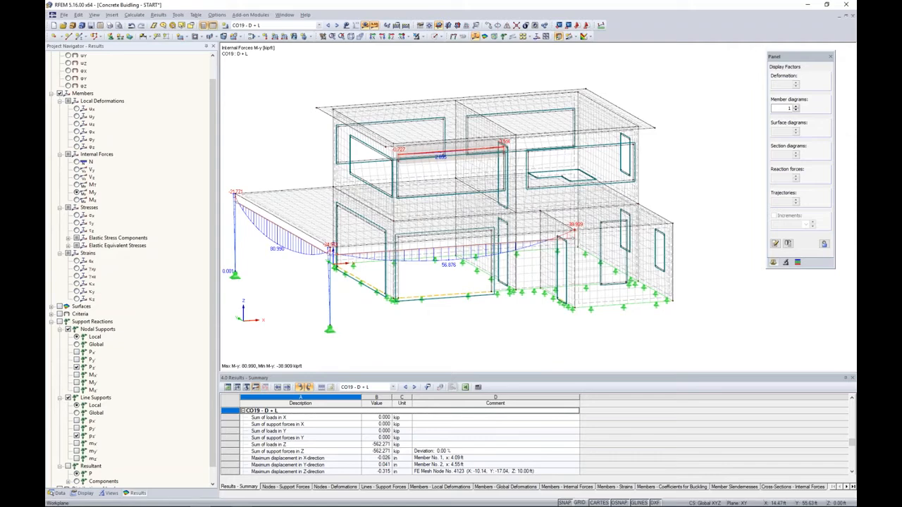
middle_drag(293, 175, 358, 176)
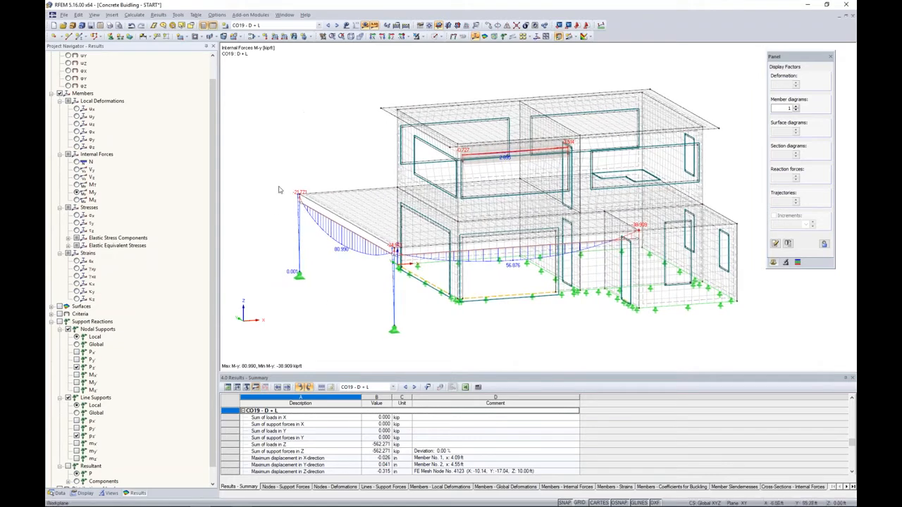
- Show the nodal and line support reactions for CO19, switch the model to solid transparent display and examine the reactions along the base
click(59, 322)
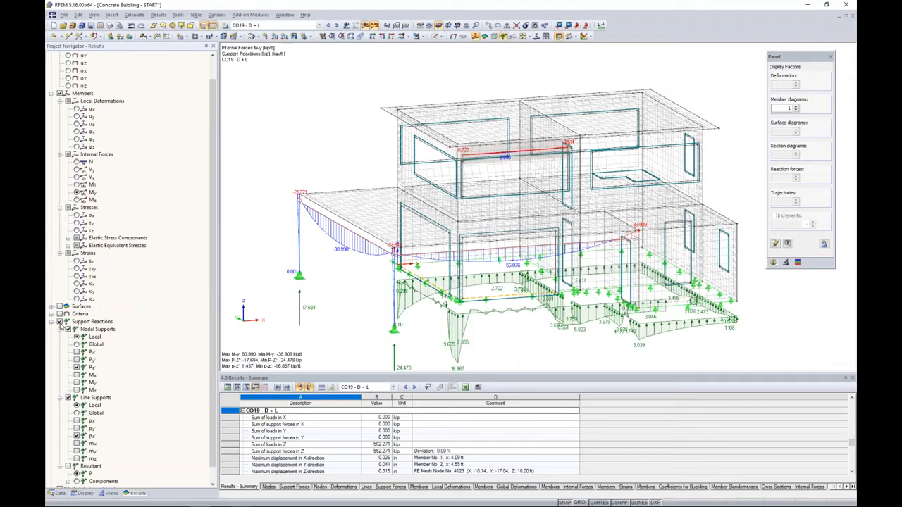
click(440, 38)
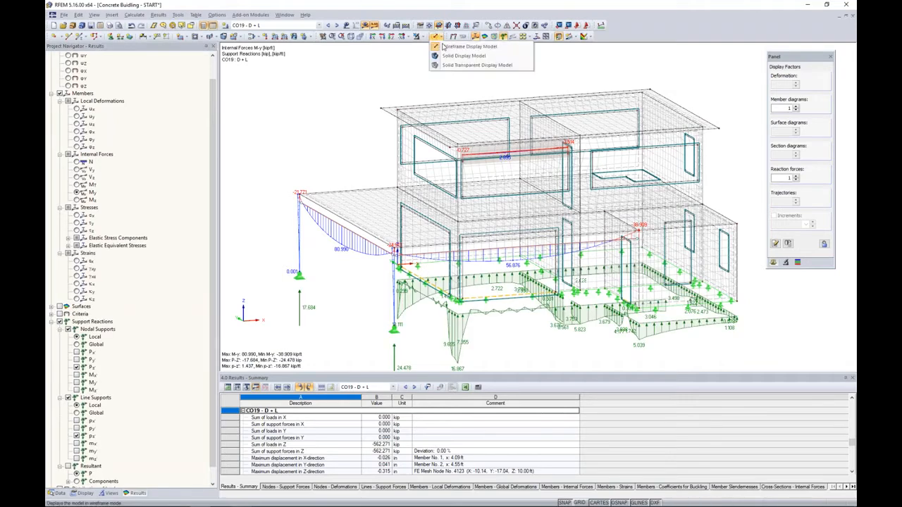
click(461, 56)
ctrl+middle_drag(548, 246, 498, 133)
ctrl+middle_drag(514, 206, 539, 194)
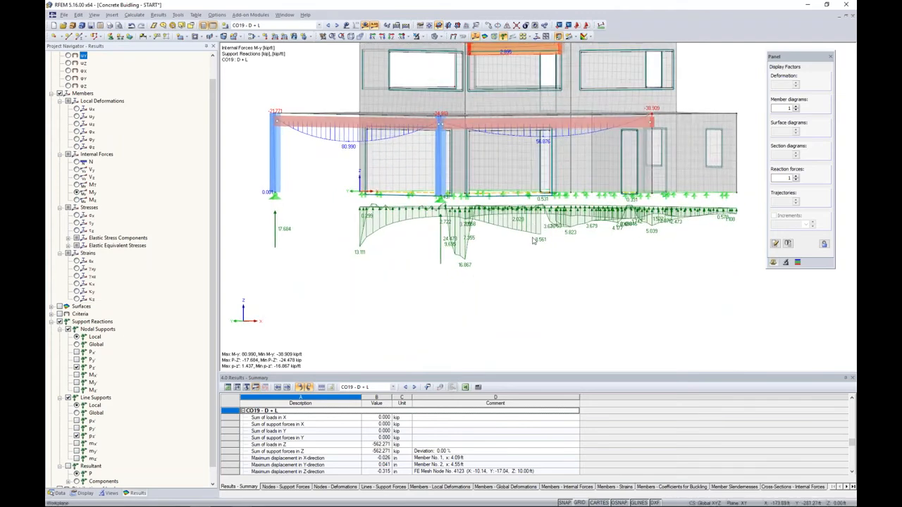
ctrl+middle_drag(493, 247, 464, 282)
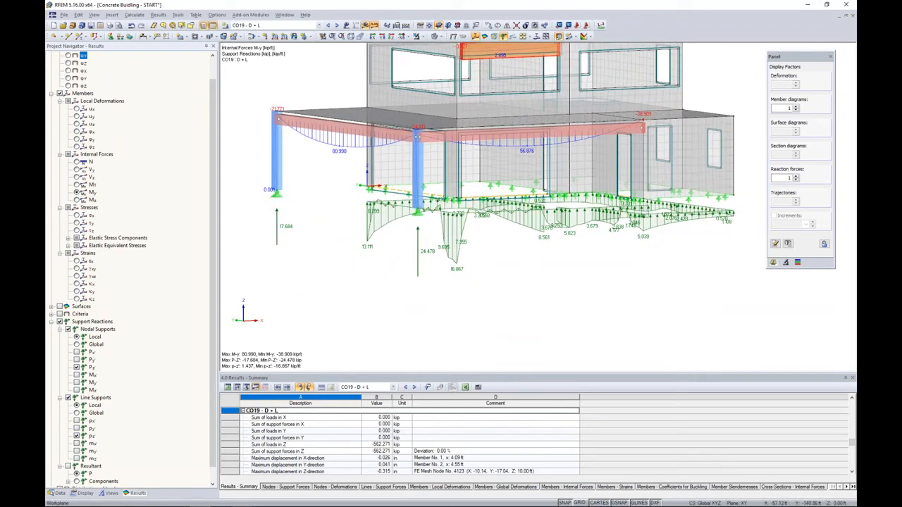
ctrl+middle_drag(564, 295, 544, 299)
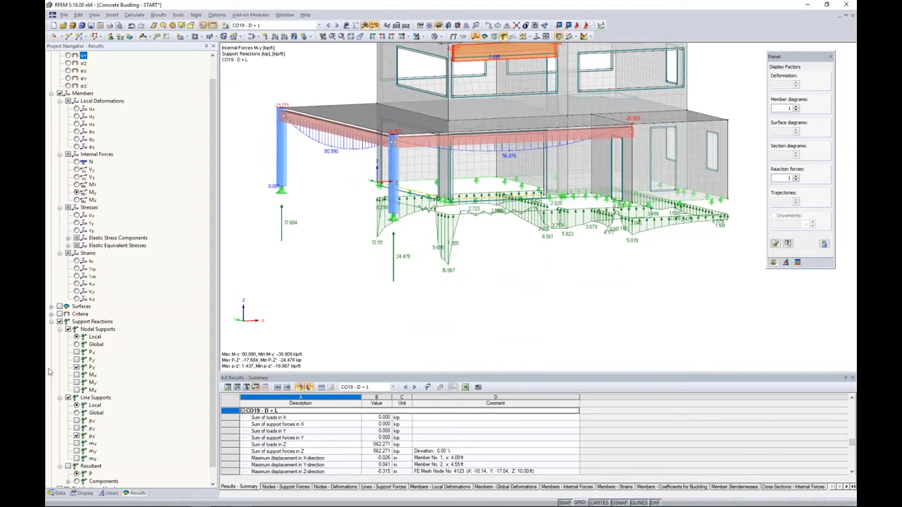
- Hide the support reactions and member internal forces, and return to the model data tree
click(60, 322)
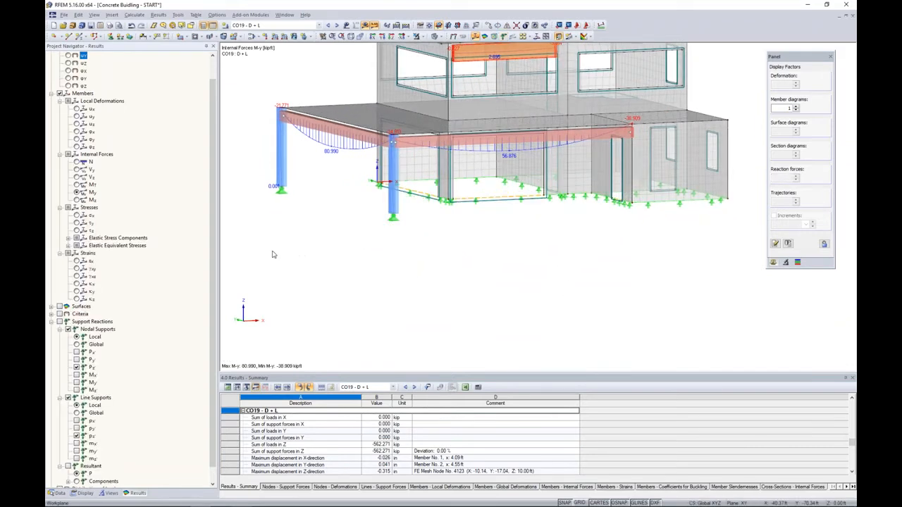
click(60, 94)
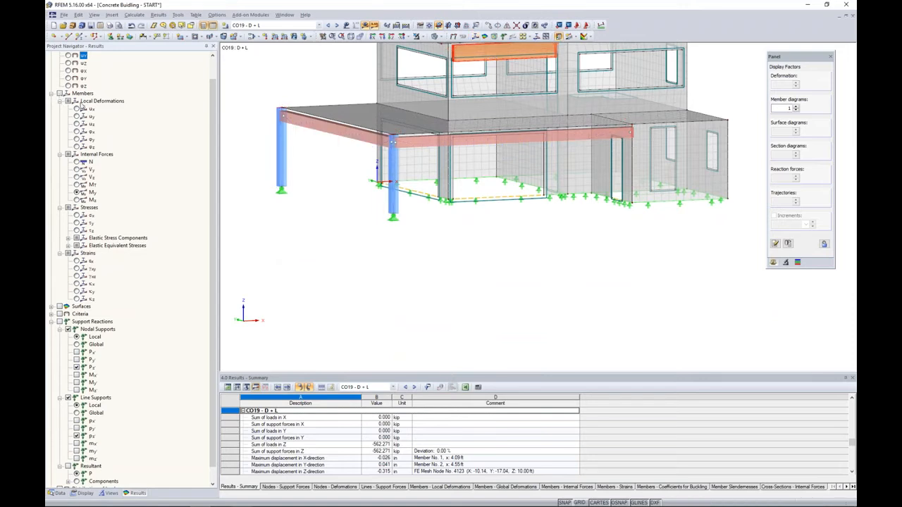
middle_drag(323, 242, 350, 305)
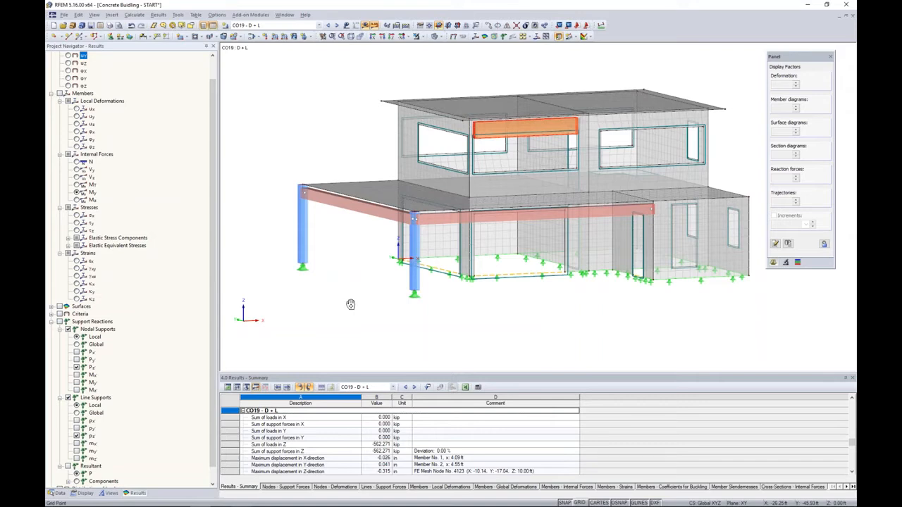
scroll(350, 250, down, 1)
ctrl+middle_drag(350, 250, 350, 278)
click(55, 495)
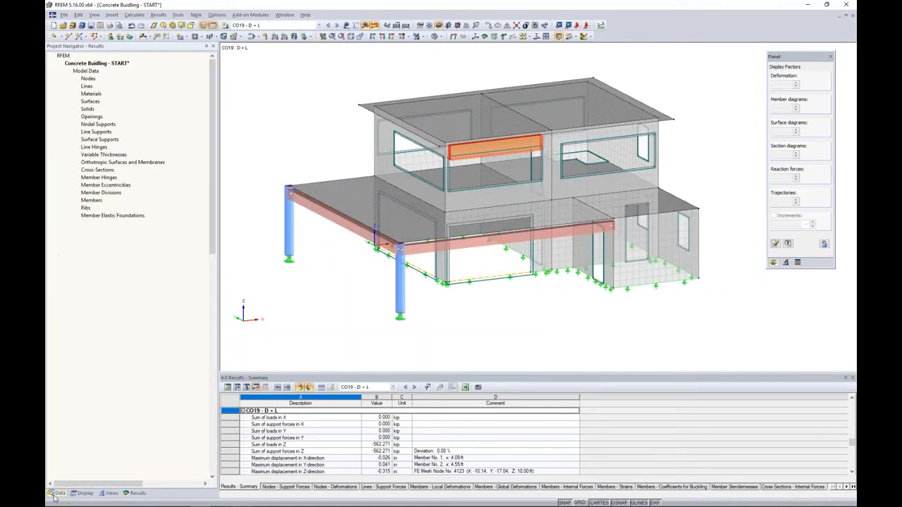
- Look through the add-on modules in the model data tree and check the favorite option of RF-CONCRETE Surfaces
scroll(98, 353, down, 1)
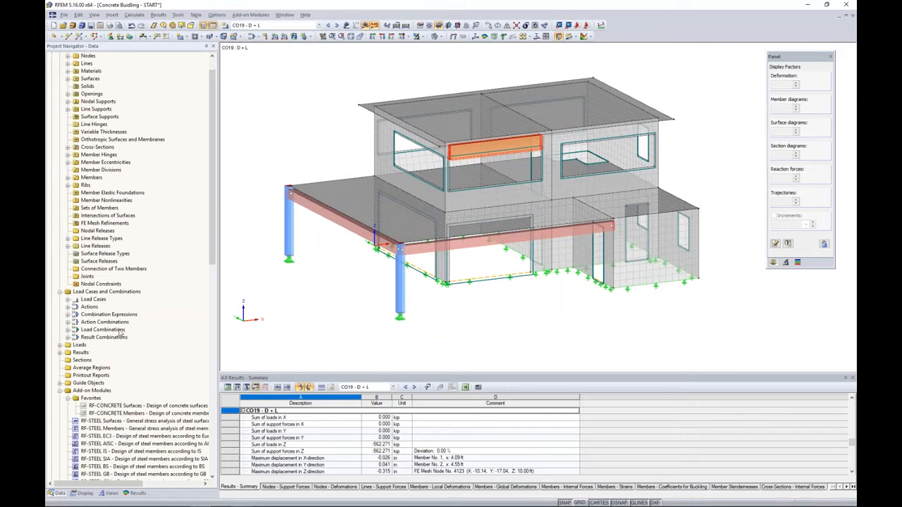
scroll(120, 334, down, 1)
scroll(120, 334, down, 3)
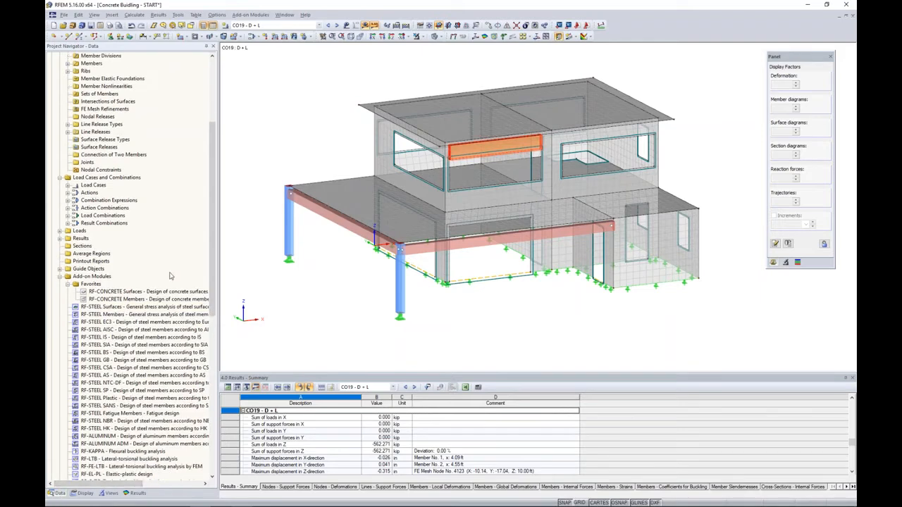
scroll(171, 278, down, 4)
scroll(156, 232, down, 10)
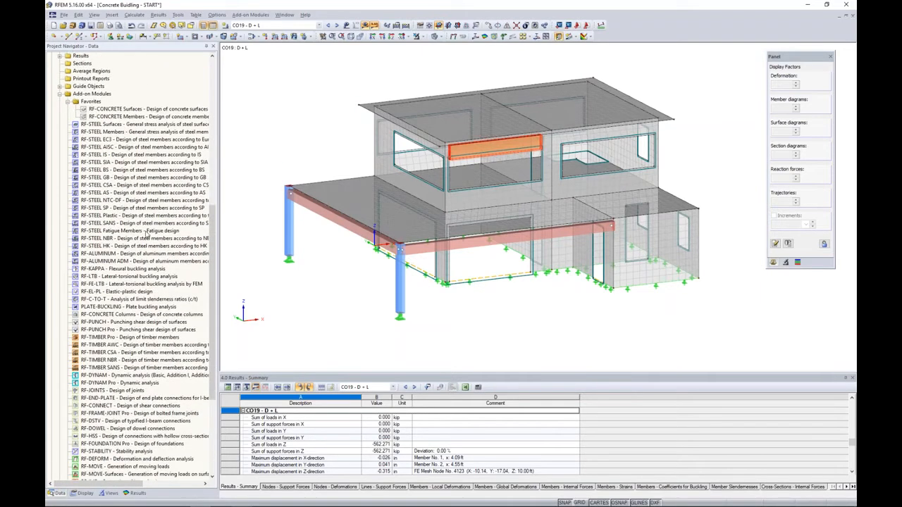
scroll(146, 240, up, 8)
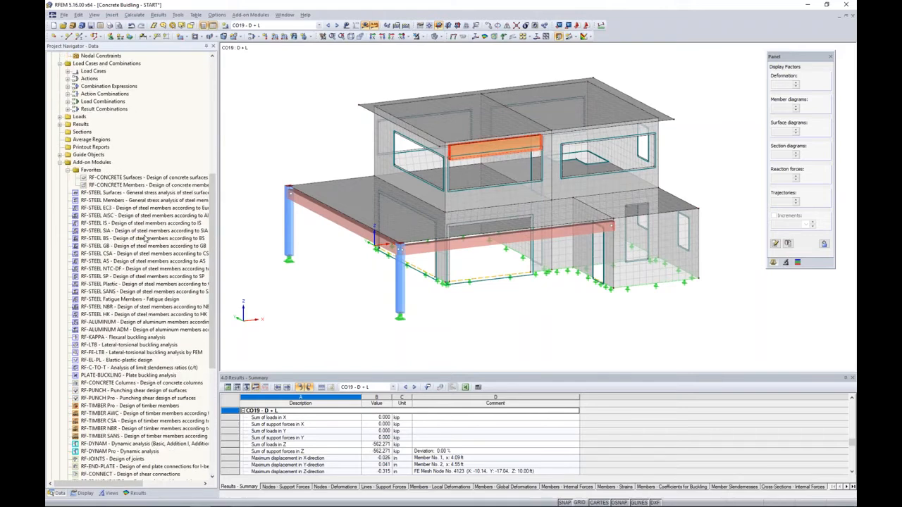
scroll(146, 240, down, 1)
scroll(155, 283, up, 3)
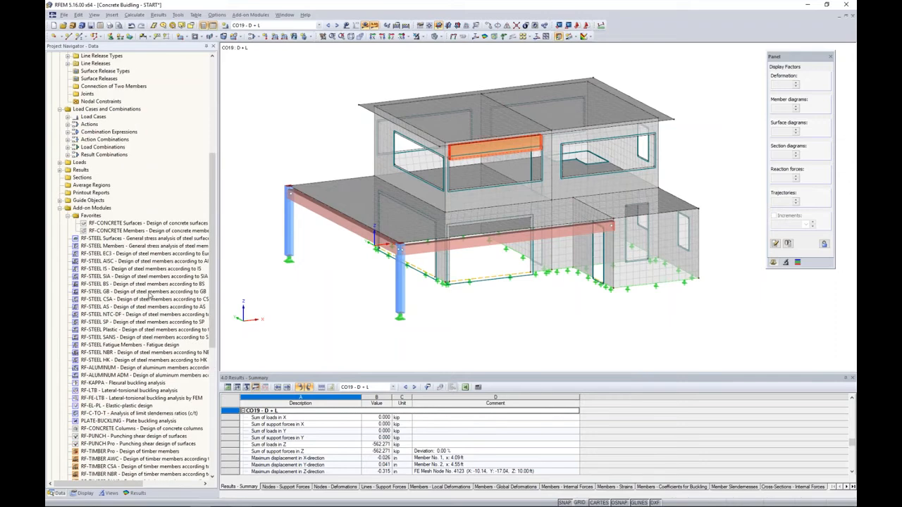
right_click(150, 225)
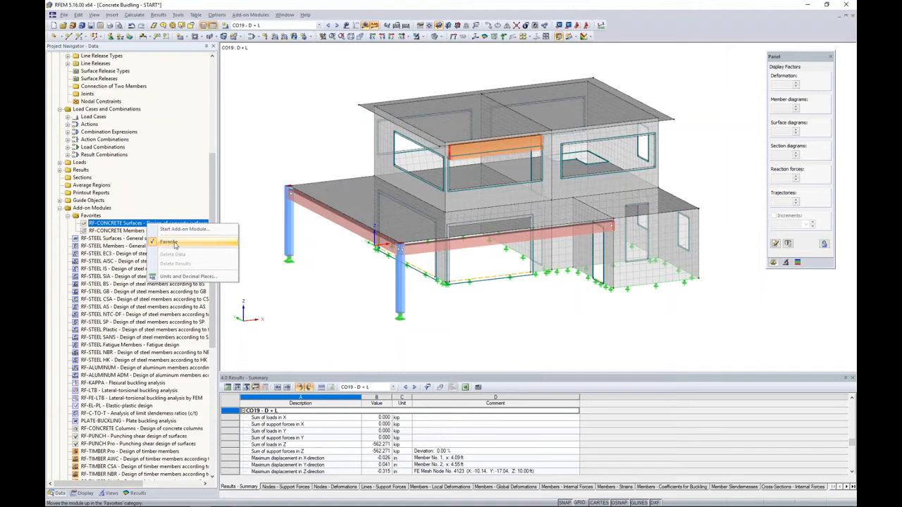
click(238, 218)
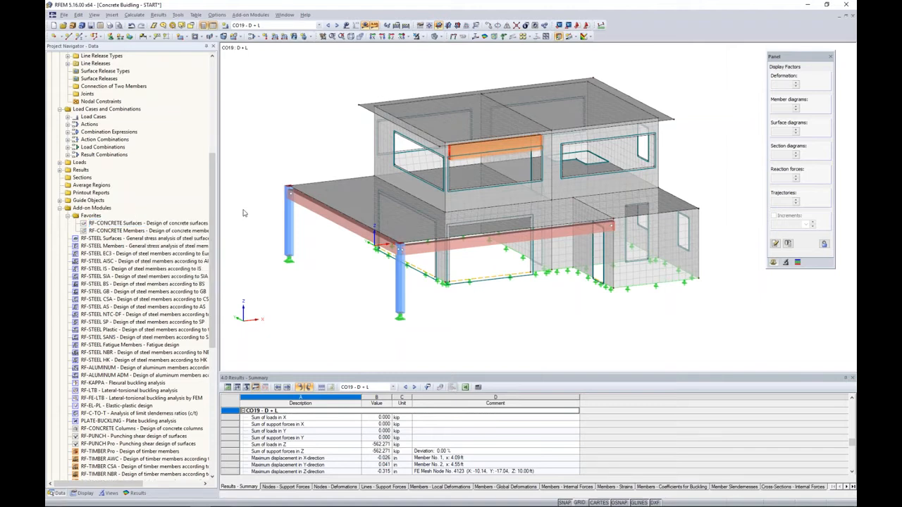
- Start the RF-CONCRETE Members add-on module and choose ACI 318-14 as the design standard
click(246, 16)
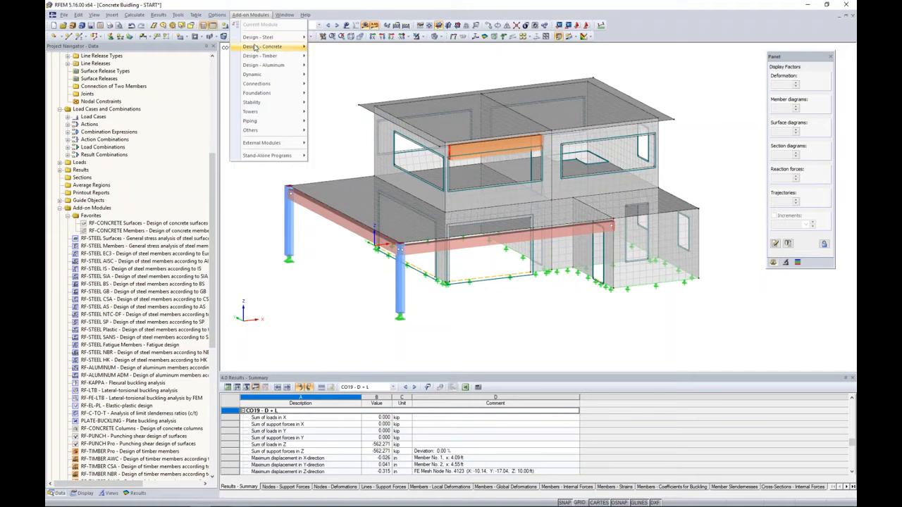
mouse_move(255, 48)
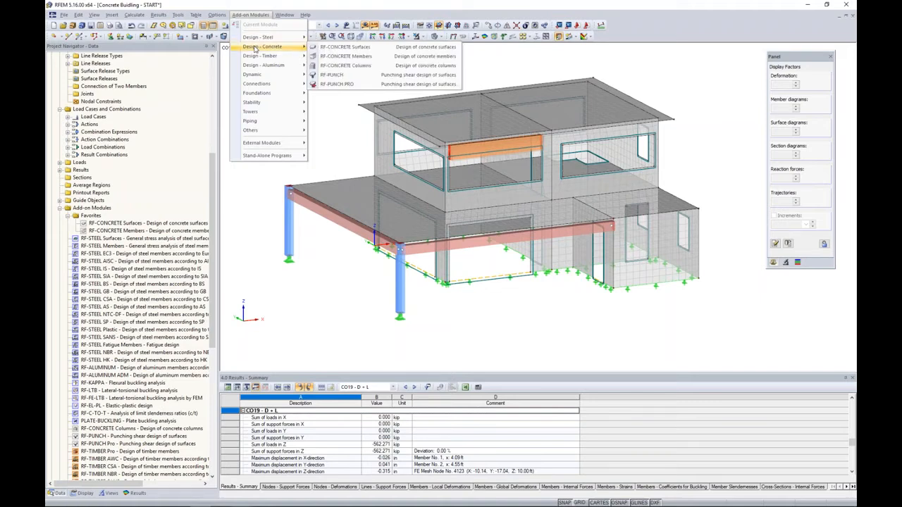
click(337, 58)
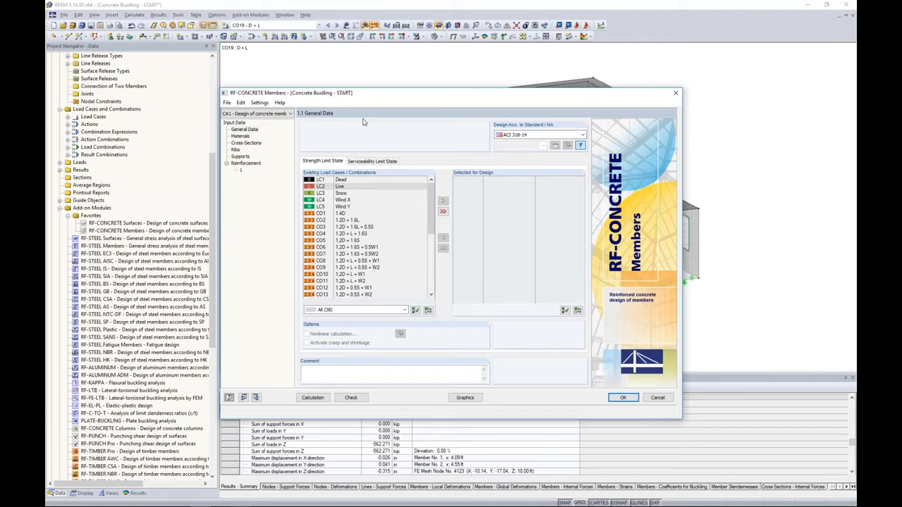
click(524, 137)
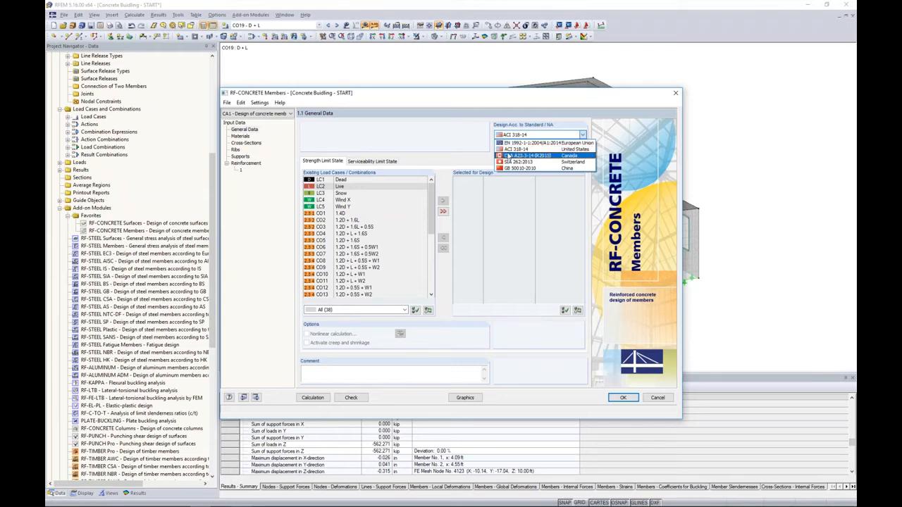
click(508, 150)
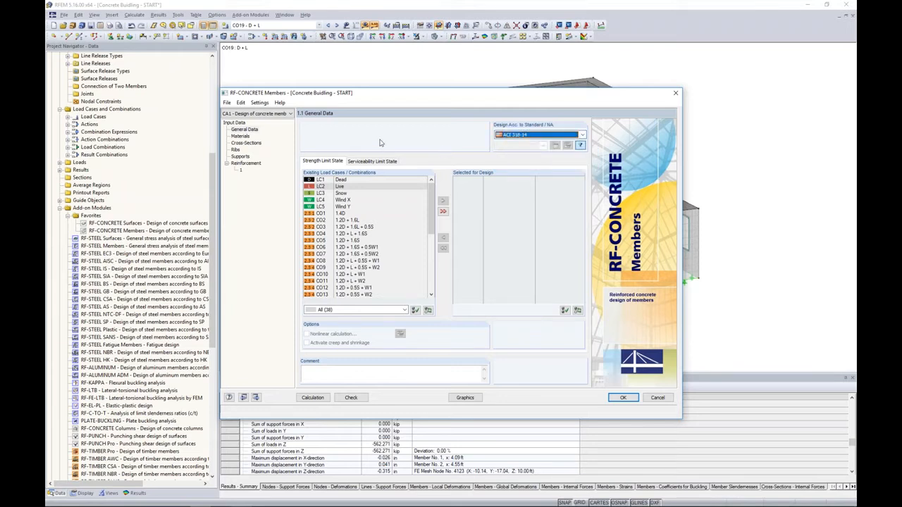
- Add load combinations CO1 to CO17 to the strength limit state design
click(352, 211)
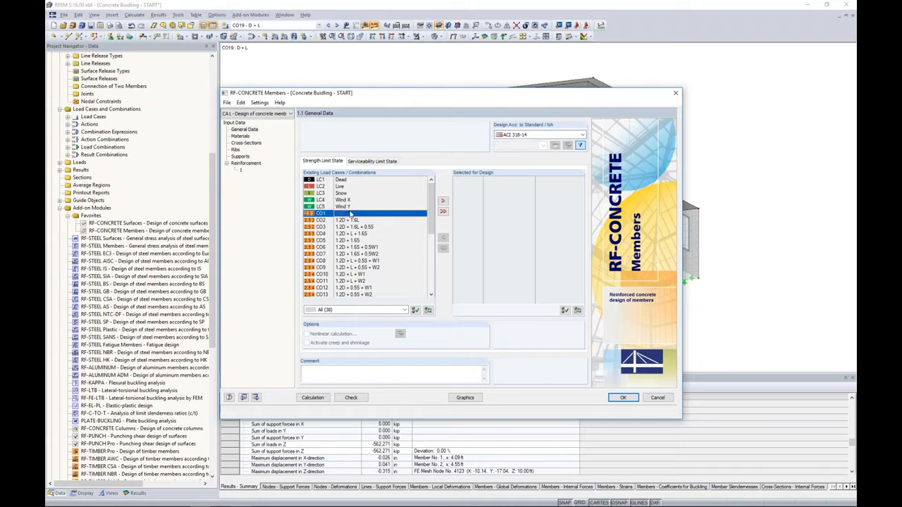
scroll(351, 215, down, 3)
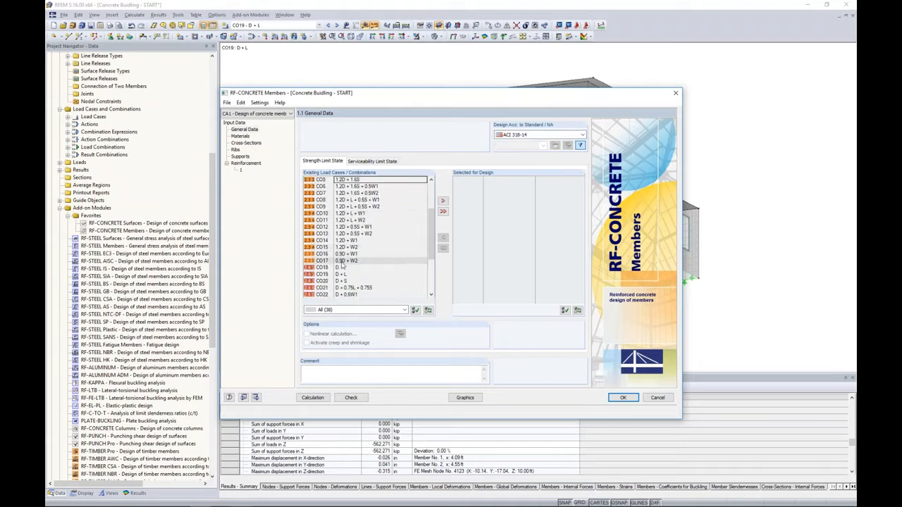
shift+click(340, 260)
click(443, 201)
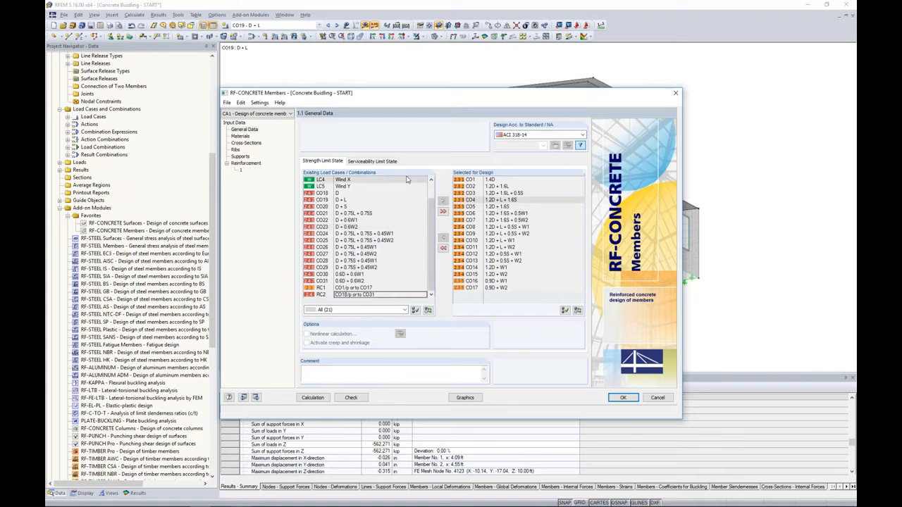
- Add load combinations CO18 to CO31 to the serviceability limit state design
click(382, 166)
scroll(356, 242, down, 4)
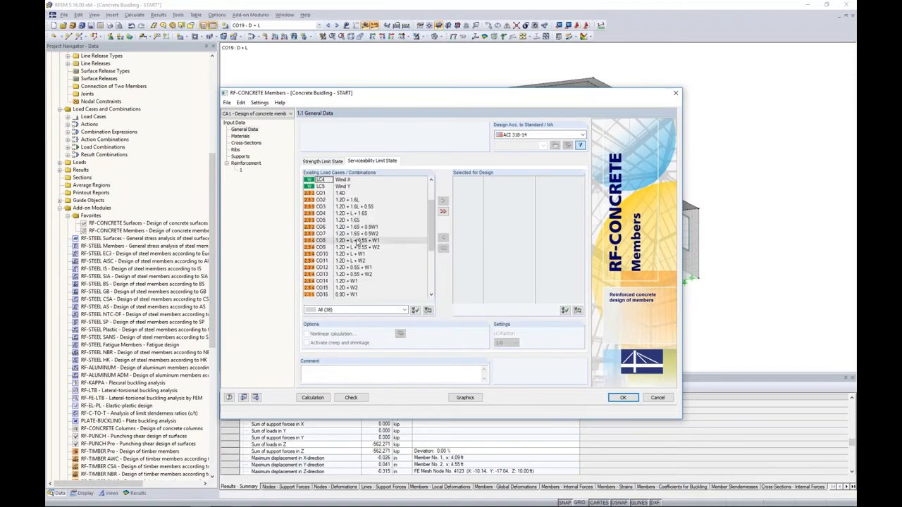
click(337, 248)
scroll(337, 252, down, 3)
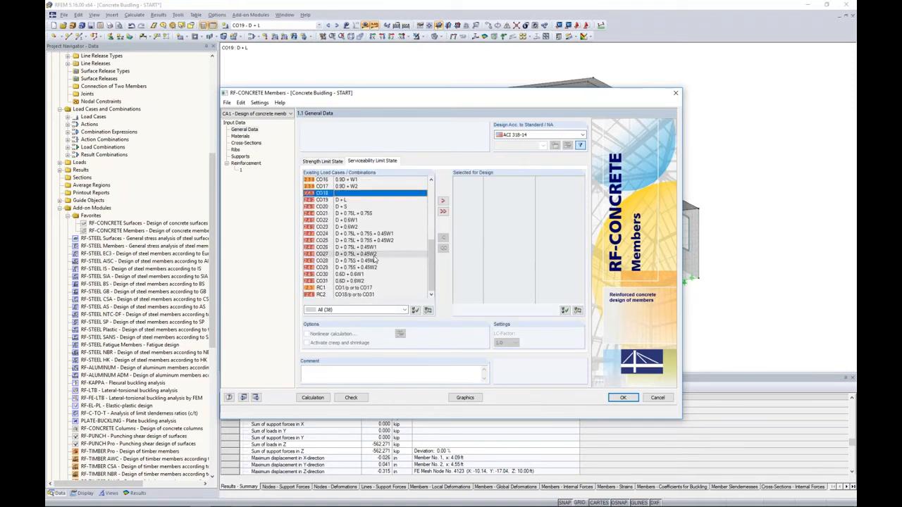
shift+click(350, 282)
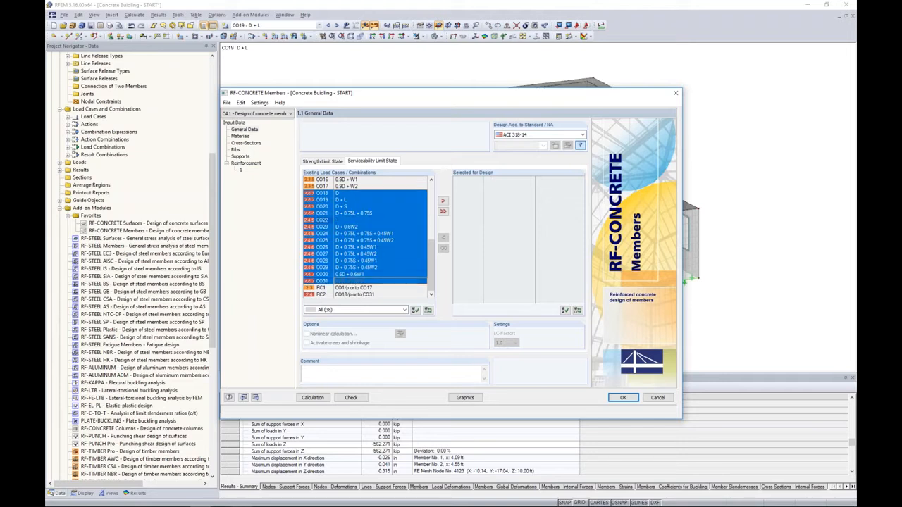
click(442, 200)
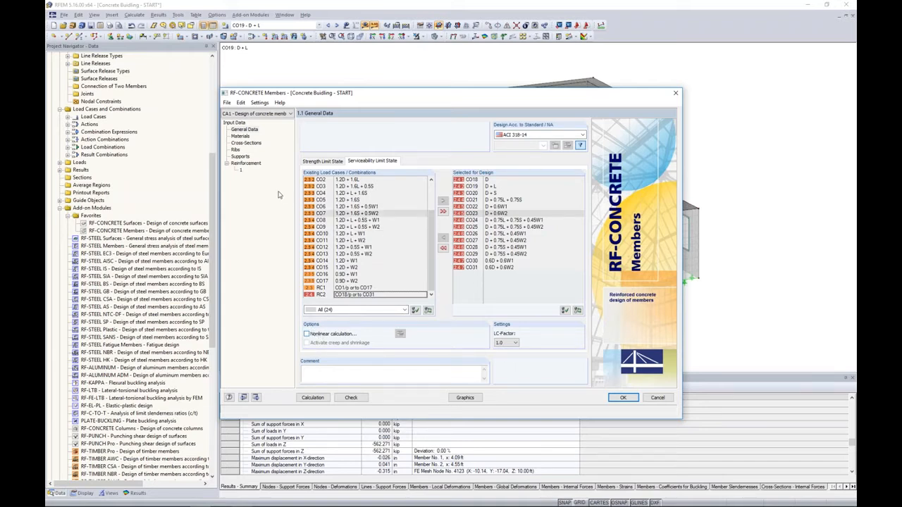
- Review the concrete strength class in the module's materials and choose Grade 60 as the reinforcing steel
click(240, 136)
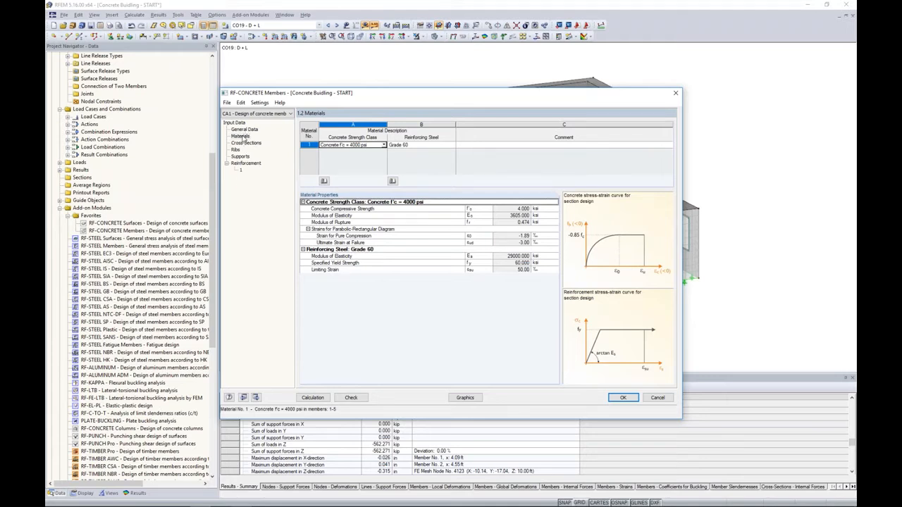
click(354, 146)
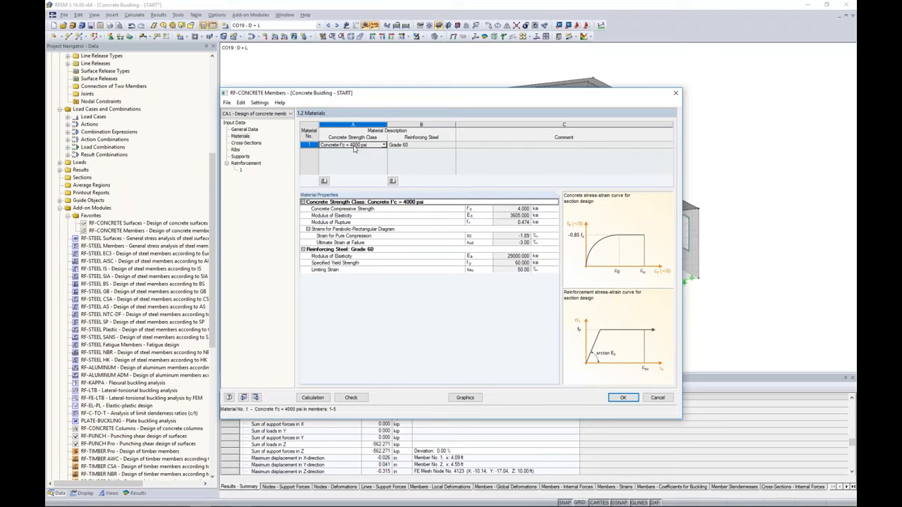
click(405, 147)
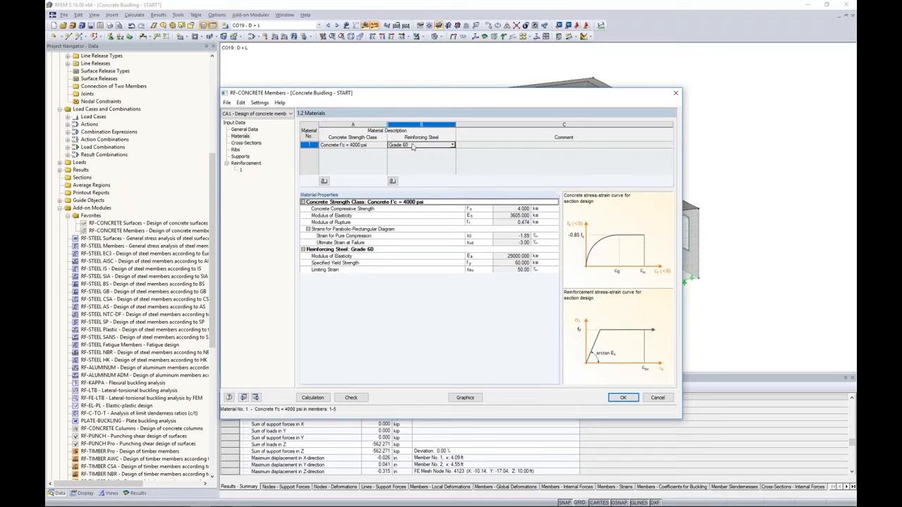
click(451, 145)
click(421, 164)
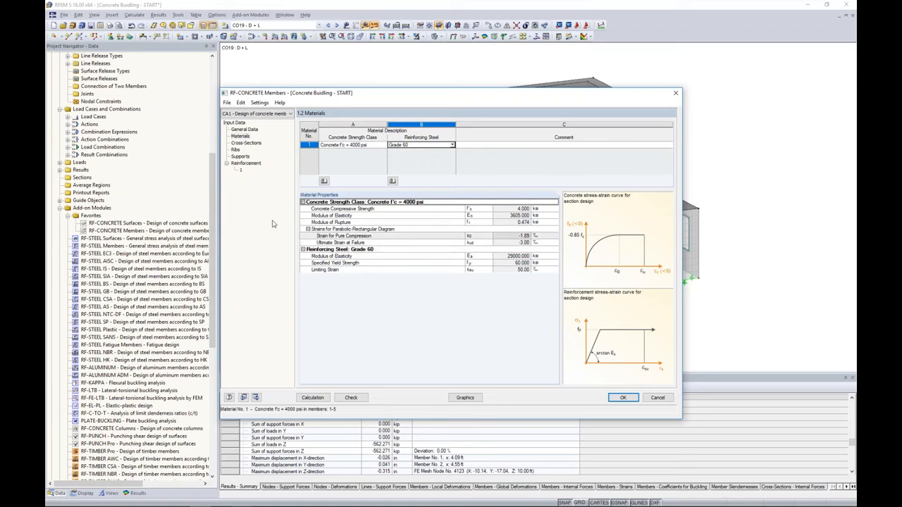
- Review the three rectangular cross-sections with their members highlighted in the model, and check the effective widths of the ribs
click(252, 144)
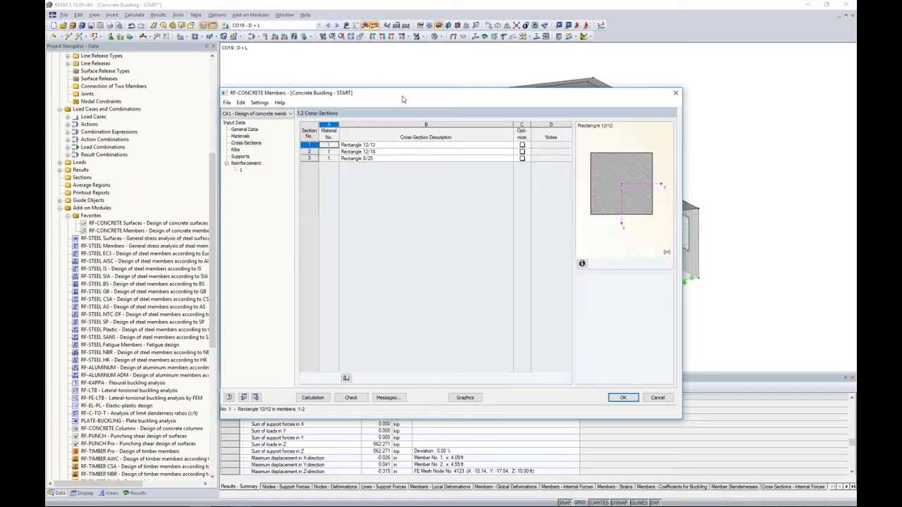
drag(402, 99, 421, 321)
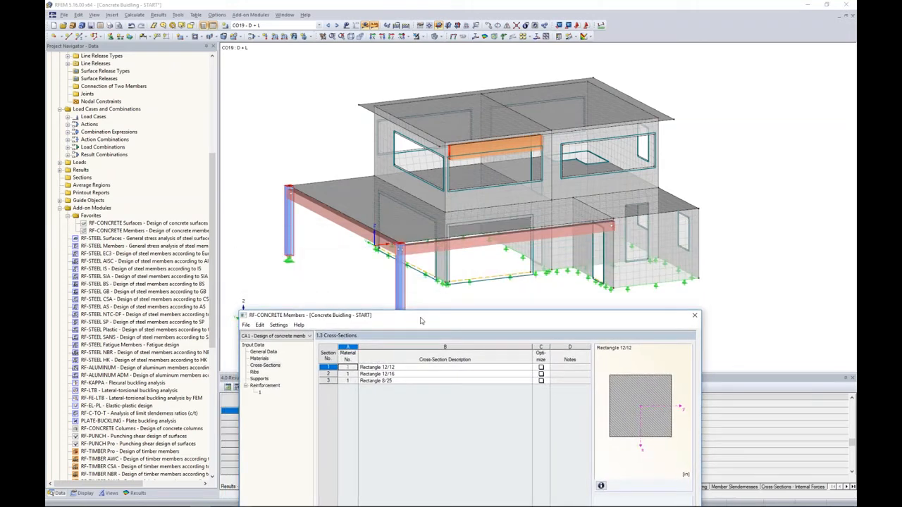
click(406, 367)
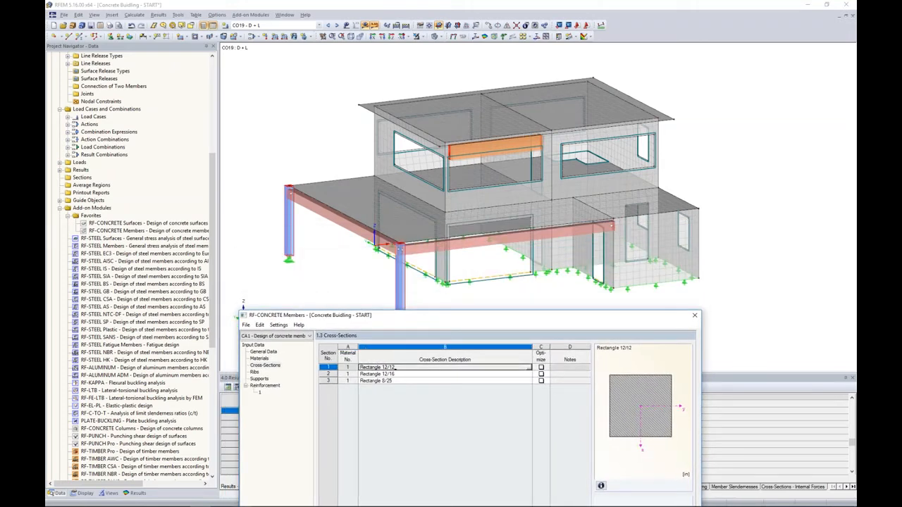
click(406, 374)
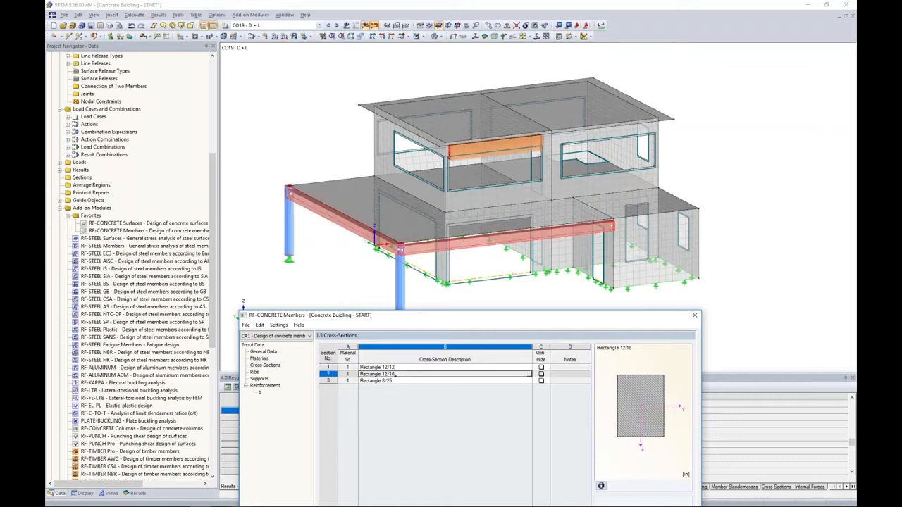
click(406, 380)
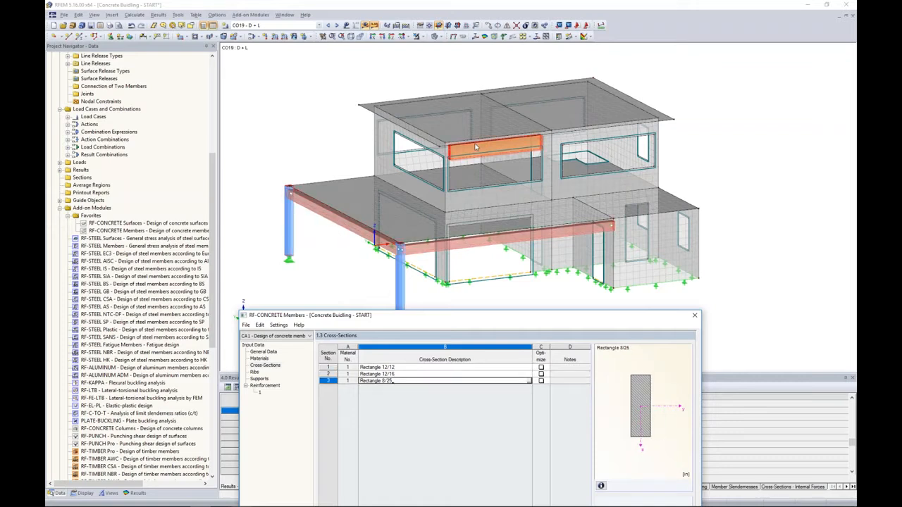
drag(479, 312, 486, 90)
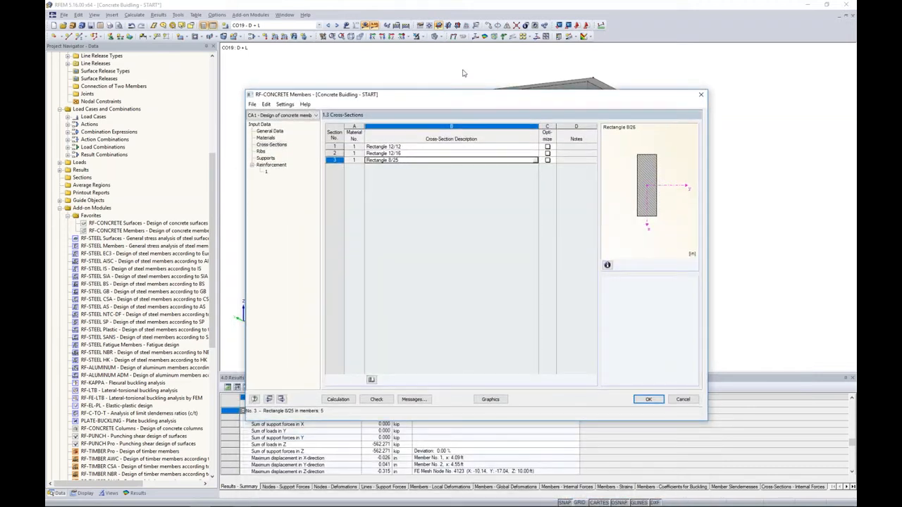
click(260, 151)
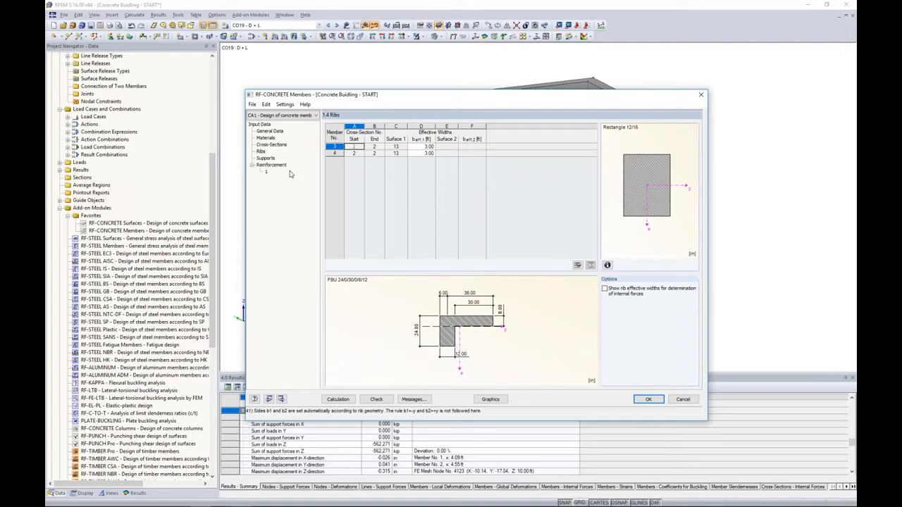
- Define two supports for the concrete member design by picking nodes 56 and 57 at the column tops in the model
click(272, 159)
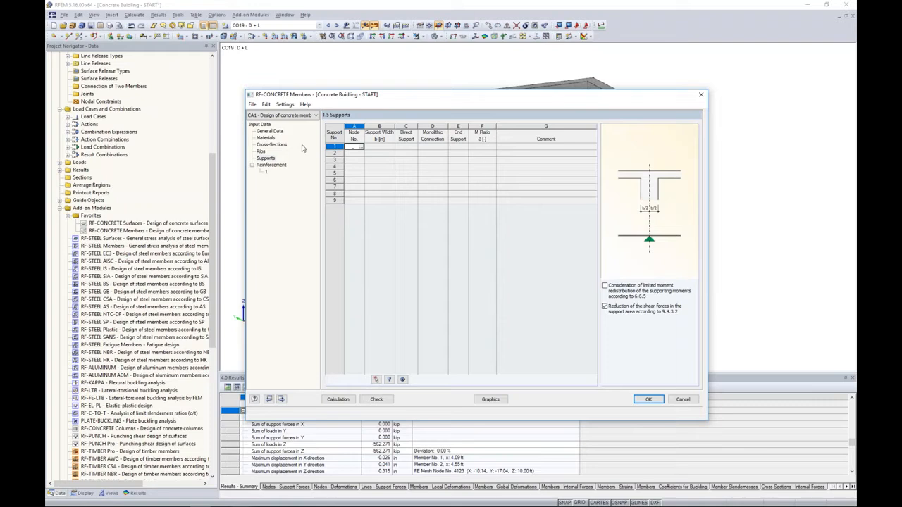
click(362, 148)
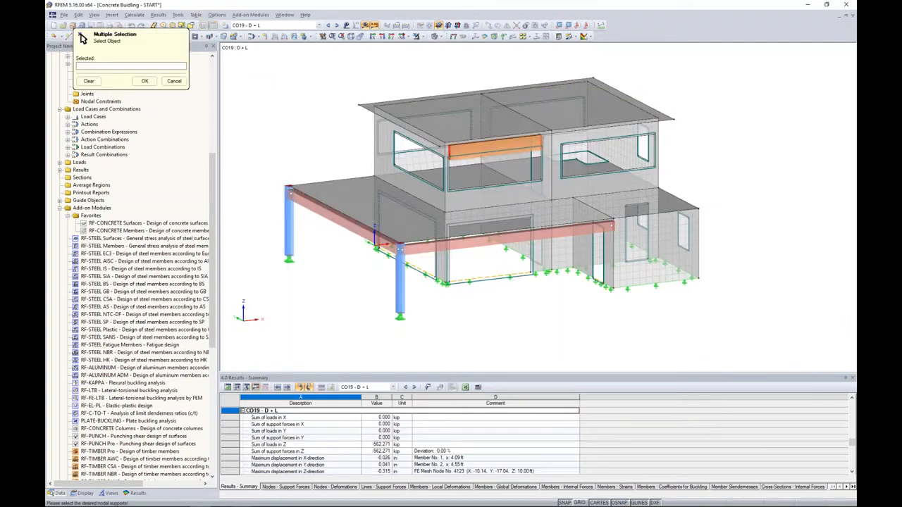
click(288, 185)
click(399, 255)
ctrl+middle_drag(423, 240, 404, 236)
middle_drag(403, 235, 487, 239)
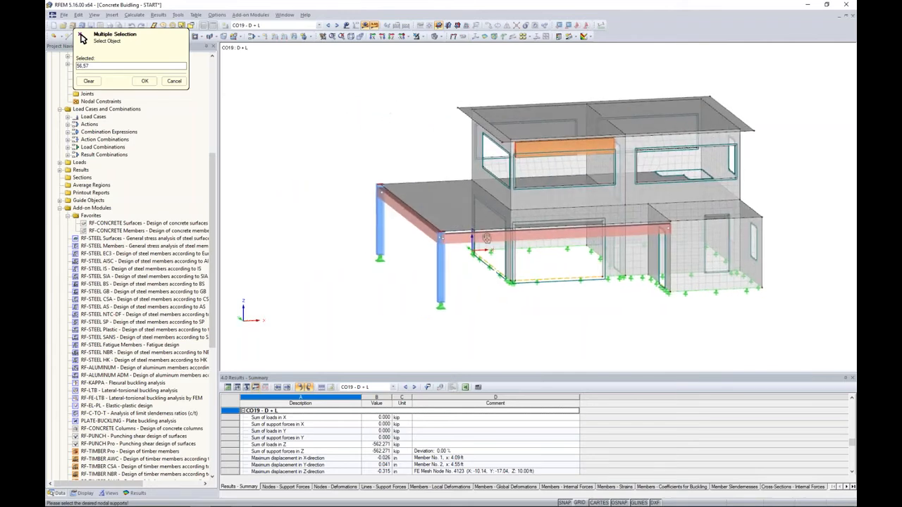
scroll(420, 218, up, 2)
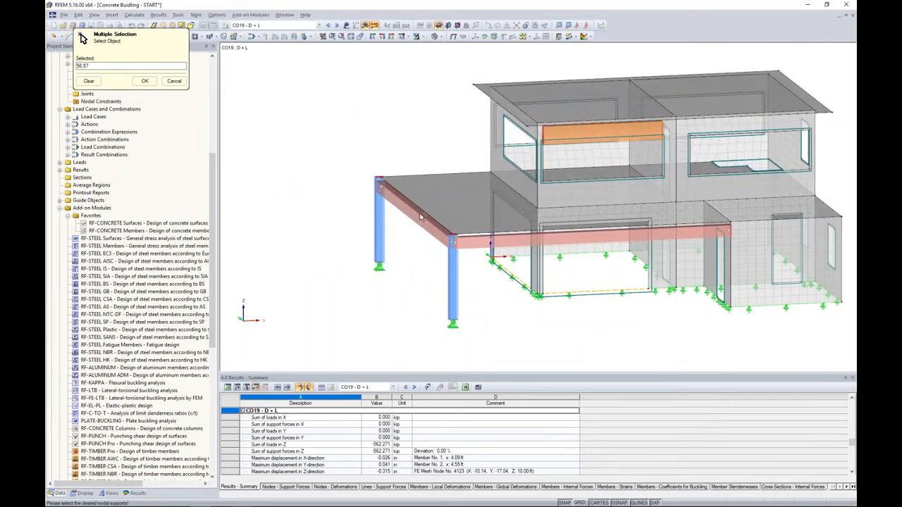
click(144, 81)
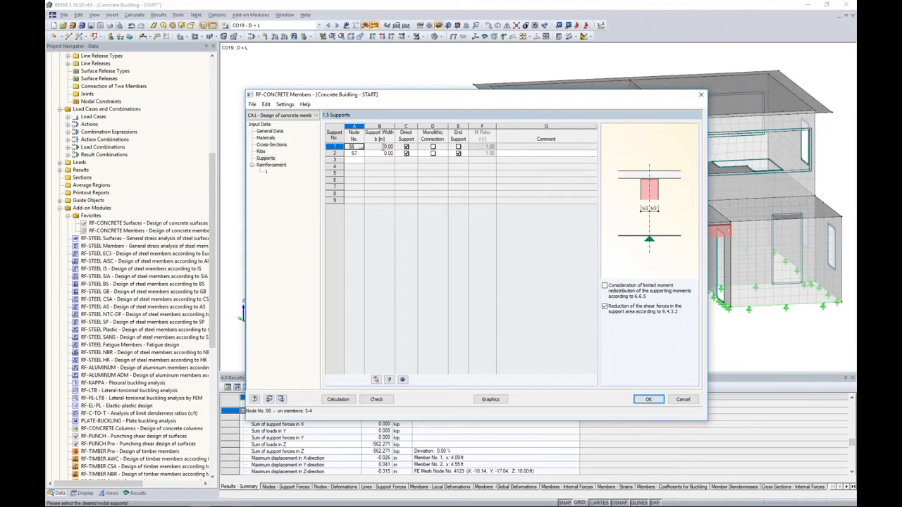
- Set the support width to 12.00 in for the supports at nodes 56 and 57
drag(392, 97, 458, 105)
key(Tab)
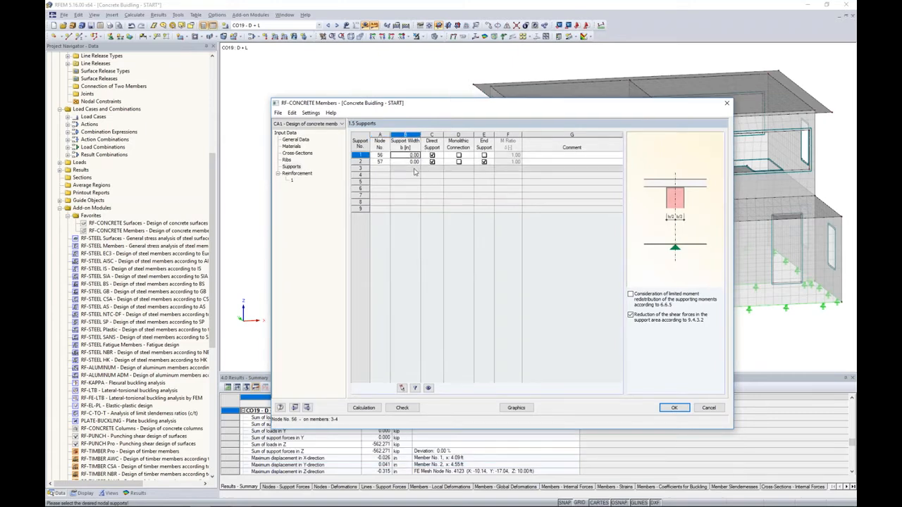
click(416, 162)
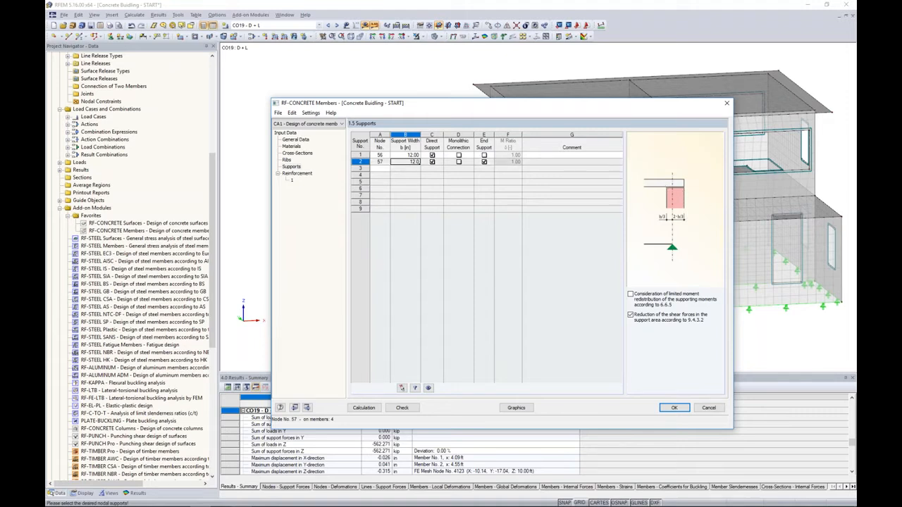
- Turn off direct support for nodes 56 and 57 and mark node 56 as an end support
click(431, 155)
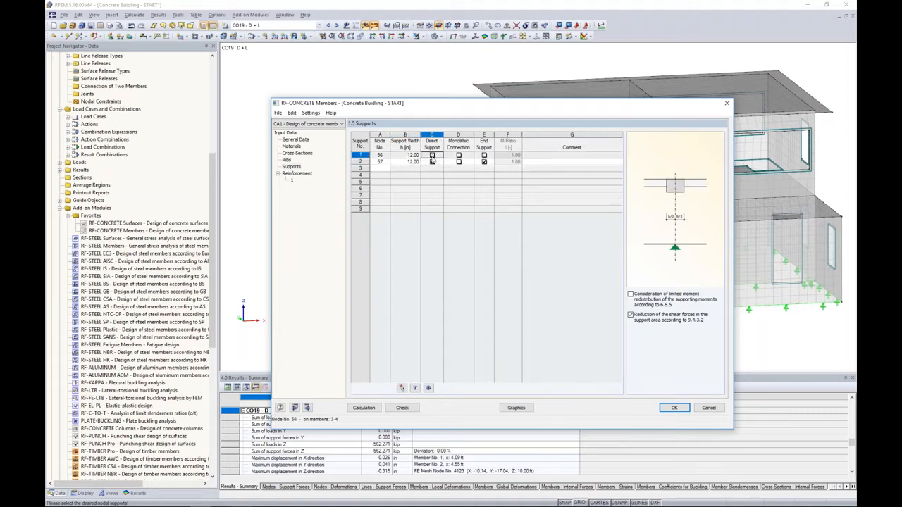
click(432, 155)
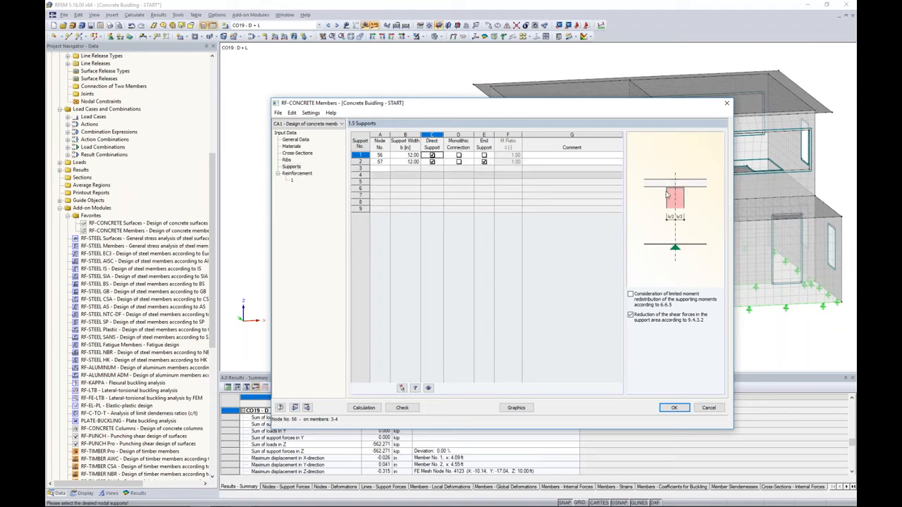
click(432, 155)
click(432, 162)
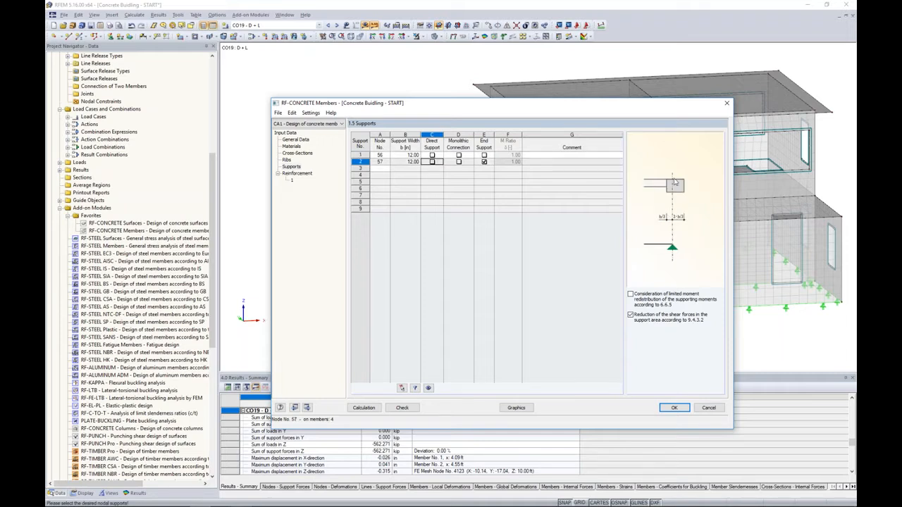
click(484, 155)
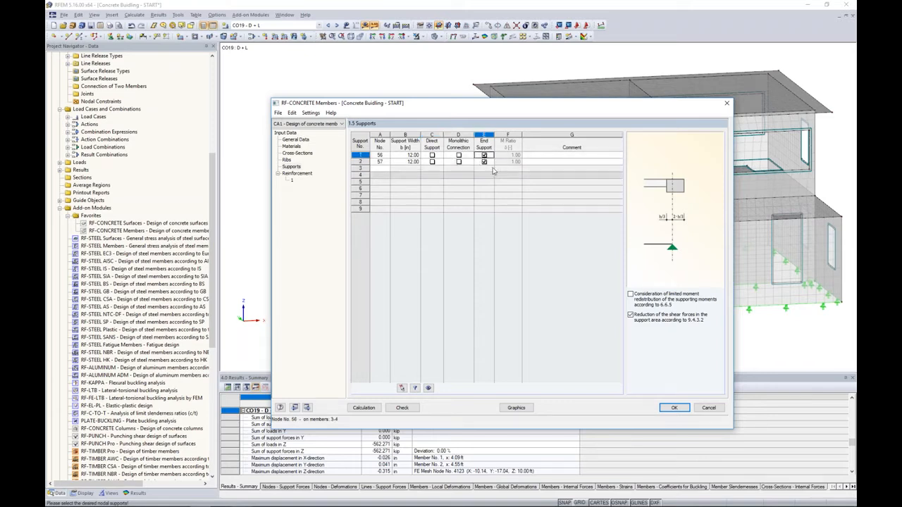
- Name the first reinforcement group "Columns" and apply it only to members 1 and 2, picked in the model
mouse_move(506, 104)
mouse_down()
mouse_move(514, 260)
mouse_move(498, 100)
mouse_up()
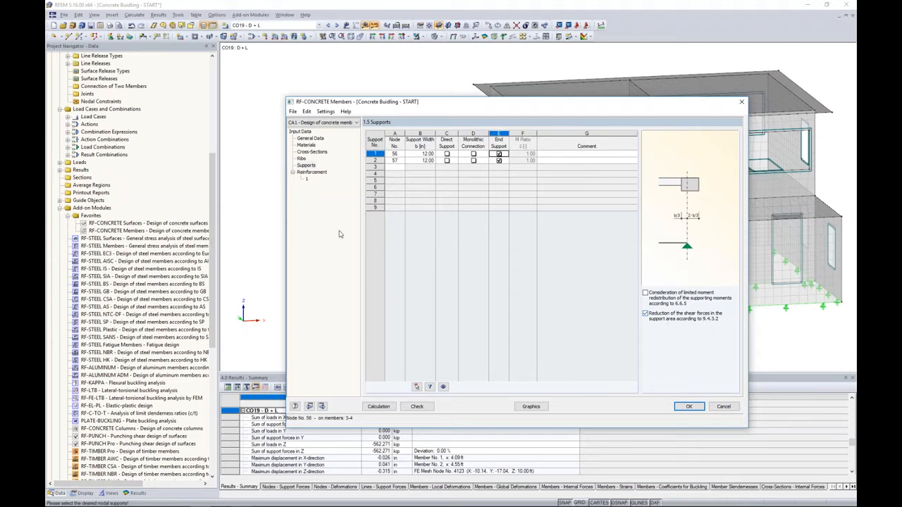
click(325, 175)
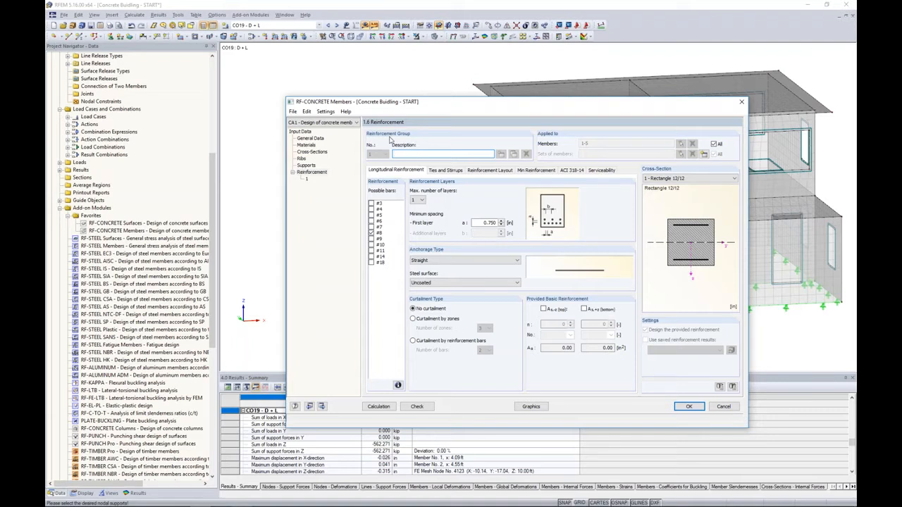
text(Columns)
click(714, 144)
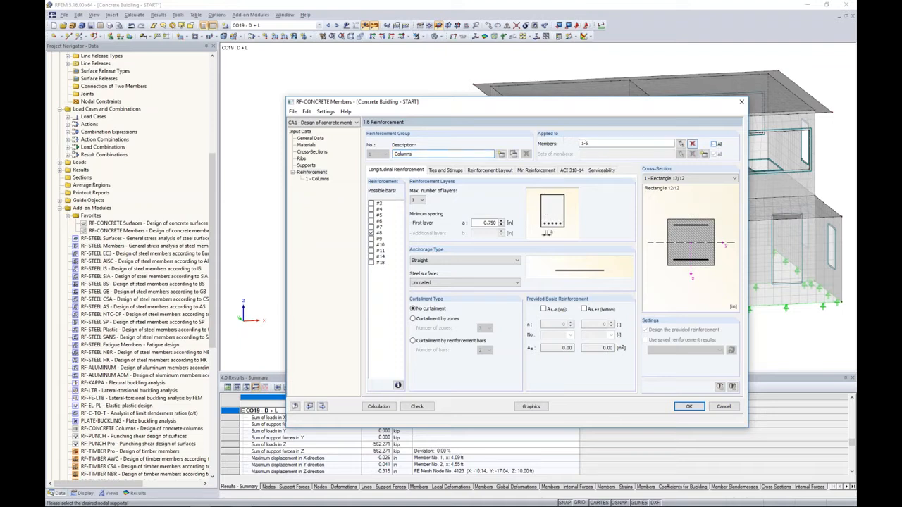
click(681, 144)
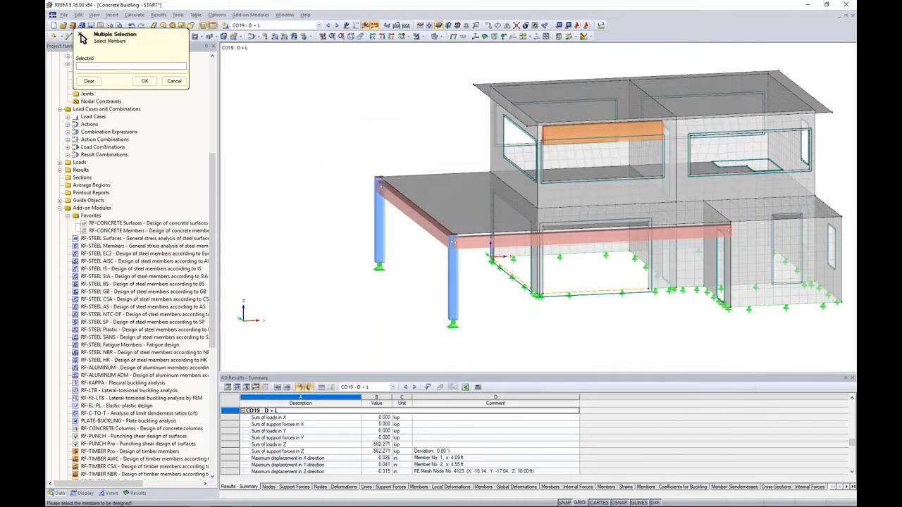
click(381, 227)
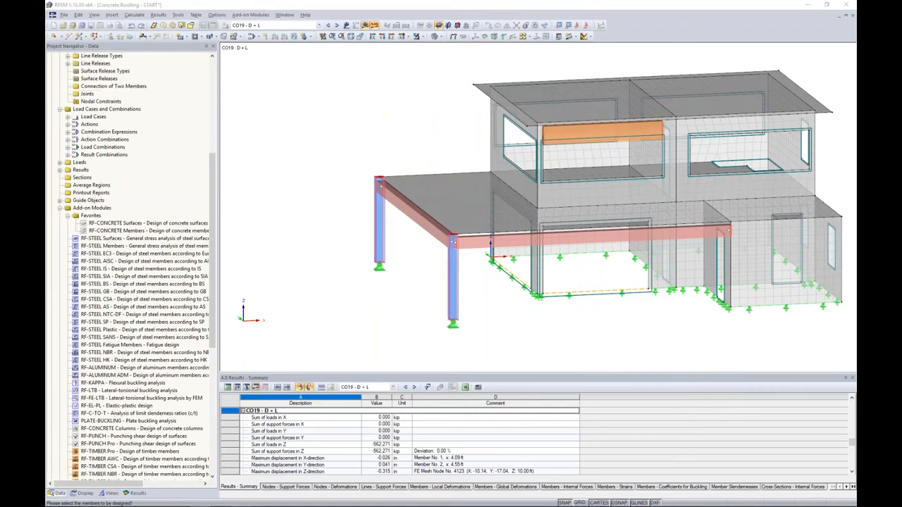
click(145, 81)
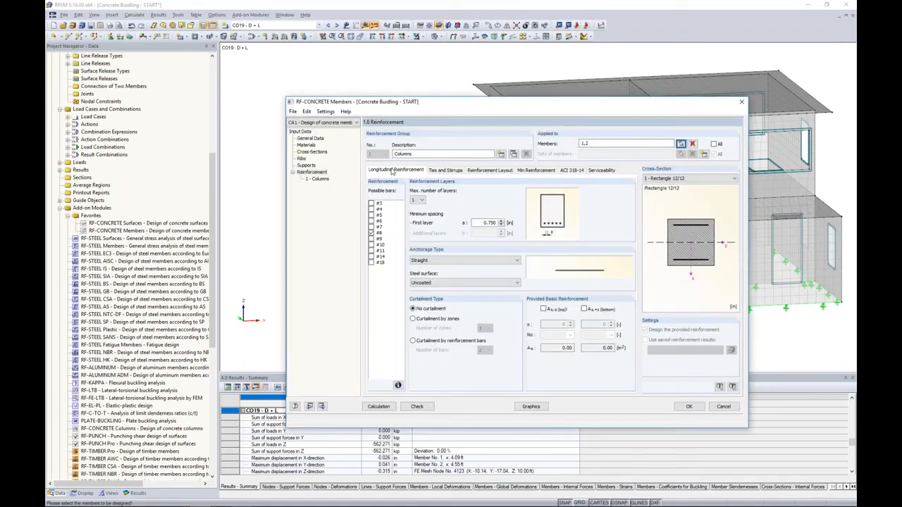
- Allow #5 and #6 as possible longitudinal bars for the columns and keep the maximum number of layers at 1
click(370, 215)
click(371, 220)
click(421, 201)
click(422, 217)
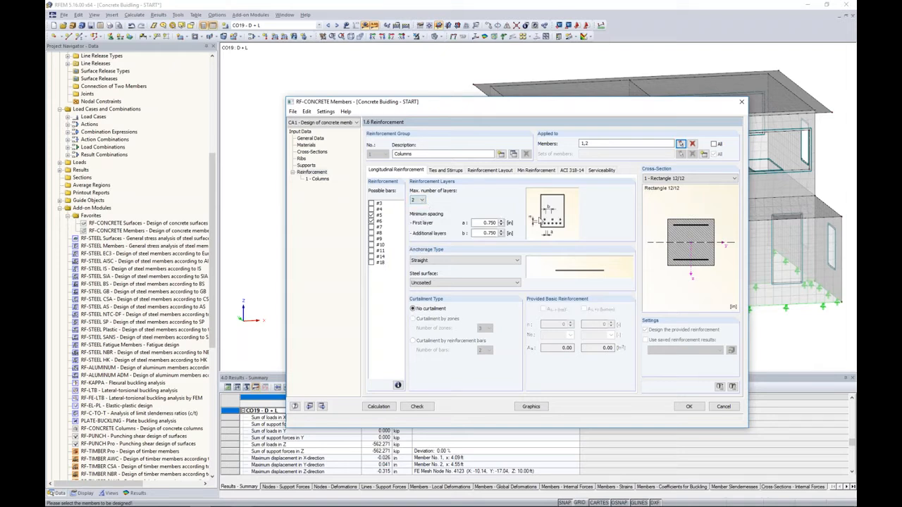
click(420, 201)
click(419, 207)
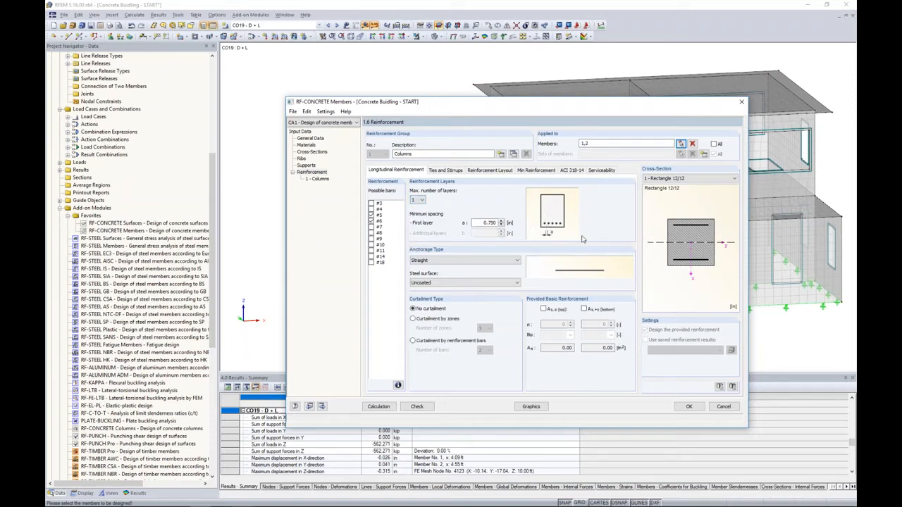
- Preview the Hook and Bend anchorage types for the columns' longitudinal bars and return to Straight
click(442, 262)
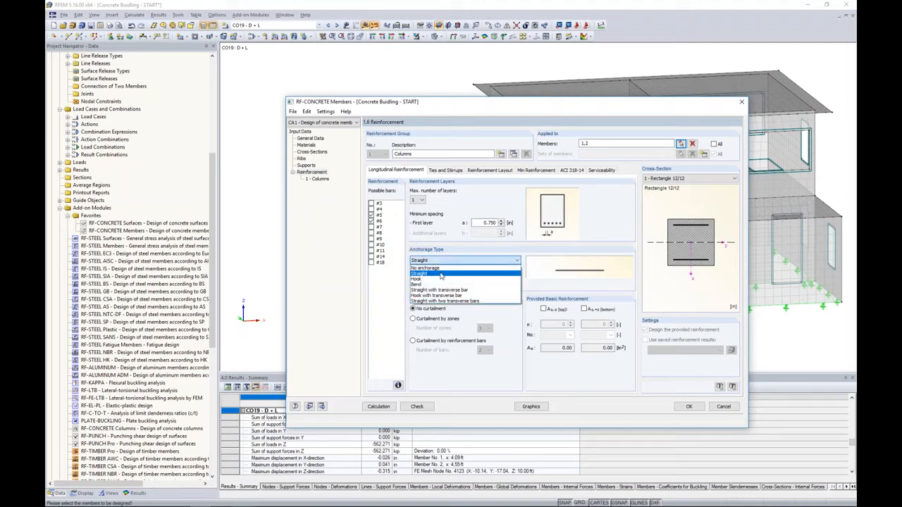
click(427, 279)
click(438, 260)
click(432, 284)
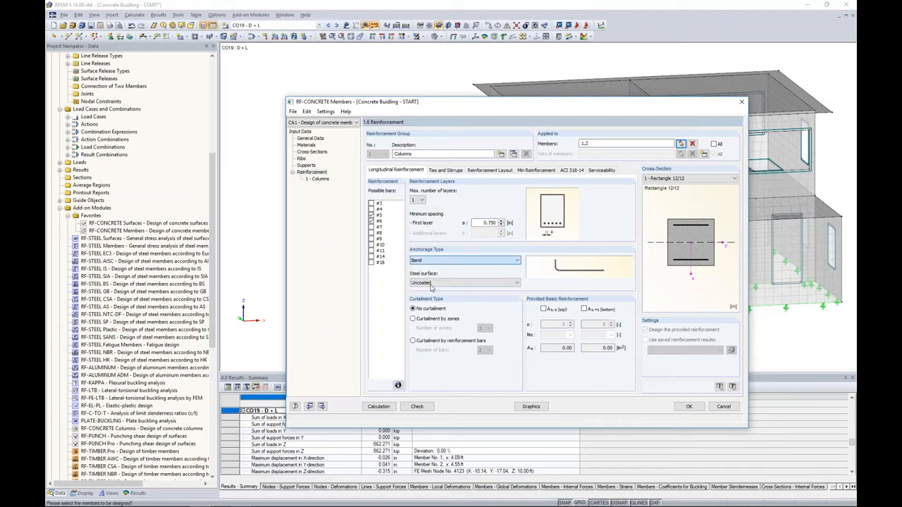
click(464, 262)
click(452, 272)
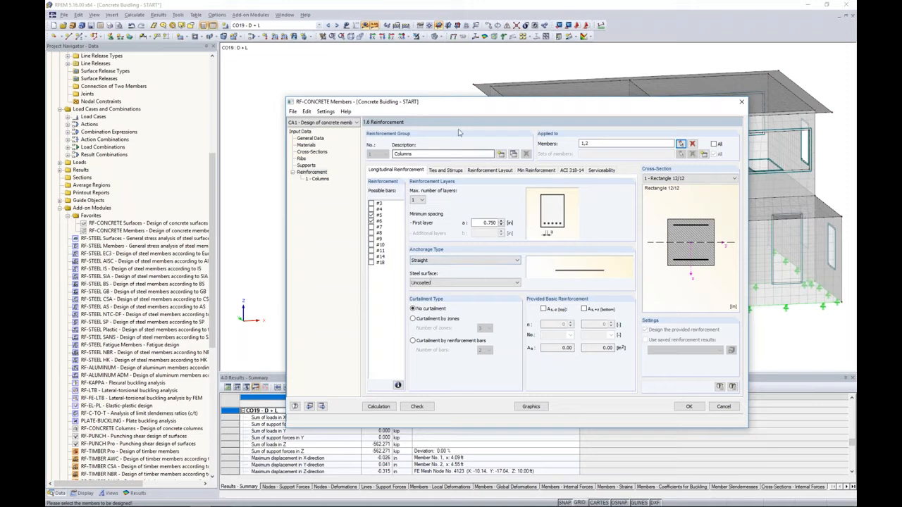
- Look at the columns in the model for the curtailment type, and review the ties and stirrups settings of the Columns group
mouse_move(446, 102)
mouse_down()
mouse_move(449, 138)
mouse_move(439, 134)
mouse_move(435, 104)
mouse_up()
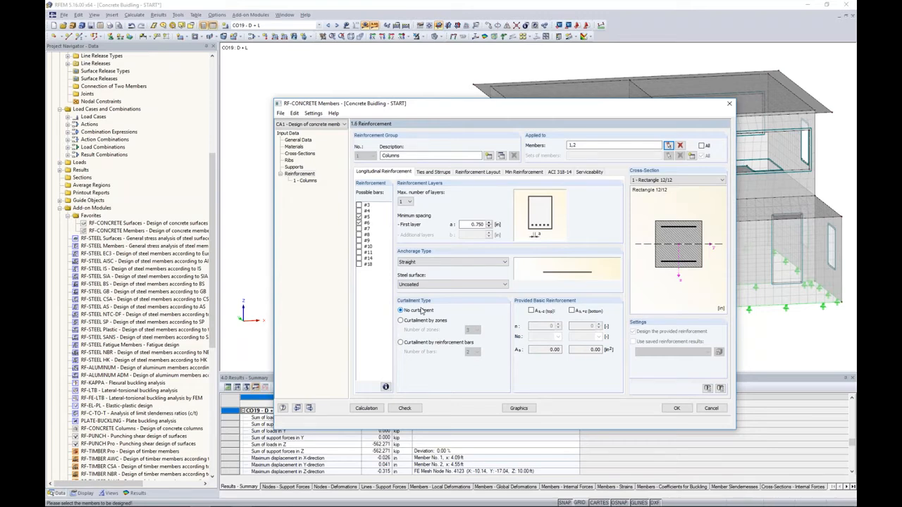
drag(468, 112, 464, 295)
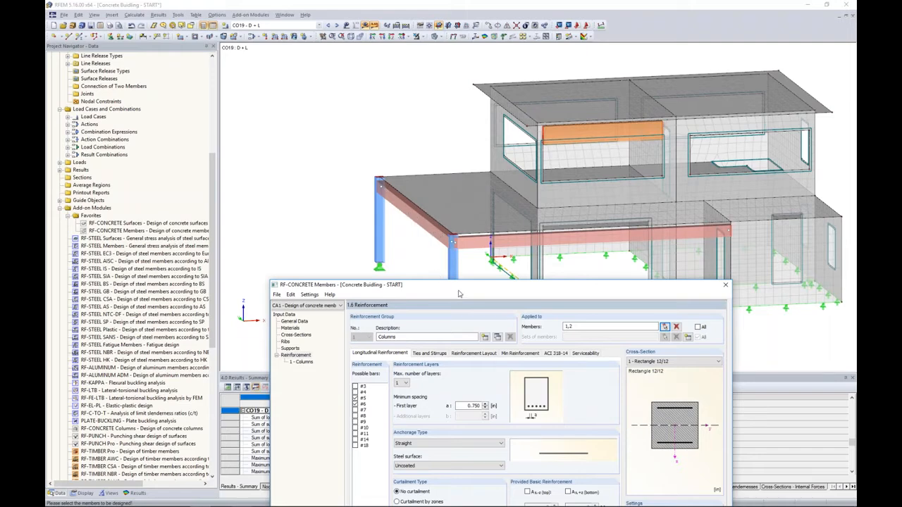
drag(458, 284, 448, 108)
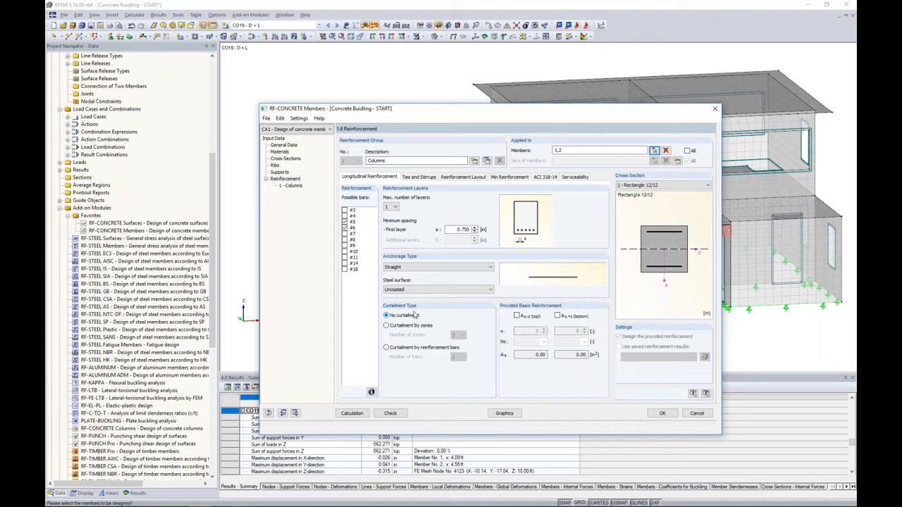
click(421, 177)
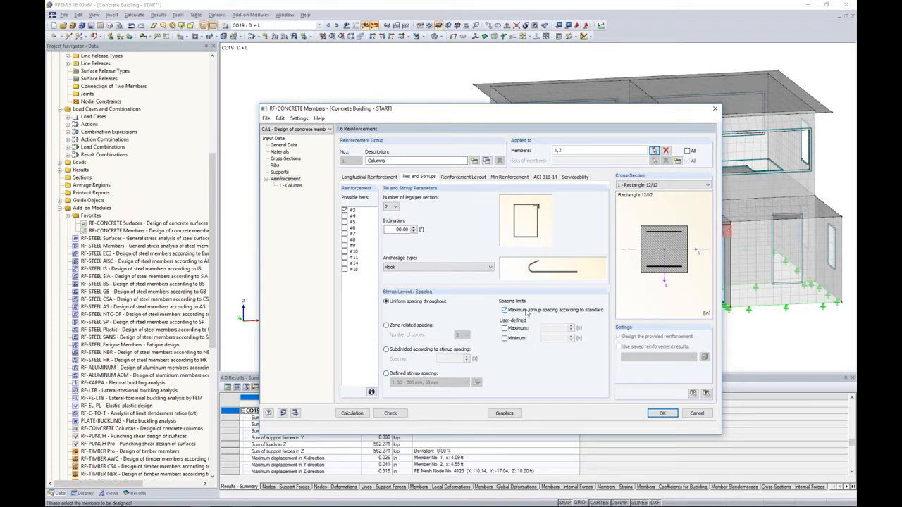
- Set the columns' reinforcement layout to Uniformly surrounding and keep all relevant internal forces, including MT, in the design
click(459, 177)
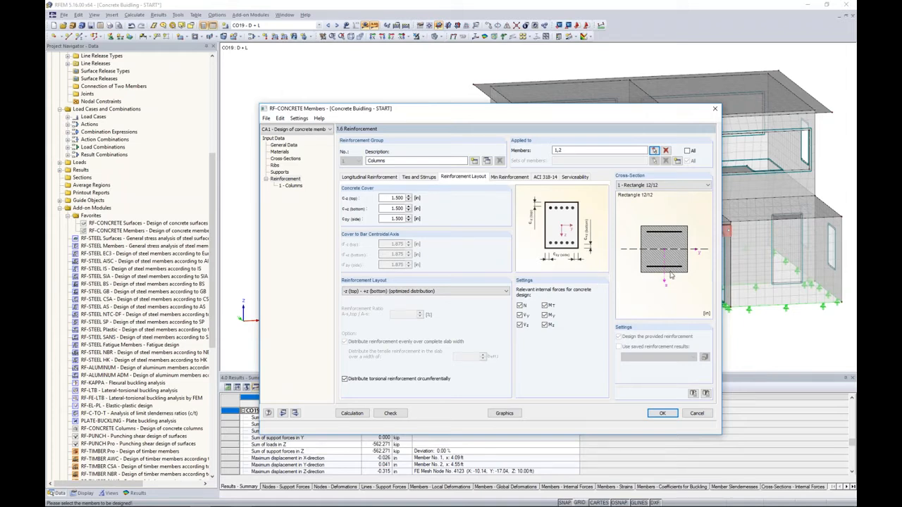
click(505, 291)
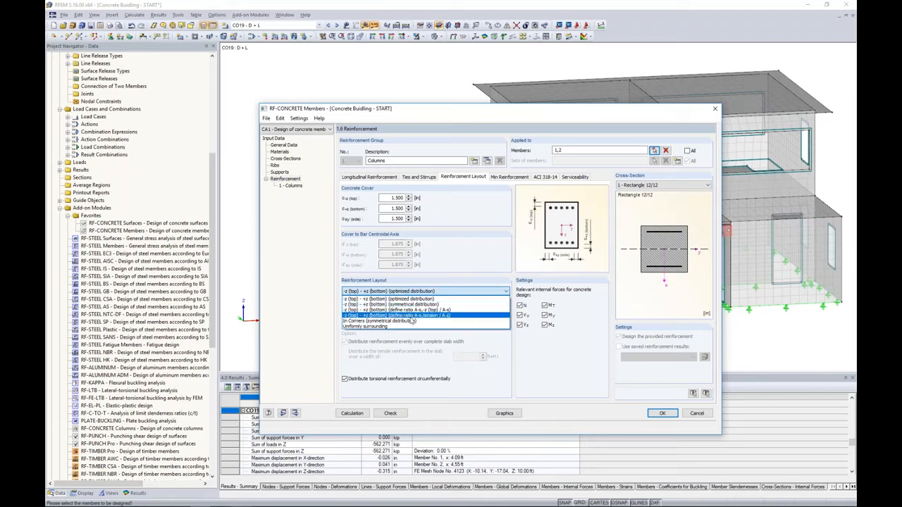
click(381, 326)
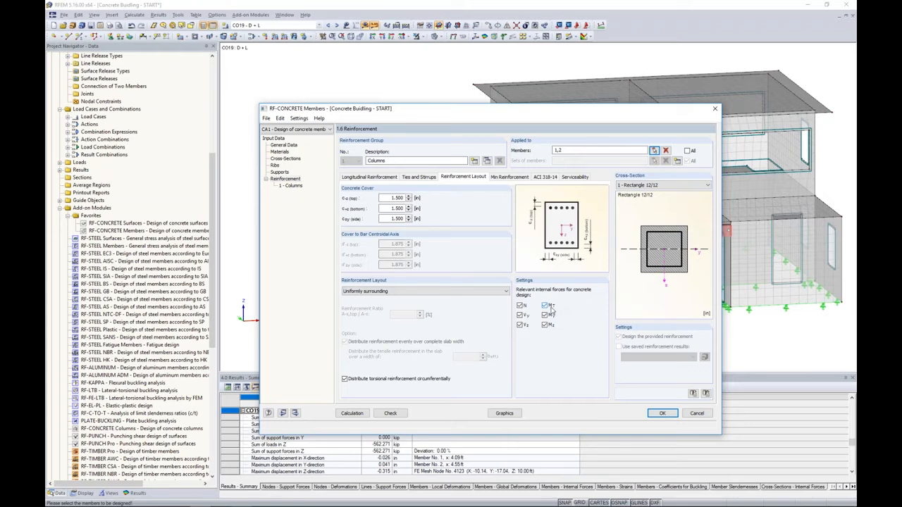
click(546, 308)
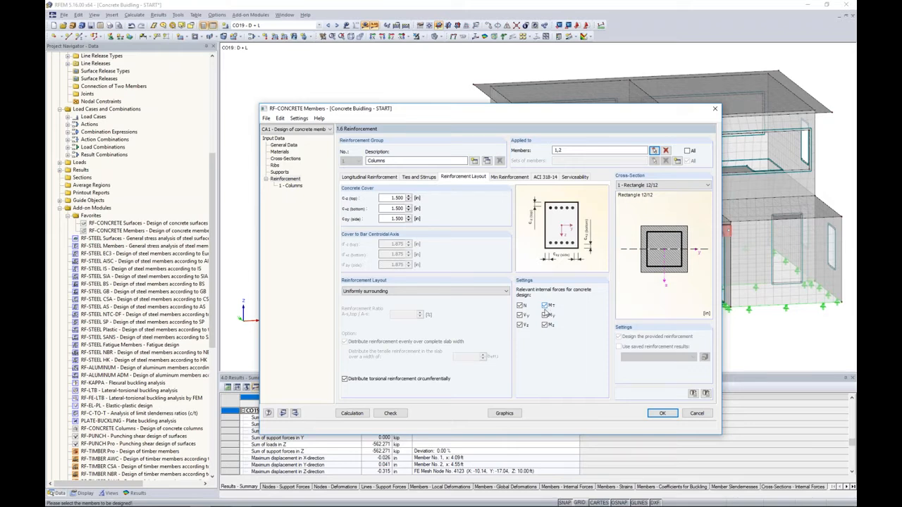
click(547, 307)
- Review the columns' minimum reinforcement settings and the ACI 318-14 strength reduction factors
click(500, 179)
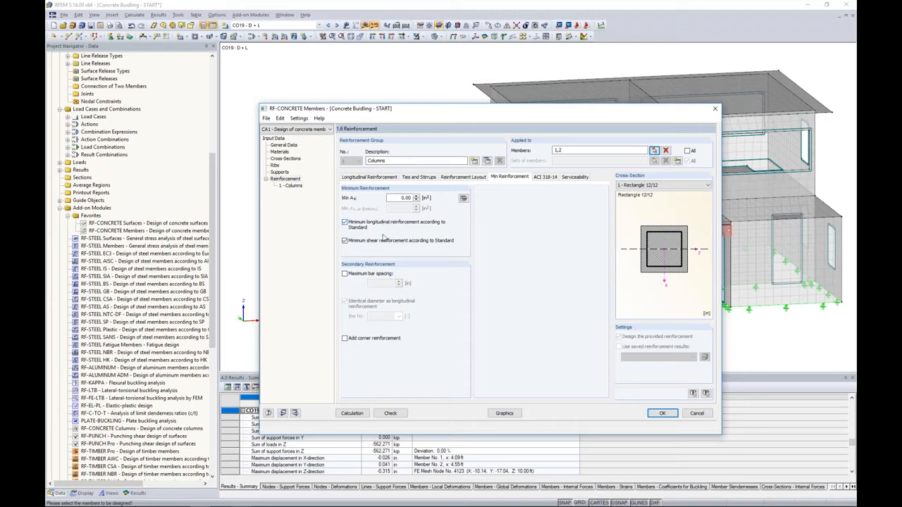
double_click(401, 198)
click(401, 198)
click(548, 178)
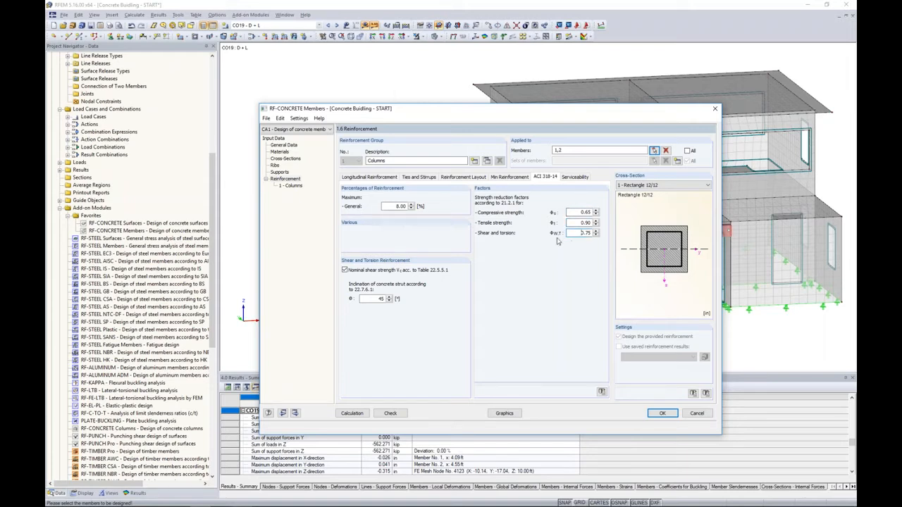
- Review the columns' serviceability settings and the load combinations selected for the serviceability limit state in the general data
click(575, 176)
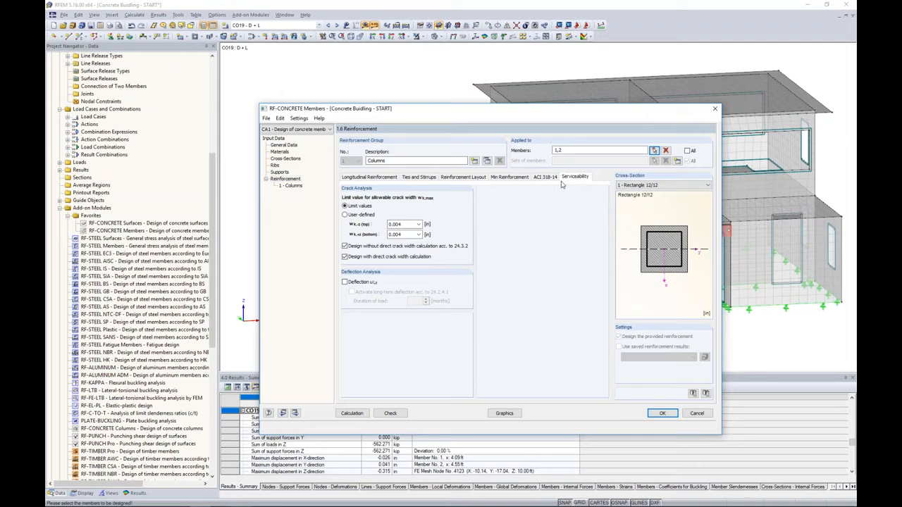
click(290, 145)
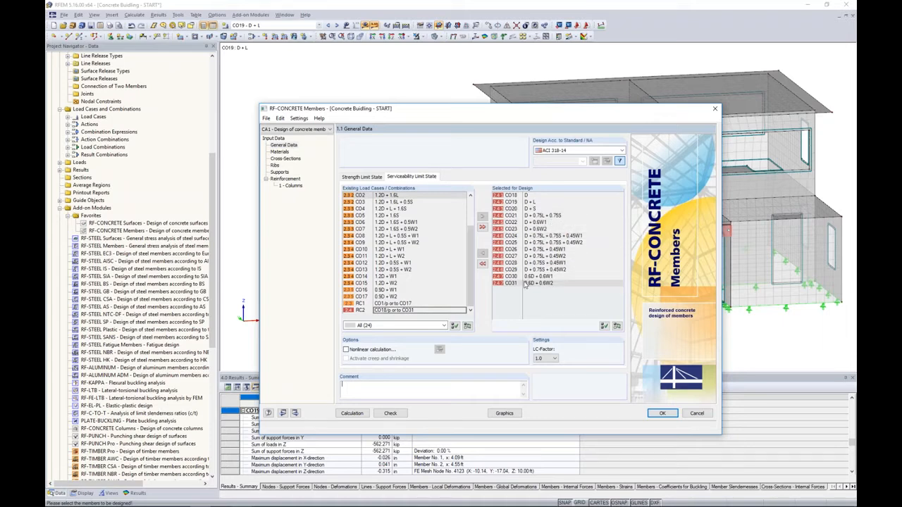
click(299, 186)
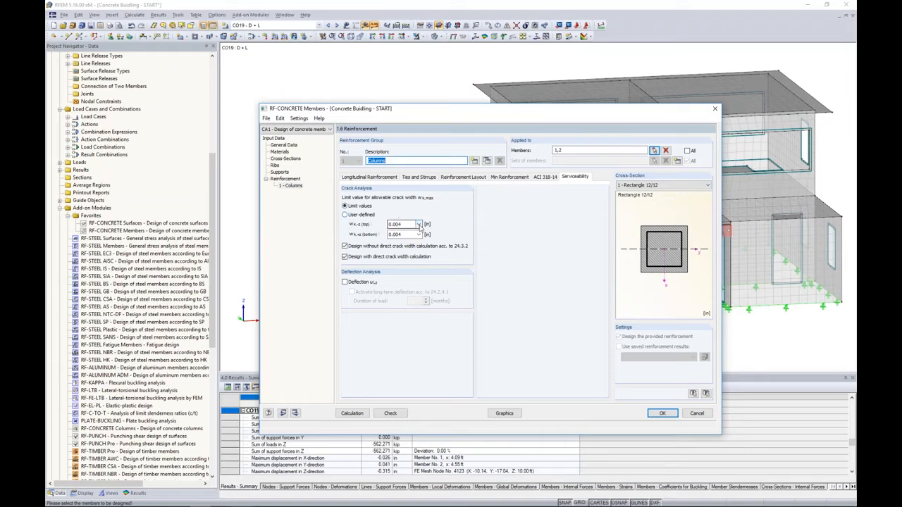
- Set the columns' top and bottom crack width limits to 0.016 in for dry air or protective membrane exposure
click(418, 224)
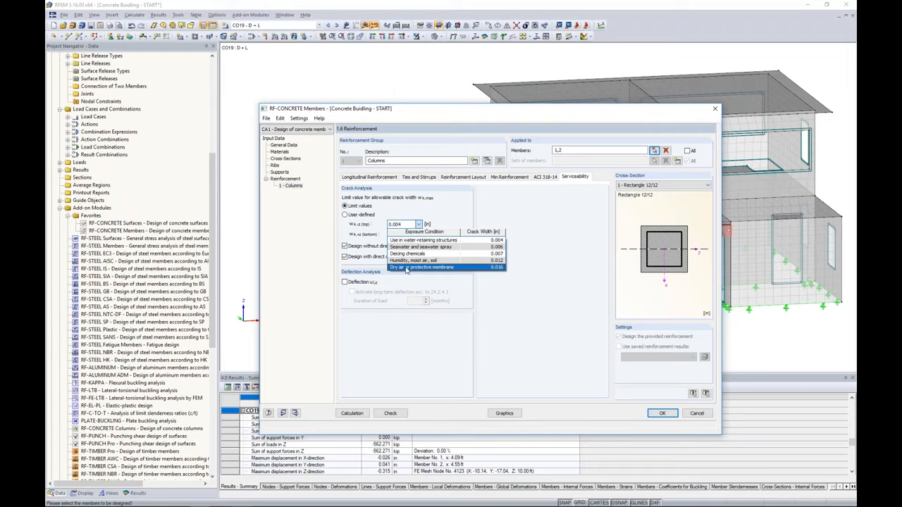
click(406, 269)
click(420, 235)
click(420, 277)
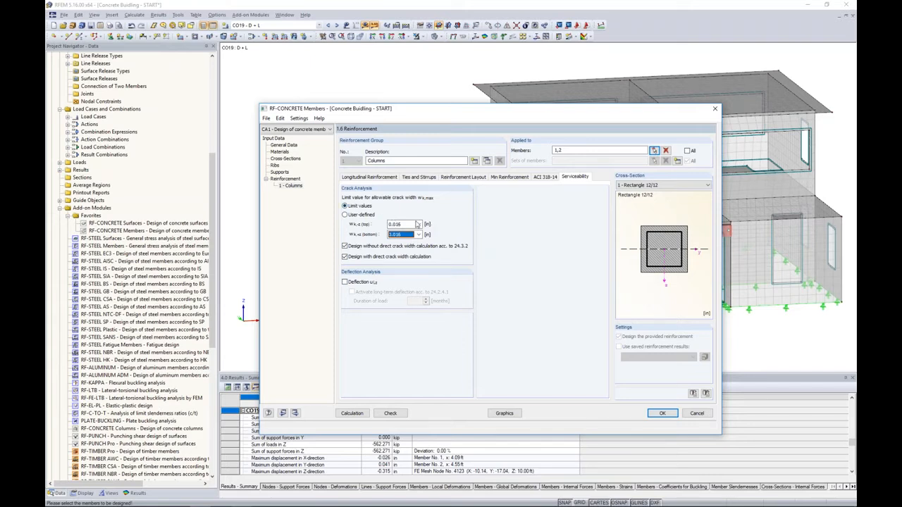
- Try the user-defined crack width option for the columns and switch back to limit values
click(344, 215)
click(400, 224)
key(Tab)
click(345, 206)
- Activate the deflection analysis for the columns, trying out the long-term deflection to 24.2.4.1 and leaving it off
click(345, 282)
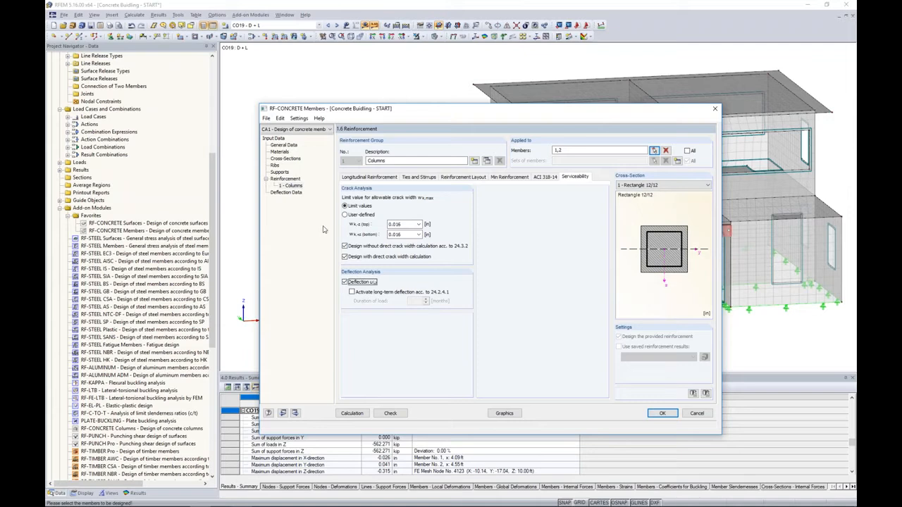
click(355, 293)
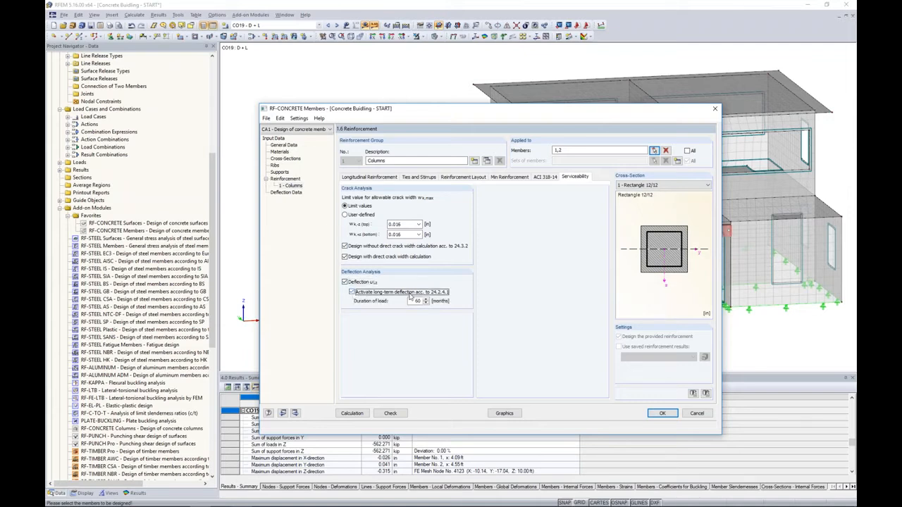
double_click(416, 301)
text(50)
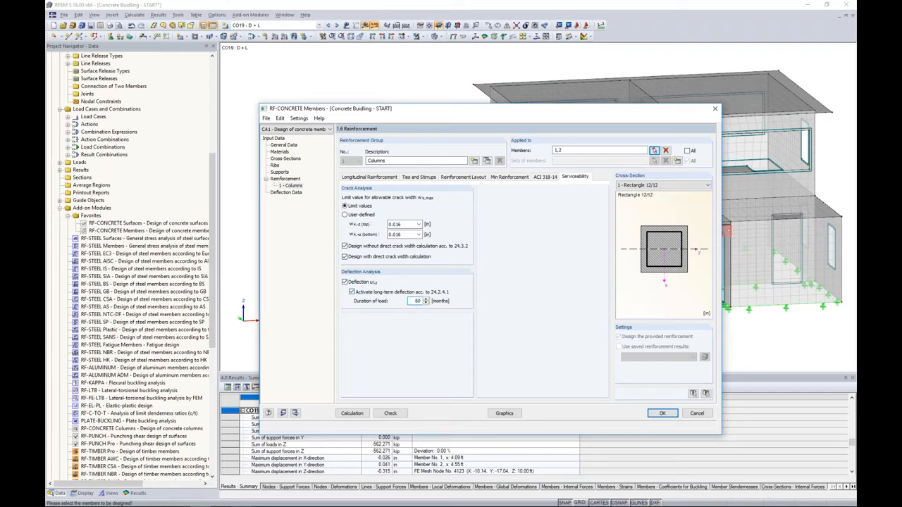
click(353, 292)
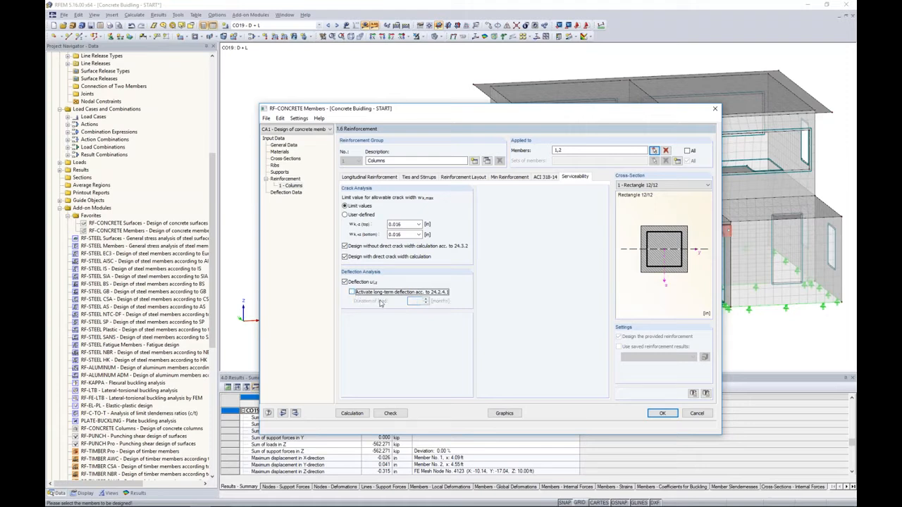
- Review the deflection data of members 1 and 2 with each column highlighted in the model
click(289, 195)
drag(414, 113, 406, 291)
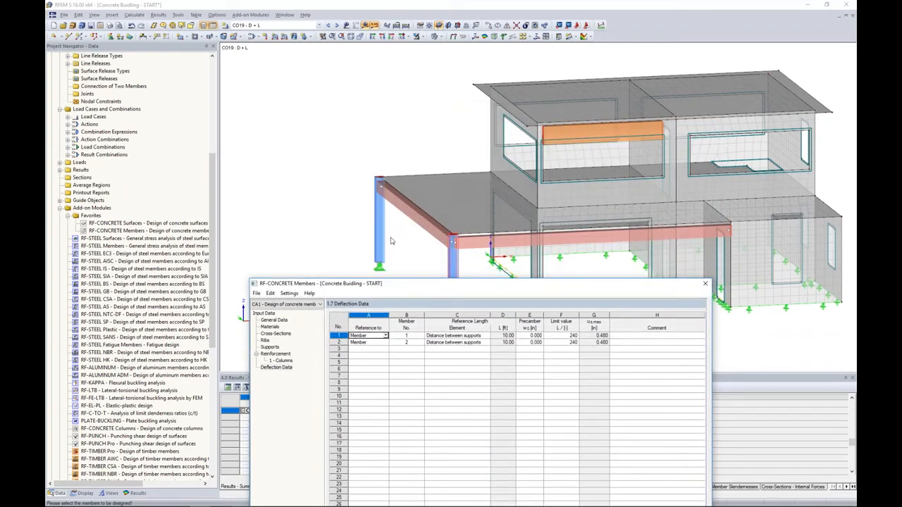
click(370, 342)
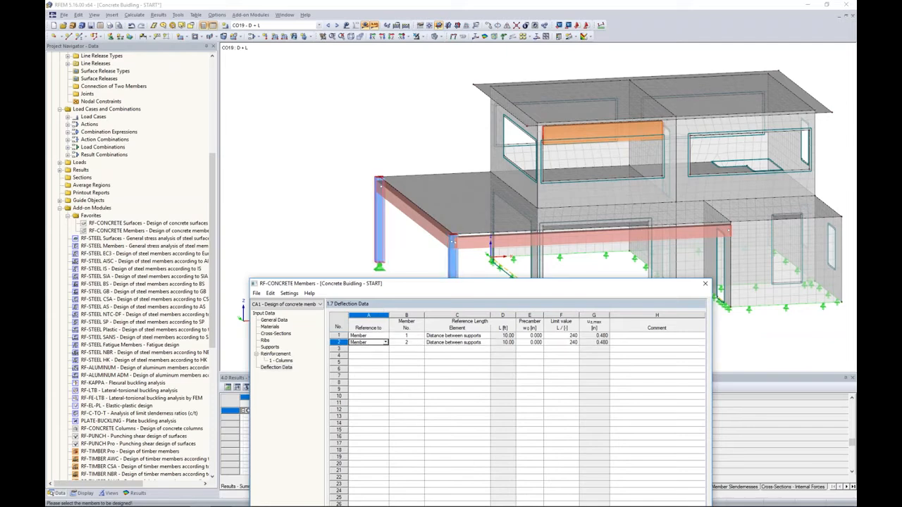
drag(457, 284, 454, 117)
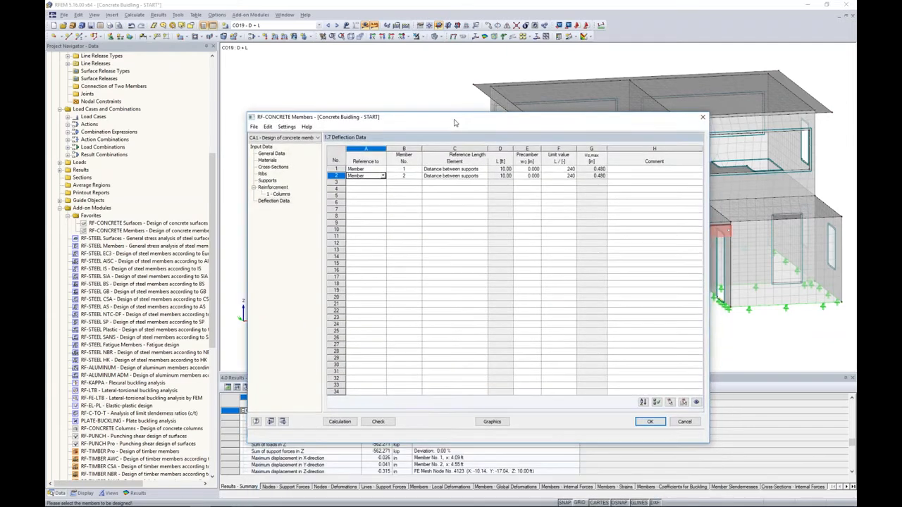
- Examine the reference length and limit value options for member 1's deflection check, and select 240 as the limit
click(481, 171)
click(484, 170)
click(484, 169)
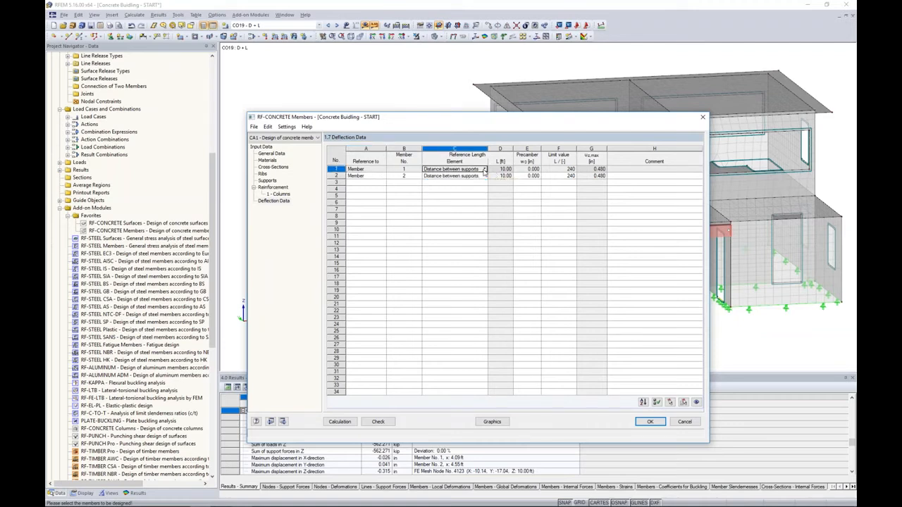
click(484, 170)
click(484, 171)
click(559, 171)
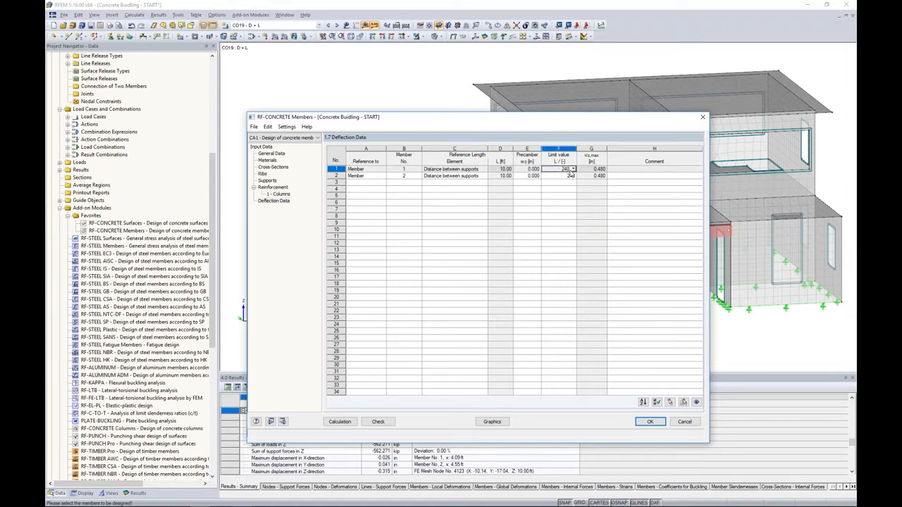
click(573, 170)
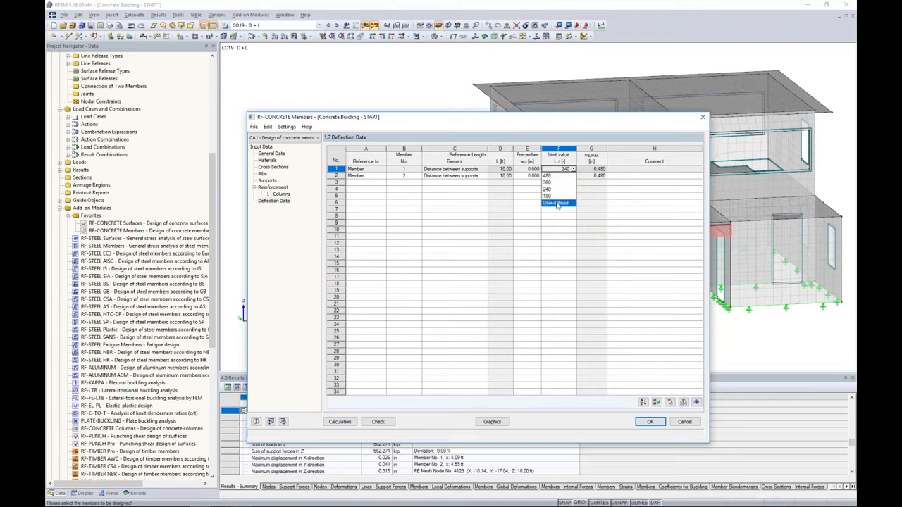
click(562, 188)
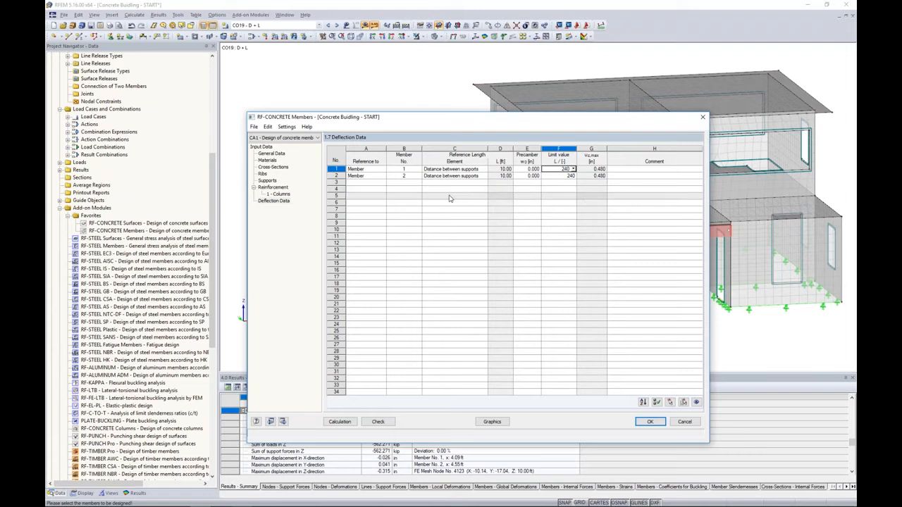
- Copy the Columns reinforcement group, name the copy Ribs, and assign members 3 and 4 to it
click(278, 194)
click(356, 186)
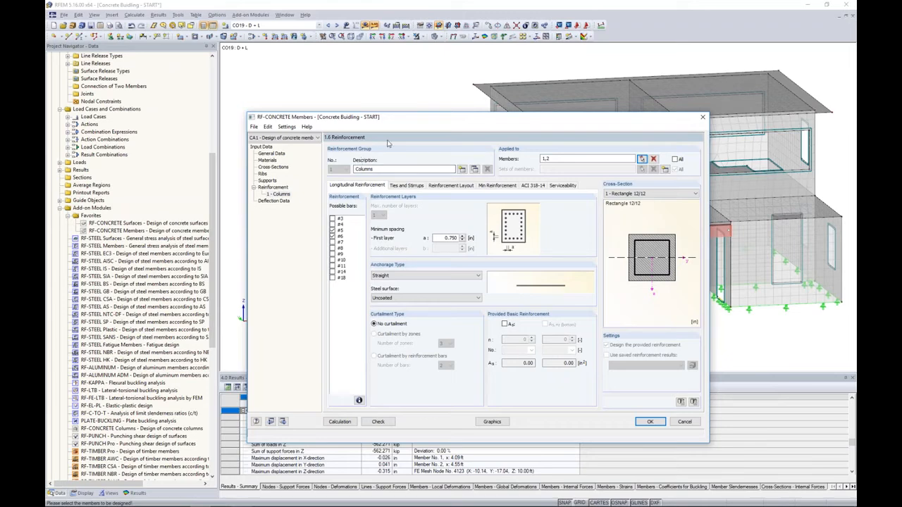
drag(403, 125, 394, 254)
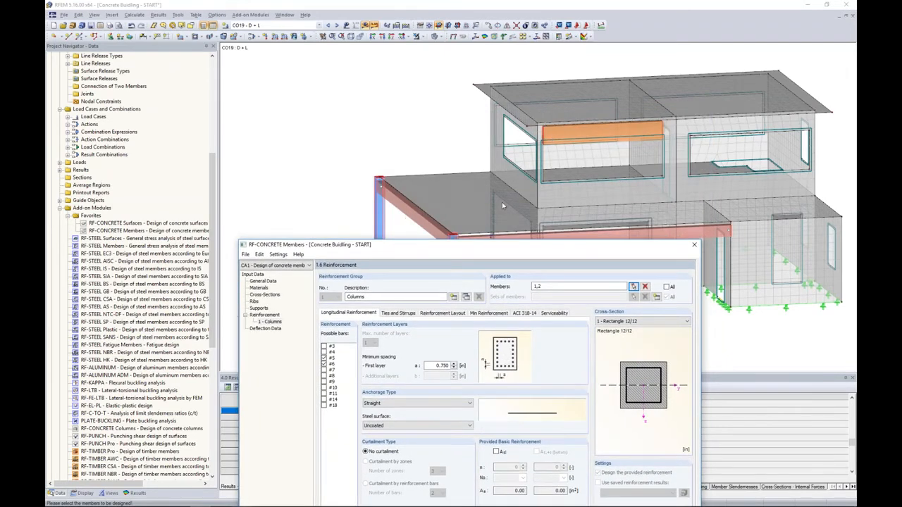
drag(494, 247, 502, 105)
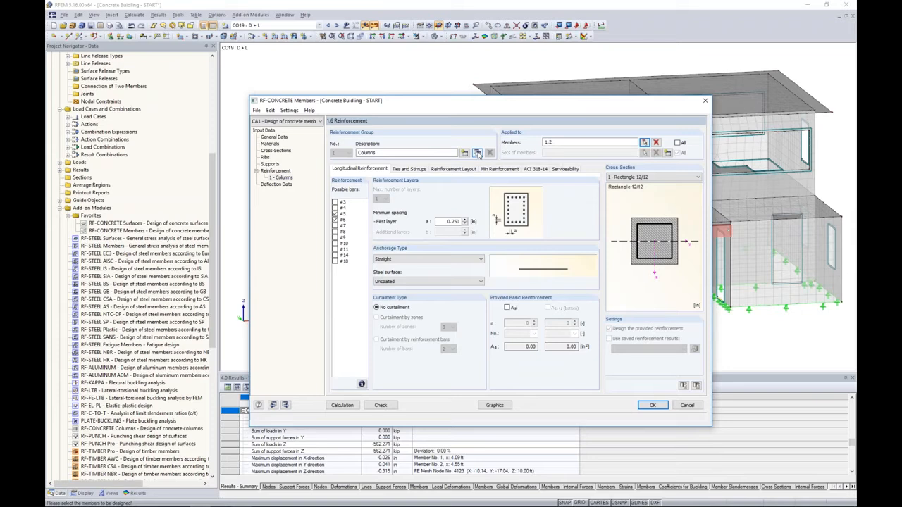
click(477, 153)
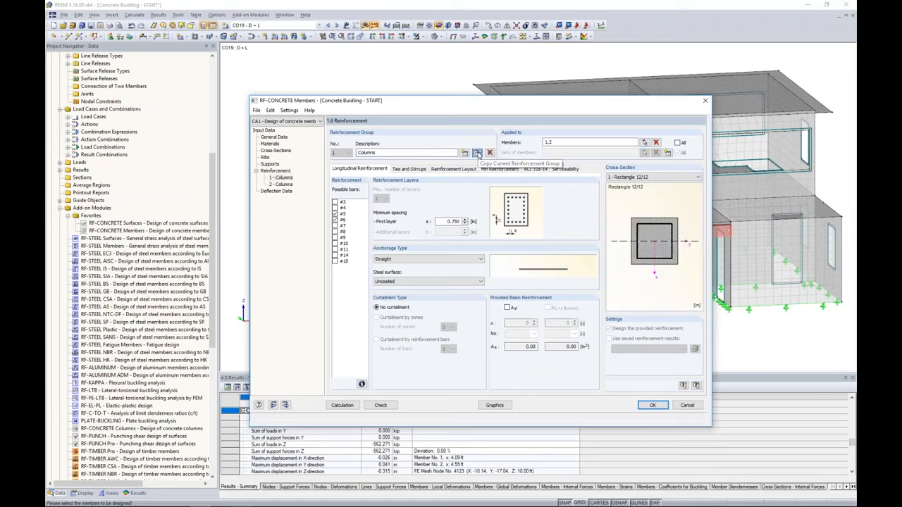
click(281, 185)
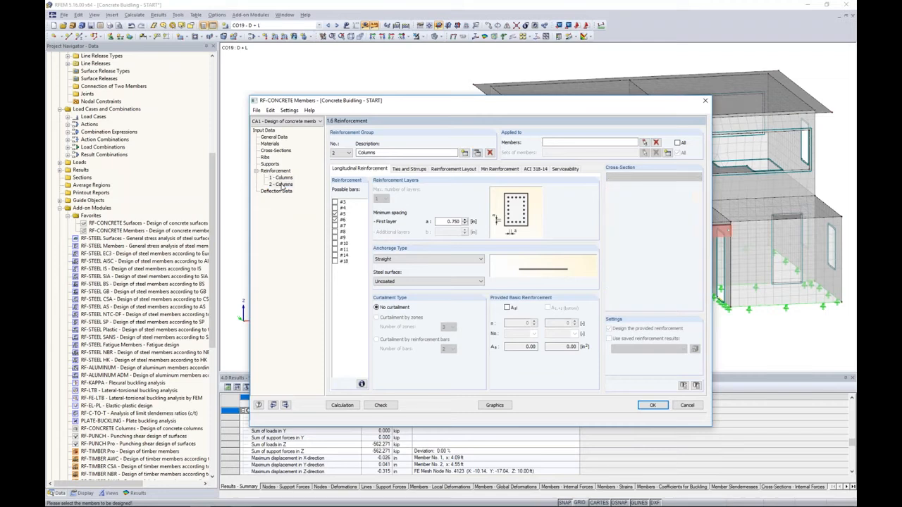
double_click(366, 153)
text(Ribs)
click(644, 142)
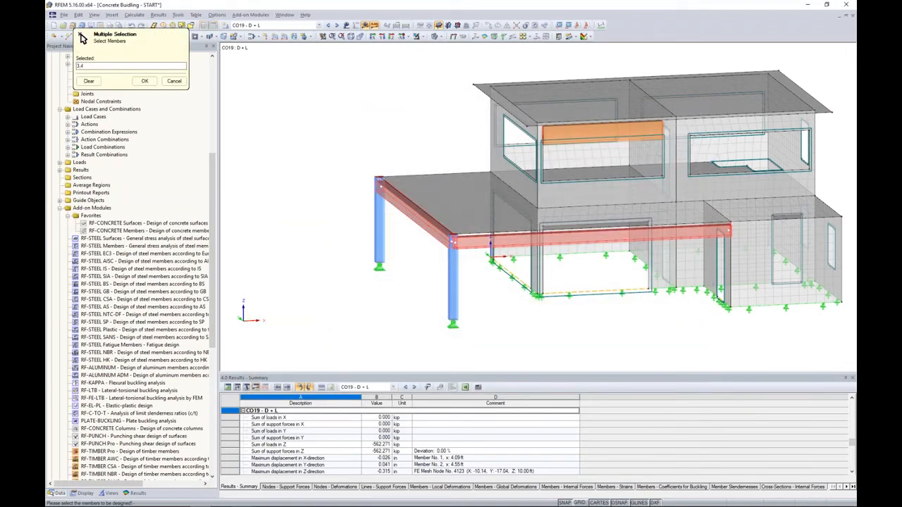
click(144, 80)
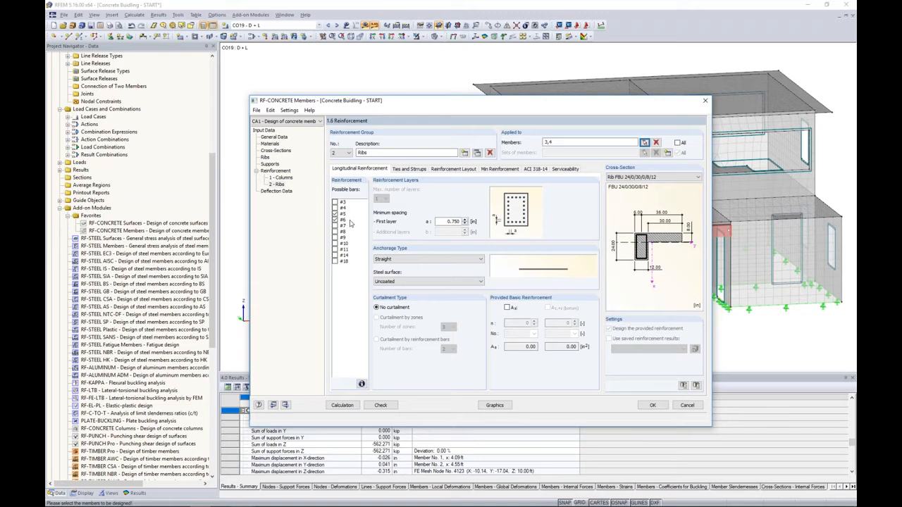
- Allow #4 bars for the Ribs group's stirrups and set the stirrup layout to zone-related spacing
click(400, 171)
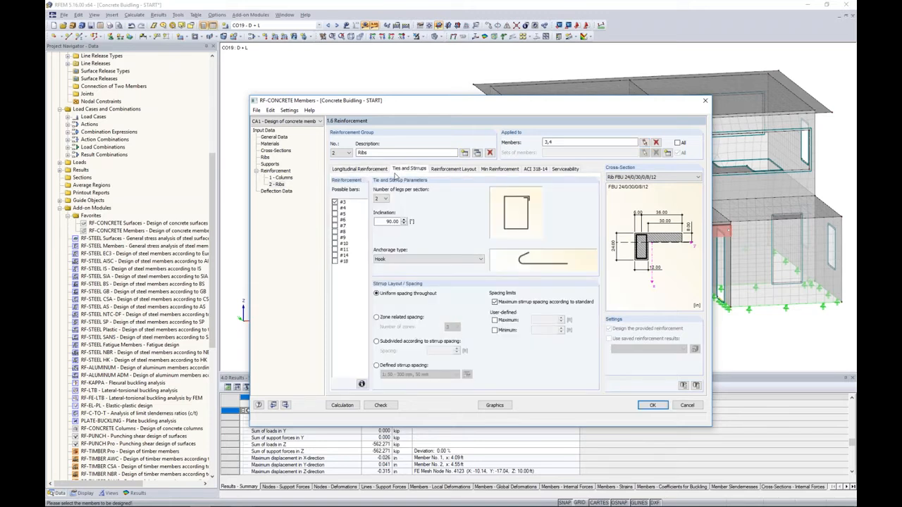
click(334, 203)
click(335, 208)
click(377, 318)
- Set the Ribs reinforcement layout to -z (top) - +z (bottom) symmetrical distribution, spreading reinforcement evenly over the complete slab width
click(446, 169)
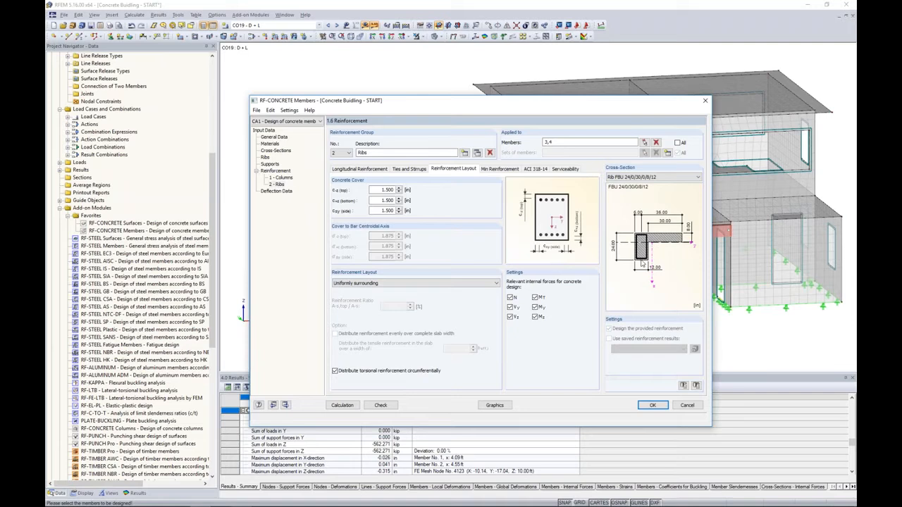
click(475, 285)
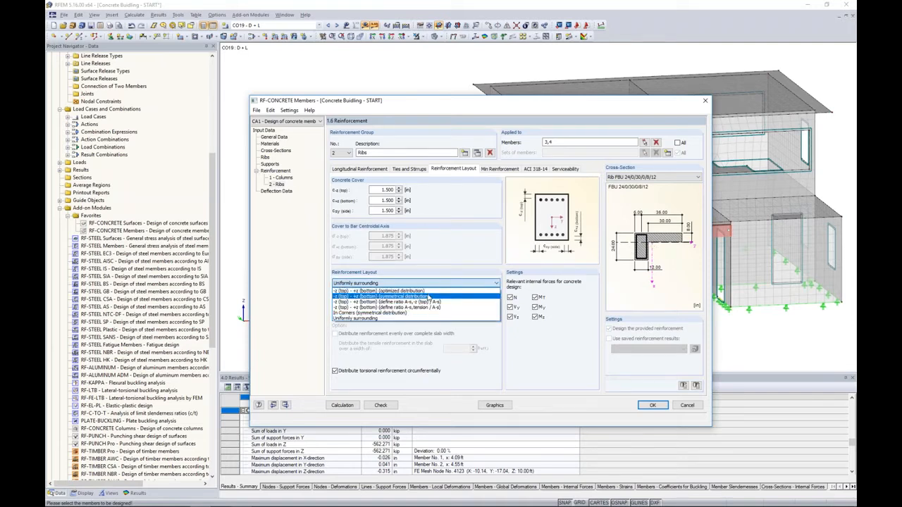
click(426, 296)
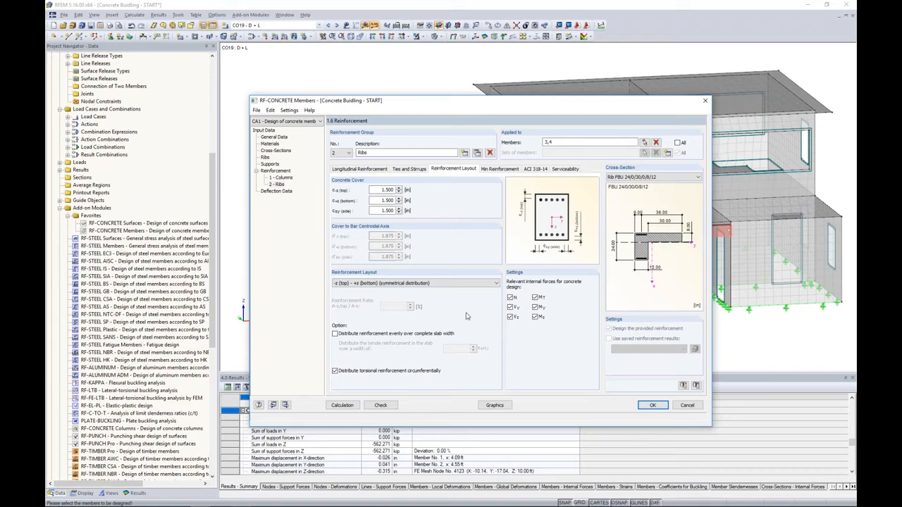
click(336, 334)
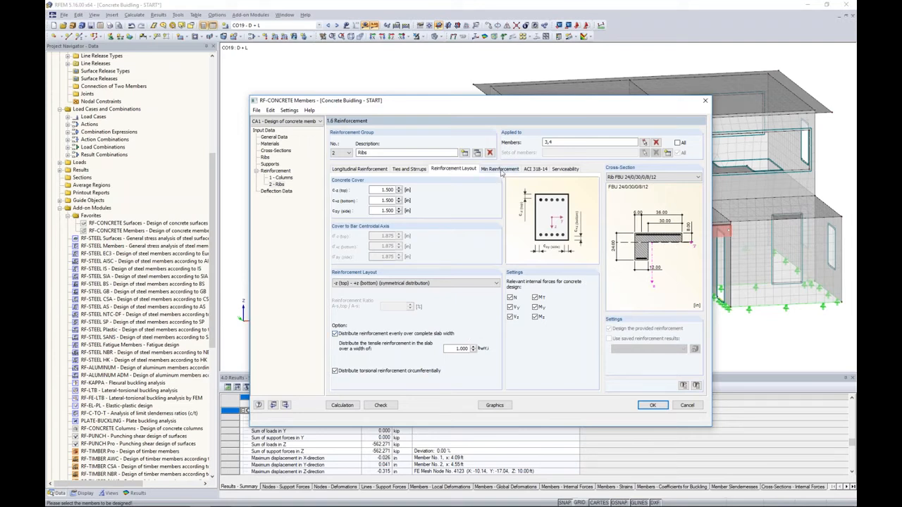
- Review the Ribs group's minimum reinforcement, ACI 318-14 and serviceability settings, plus the deflection data of its members
click(500, 170)
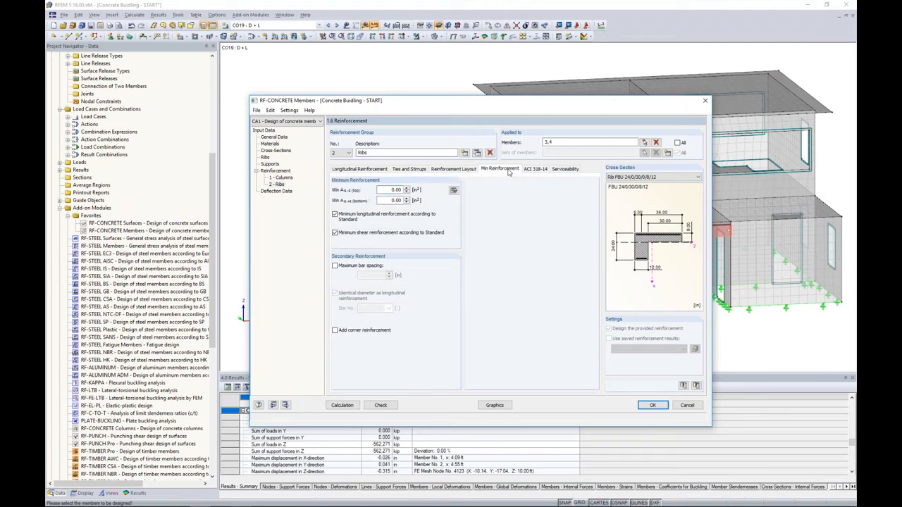
click(535, 170)
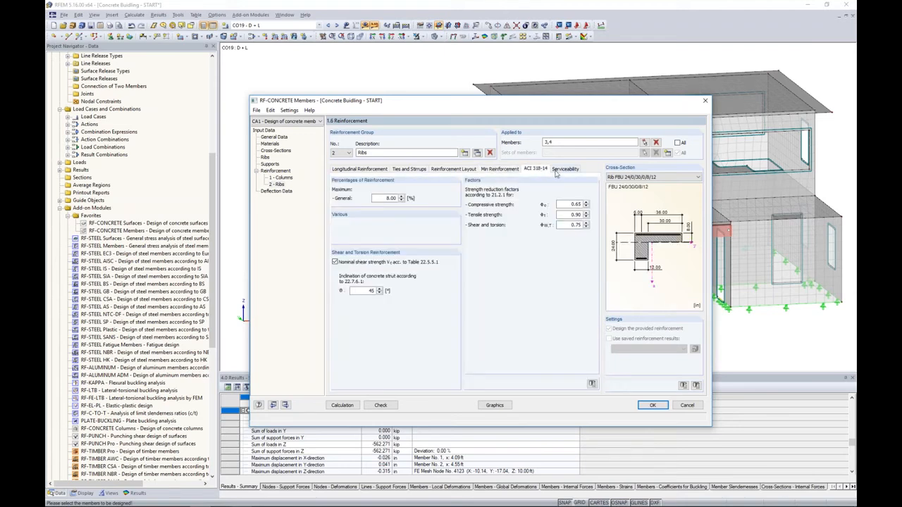
click(564, 169)
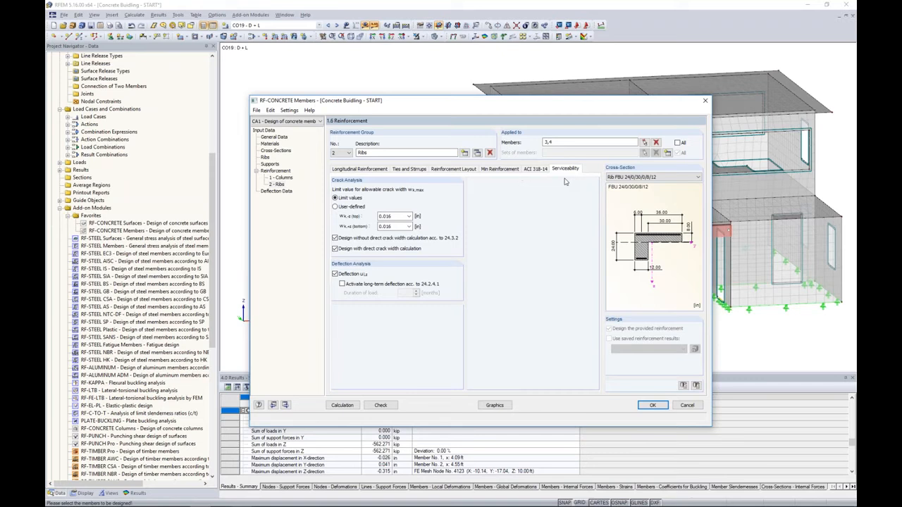
click(278, 192)
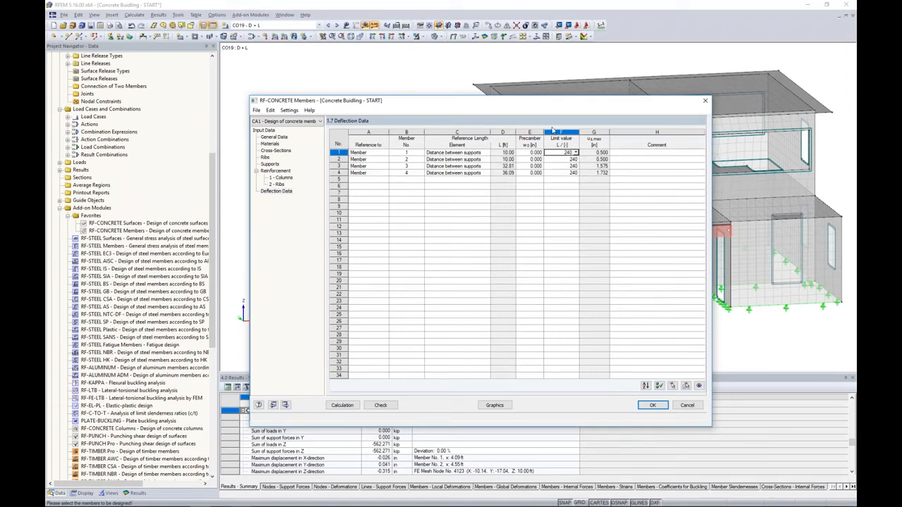
drag(548, 104, 555, 294)
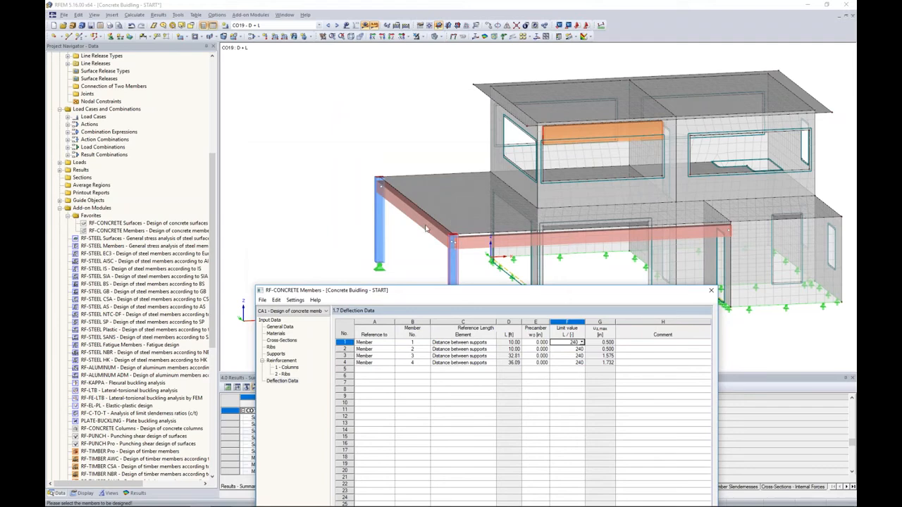
drag(489, 293, 491, 112)
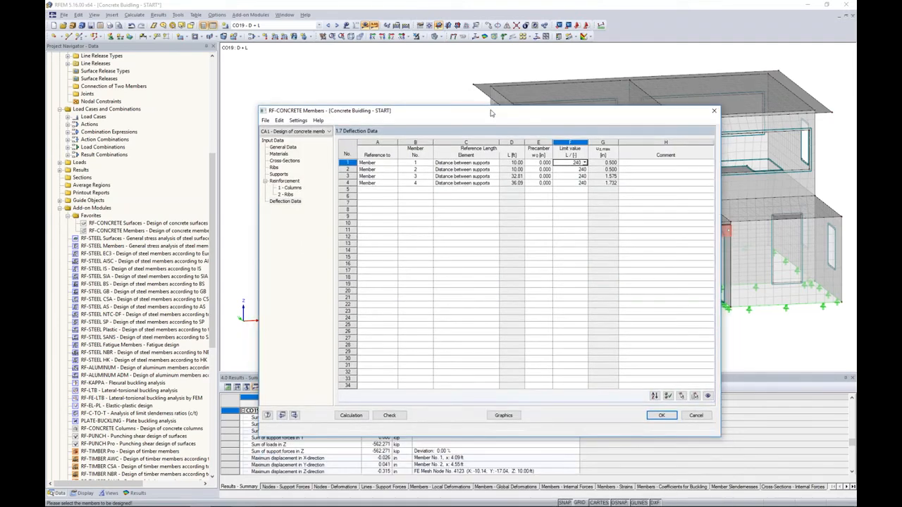
- Copy the Ribs reinforcement group, name the copy Spandrel, and assign member 5 to it
click(286, 195)
drag(433, 113, 428, 193)
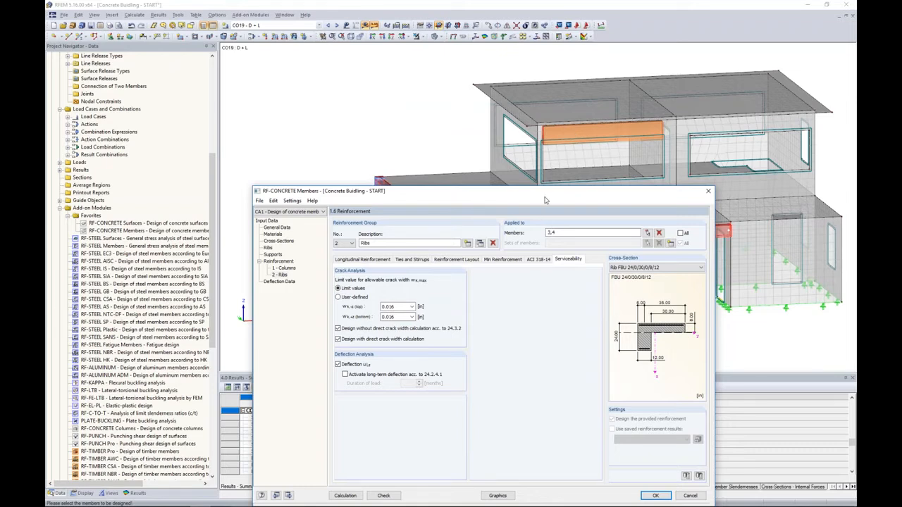
drag(546, 197, 552, 171)
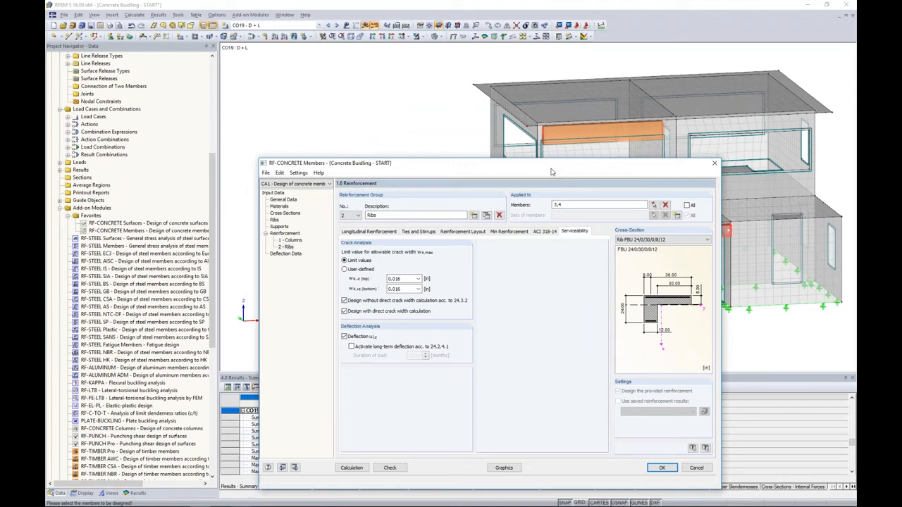
drag(552, 171, 556, 110)
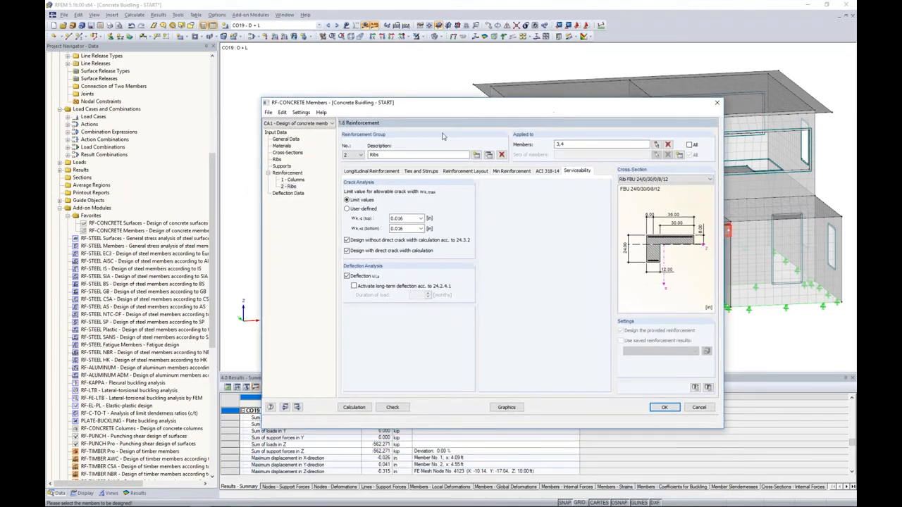
click(488, 155)
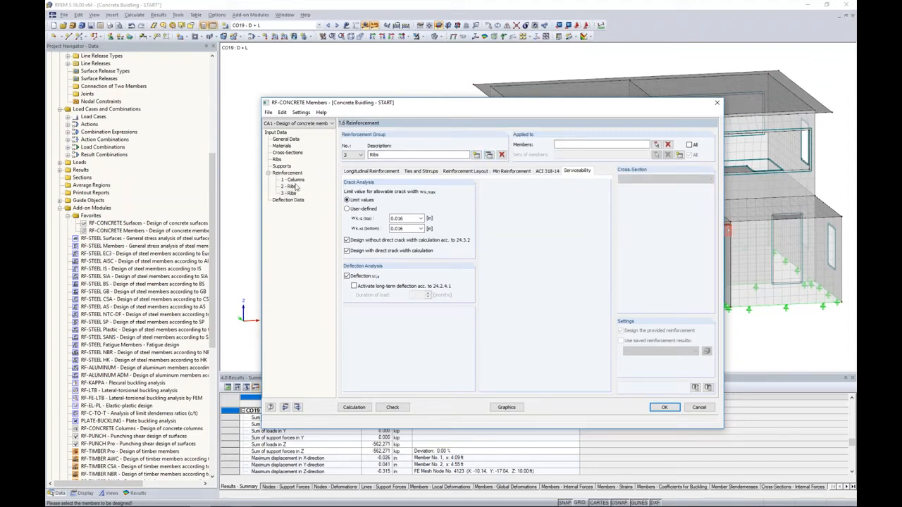
click(379, 155)
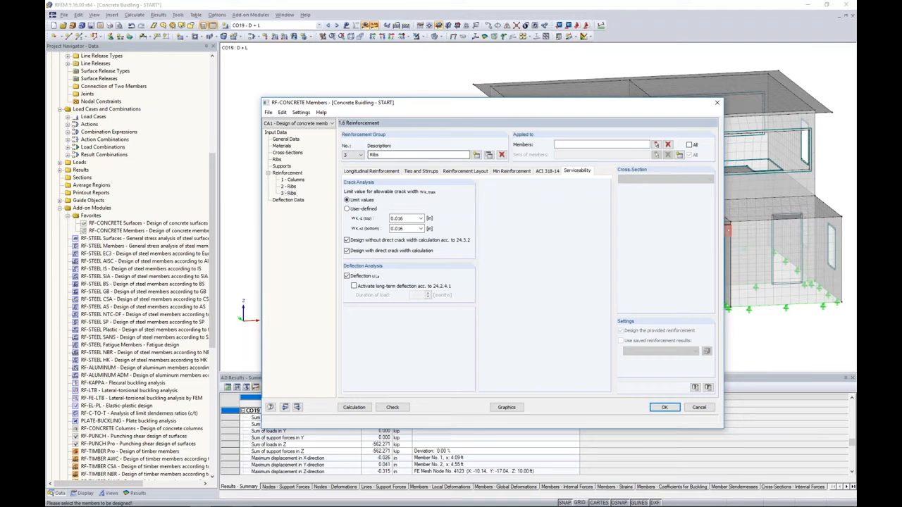
double_click(380, 156)
key(BackSpace)
text(Spandrel)
click(656, 145)
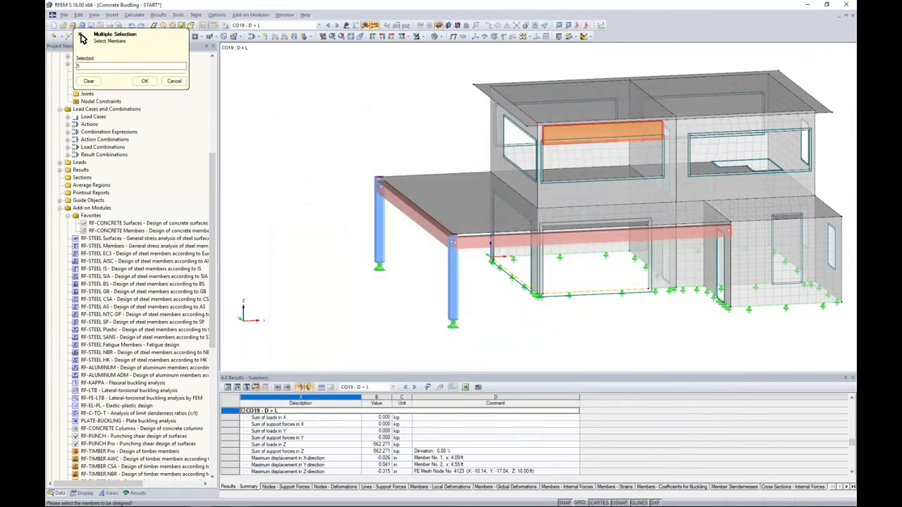
click(144, 81)
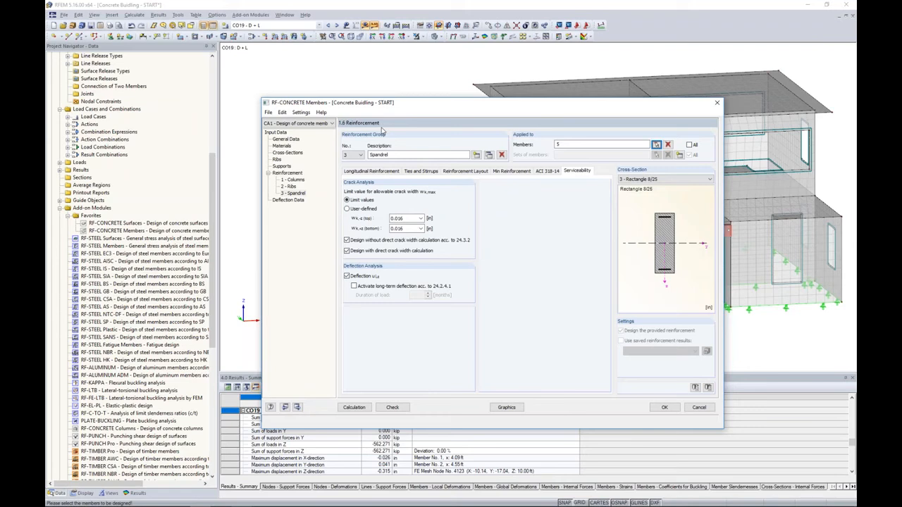
- Check the Spandrel group's longitudinal bars and set its stirrup layout to uniform spacing throughout
click(361, 171)
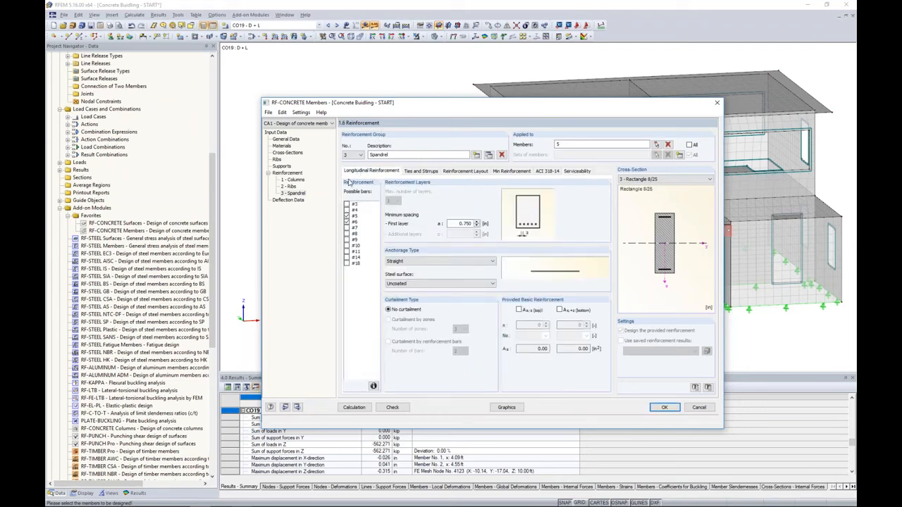
click(409, 173)
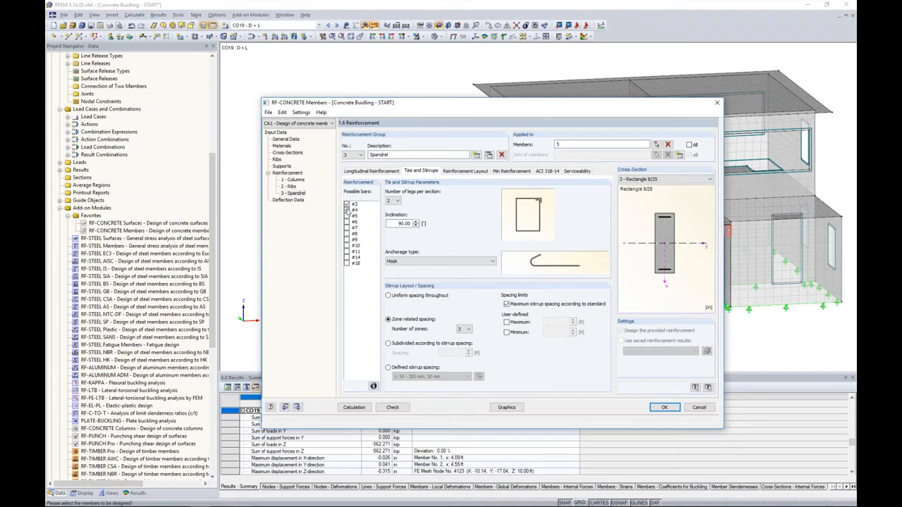
click(388, 296)
click(388, 296)
- Check the Spandrel group's reinforcement layout and minimum reinforcement, and switch off its deflection analysis in the serviceability settings
click(466, 171)
click(504, 172)
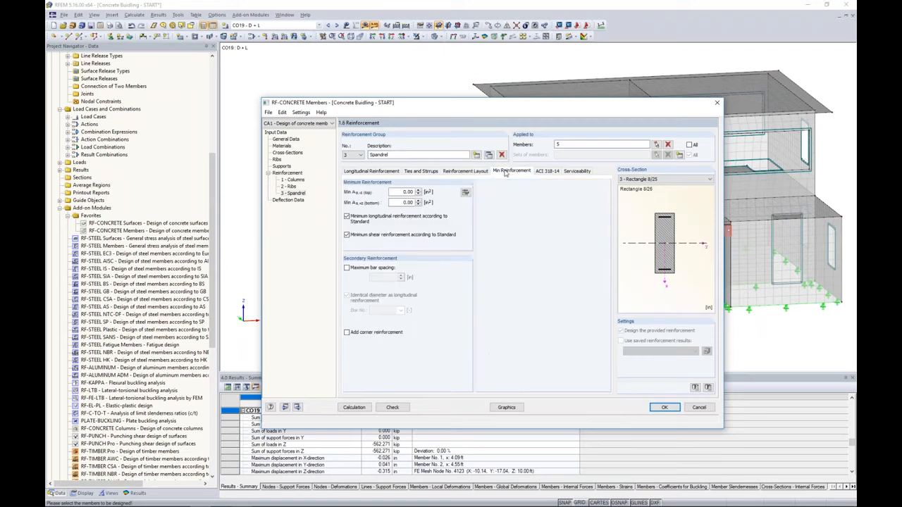
click(468, 172)
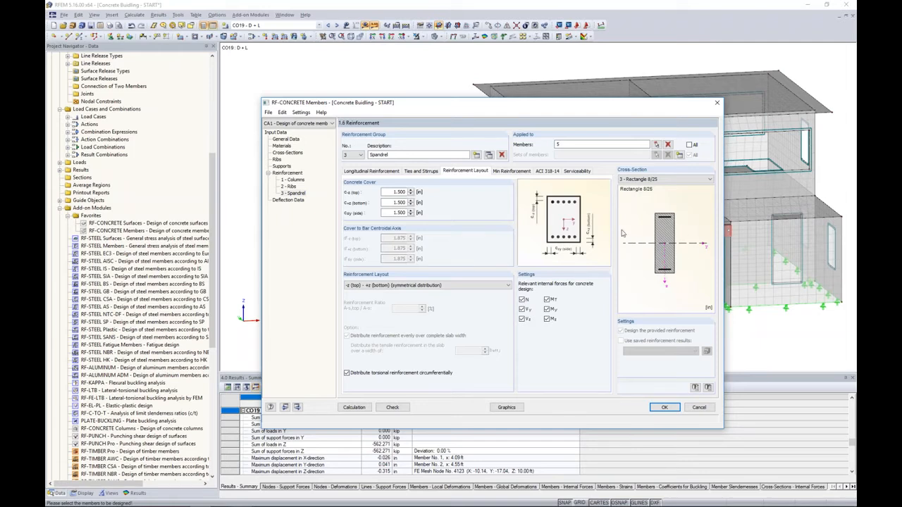
click(575, 171)
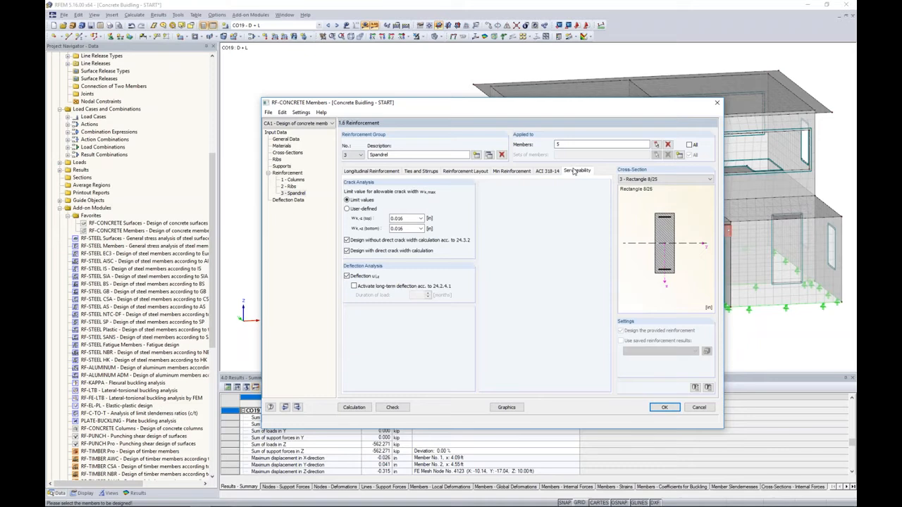
click(346, 277)
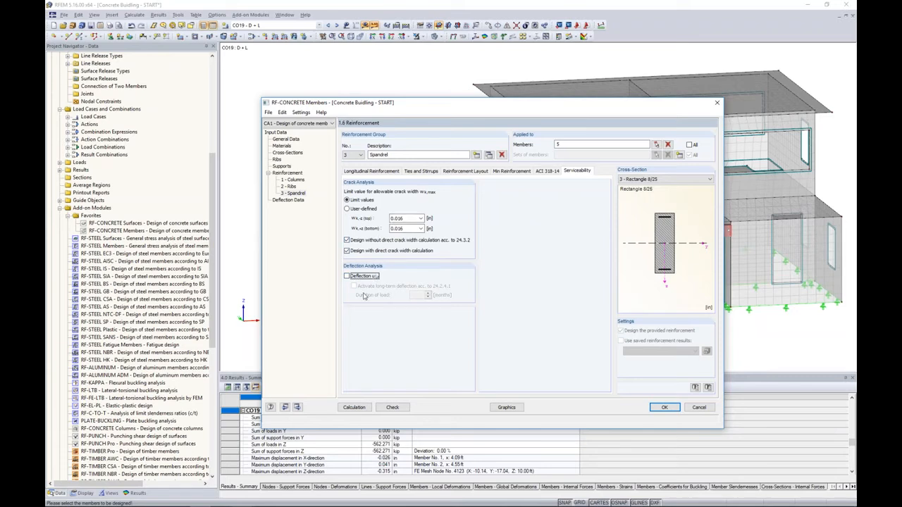
- Check the deflection data and the Columns group's longitudinal reinforcement, and run the design calculation
click(298, 202)
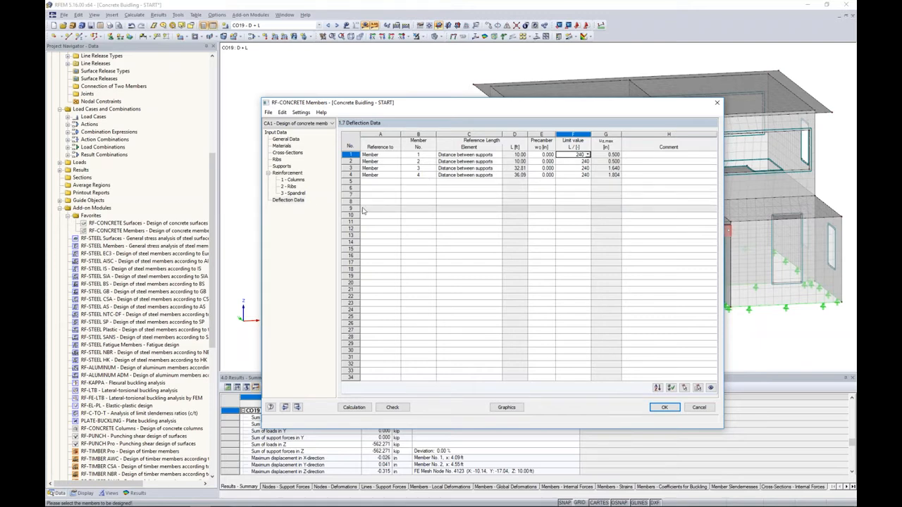
click(300, 181)
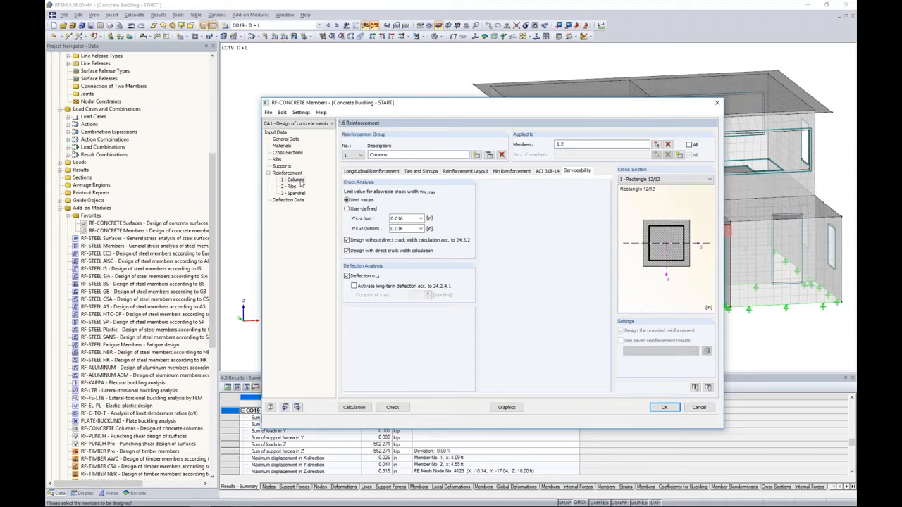
click(380, 173)
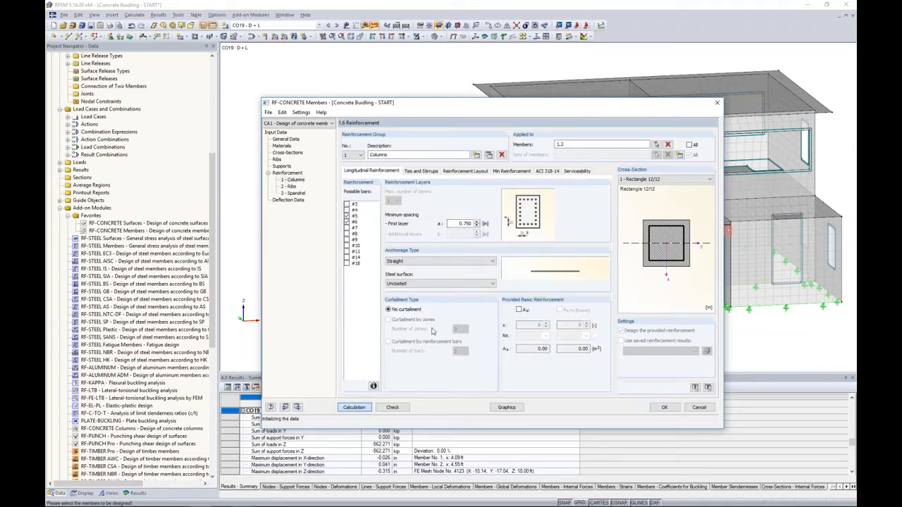
click(354, 407)
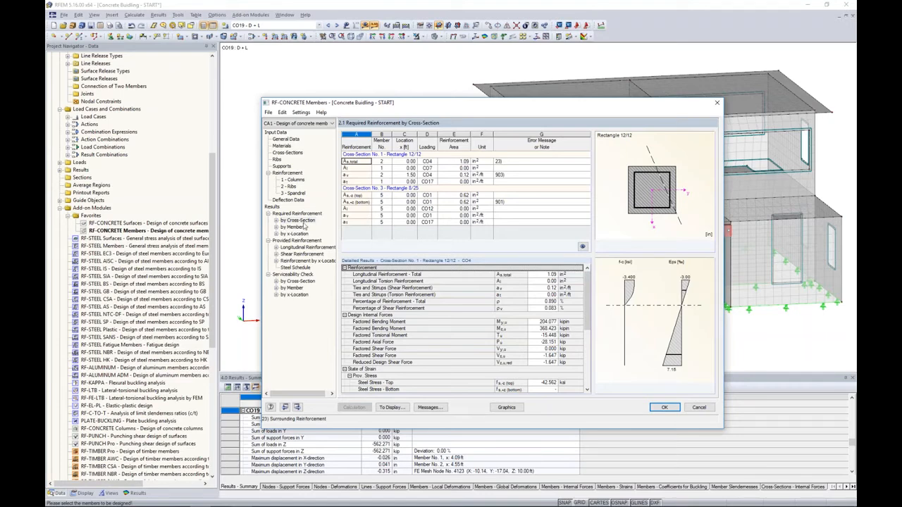
- Review the required reinforcement by member for the columns, with the selected result positions visible in the model
click(295, 228)
drag(471, 107, 453, 299)
click(410, 360)
click(410, 387)
scroll(409, 389, down, 2)
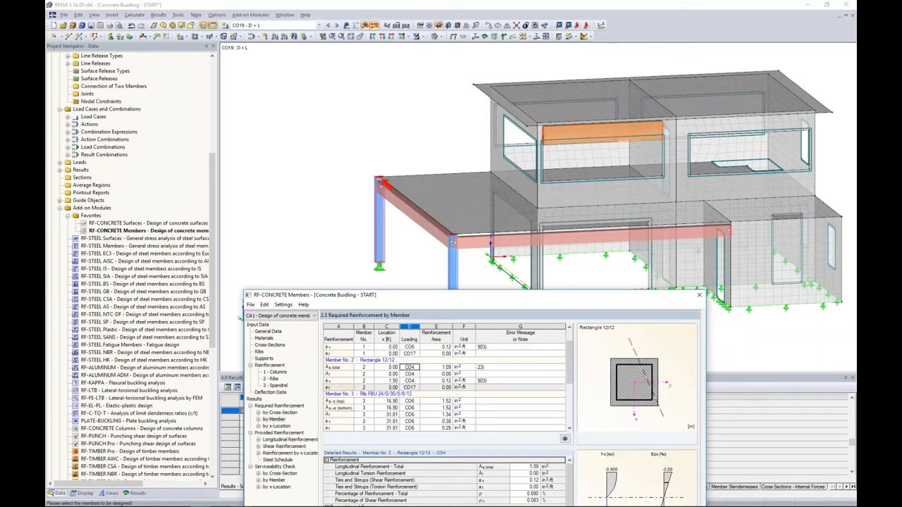
- Inspect rib member 3's required torsion, top longitudinal and shear reinforcement with their detailed results
click(410, 394)
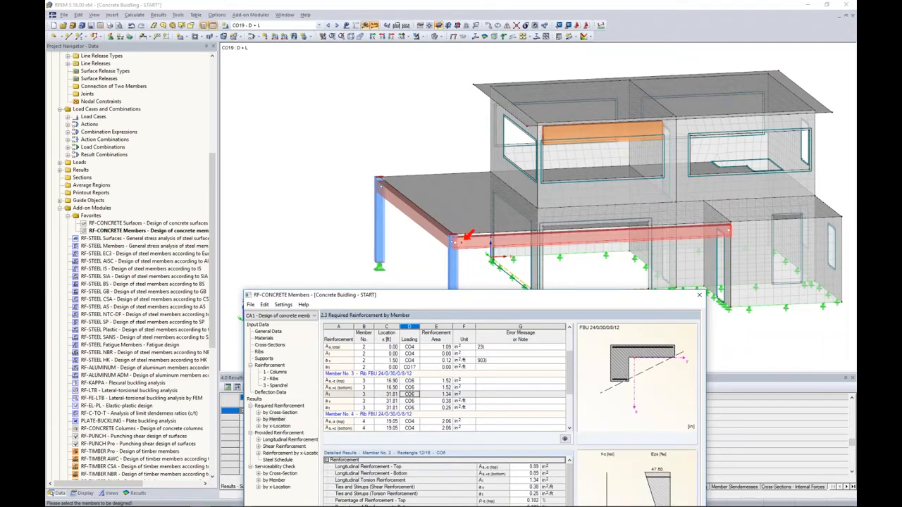
drag(438, 296, 465, 112)
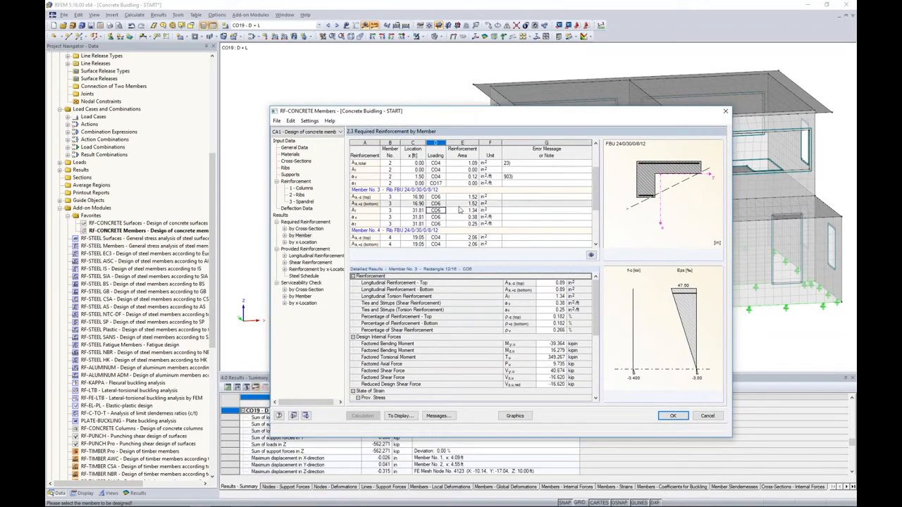
click(434, 197)
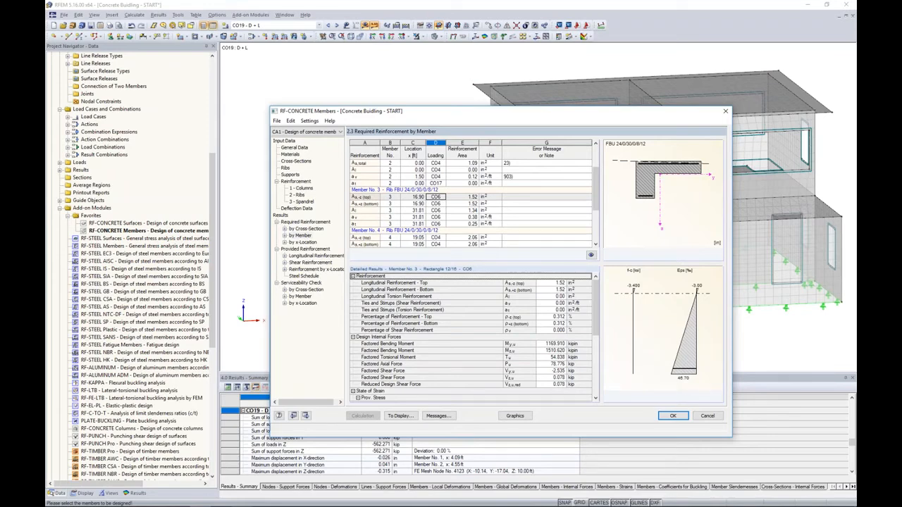
click(435, 217)
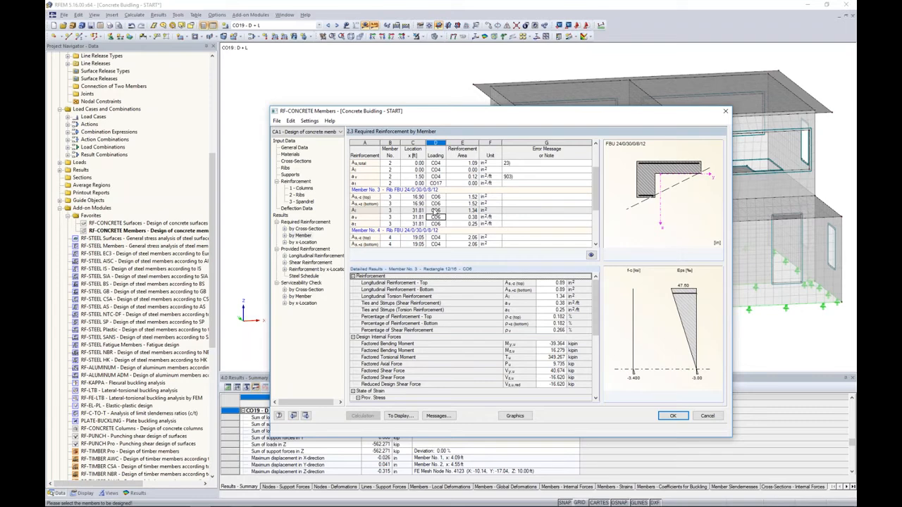
- Examine the provided longitudinal reinforcement in 3D for member 1 and for the bottom bars of rib member 3
click(294, 257)
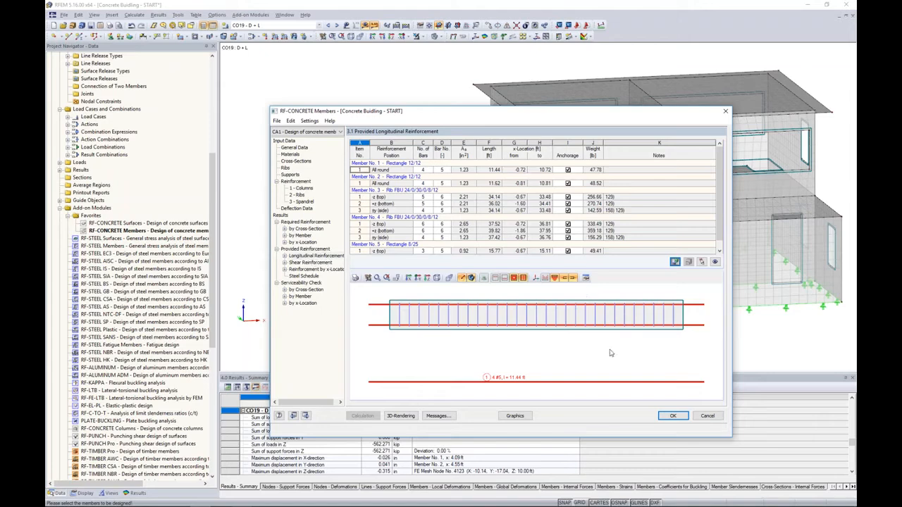
mouse_move(625, 342)
ctrl+middle_down()
mouse_move(542, 368)
mouse_move(526, 361)
ctrl+middle_up()
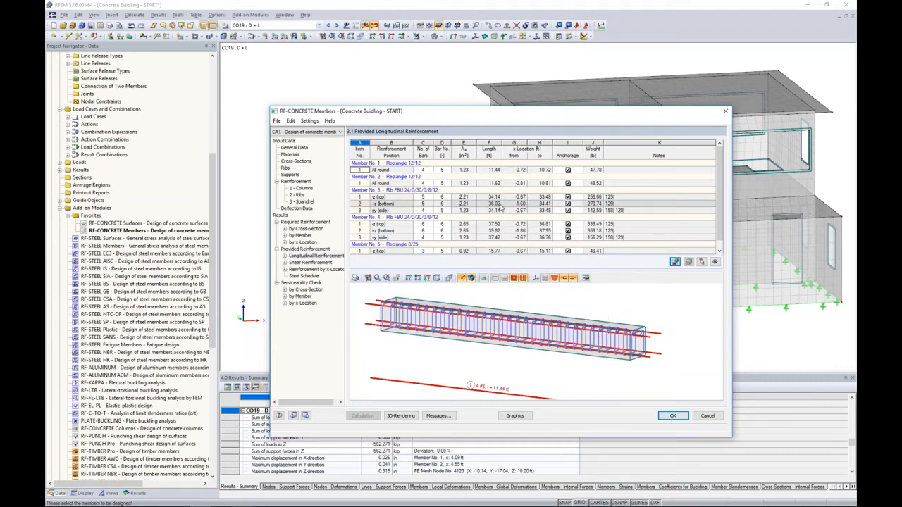
click(500, 204)
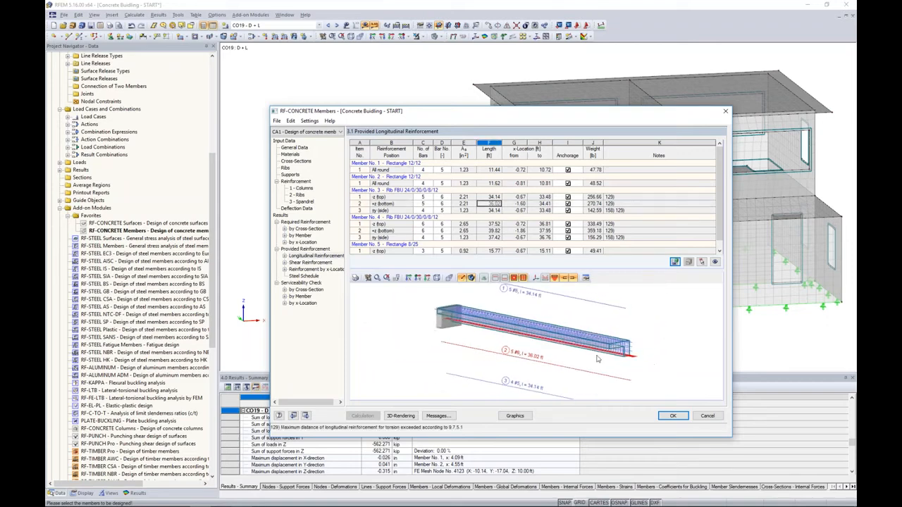
scroll(598, 358, up, 3)
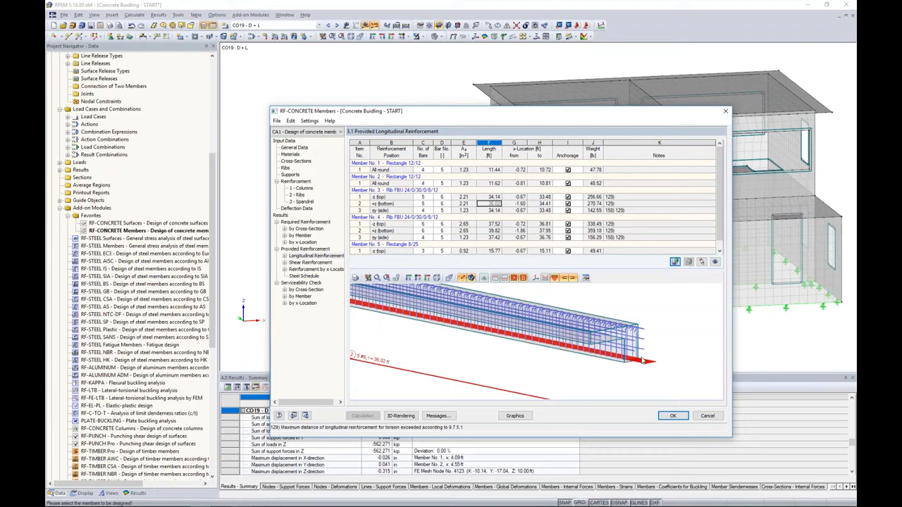
- Display the provided shear reinforcement and examine member 1's stirrups in an enlarged 3D view
click(318, 263)
ctrl+middle_drag(621, 324, 466, 325)
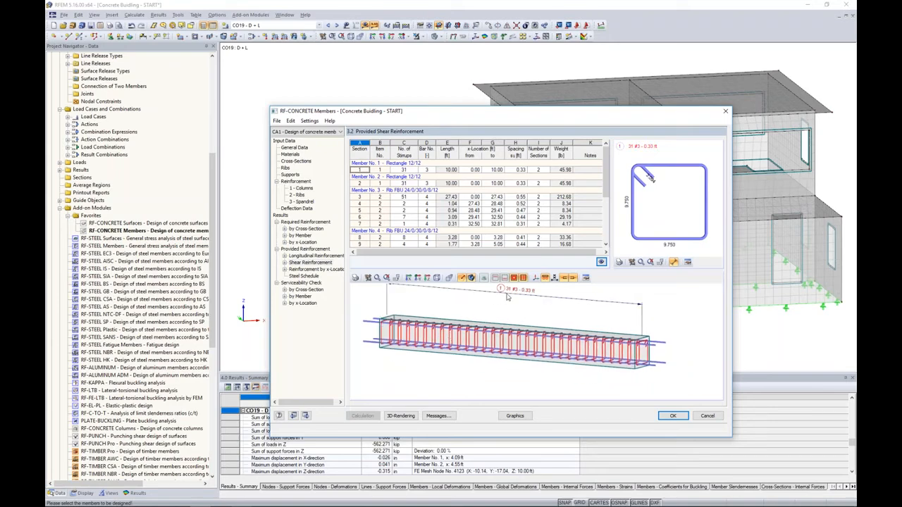
double_click(559, 314)
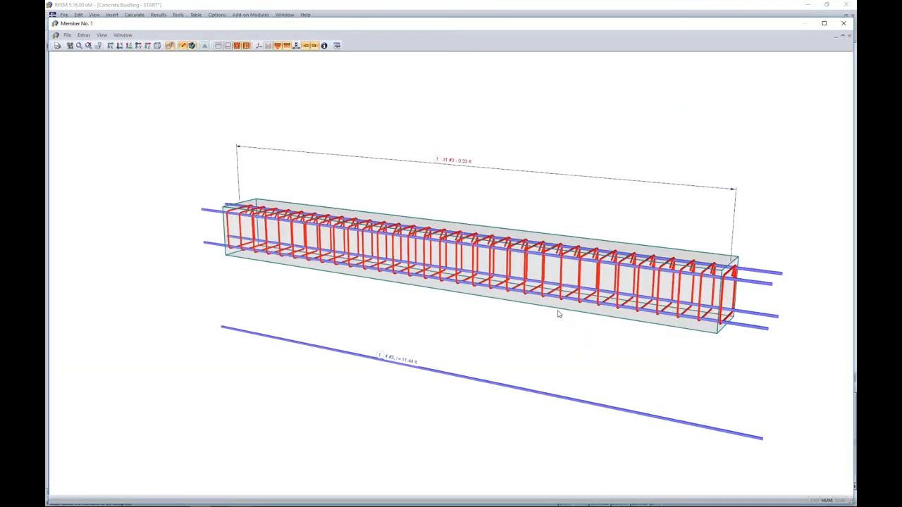
middle_drag(558, 327, 437, 296)
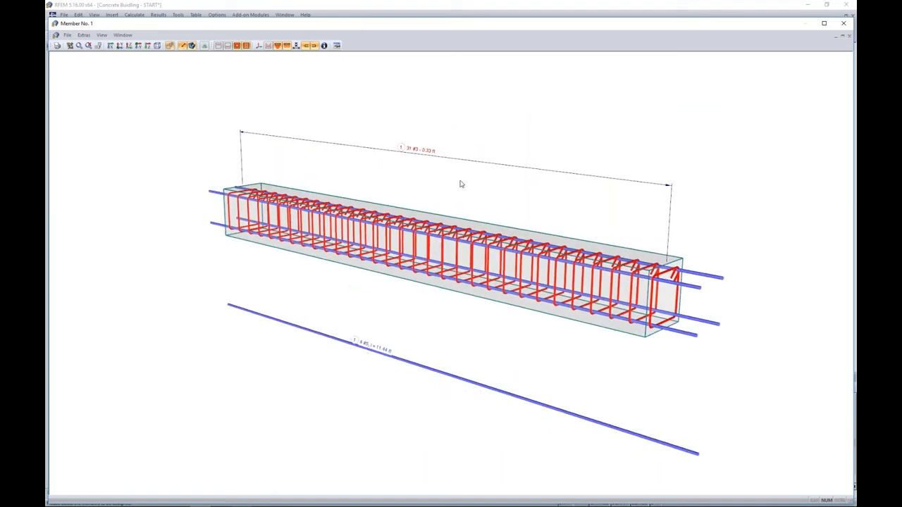
- Change member 1's stirrups to bar No. 4 at 0.43 ft spacing and close the enlarged view
double_click(417, 151)
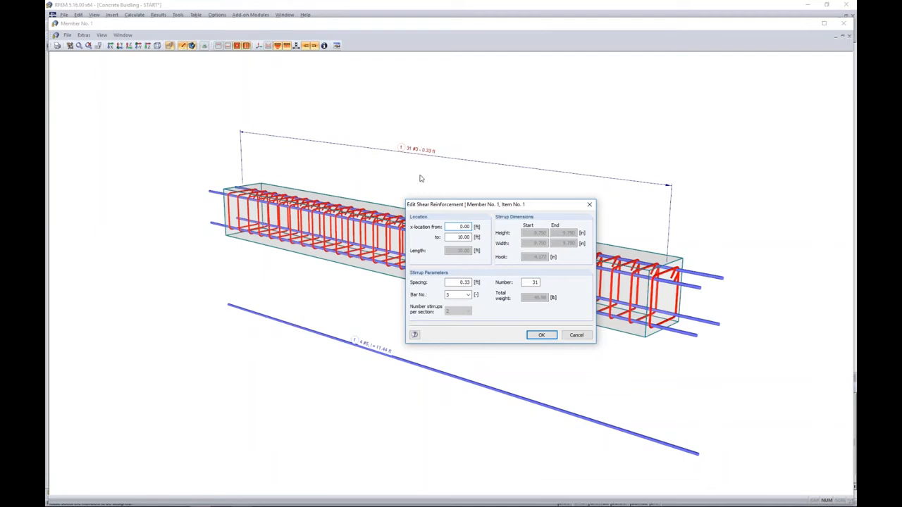
click(461, 297)
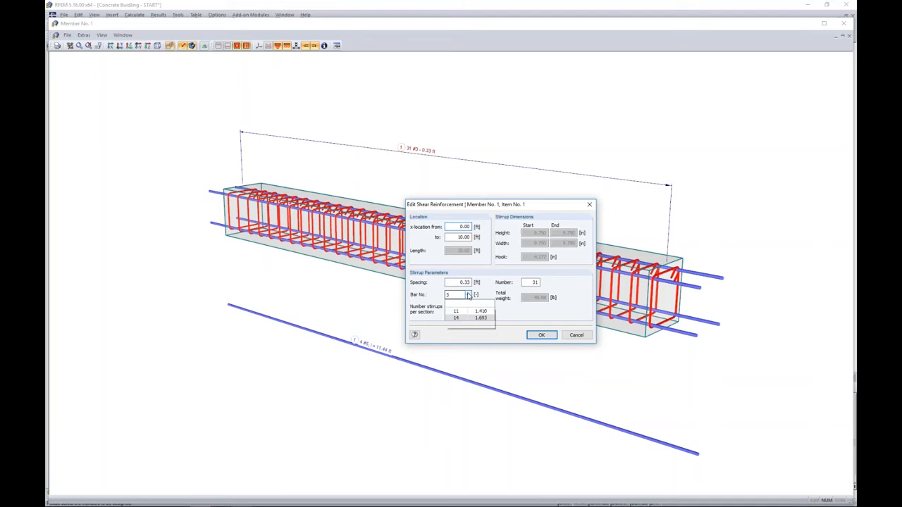
click(456, 319)
drag(456, 282, 480, 279)
text(0.)
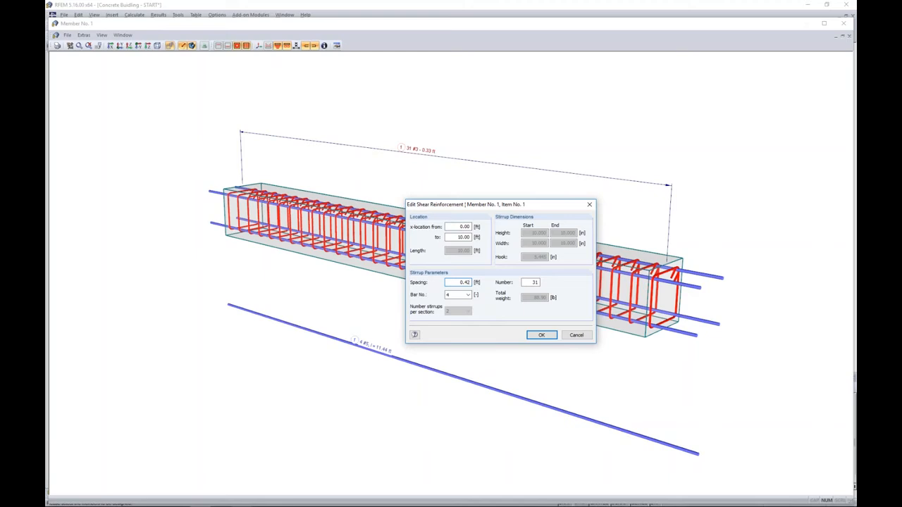
text(43)
click(541, 335)
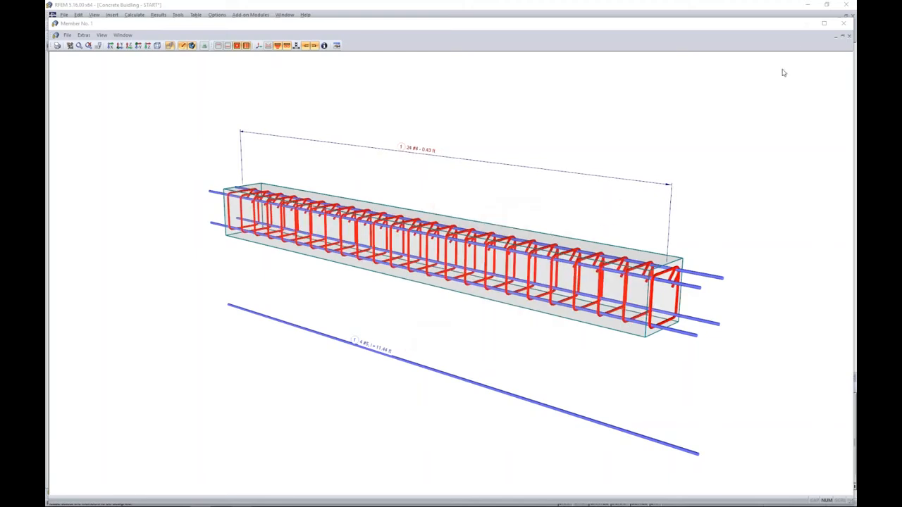
click(843, 23)
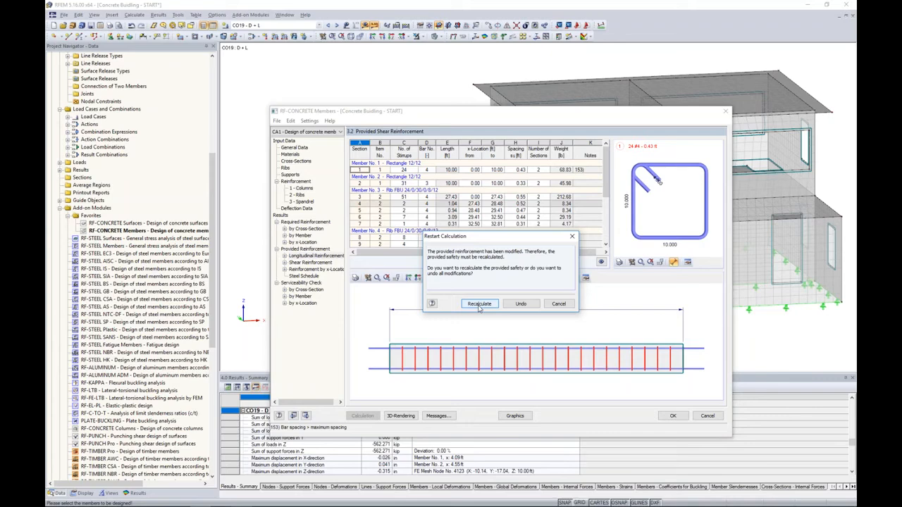
- Recalculate the design with the modified reinforcement and check the note for member 1's provided stirrups
click(478, 303)
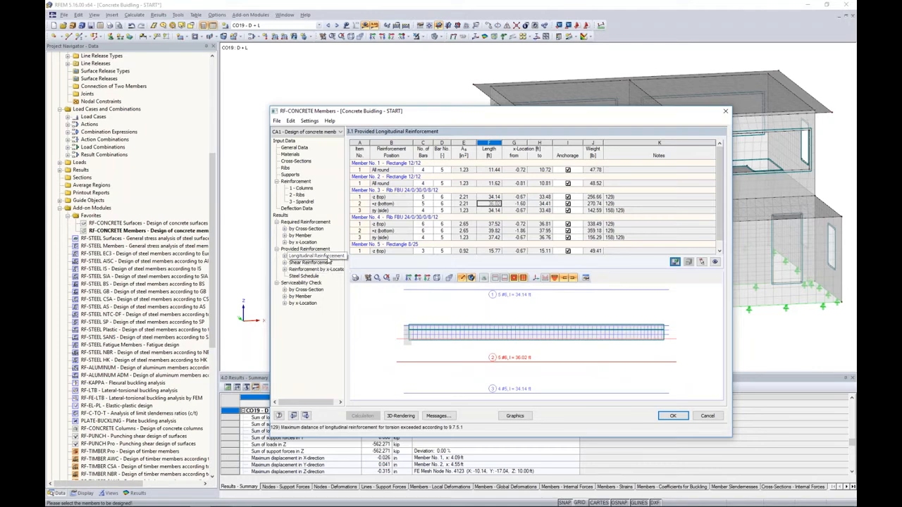
click(310, 262)
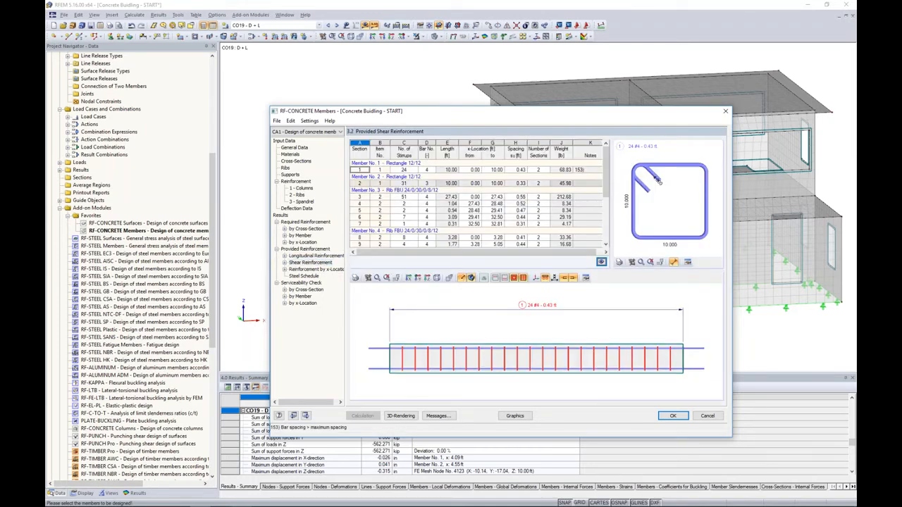
click(581, 171)
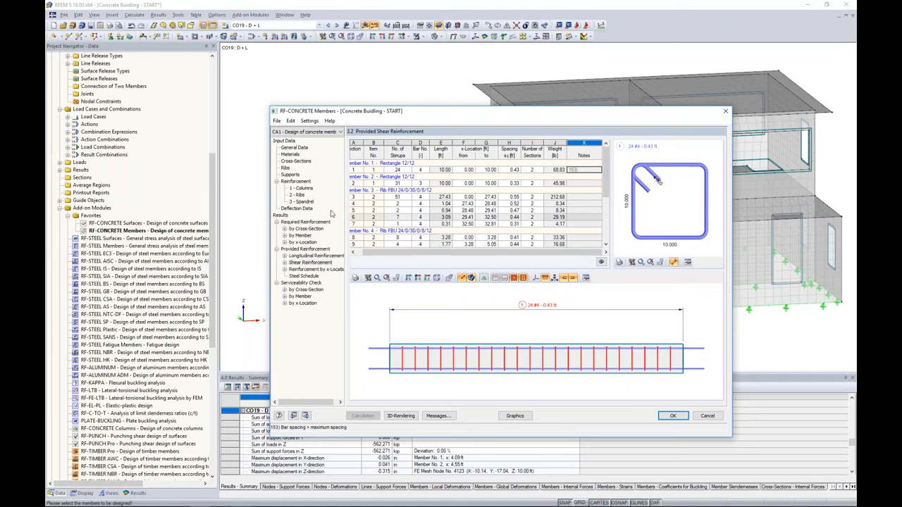
- Review the serviceability check by cross-section, comparing the ribs' deflection and crack width results and locating member 3's deflection in the model
click(307, 289)
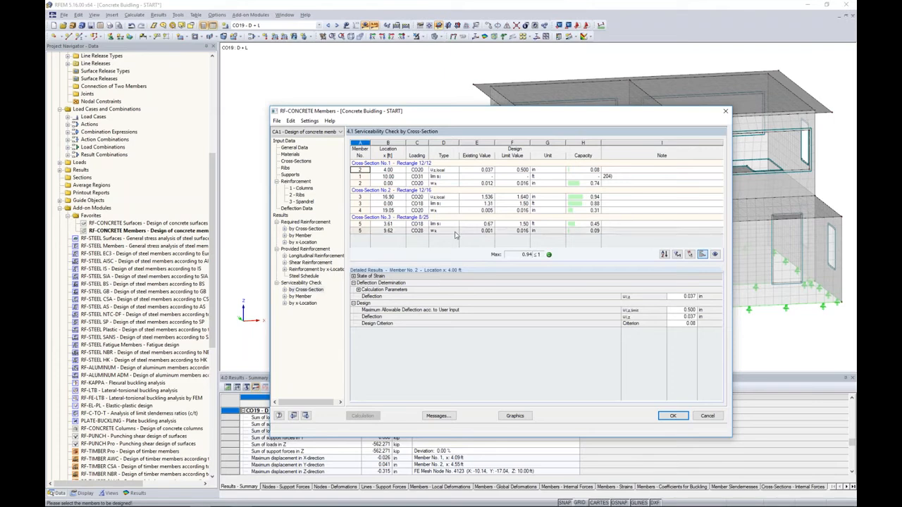
click(453, 199)
click(452, 204)
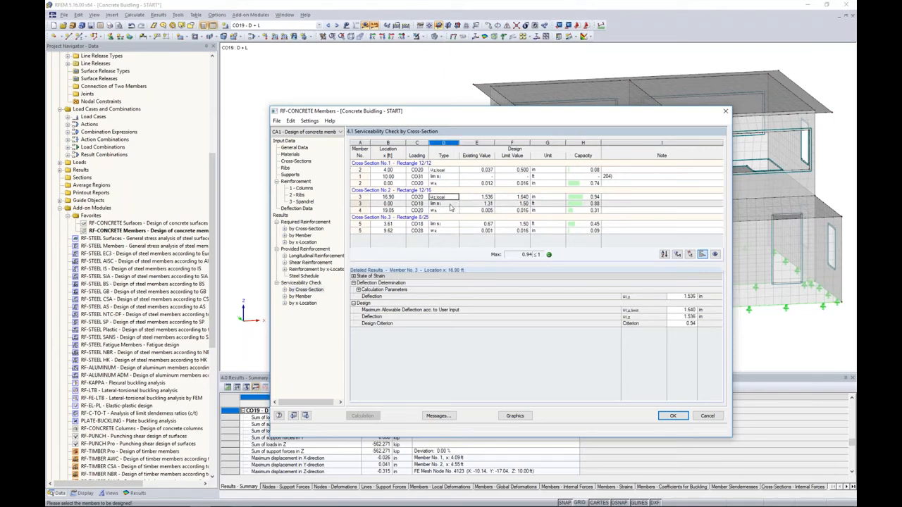
click(446, 211)
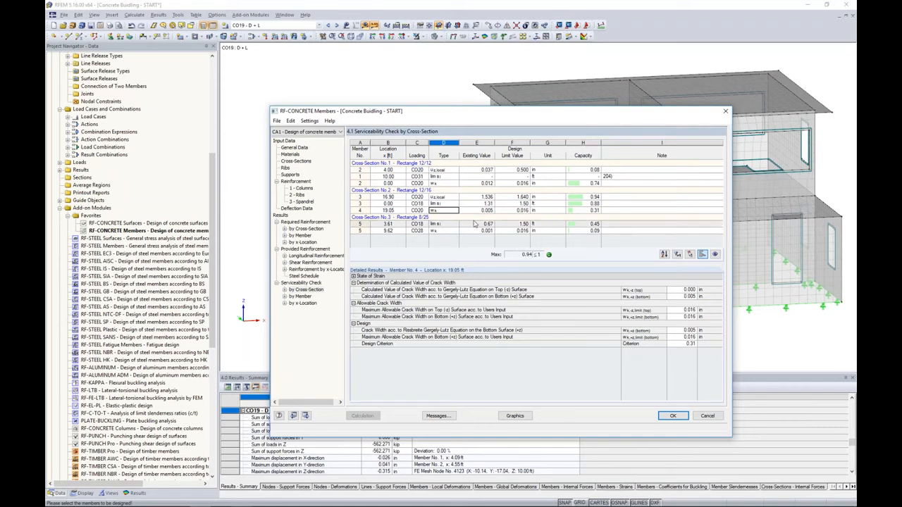
click(451, 197)
drag(495, 119, 490, 293)
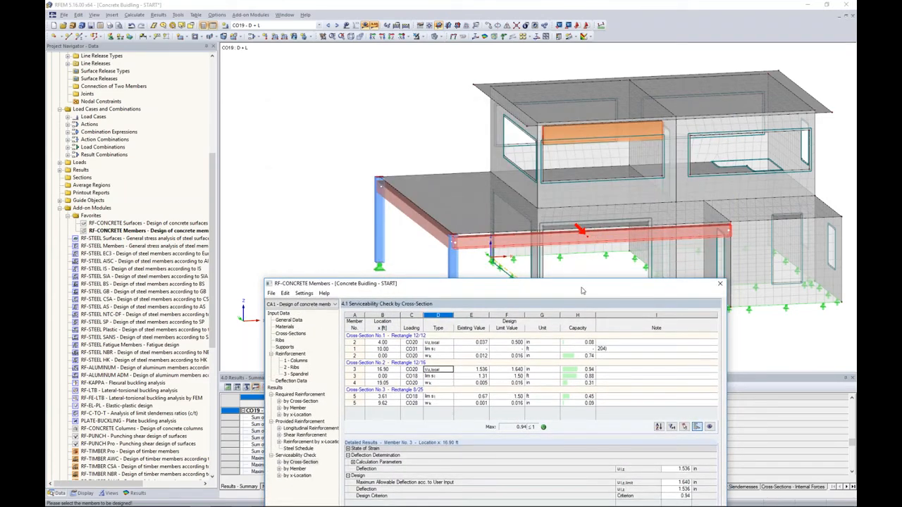
drag(582, 291, 580, 121)
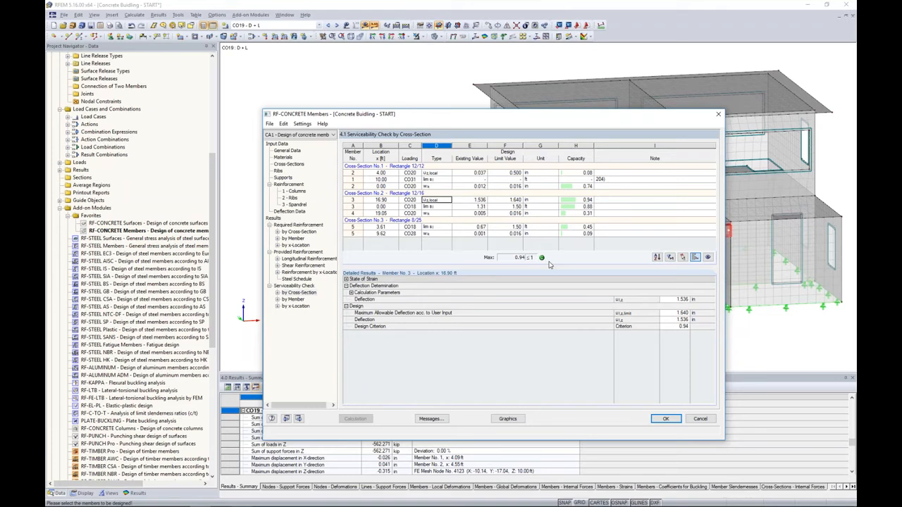
- Show the results graphically in the model for RF-CONCRETE Members CA1 with the reinforcement rendering turned off
click(513, 421)
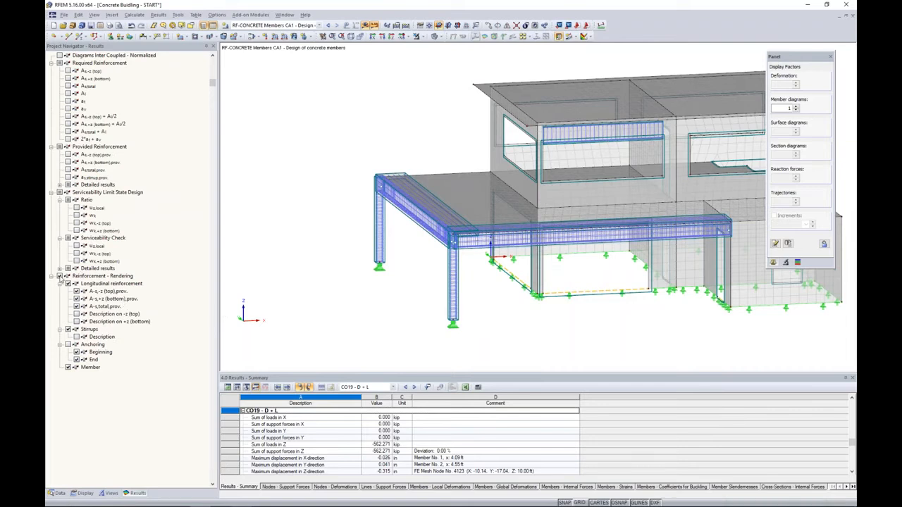
middle_drag(582, 212, 496, 222)
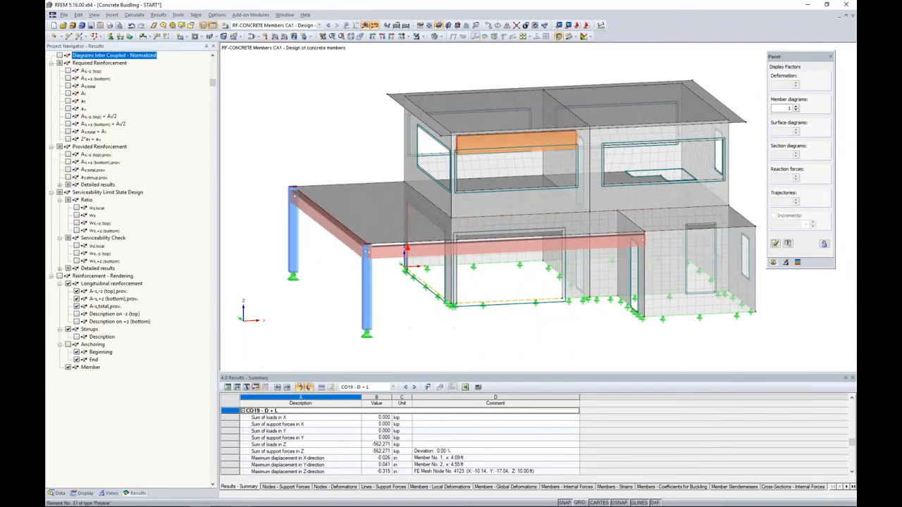
click(320, 26)
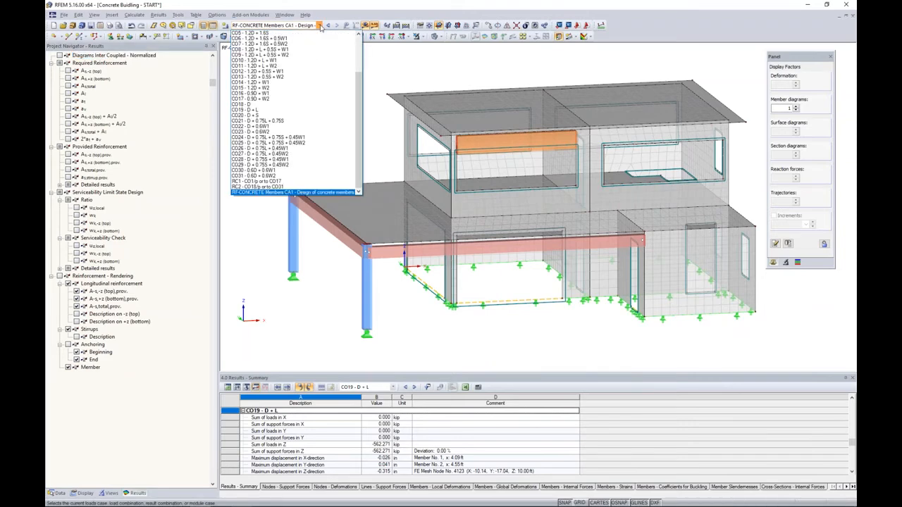
click(253, 192)
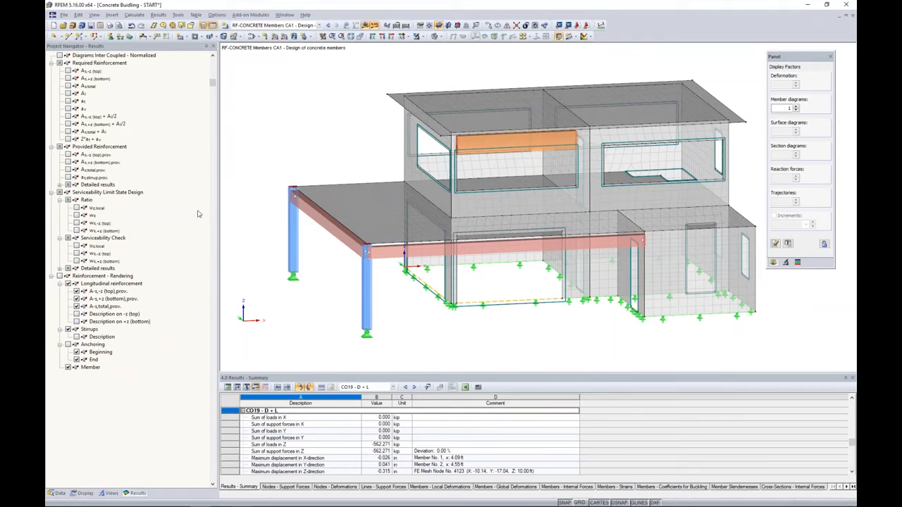
- Isolate rib member 4 in the model using visibility by selected objects
middle_drag(315, 286, 380, 275)
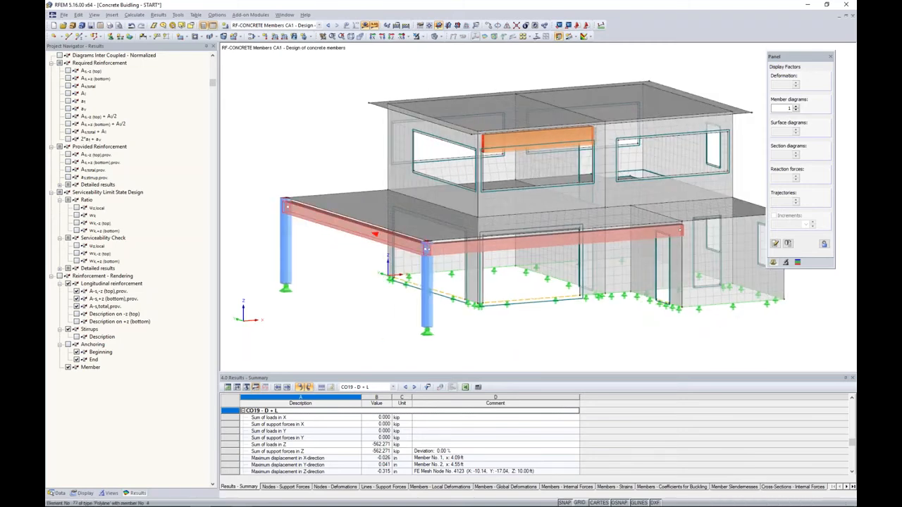
click(420, 36)
click(424, 47)
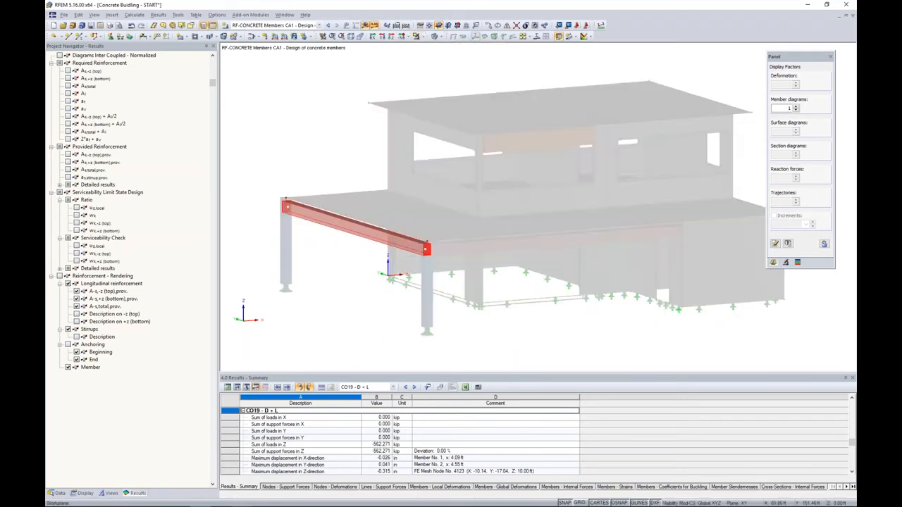
- Switch the model to wireframe display and plot the required and provided bottom reinforcement diagrams on the isolated rib
click(440, 37)
click(451, 54)
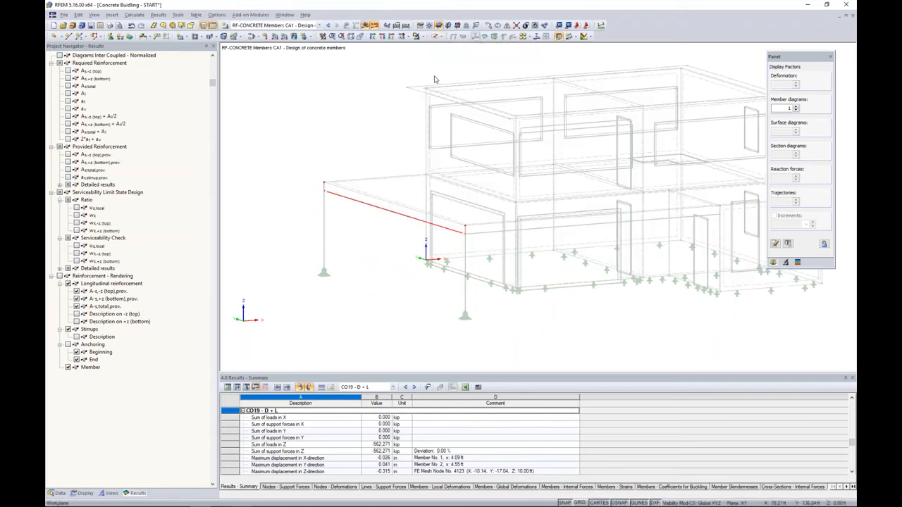
scroll(389, 220, up, 5)
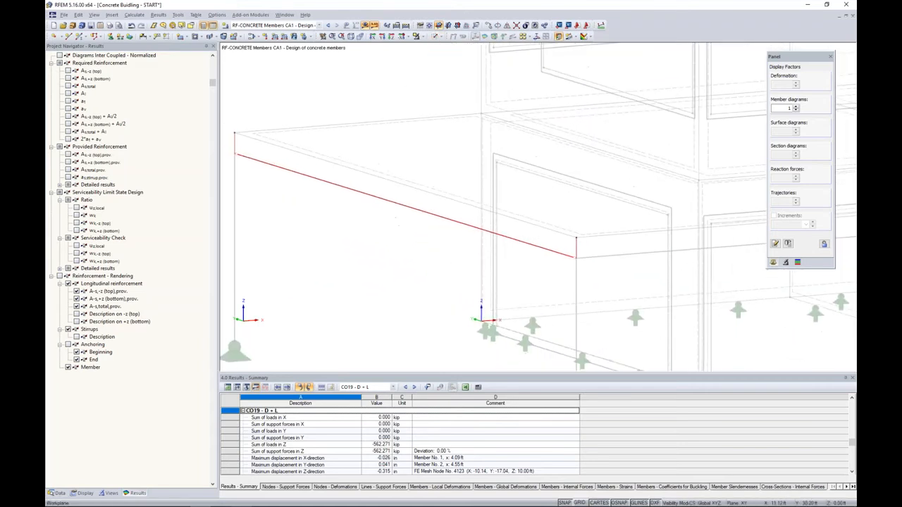
middle_drag(451, 193, 457, 187)
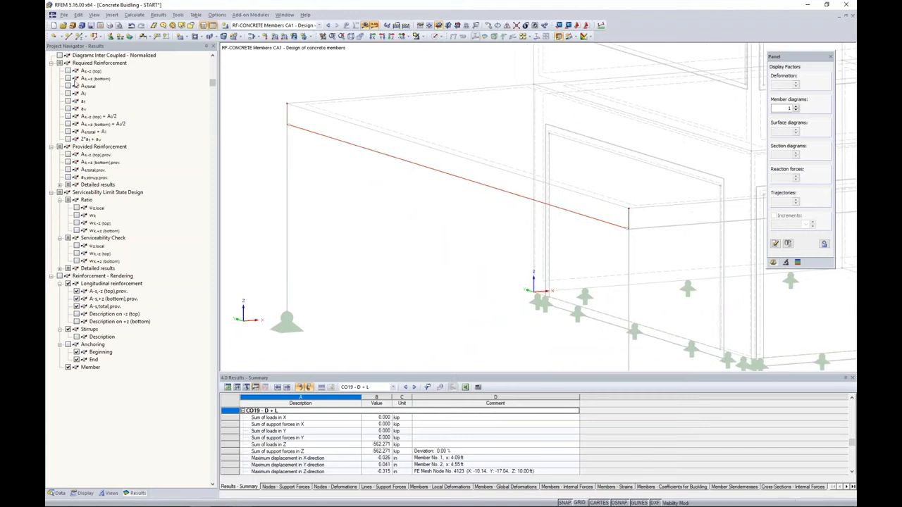
click(68, 78)
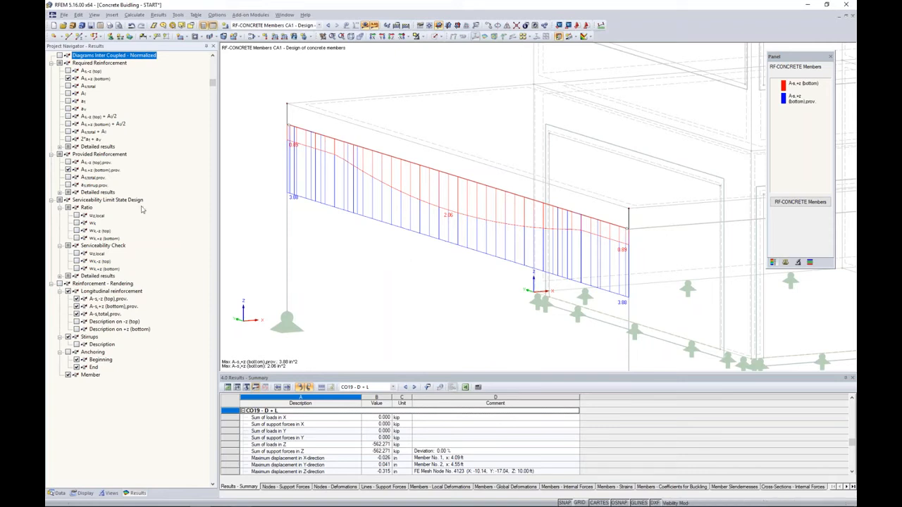
- Replace the rib's bottom reinforcement diagrams with the reinforcement rendering and examine its longitudinal bars and stirrups from several angles
click(70, 170)
click(68, 78)
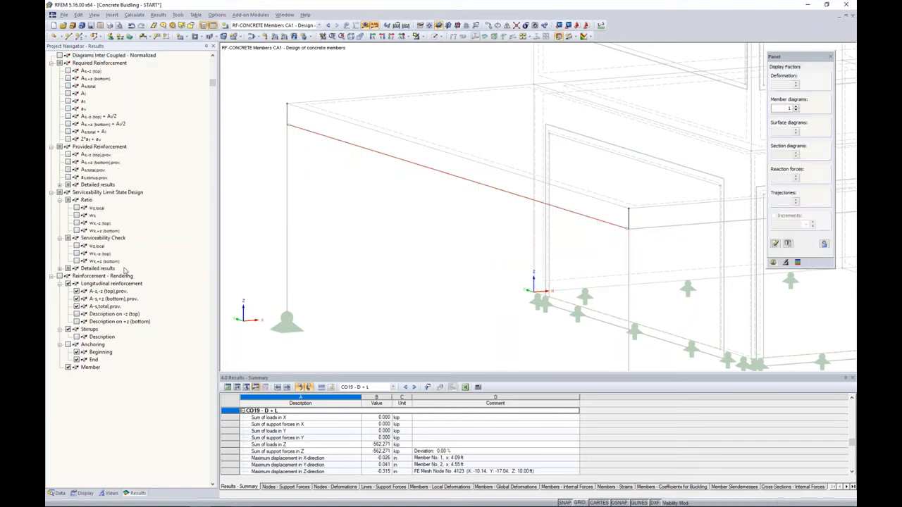
click(60, 276)
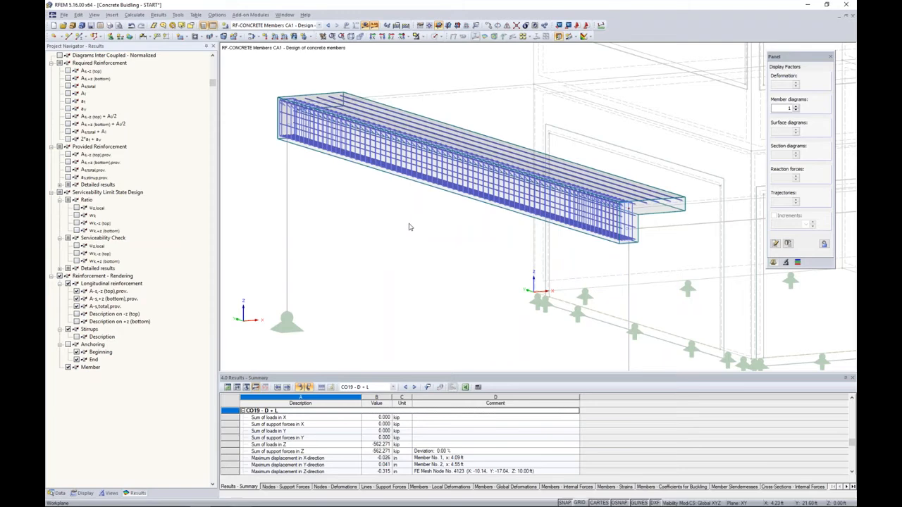
scroll(410, 225, down, 1)
ctrl+middle_drag(410, 225, 467, 227)
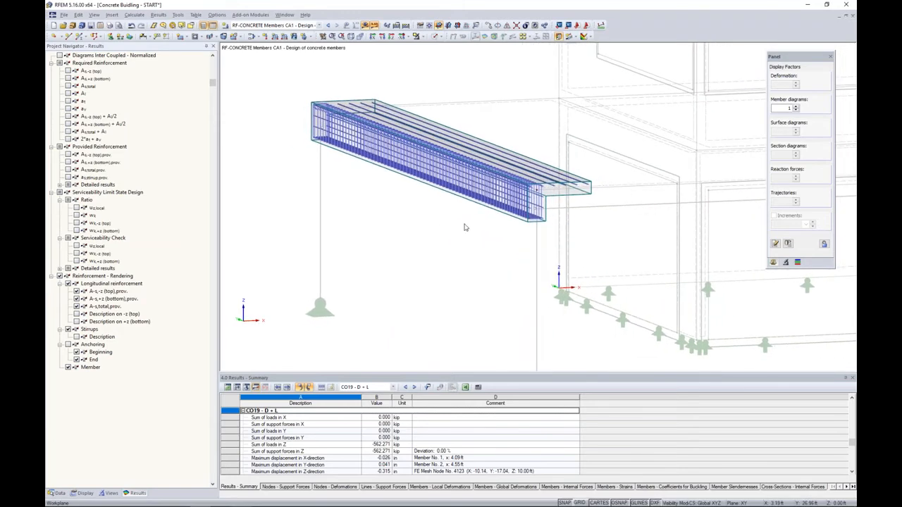
scroll(495, 232, up, 5)
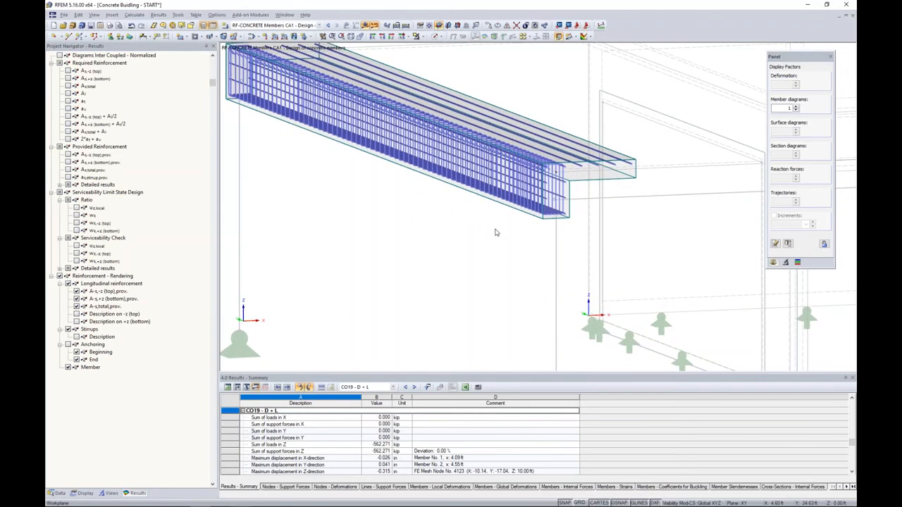
scroll(476, 234, down, 4)
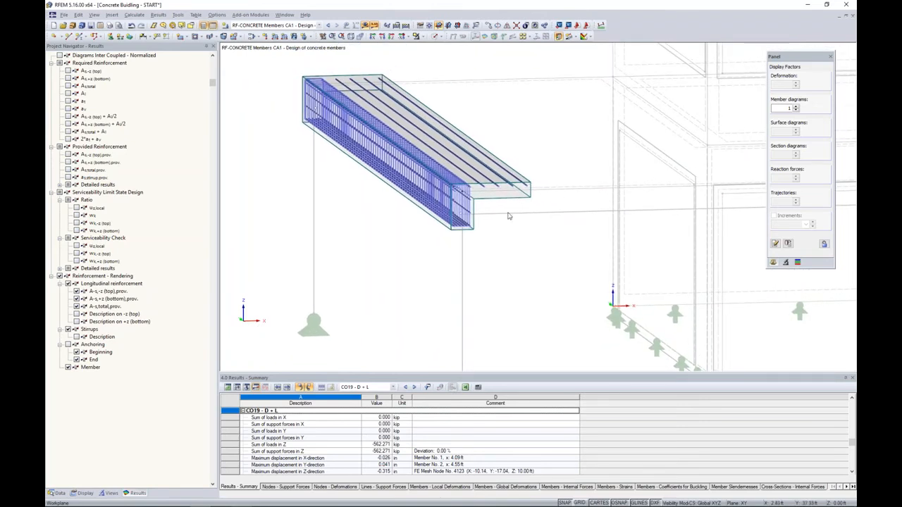
scroll(495, 235, down, 2)
middle_drag(486, 240, 495, 239)
ctrl+middle_drag(495, 238, 579, 247)
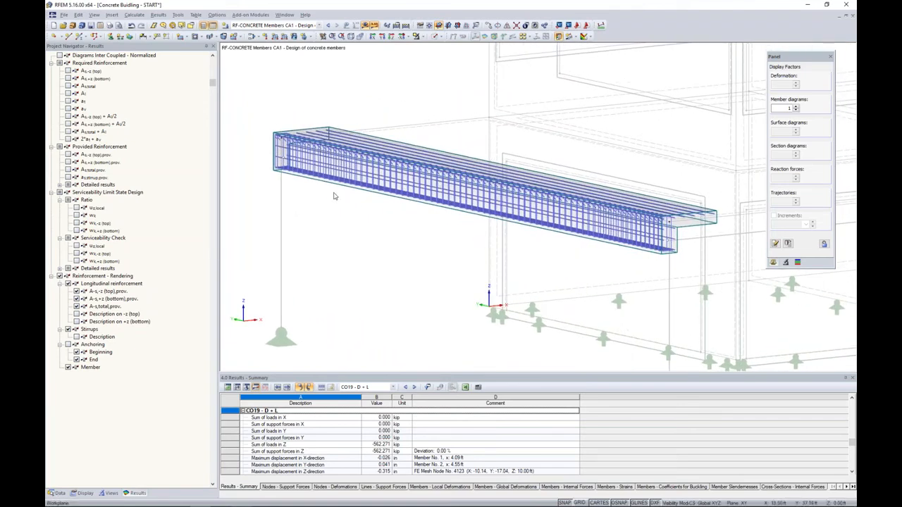
scroll(426, 216, down, 2)
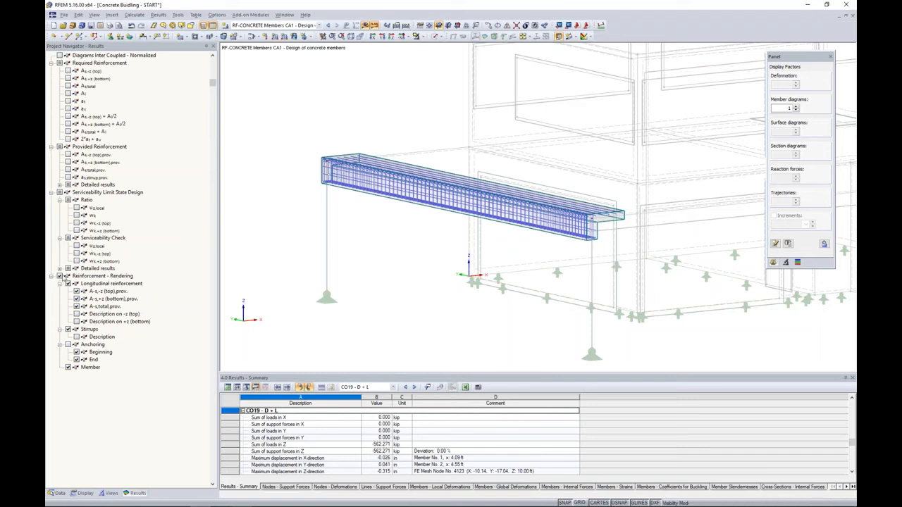
- Return the model to solid transparent display and cancel the visibility mode to show the whole building
scroll(425, 121, down, 1)
middle_drag(585, 134, 467, 161)
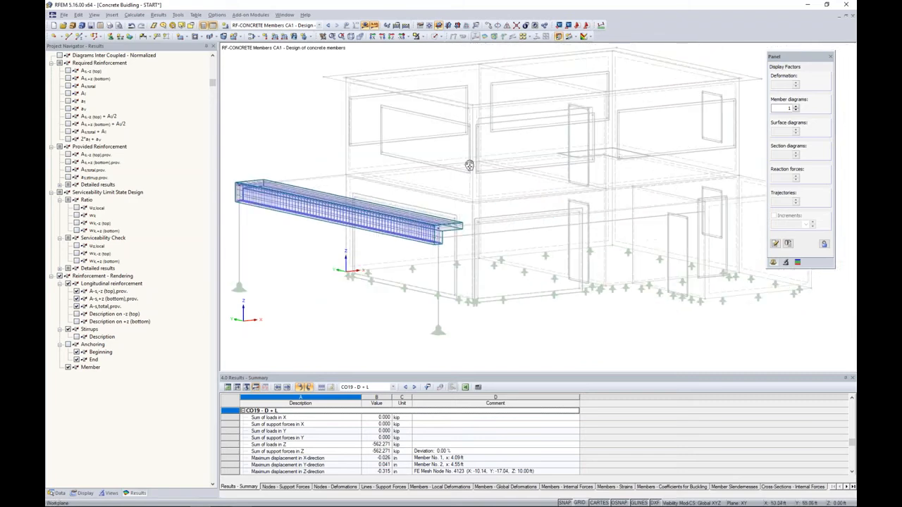
click(437, 36)
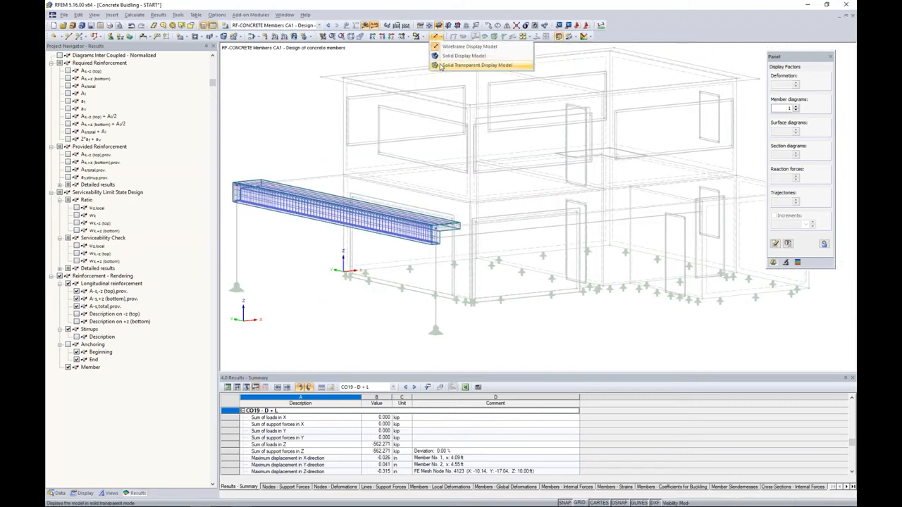
click(441, 66)
click(421, 36)
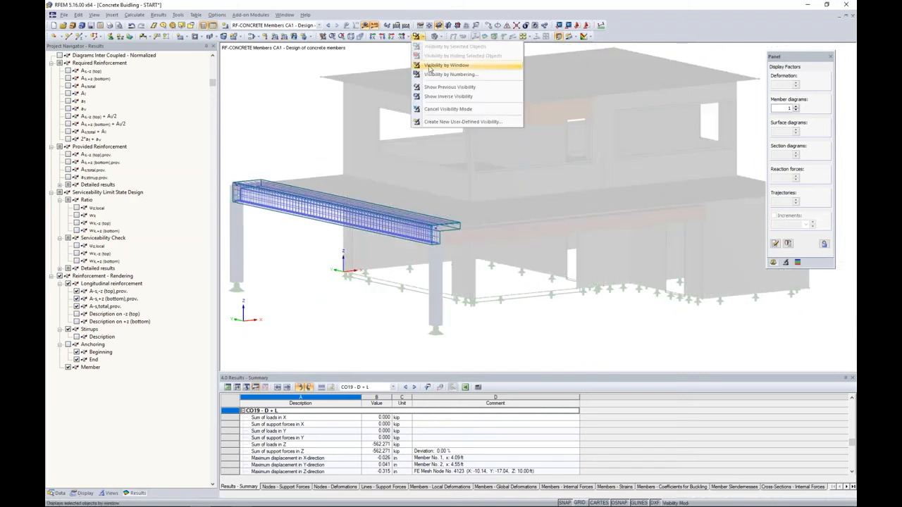
click(444, 96)
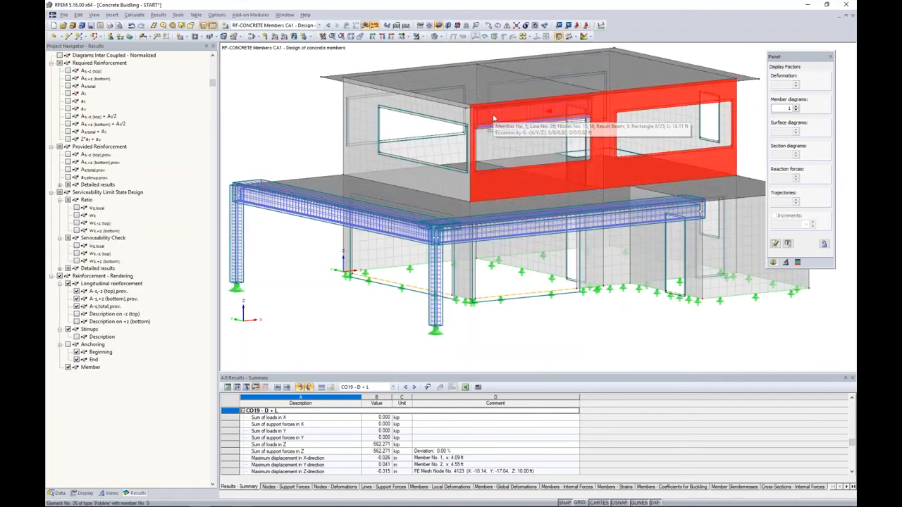
- Isolate the upper-story front wall with its spandrel result beam using visibility by selected objects
click(425, 37)
click(445, 46)
click(523, 150)
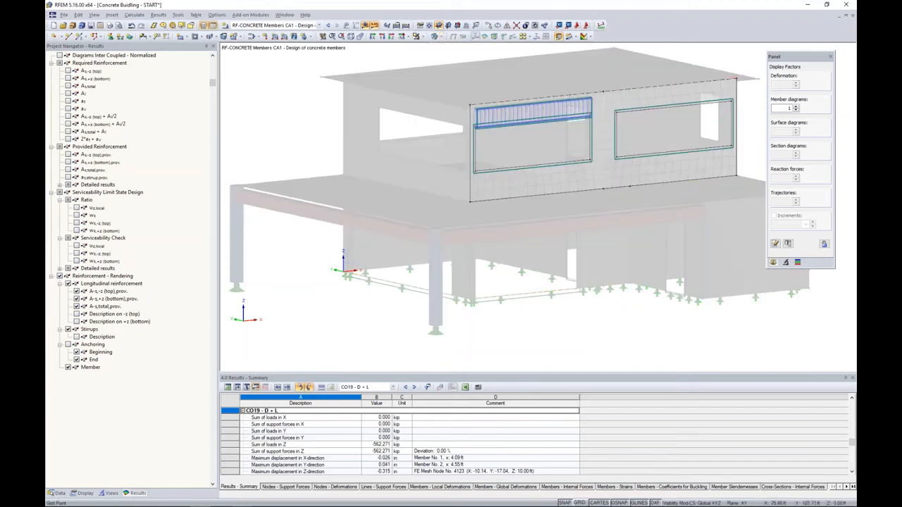
- Examine the spandrel's rendered longitudinal bars and stirrups above the upper-story window opening
scroll(523, 148, up, 5)
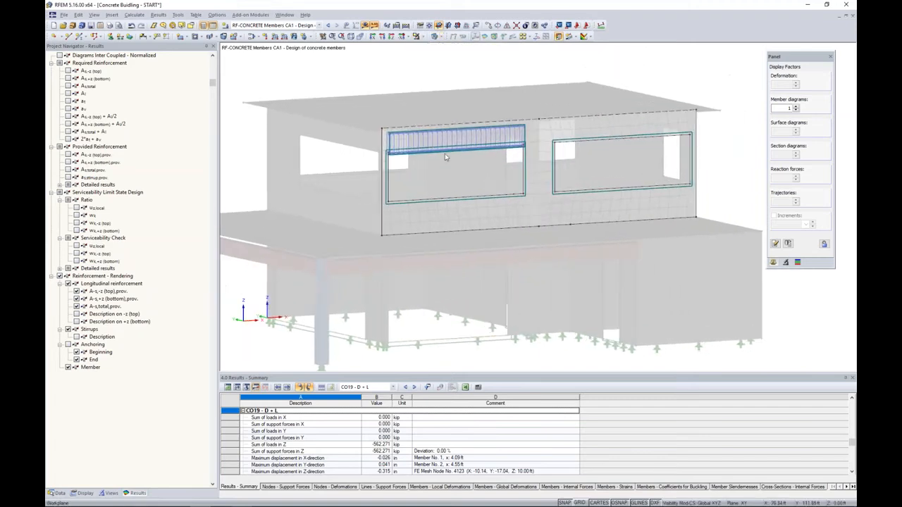
scroll(445, 156, up, 1)
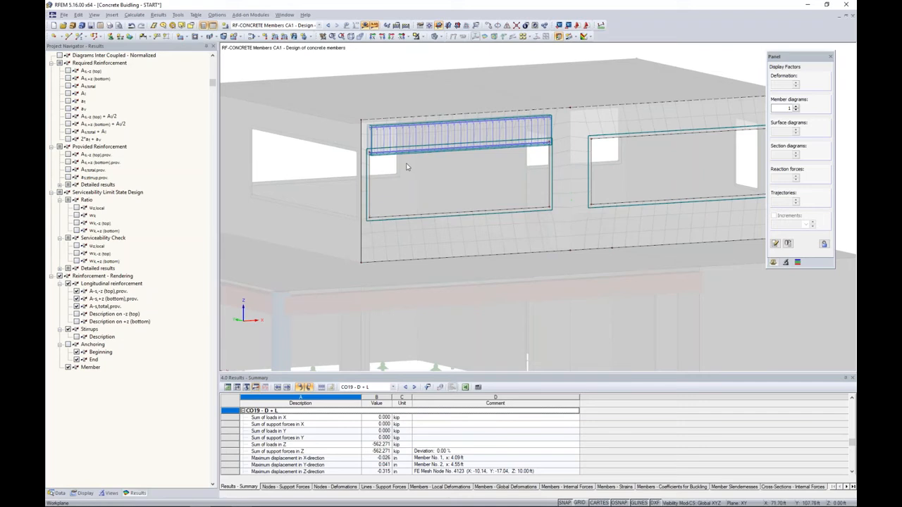
scroll(409, 163, up, 2)
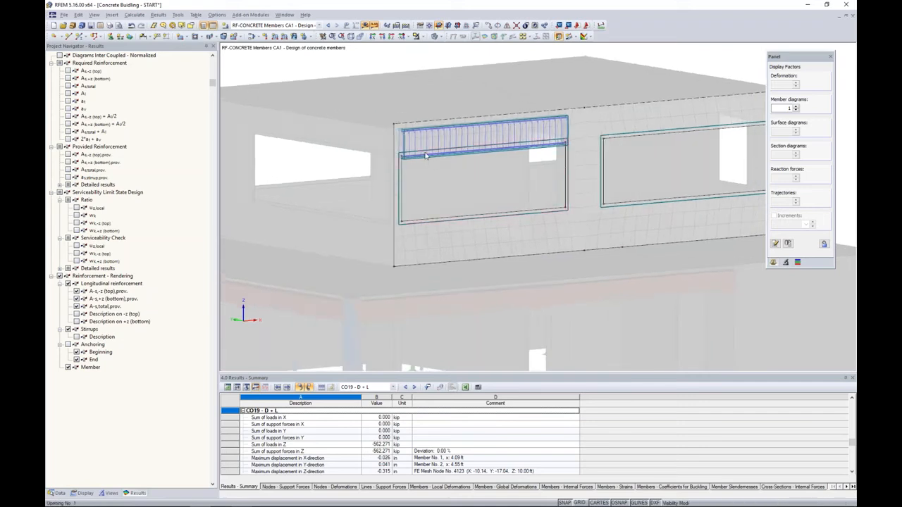
scroll(426, 155, up, 2)
scroll(425, 155, up, 2)
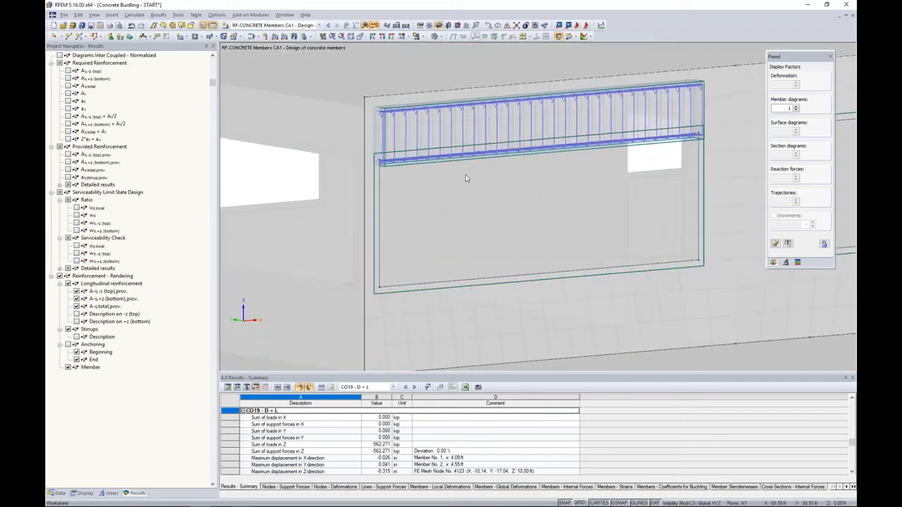
ctrl+middle_drag(468, 187, 498, 165)
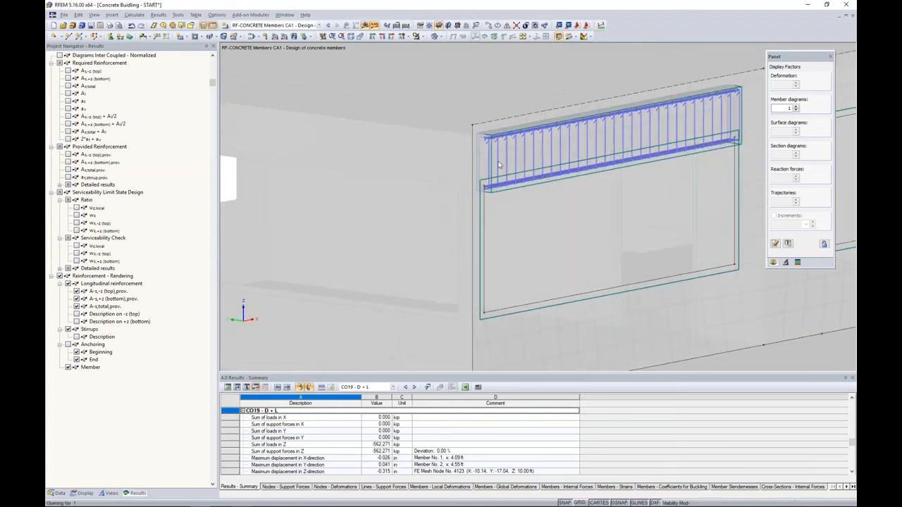
scroll(498, 165, up, 3)
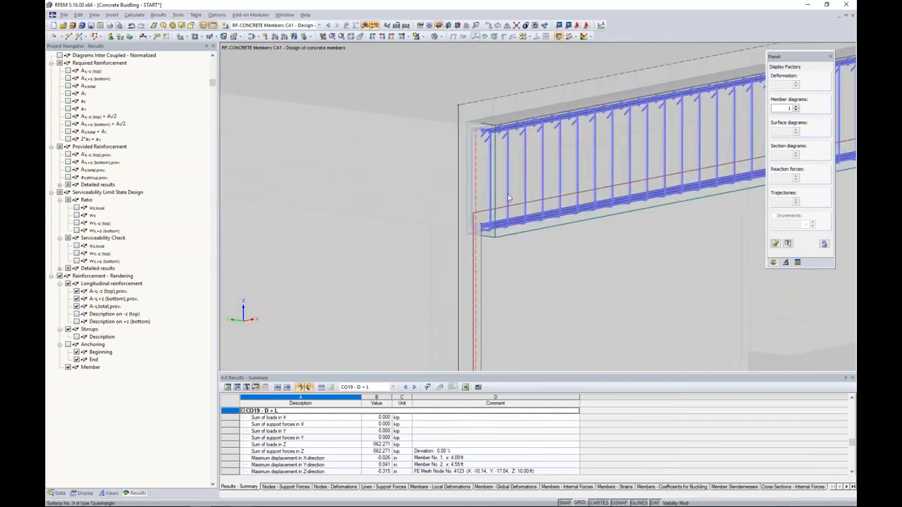
scroll(508, 201, down, 4)
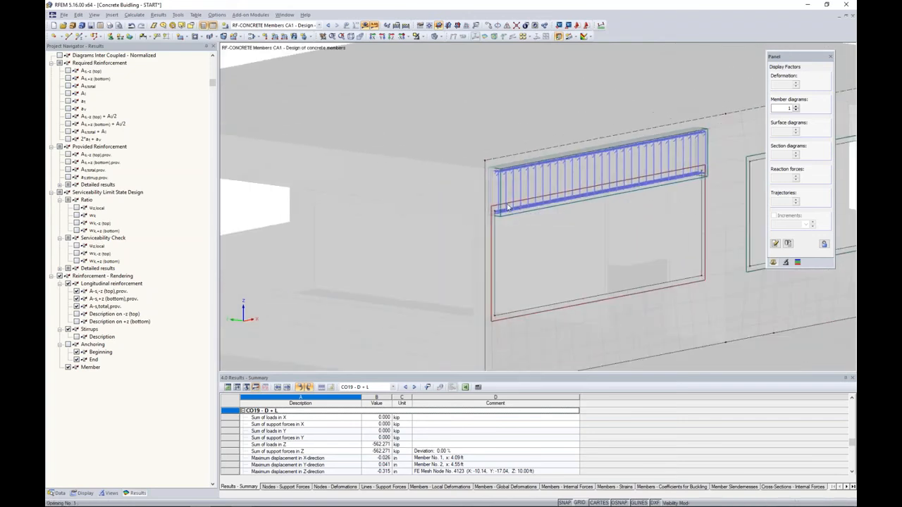
scroll(508, 208, down, 1)
ctrl+middle_drag(545, 256, 483, 227)
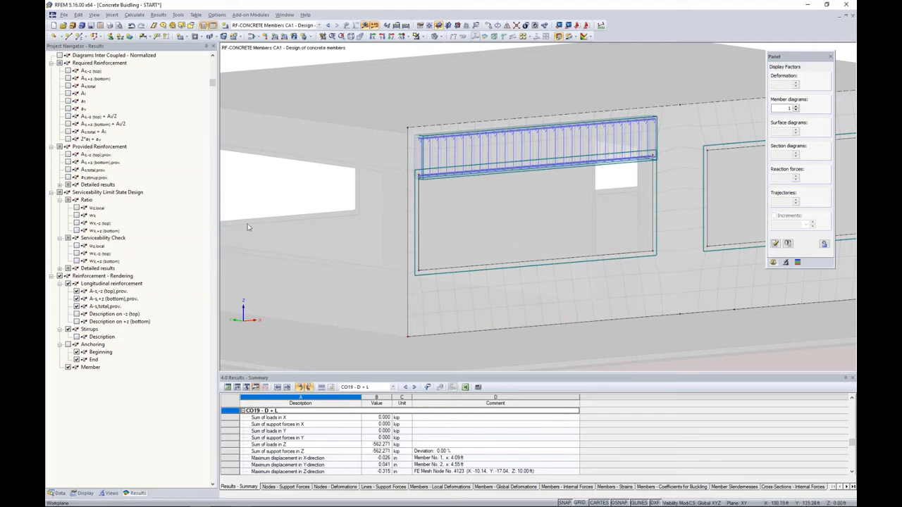
- Turn off the results display and cancel the visibility mode so the complete building model is shown
click(364, 26)
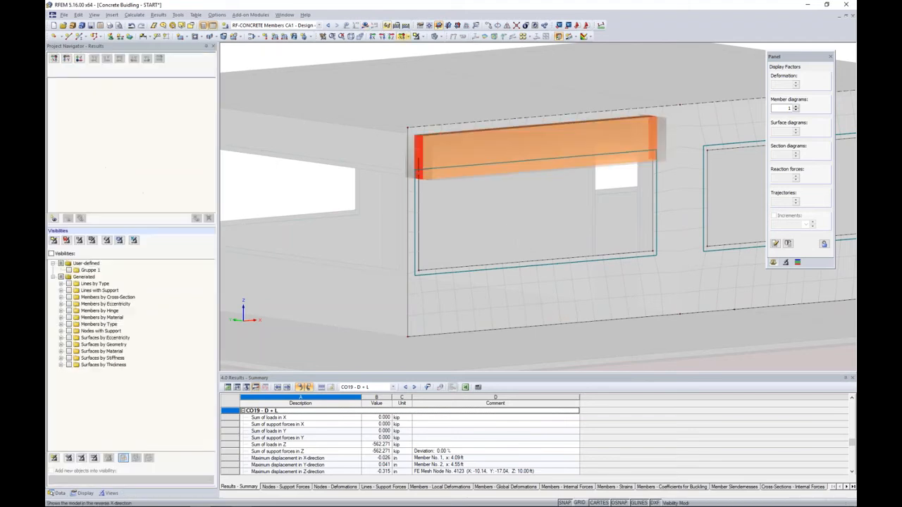
click(420, 36)
click(435, 110)
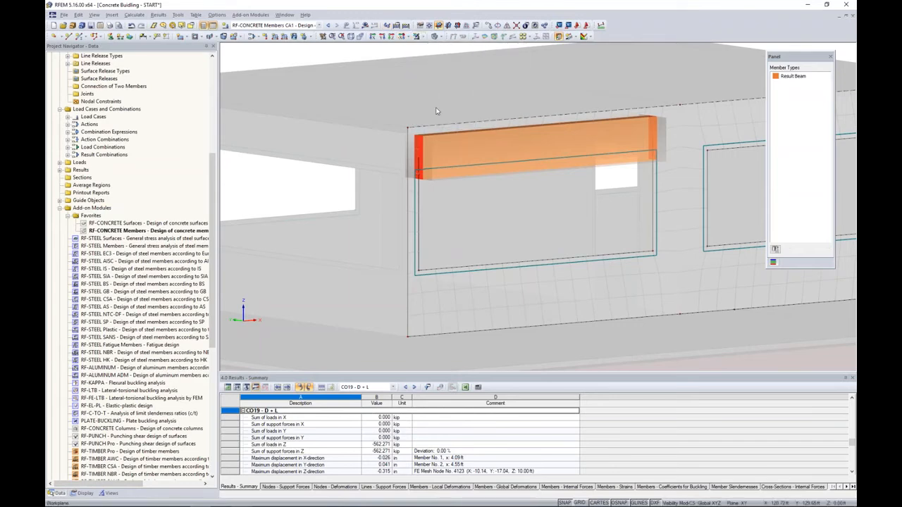
scroll(493, 143, up, 3)
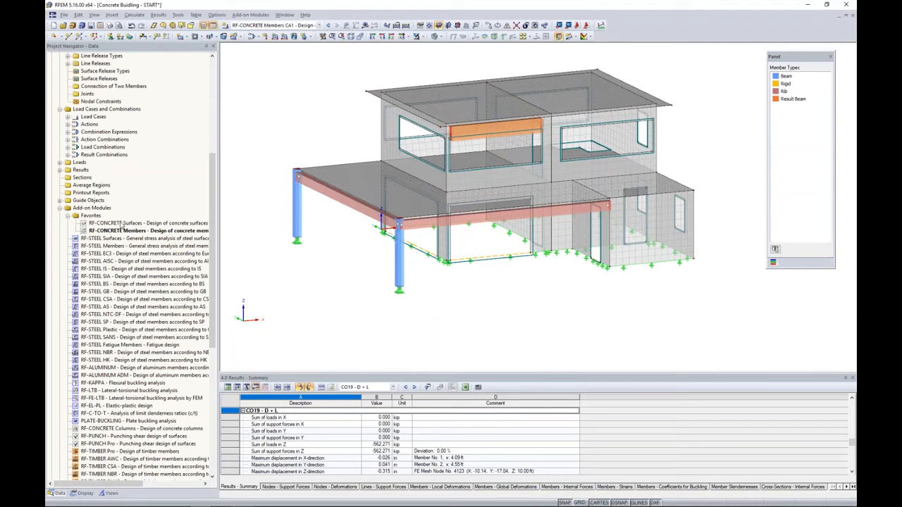
- Open the RF-CONCRETE Surfaces add-on module and choose ACI 318-14 as the design standard
double_click(121, 225)
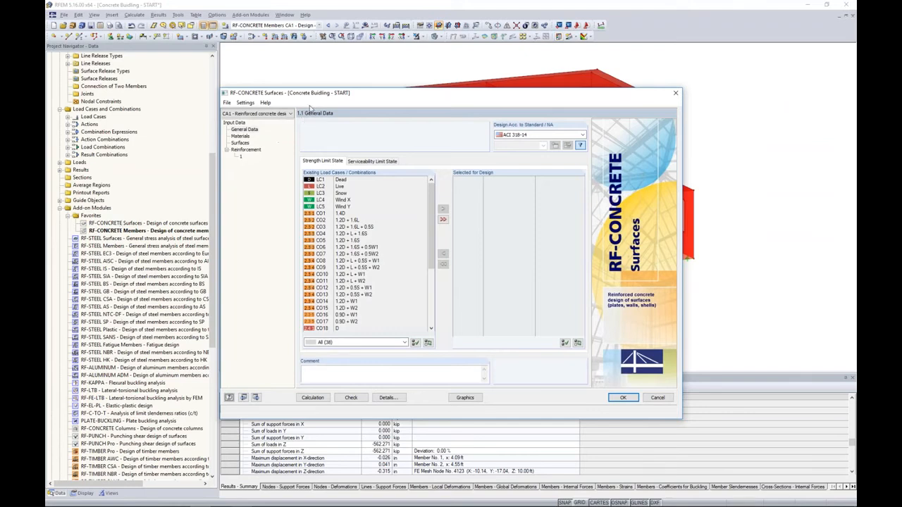
drag(315, 97, 317, 89)
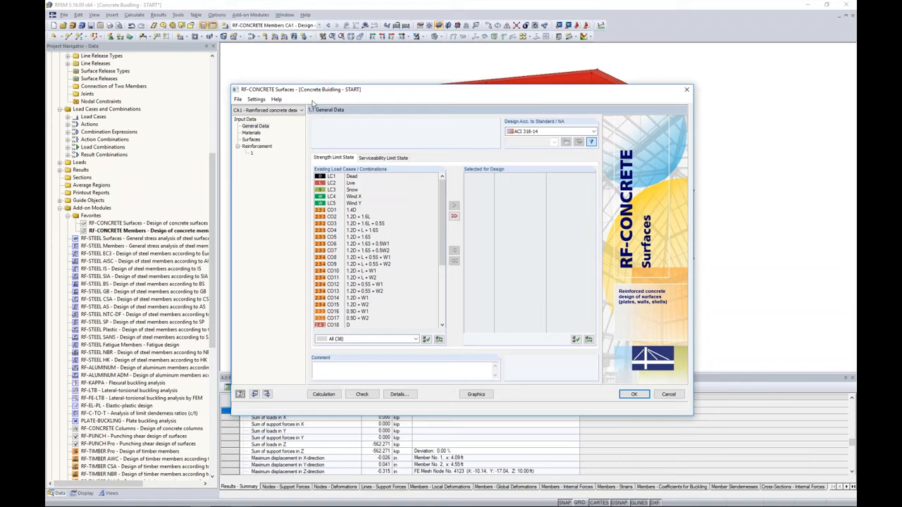
click(525, 132)
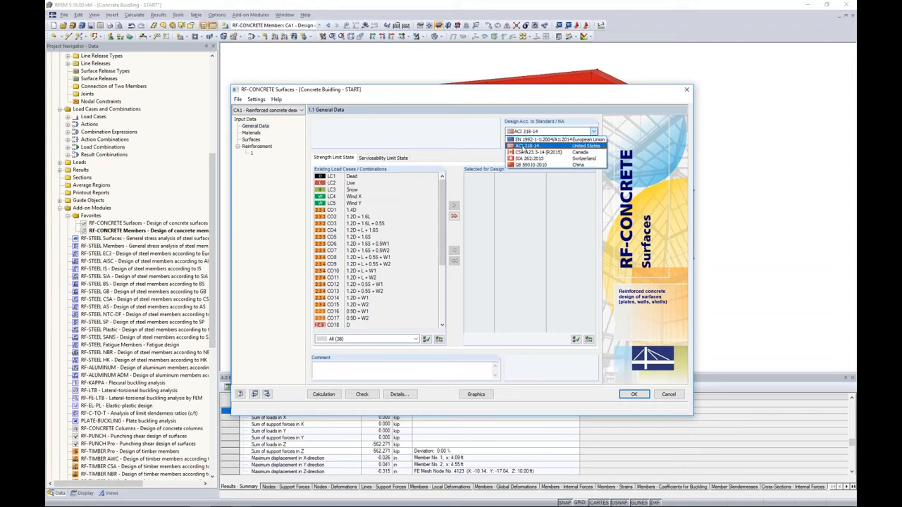
click(525, 145)
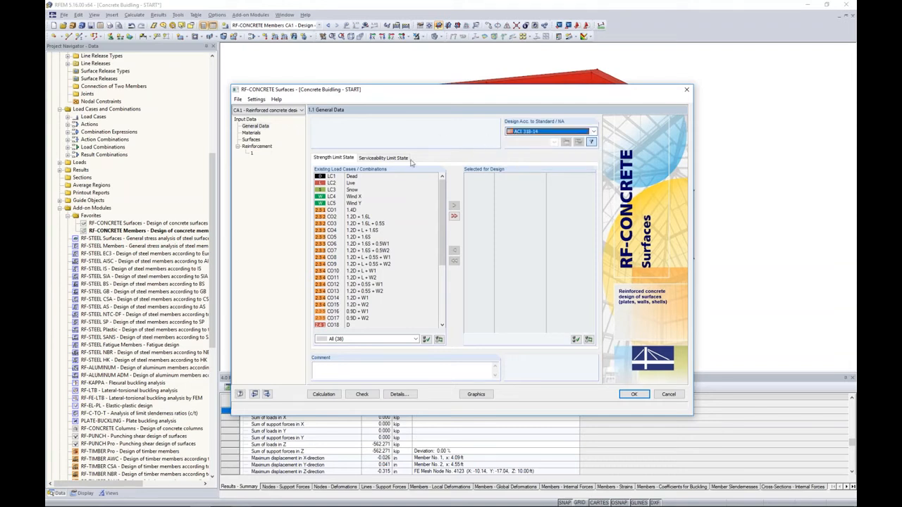
- Add load combinations CO1 to CO17 to the surface design for the strength limit state
click(379, 211)
scroll(378, 232, down, 1)
shift+click(380, 297)
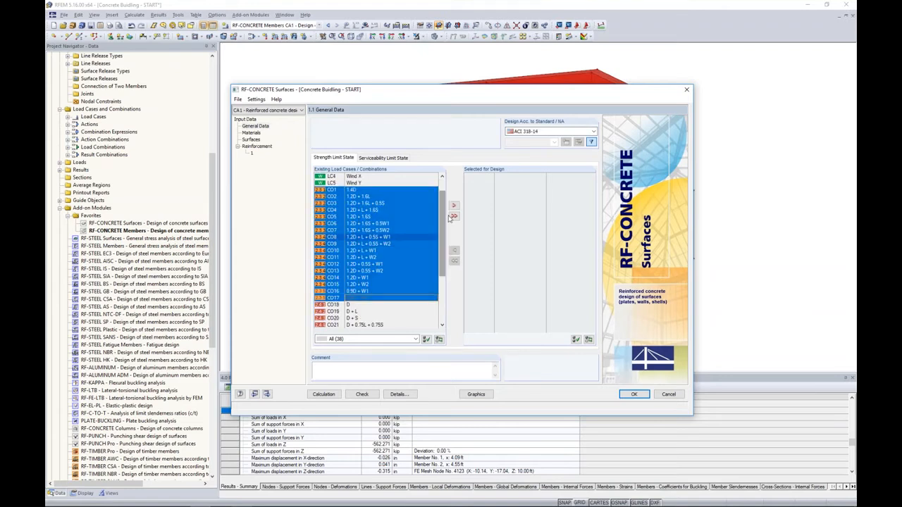
click(453, 205)
- Add load combinations CO18 to CO31 to the surface design for the serviceability limit state
click(398, 159)
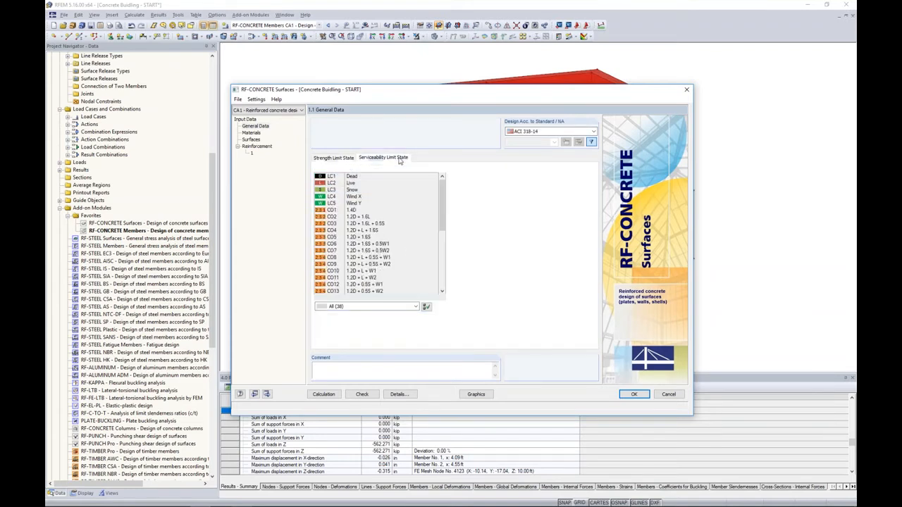
scroll(379, 203, down, 4)
click(381, 244)
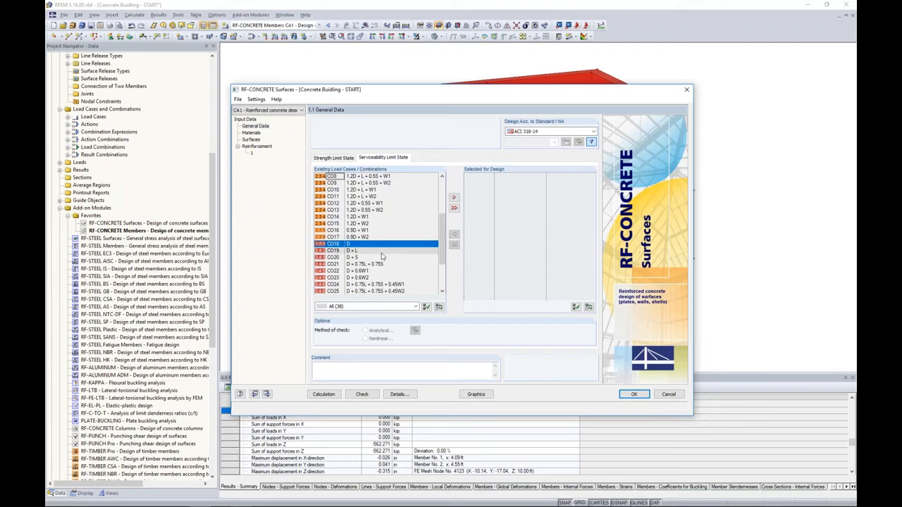
scroll(381, 257, down, 3)
shift+click(381, 277)
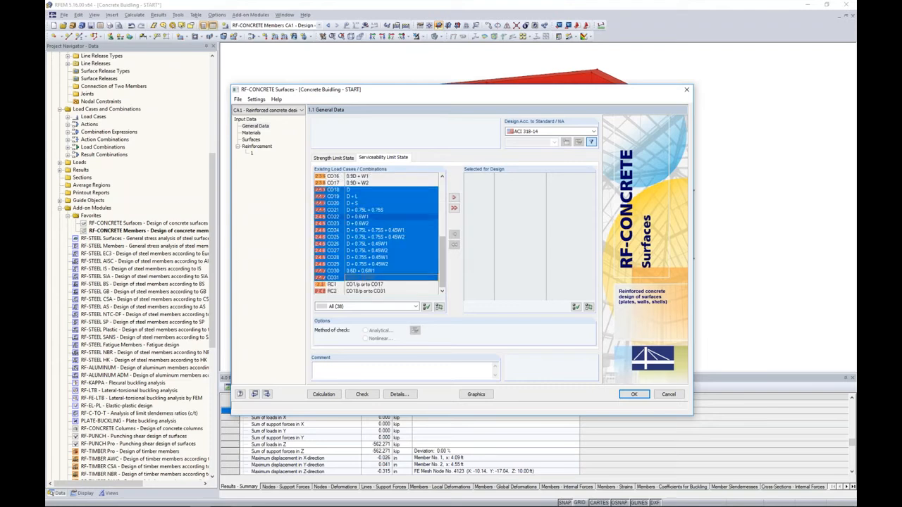
click(454, 198)
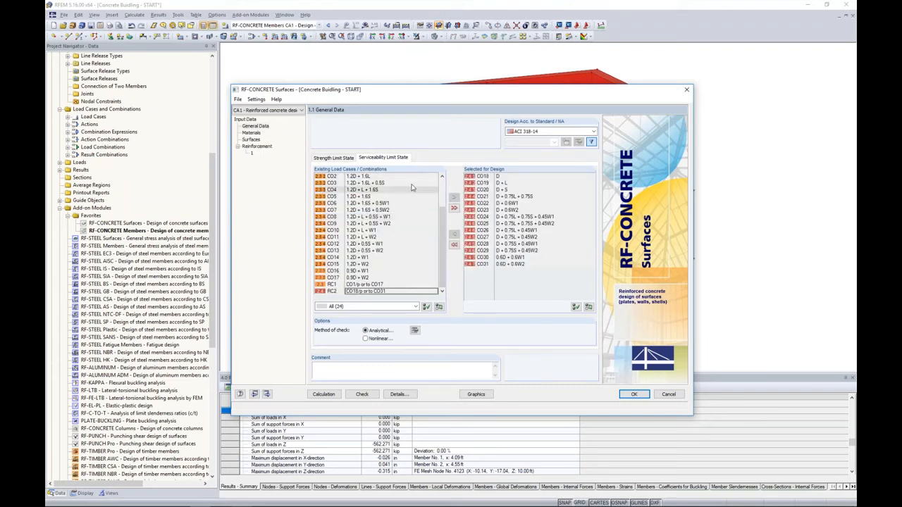
- Enable deflection design with RF-CONCRETE Deflect in the analytical serviceability method settings and deselect long-term deflection
click(415, 331)
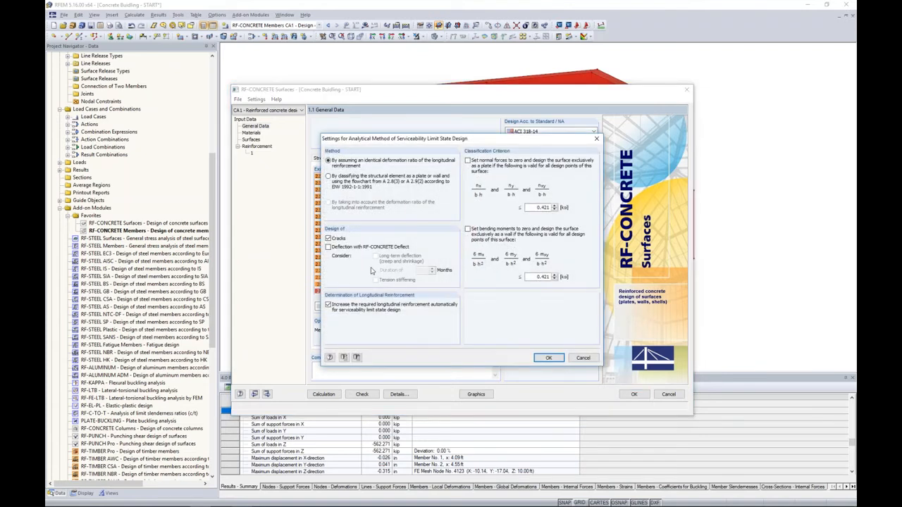
click(328, 247)
key(Return)
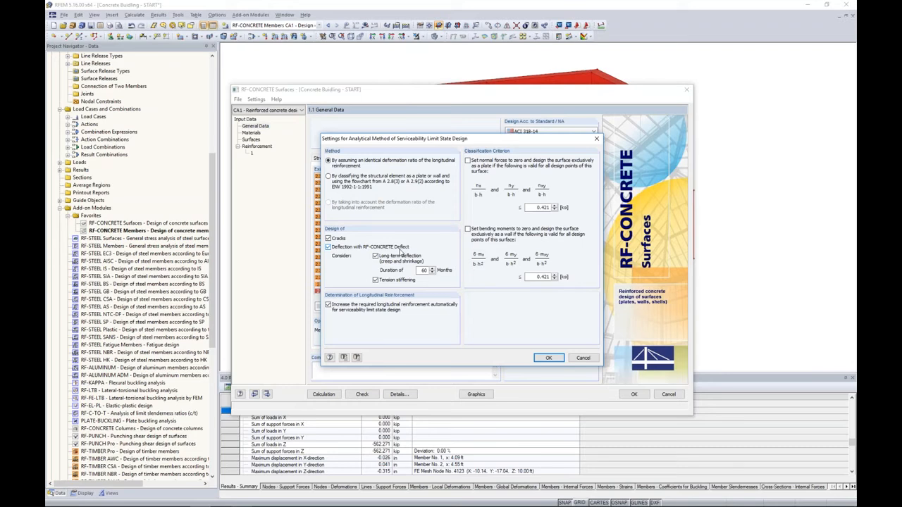
click(375, 257)
click(545, 358)
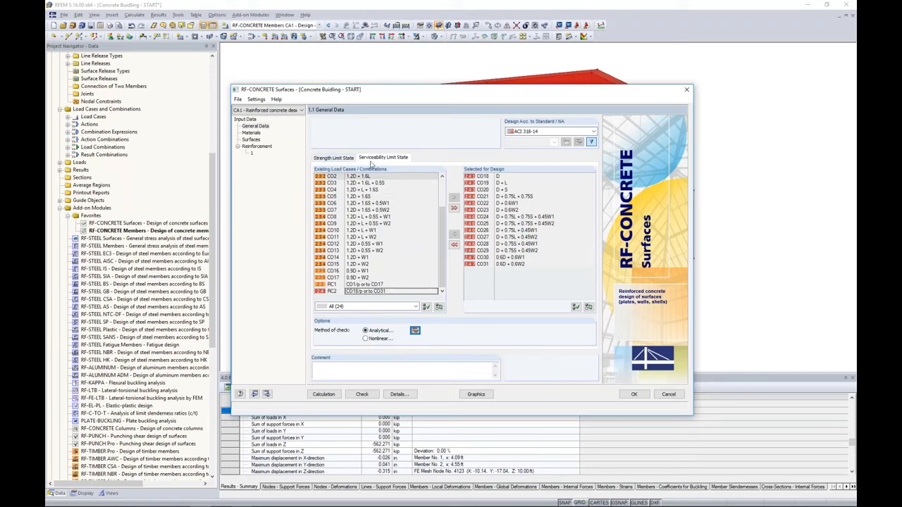
- Set a user-defined absolute deformation limit of 1 in for all surfaces in the serviceability check
click(252, 133)
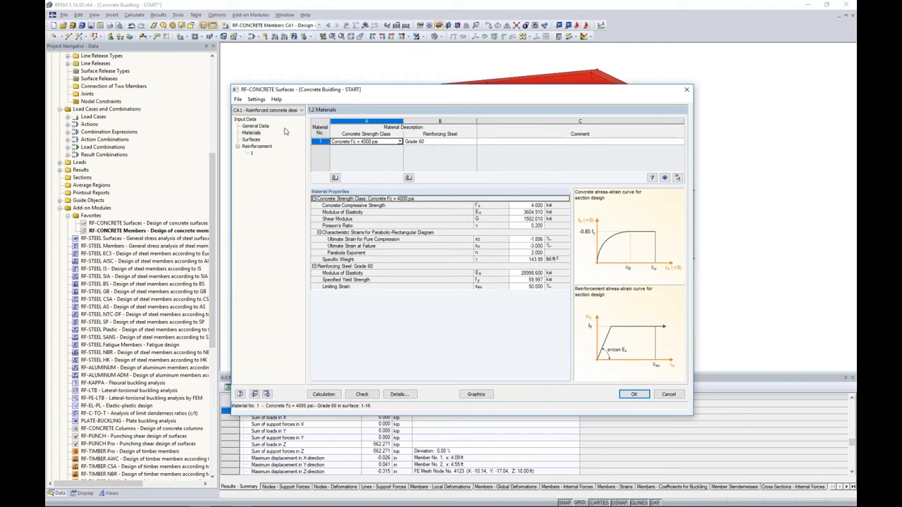
click(251, 139)
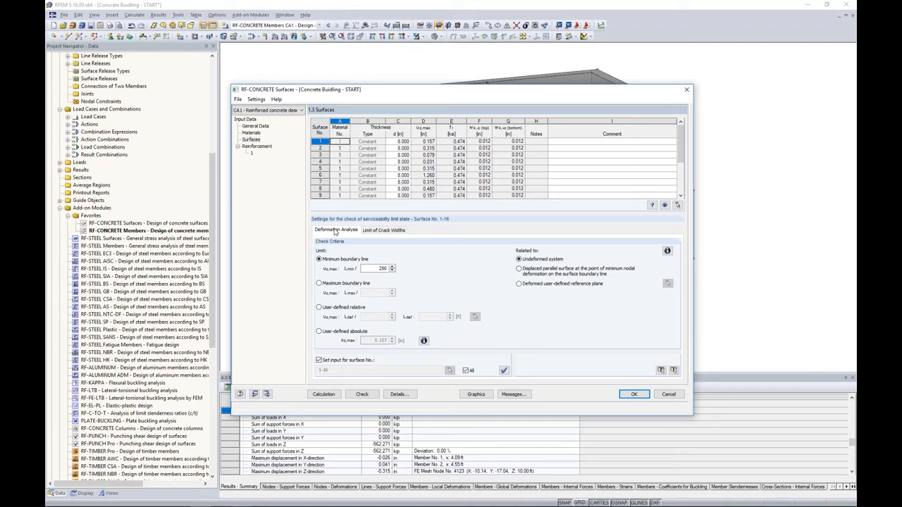
click(373, 268)
drag(378, 269, 392, 269)
click(379, 268)
click(318, 283)
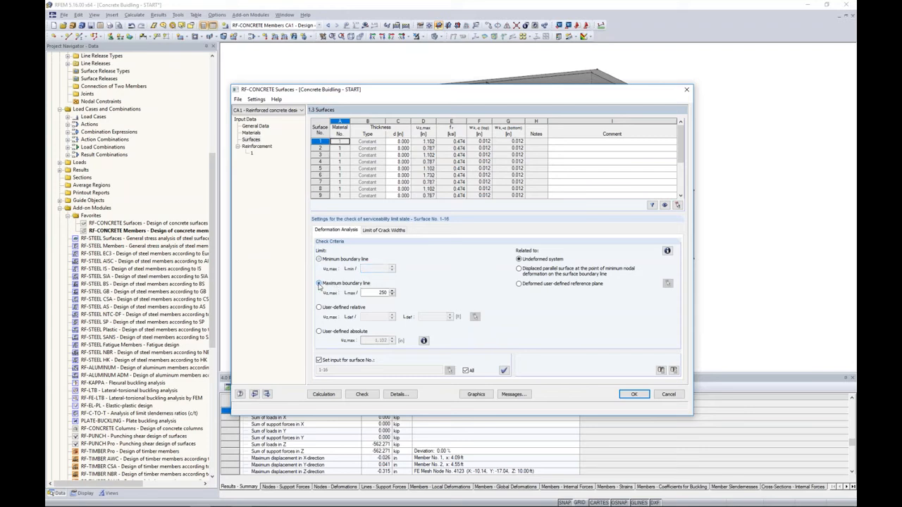
click(319, 331)
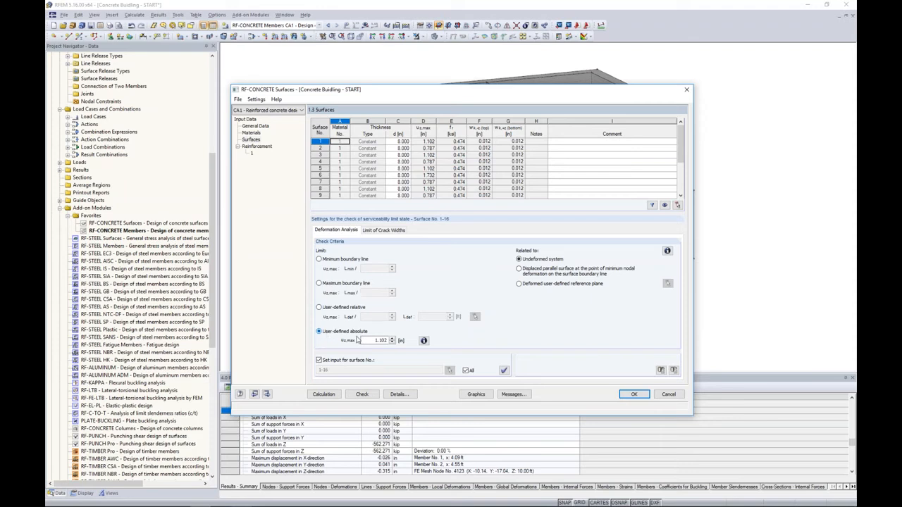
double_click(380, 340)
text(1)
- Choose the allowable crack width limits for the top and bottom faces of all surfaces
click(383, 231)
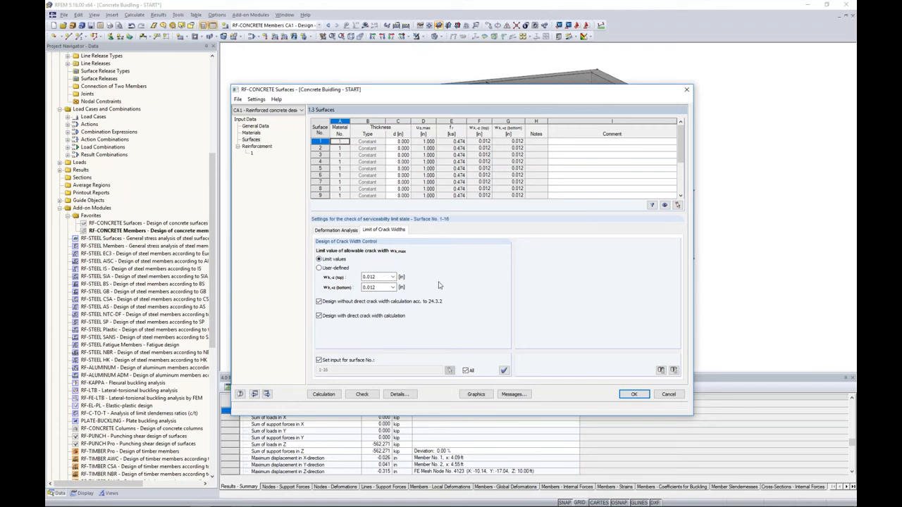
click(392, 277)
click(394, 320)
click(393, 287)
click(388, 331)
- Name the reinforcement group Walls and apply it only to wall surfaces 14 and 15, picked in the model
click(259, 146)
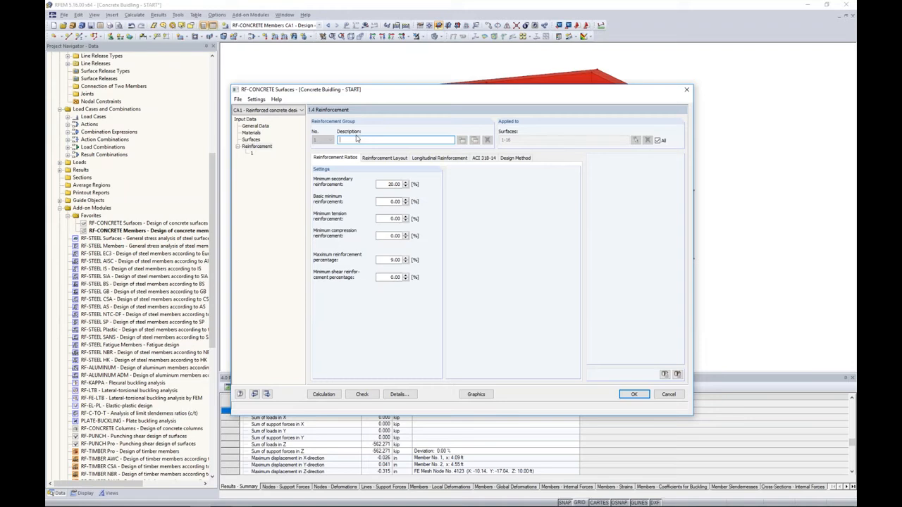
text(Walls)
click(657, 140)
click(657, 141)
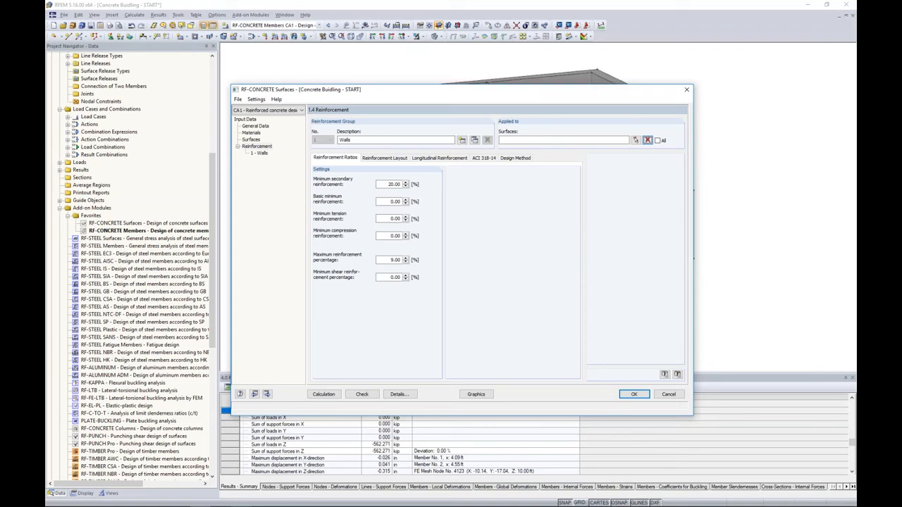
click(636, 141)
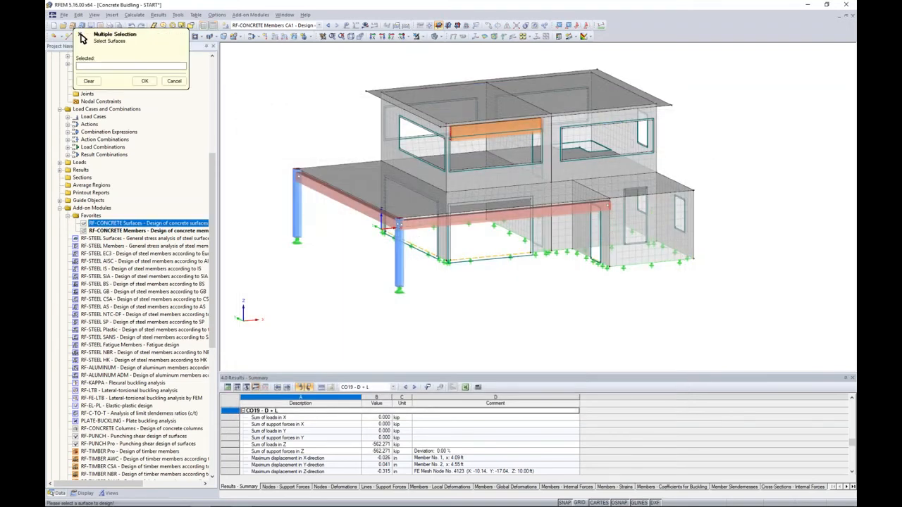
click(495, 273)
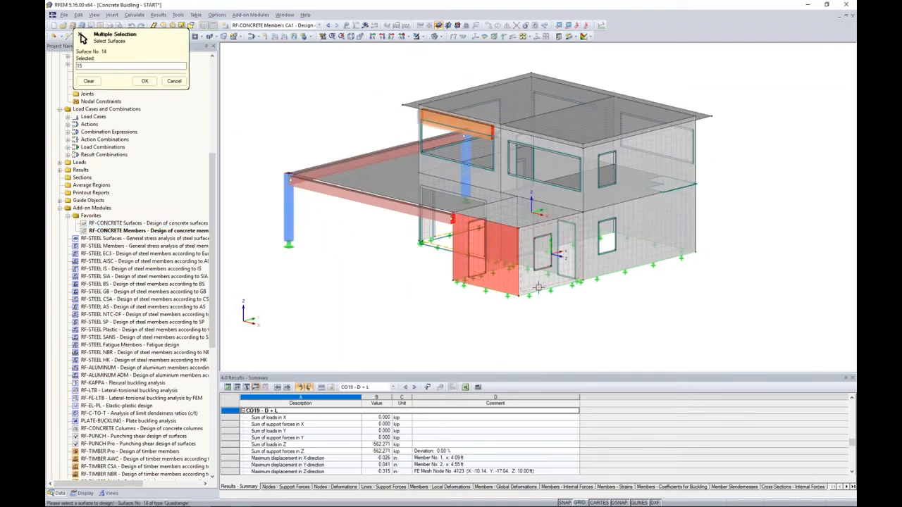
click(539, 287)
ctrl+middle_drag(477, 308, 736, 303)
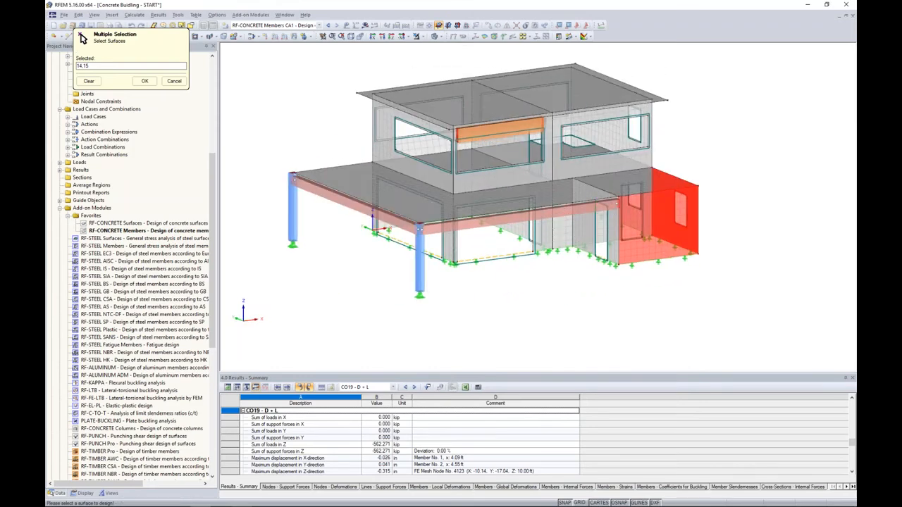
click(142, 82)
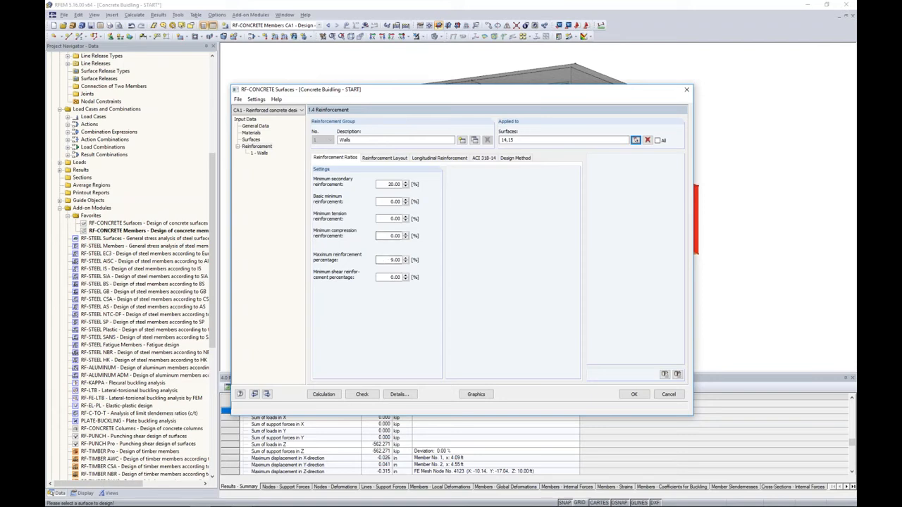
- Refer the walls' concrete cover to the edge and set the top and bottom cover to 1.5 in for basic and additional reinforcement
click(378, 159)
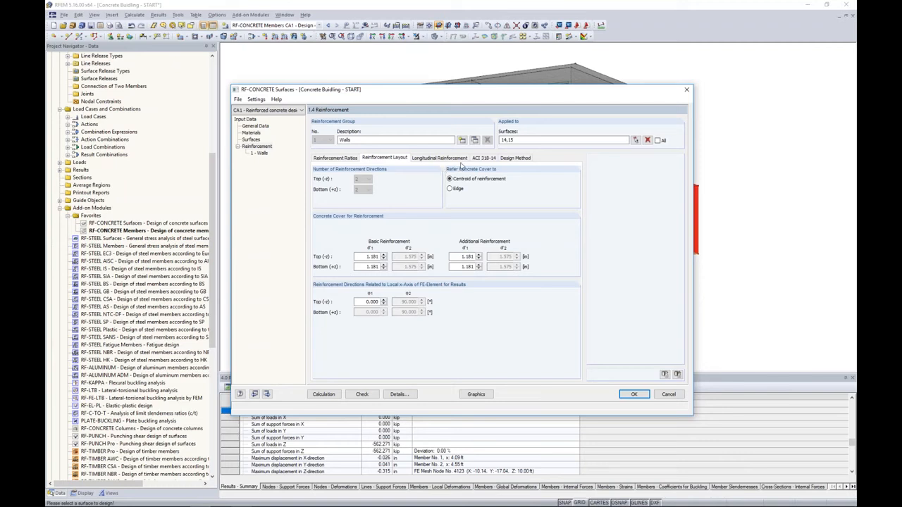
click(450, 189)
drag(360, 258, 410, 257)
text(1.5)
key(Tab)
text(1.5)
key(Tab)
text(1.5)
key(Tab)
text(1.5)
key(Tab)
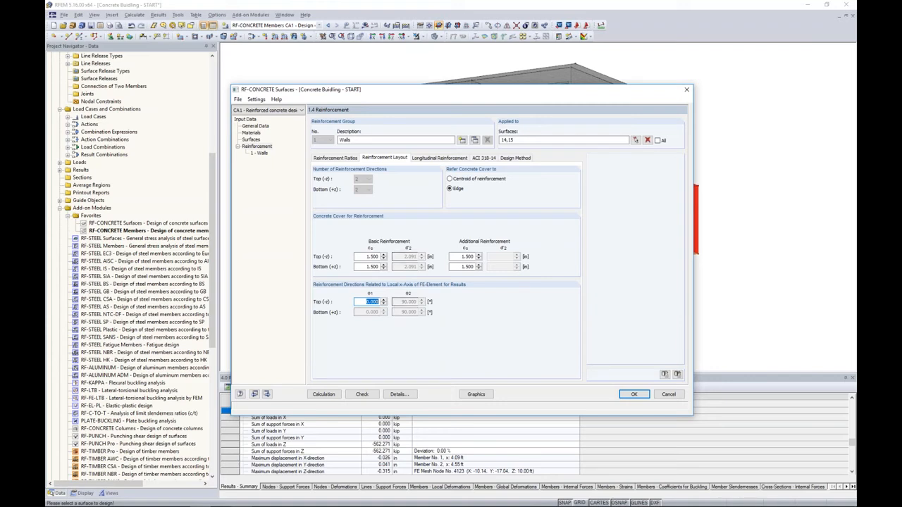
- Provide basic longitudinal wall reinforcement of 0.625 in bars at 12 in spacing, top and bottom, in both reinforcement directions
click(429, 159)
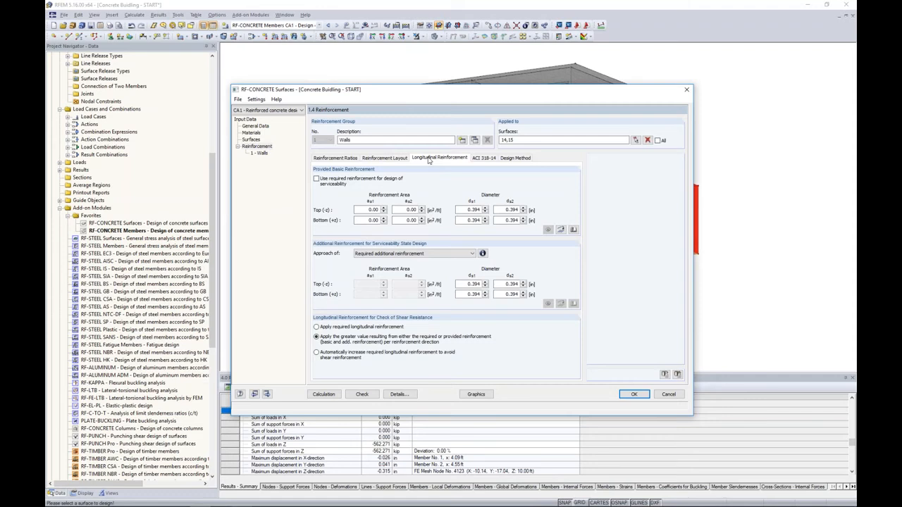
drag(505, 94, 397, 89)
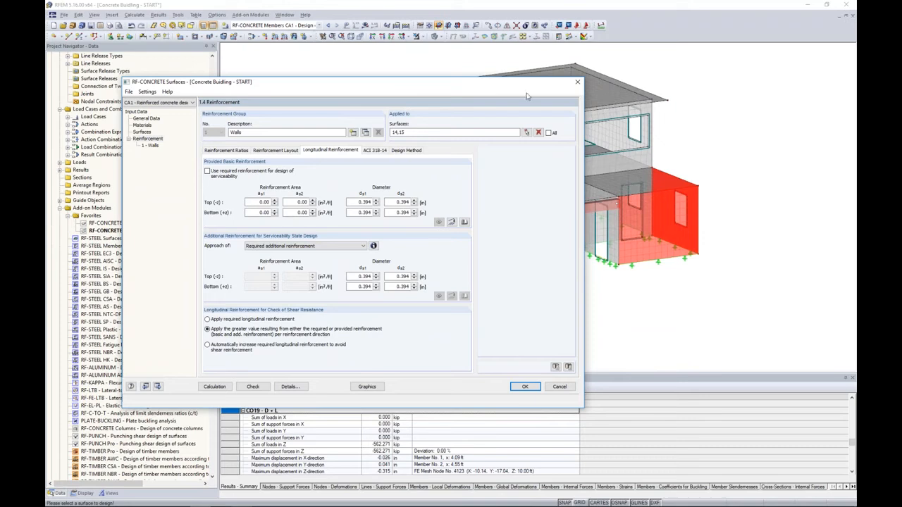
drag(529, 86, 624, 89)
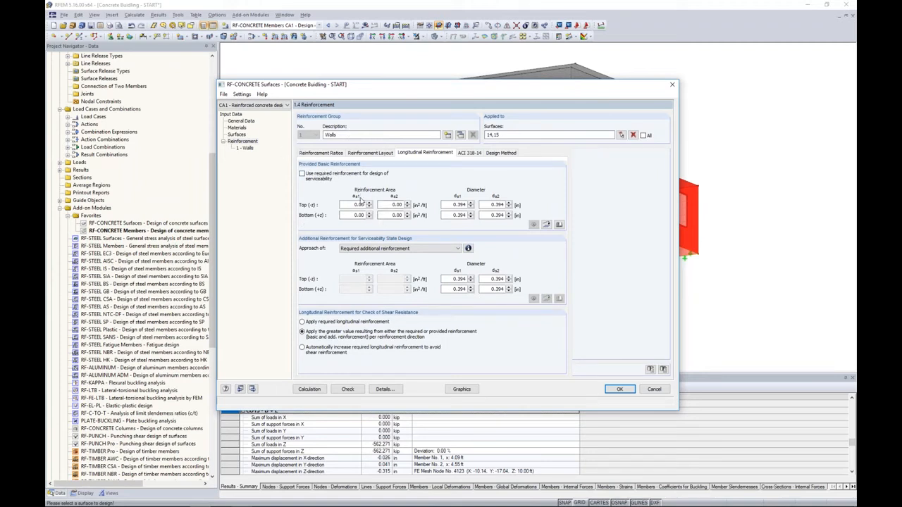
double_click(358, 204)
double_click(358, 215)
double_click(396, 215)
click(547, 225)
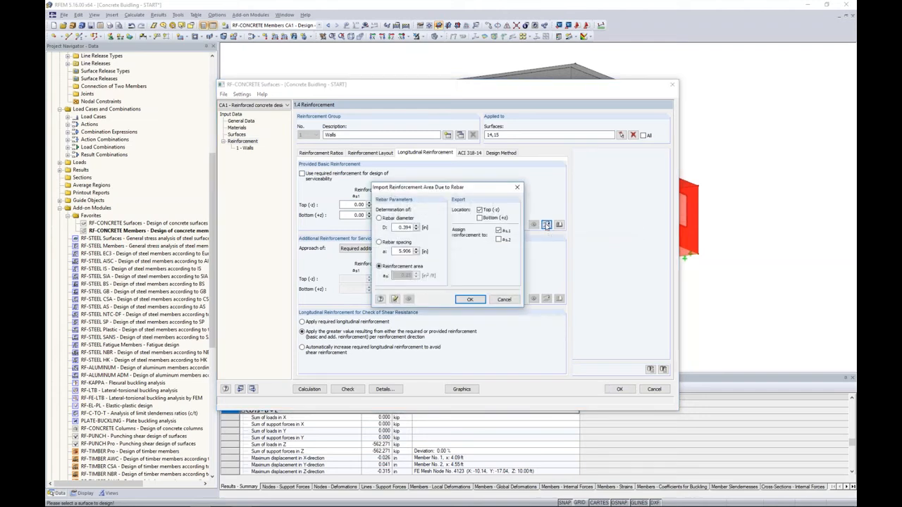
click(480, 218)
click(500, 239)
double_click(396, 228)
text(0.625)
double_click(401, 251)
text(12.0)
click(466, 300)
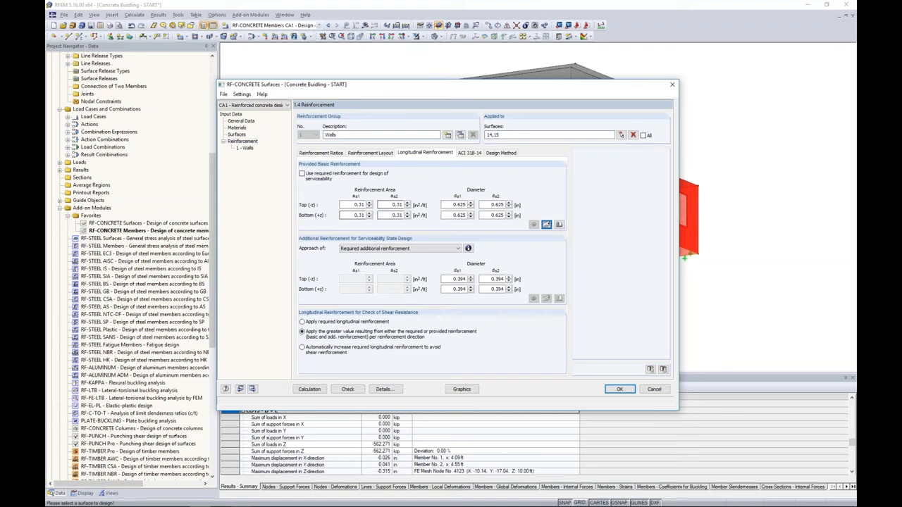
- Use required additional reinforcement for serviceability design and apply the minimum longitudinal reinforcement for walls per Chapter 11 instead of that for plates
click(370, 251)
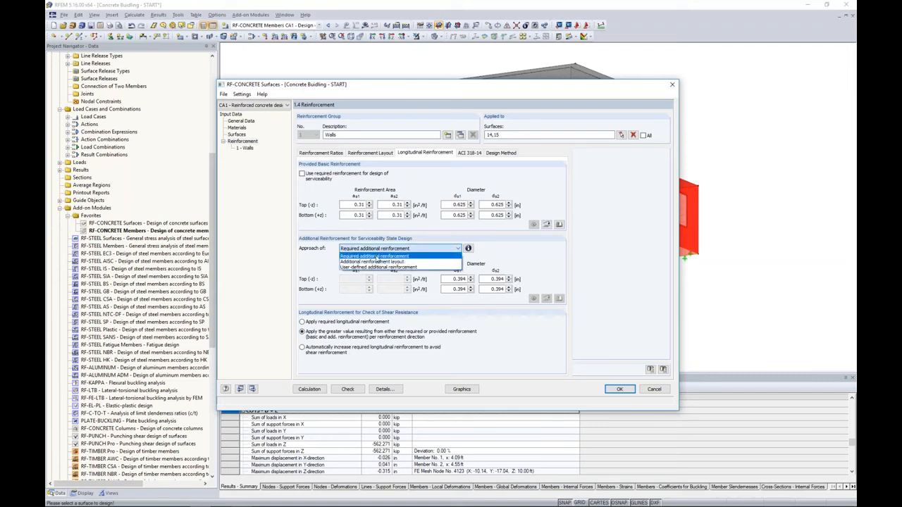
click(374, 257)
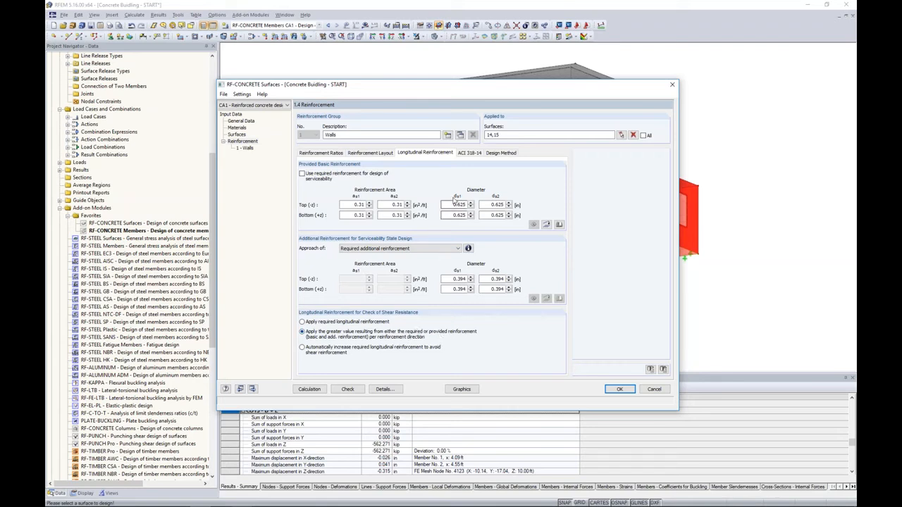
click(468, 154)
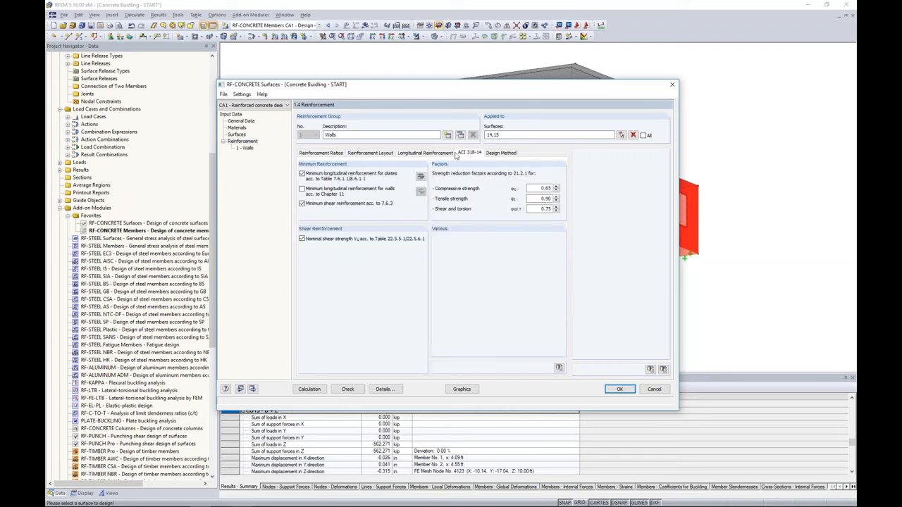
click(302, 190)
click(301, 173)
click(505, 154)
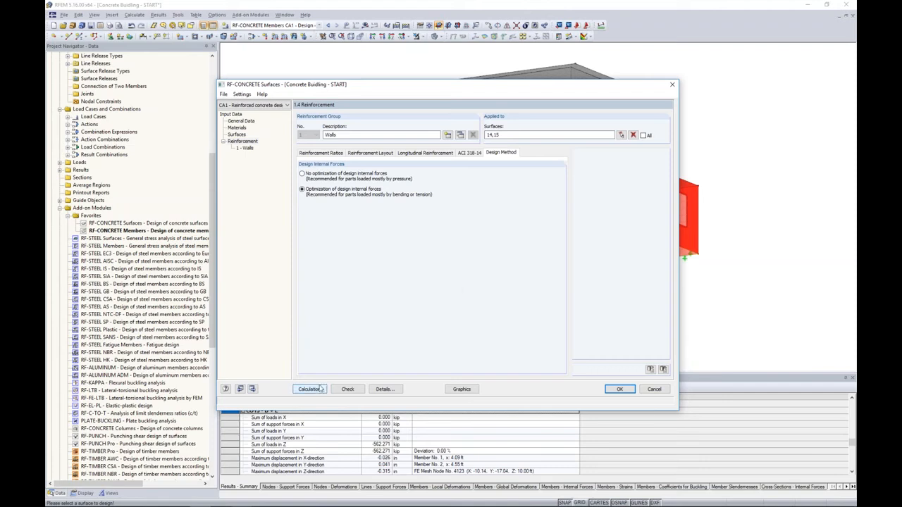
click(620, 388)
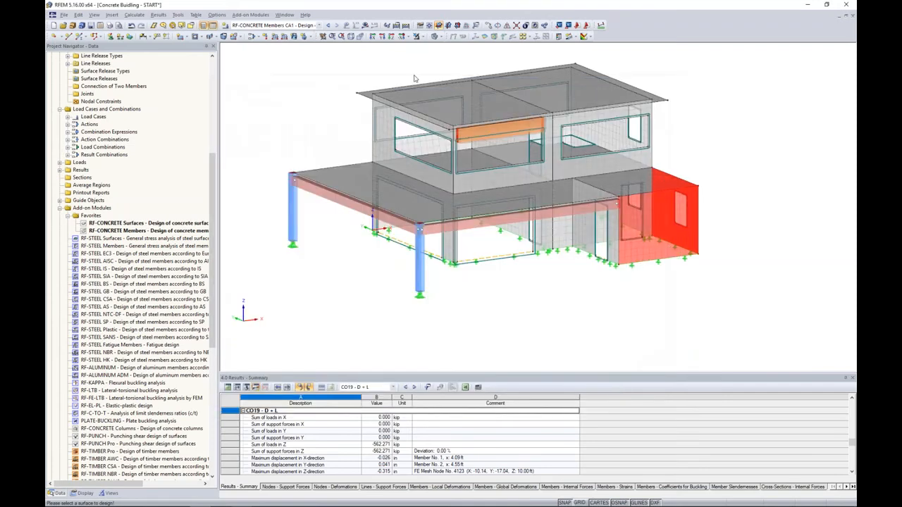
- Switch to the Concrete Buidling - WALLS model and review the required surface reinforcement in total and by surface
click(285, 14)
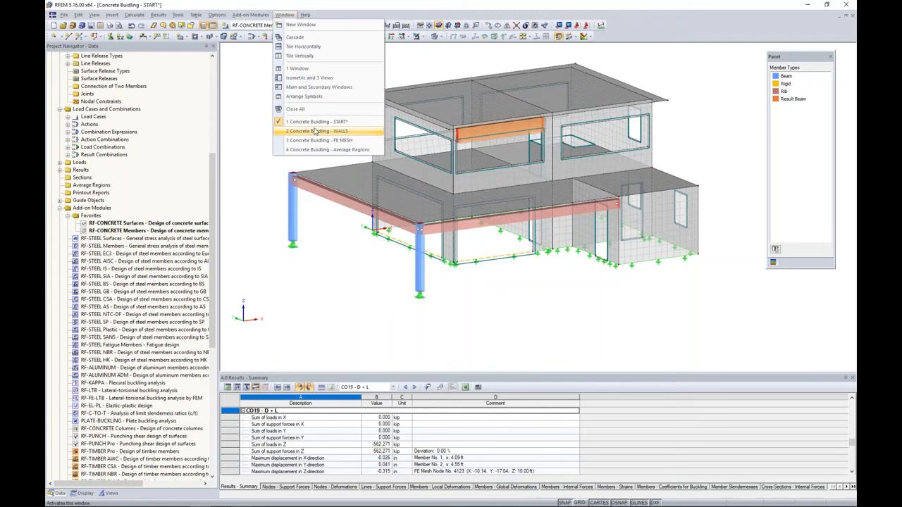
click(315, 131)
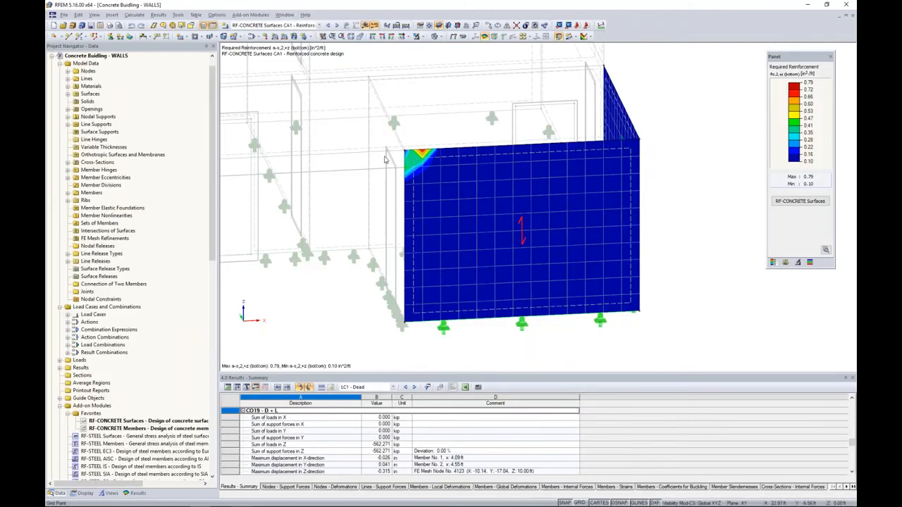
click(780, 204)
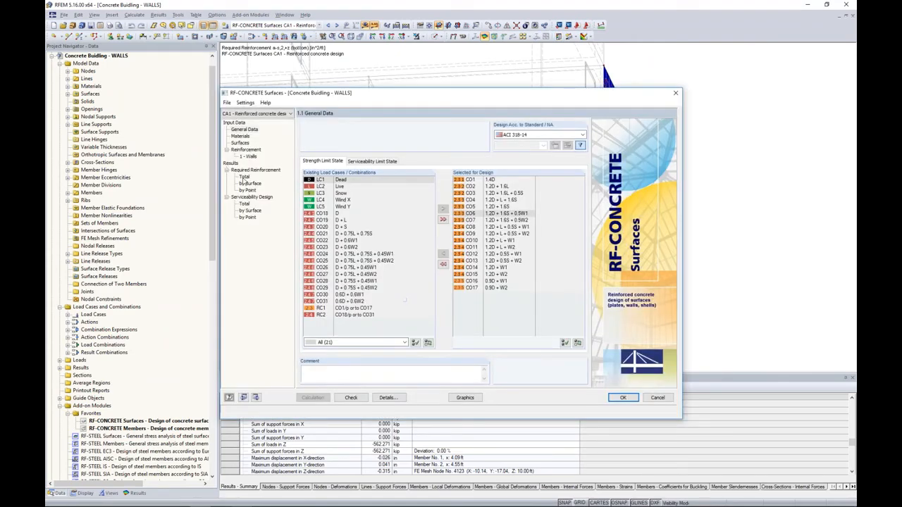
click(244, 177)
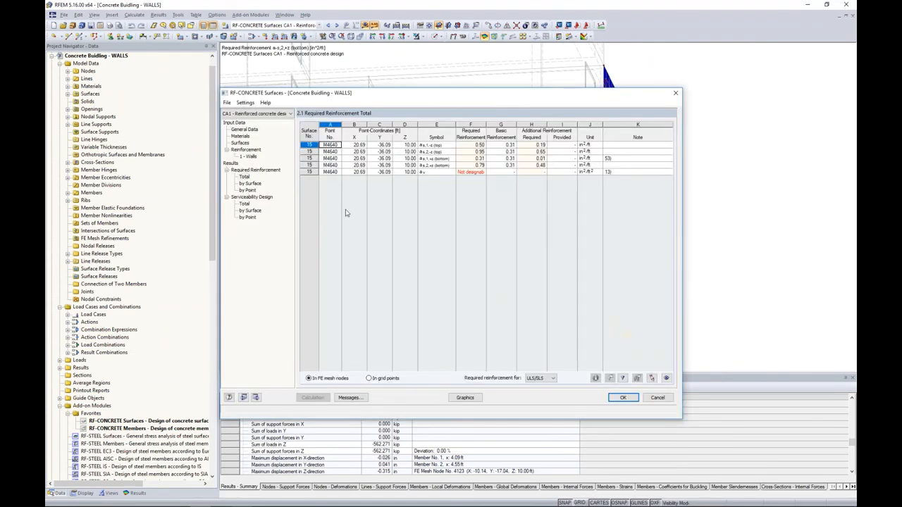
click(254, 184)
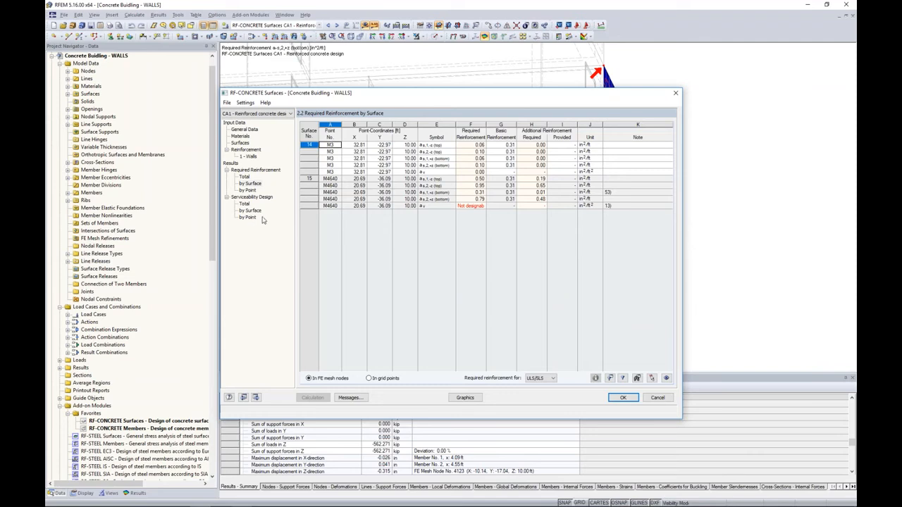
- Examine the required reinforcement by surface for surfaces 14 and 15, including the shear reinforcement row, and compare the governing locations with the model
drag(359, 99, 362, 130)
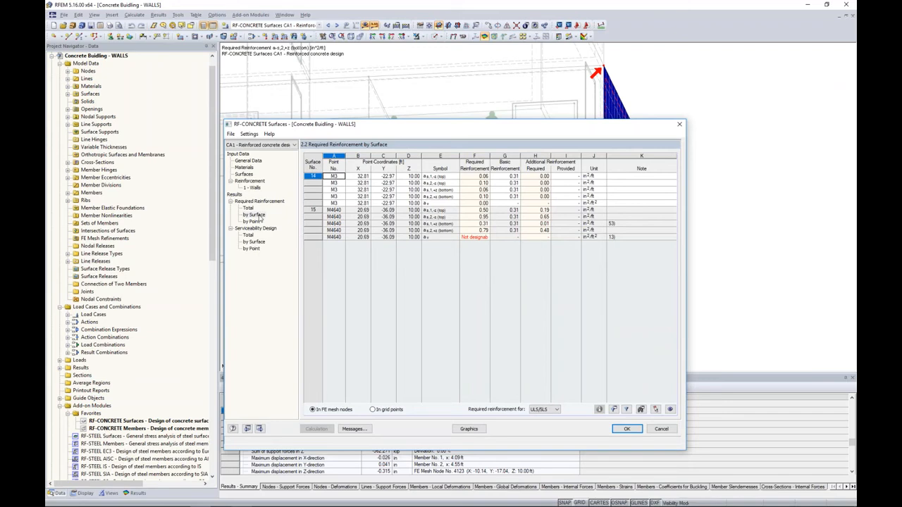
drag(391, 130, 391, 258)
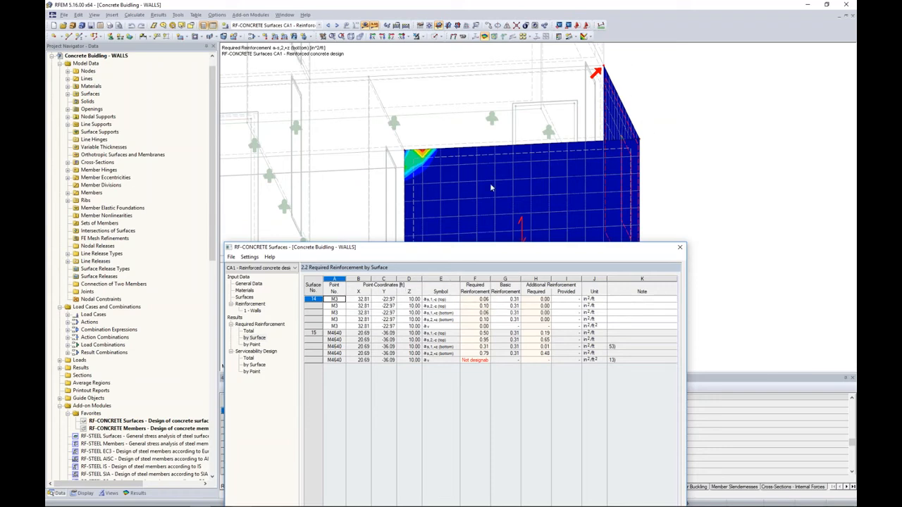
drag(492, 254, 503, 124)
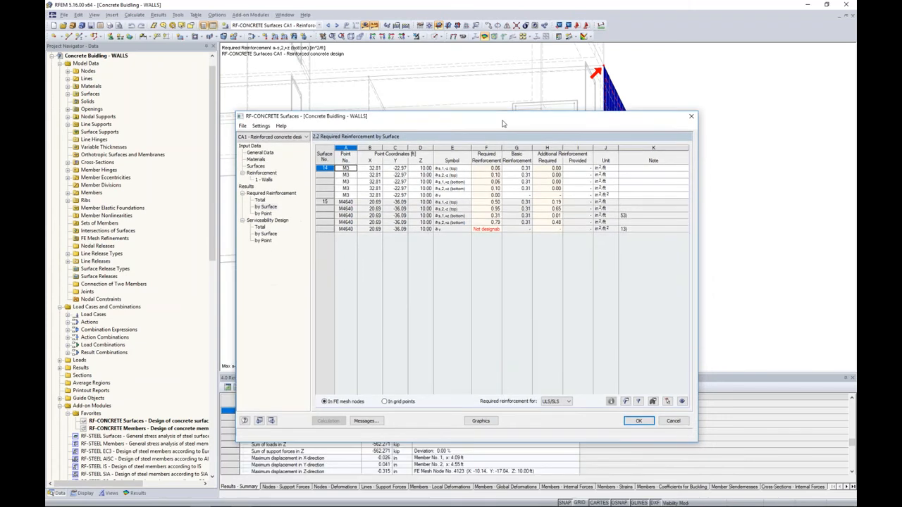
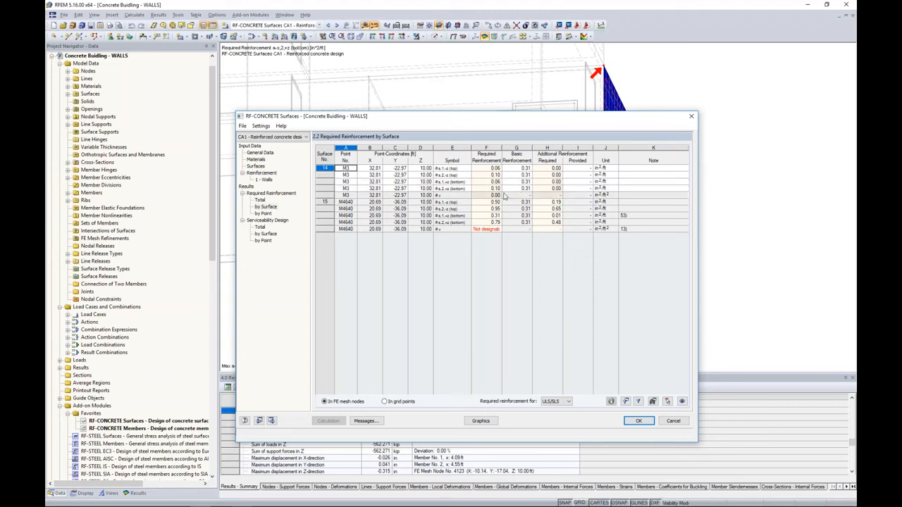
click(420, 201)
drag(466, 117, 489, 102)
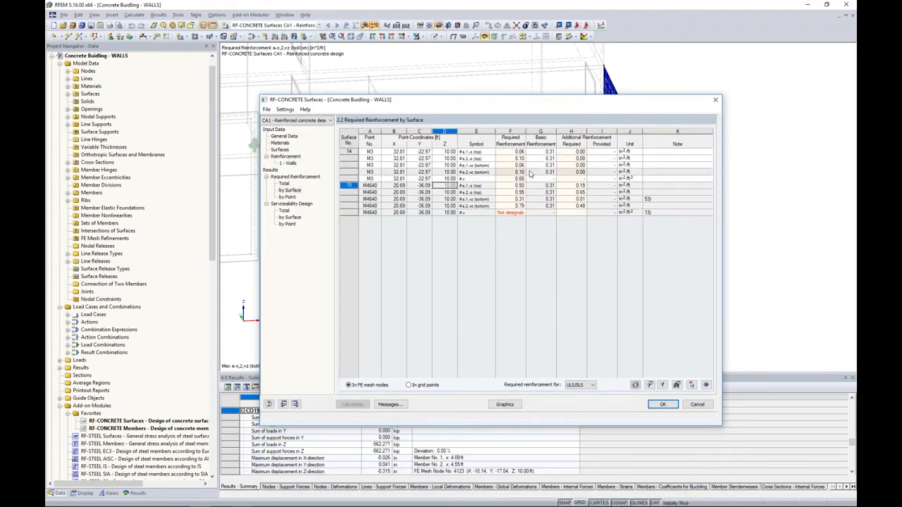
click(516, 193)
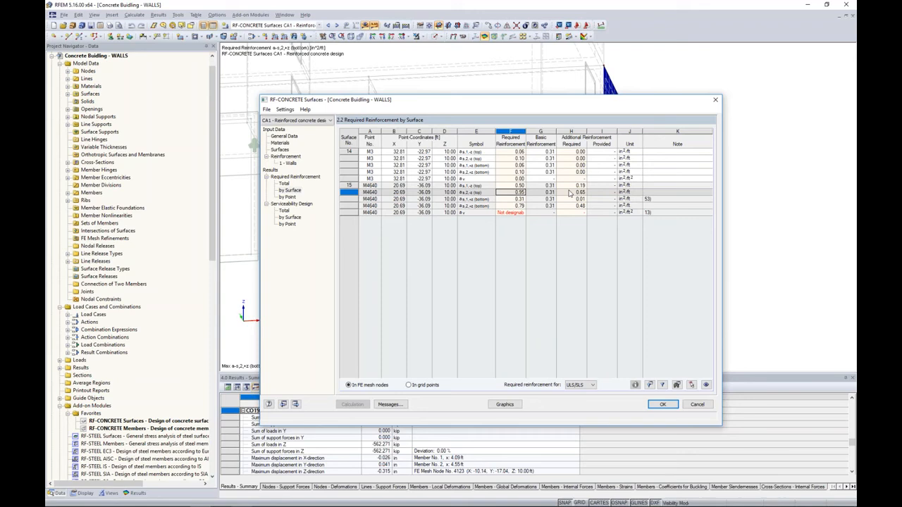
click(523, 212)
double_click(525, 141)
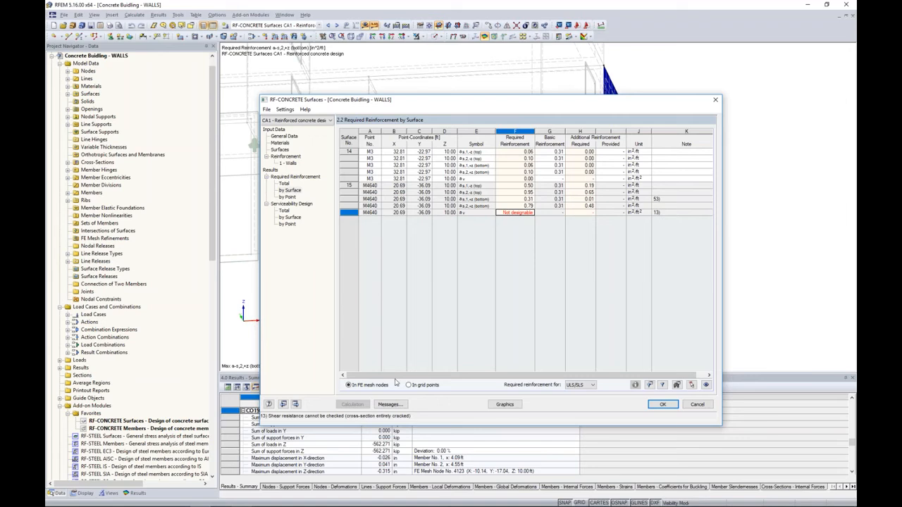
drag(513, 103, 497, 243)
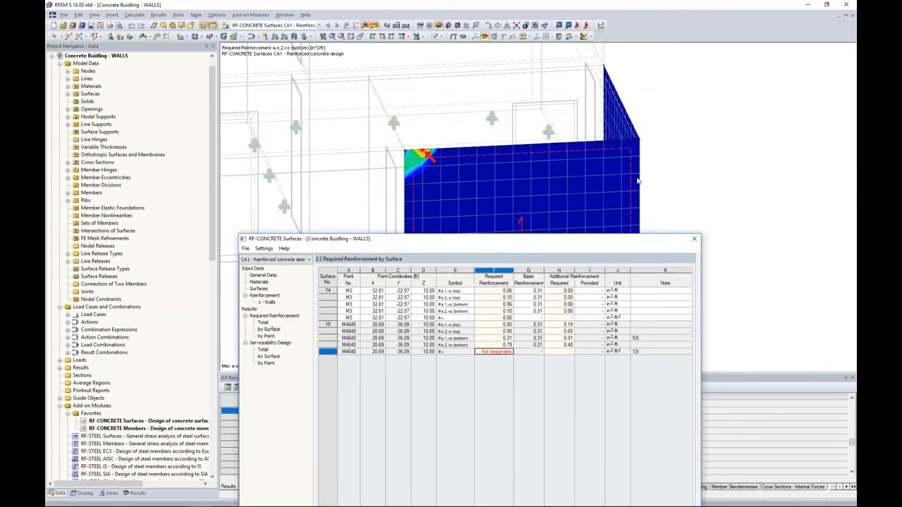
drag(602, 242, 607, 130)
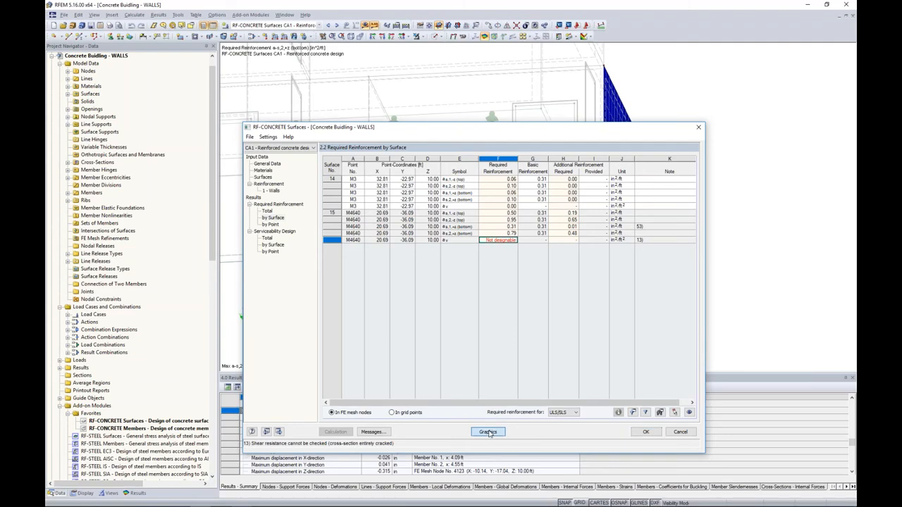
- Close the RF-CONCRETE Surfaces results and examine the required reinforcement contours for each top and bottom direction, down to the wall's upper corner
click(645, 431)
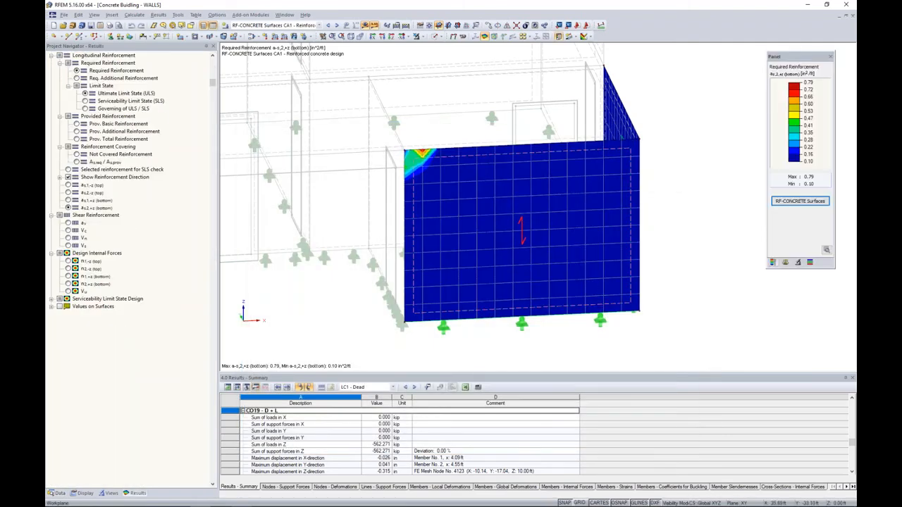
ctrl+middle_drag(682, 288, 610, 241)
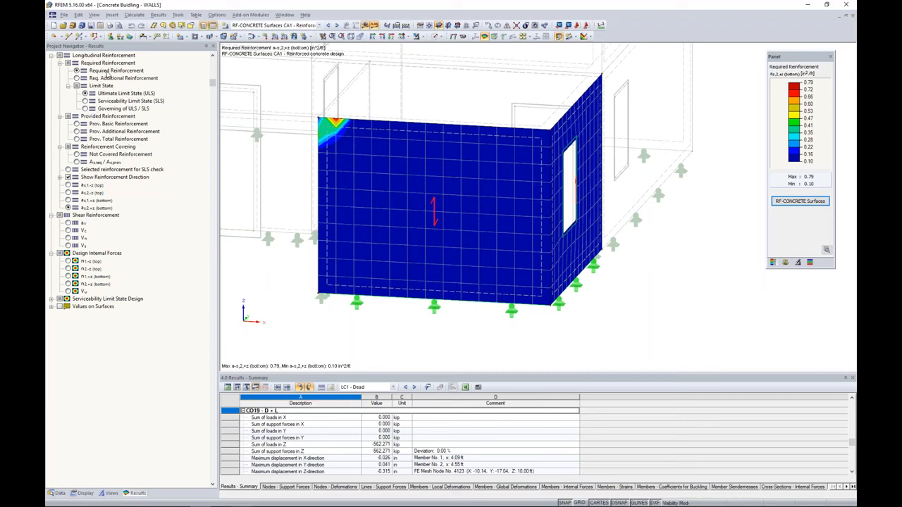
click(68, 185)
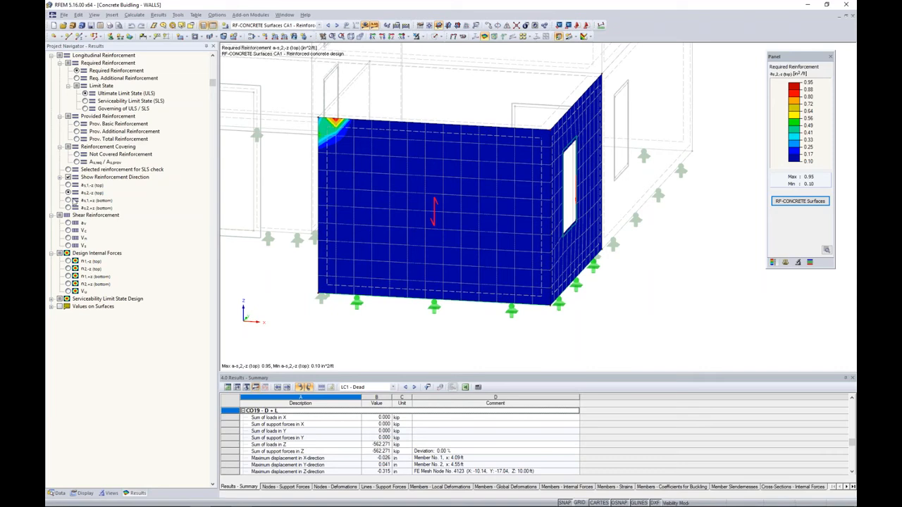
click(68, 200)
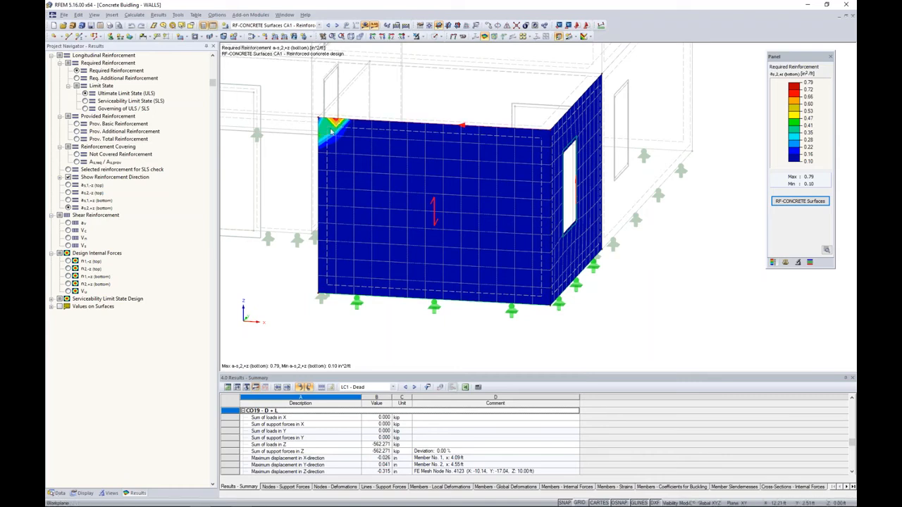
ctrl+middle_drag(310, 175, 432, 208)
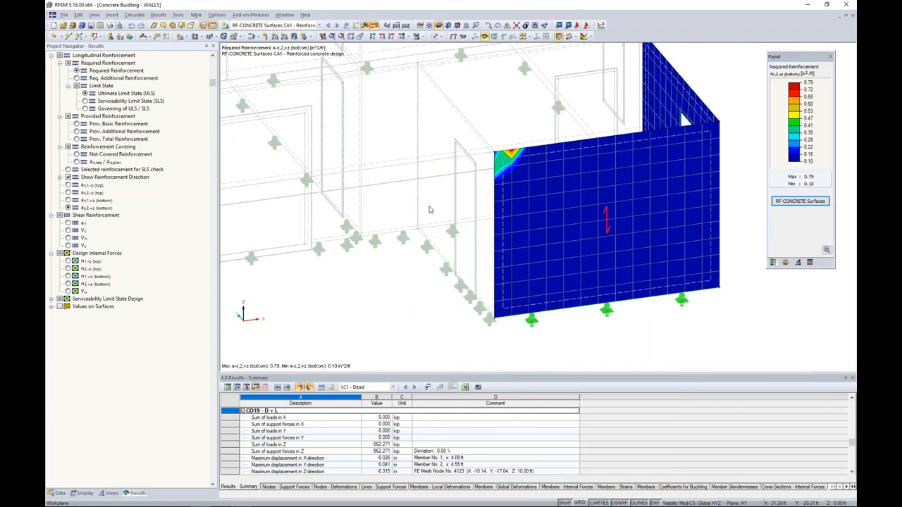
scroll(497, 169, up, 2)
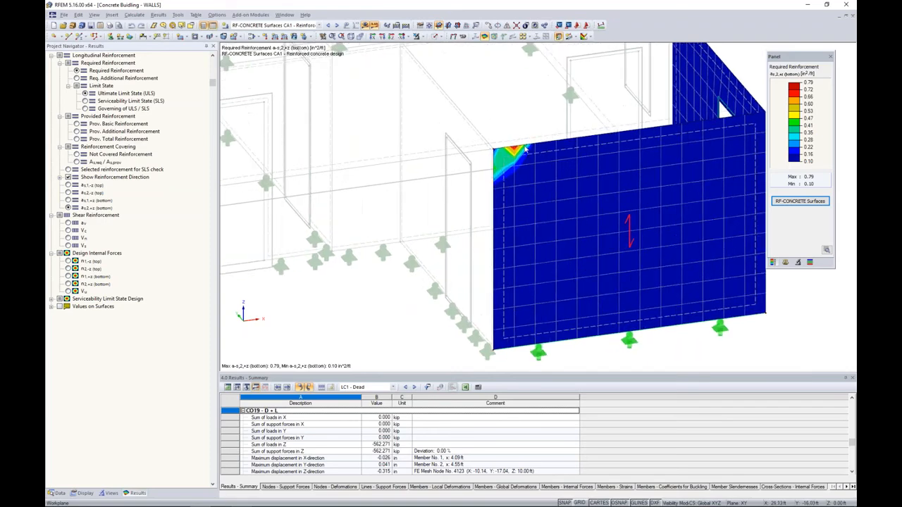
scroll(500, 158, up, 2)
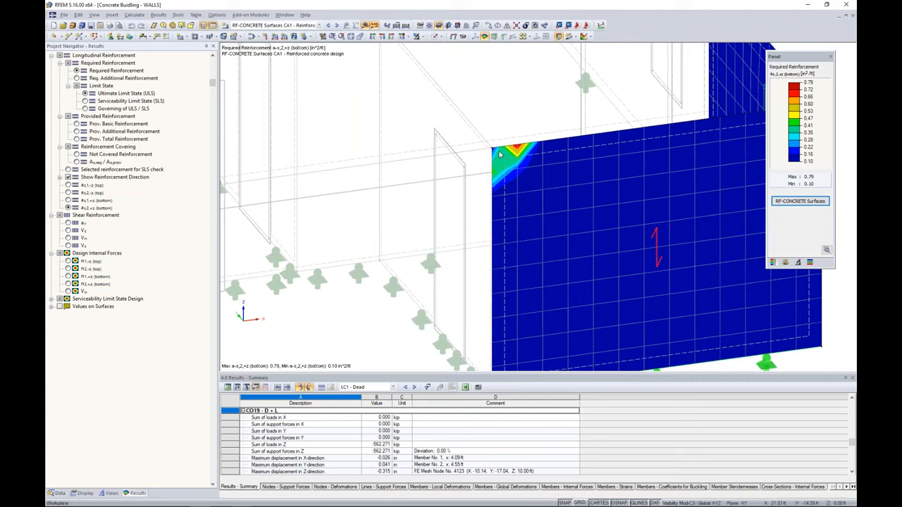
scroll(500, 155, up, 2)
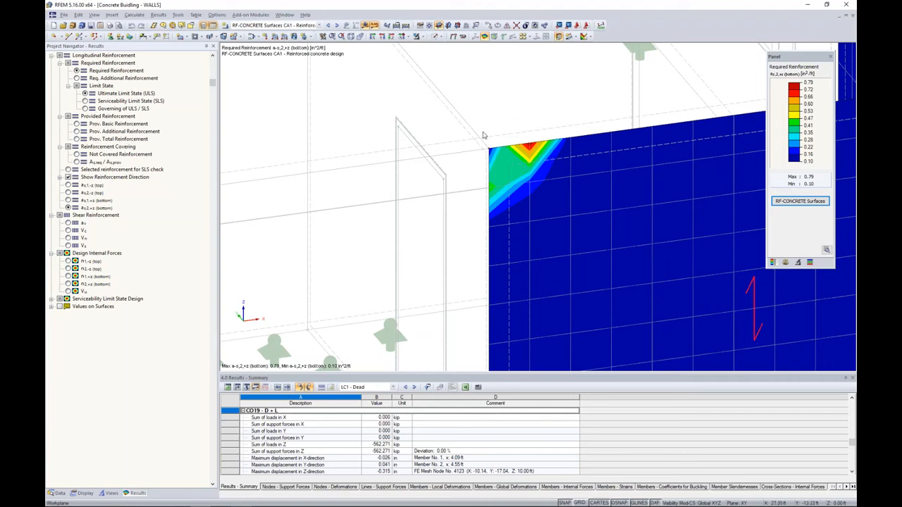
- Add a circular FE mesh refinement on node 62 with a 3.0 ft radius and 0.08 ft inner target FE length, accepting deletion of the results
middle_drag(520, 132, 476, 104)
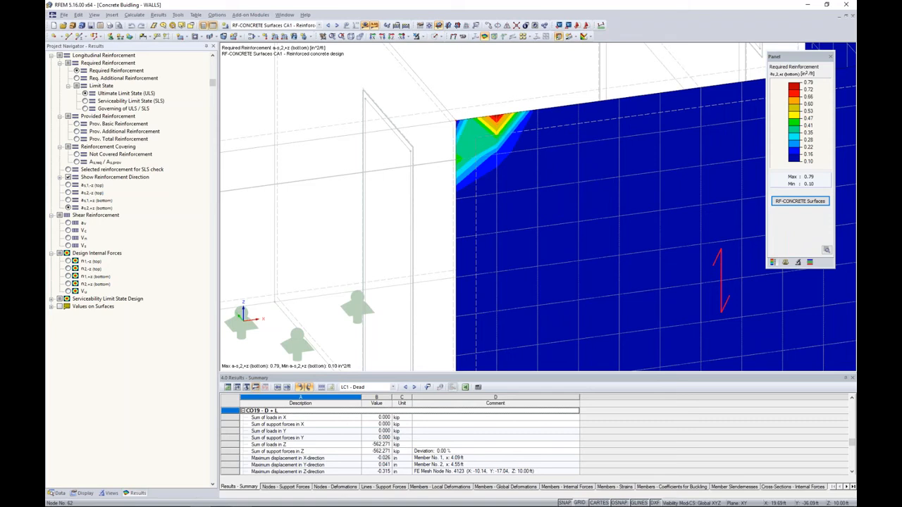
right_click(456, 121)
mouse_move(486, 147)
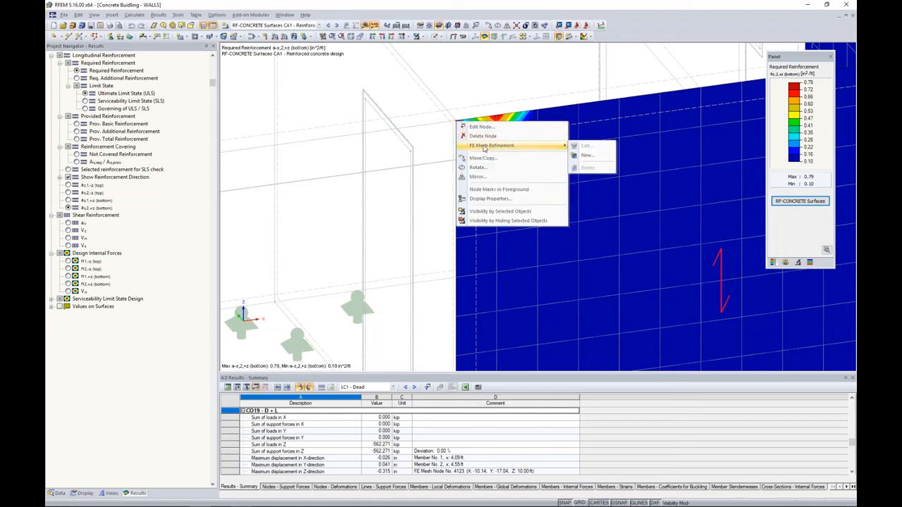
click(583, 157)
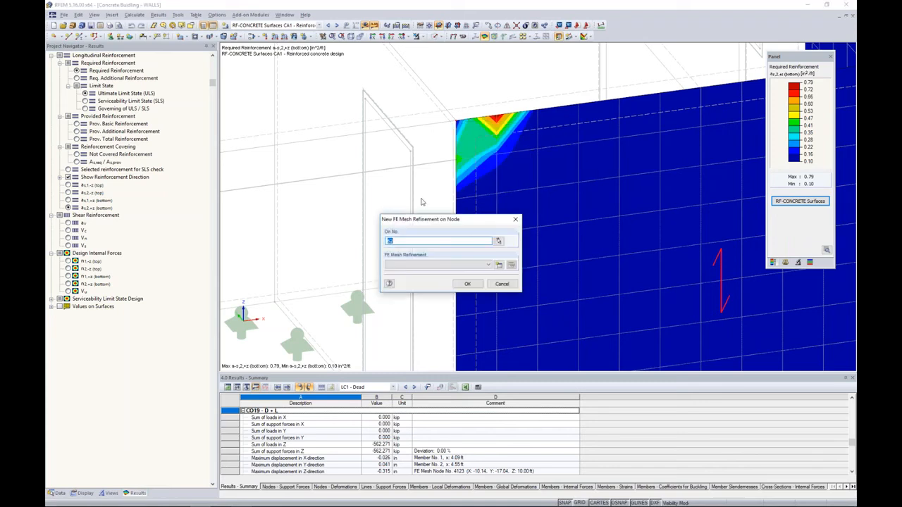
click(499, 265)
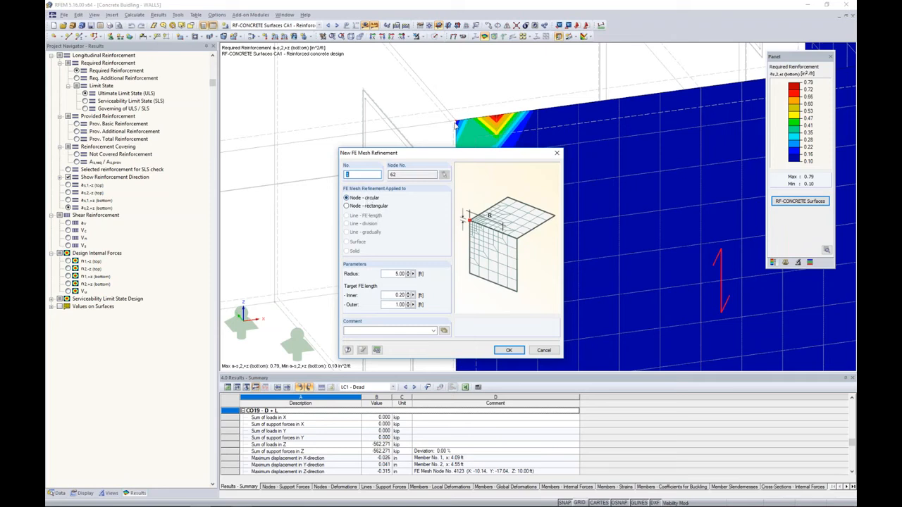
drag(394, 274, 408, 275)
text(3.0)
key(Tab)
text(0.08)
click(509, 350)
click(468, 284)
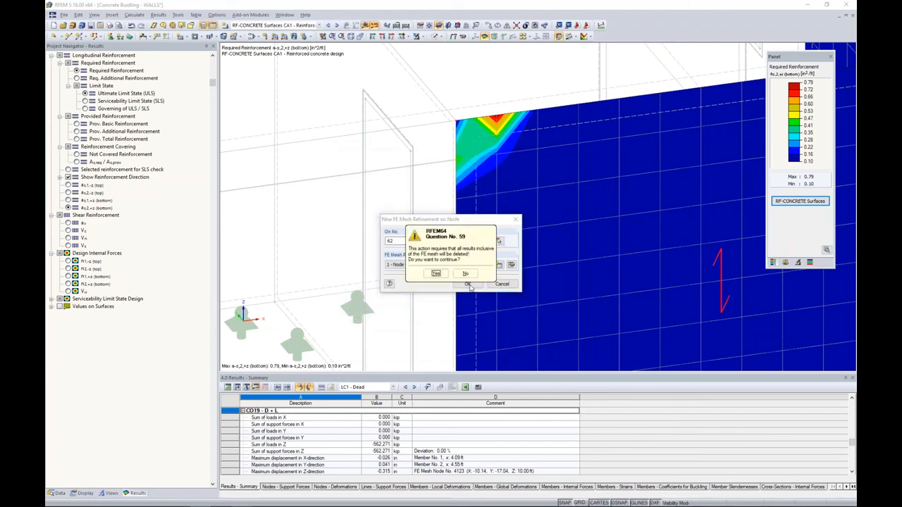
click(434, 274)
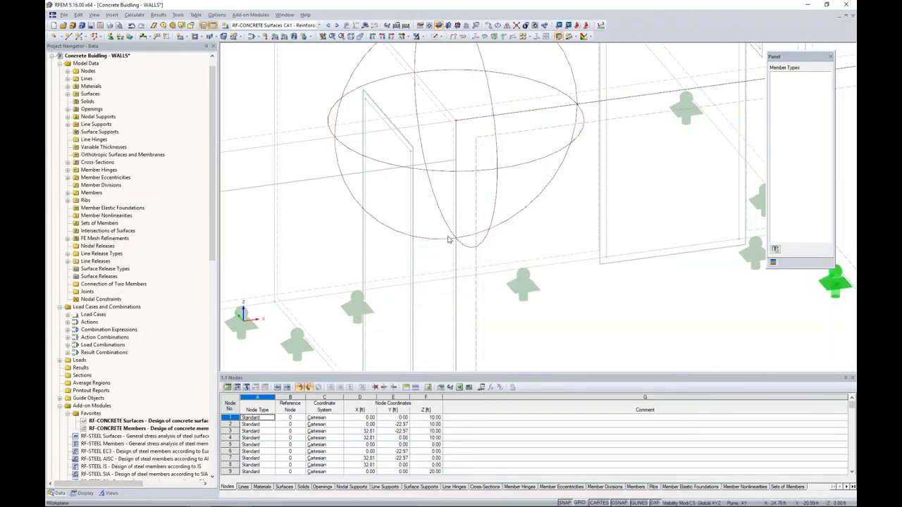
- Generate the FE mesh for the walls model
scroll(451, 239, down, 2)
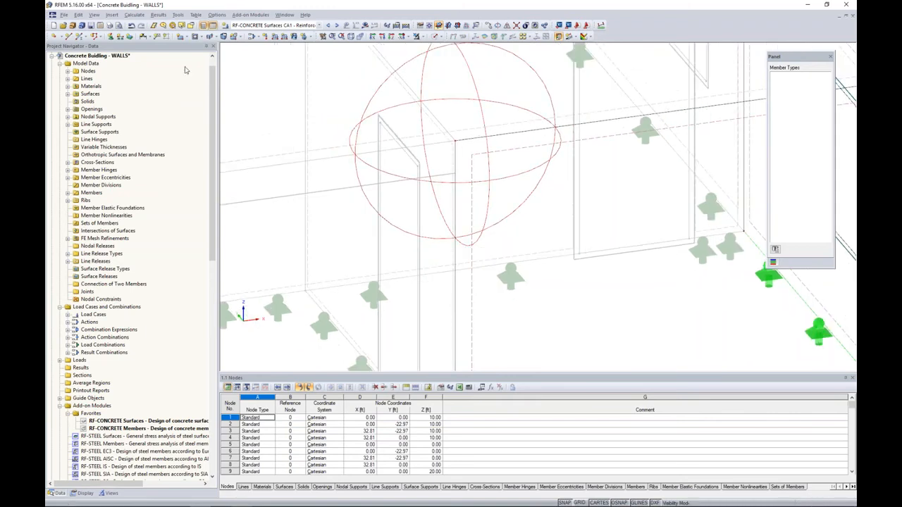
click(140, 17)
click(159, 119)
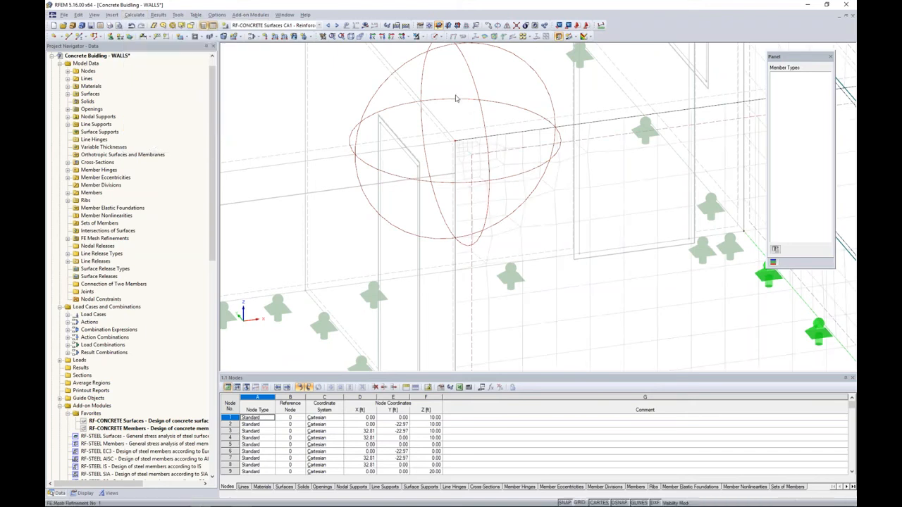
- Hide the inactive background objects and inspect the refined mesh around the wall's upper corner node
right_click(450, 85)
click(502, 173)
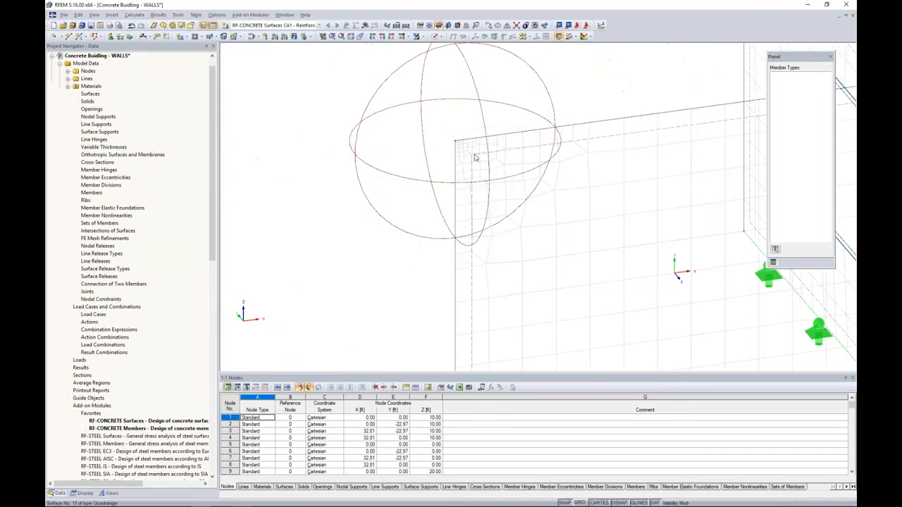
scroll(475, 158, up, 2)
scroll(475, 158, up, 5)
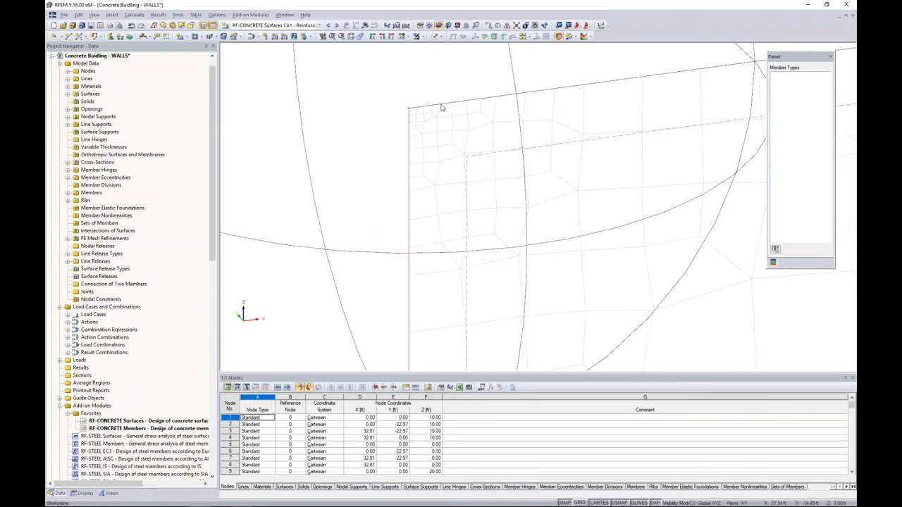
scroll(466, 169, down, 4)
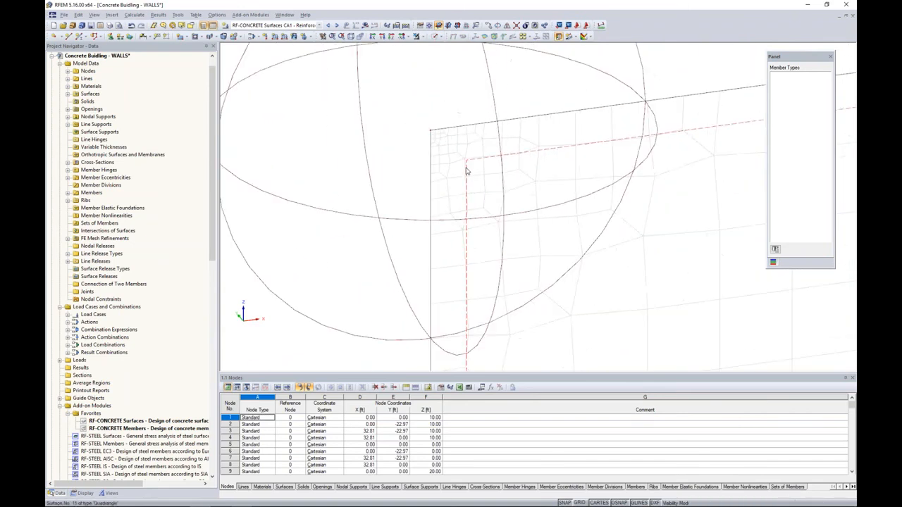
scroll(465, 170, down, 2)
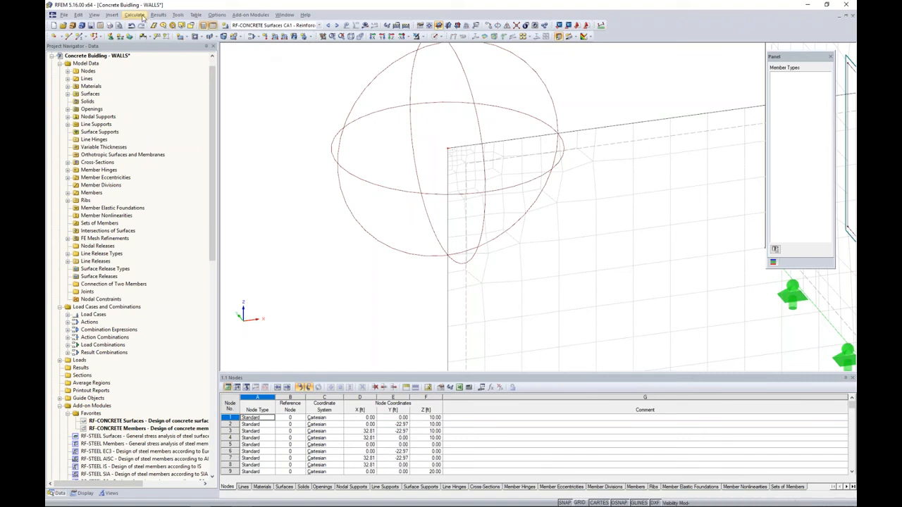
- Switch to the Concrete Buidling - FE MESH model and examine the v-x basic internal force at the refined wall corner under CO11
click(285, 14)
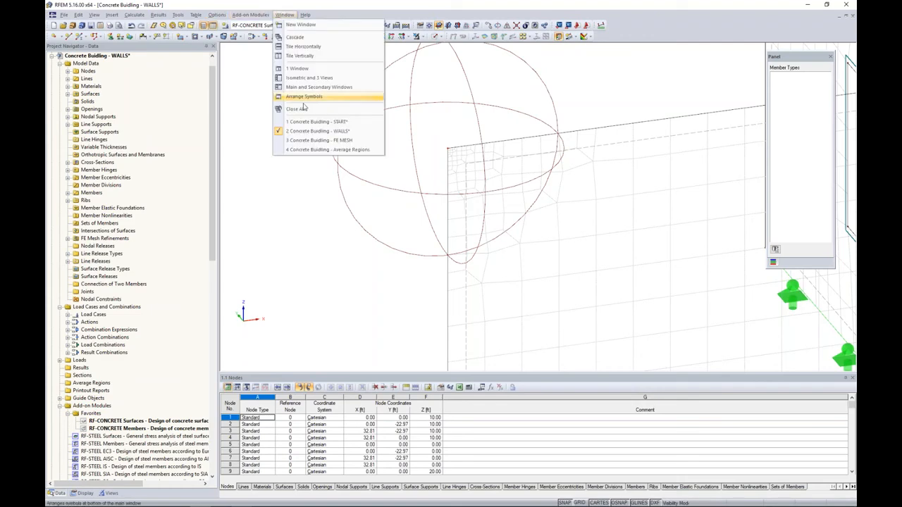
click(319, 141)
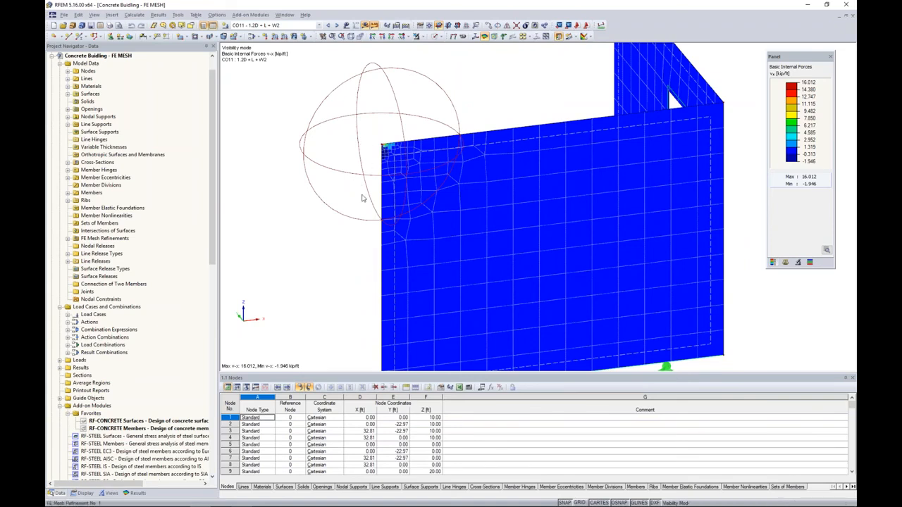
click(134, 493)
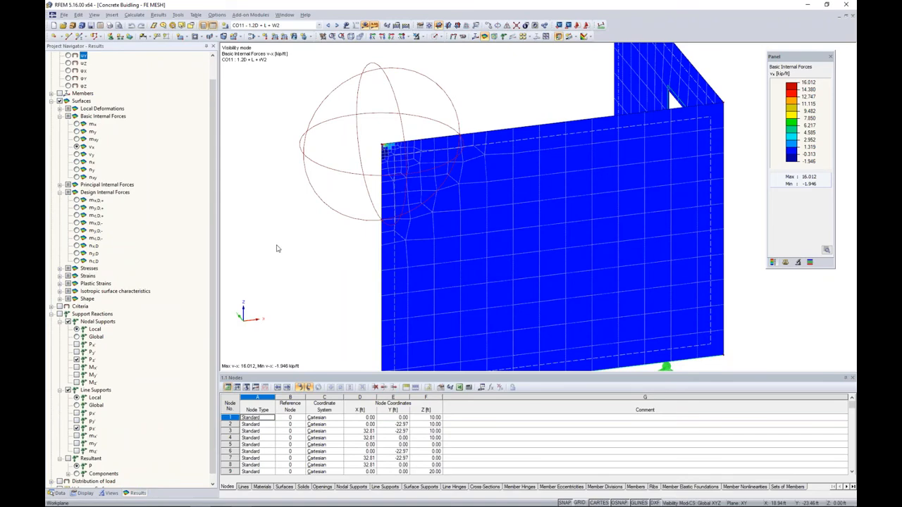
middle_drag(325, 221, 338, 239)
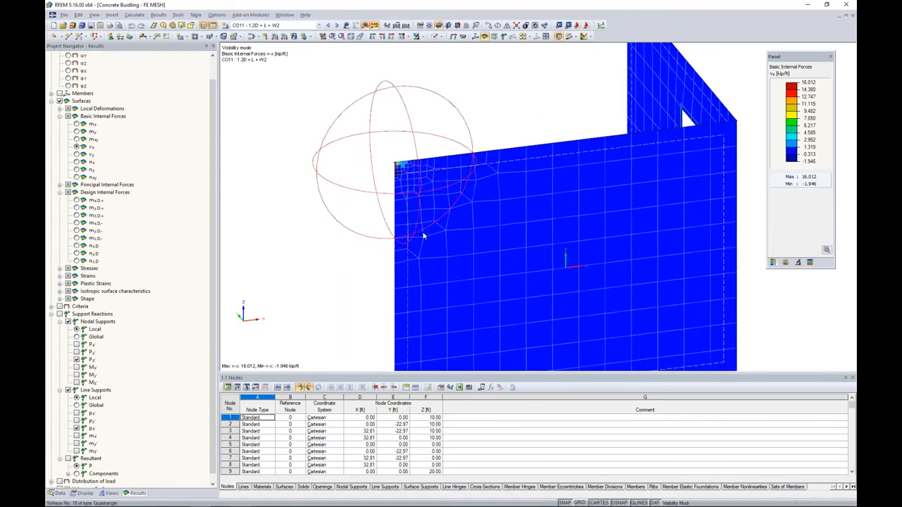
scroll(429, 220, up, 4)
scroll(444, 201, up, 2)
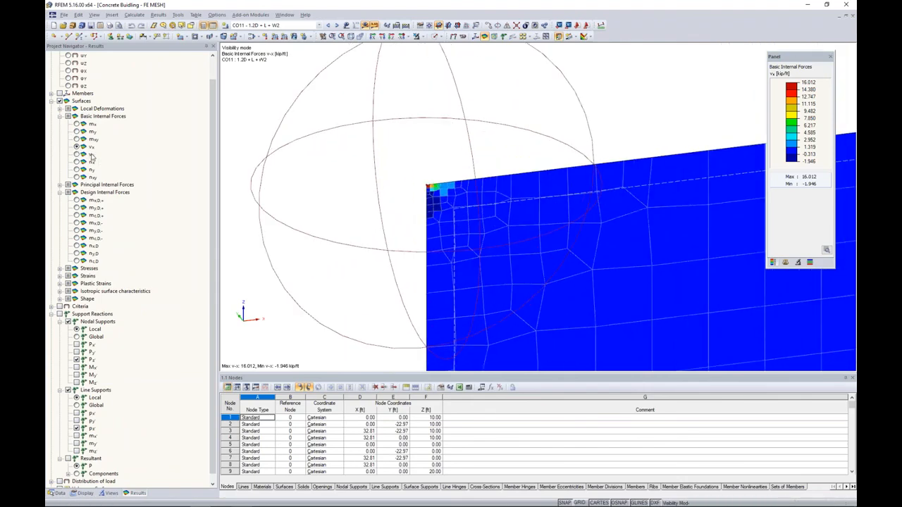
scroll(412, 201, up, 3)
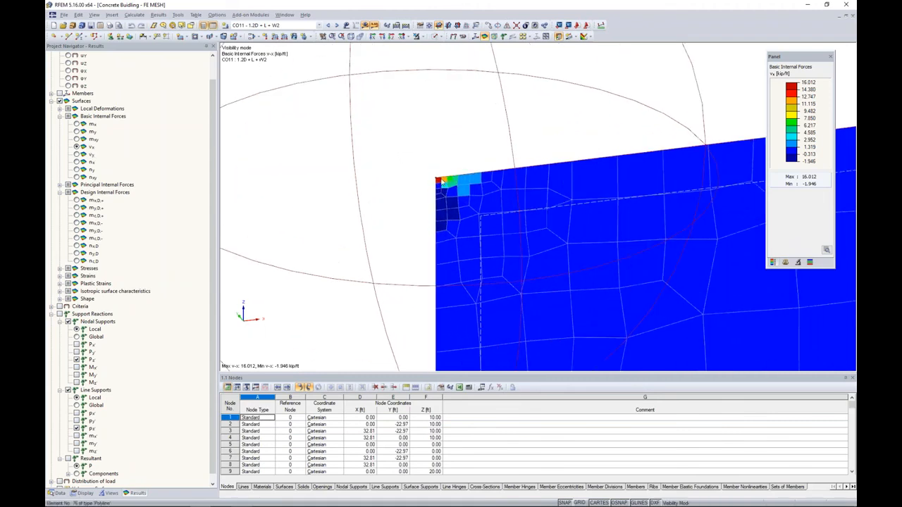
- Examine the m-xy, m-y and n-x basic internal forces at the refined wall corner under CO11
scroll(442, 185, up, 2)
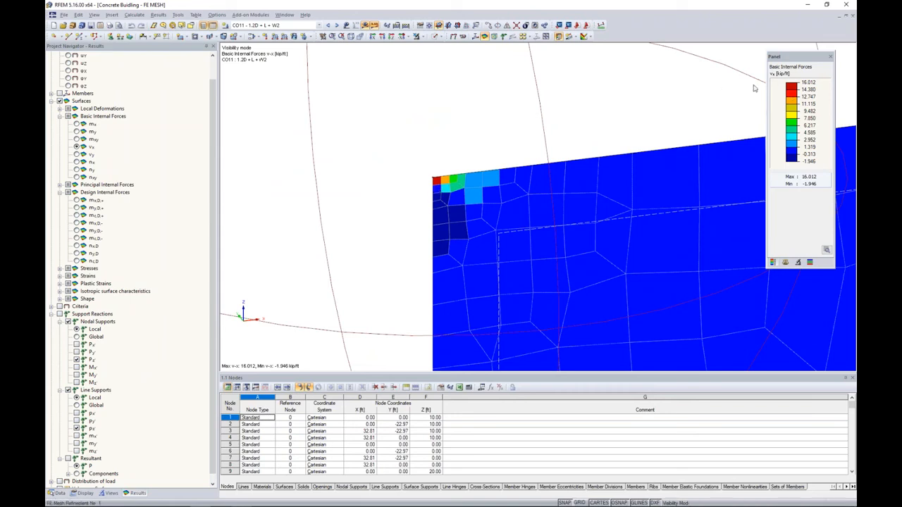
click(76, 140)
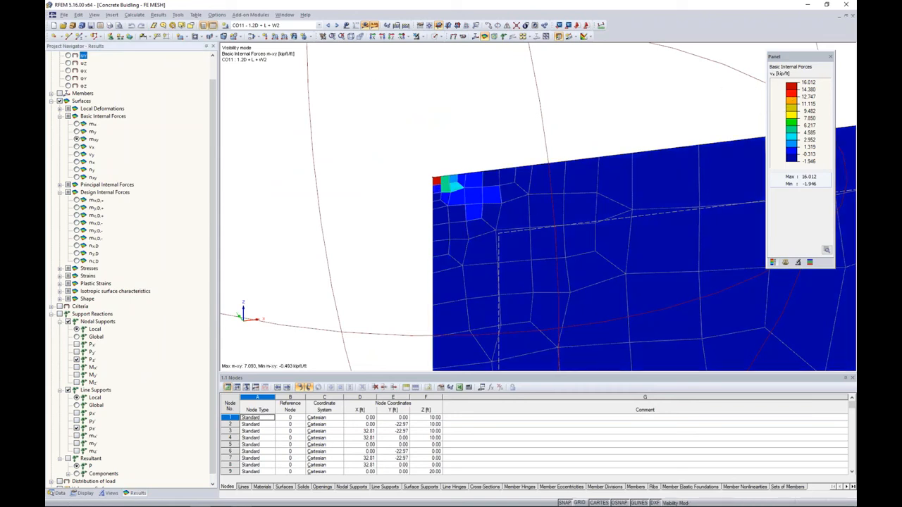
click(76, 132)
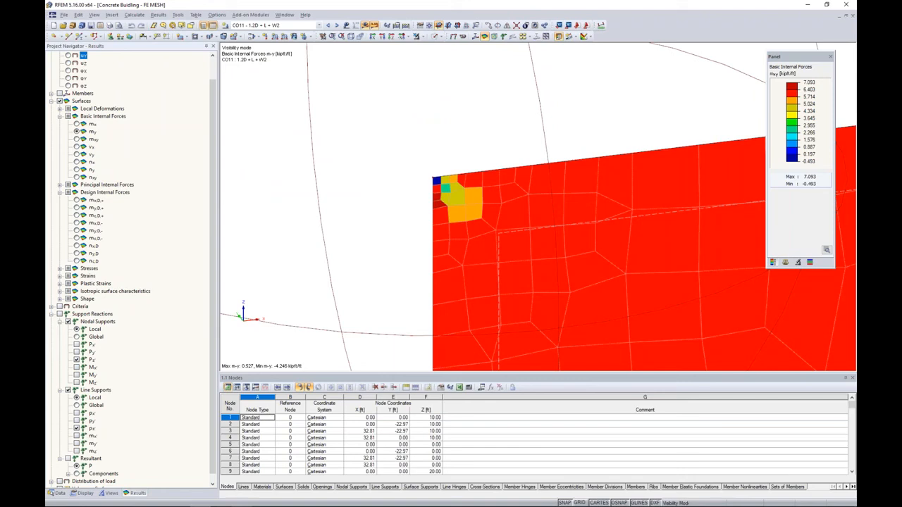
click(76, 162)
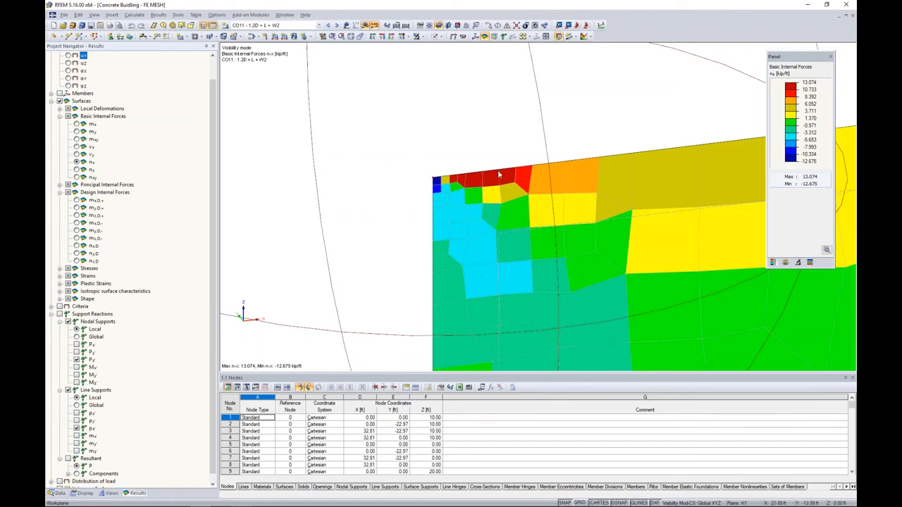
scroll(426, 172, down, 5)
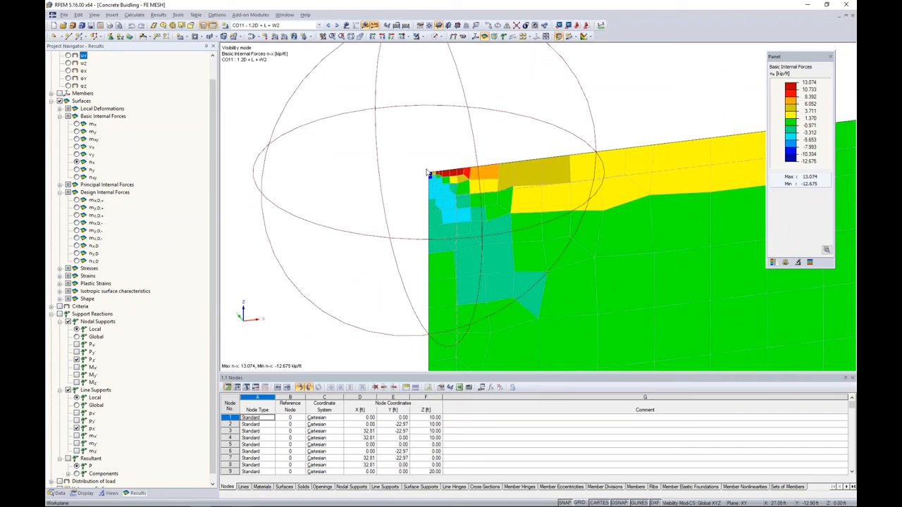
- Start a new average region in the FE MESH model and assign surface 15 to it
click(57, 493)
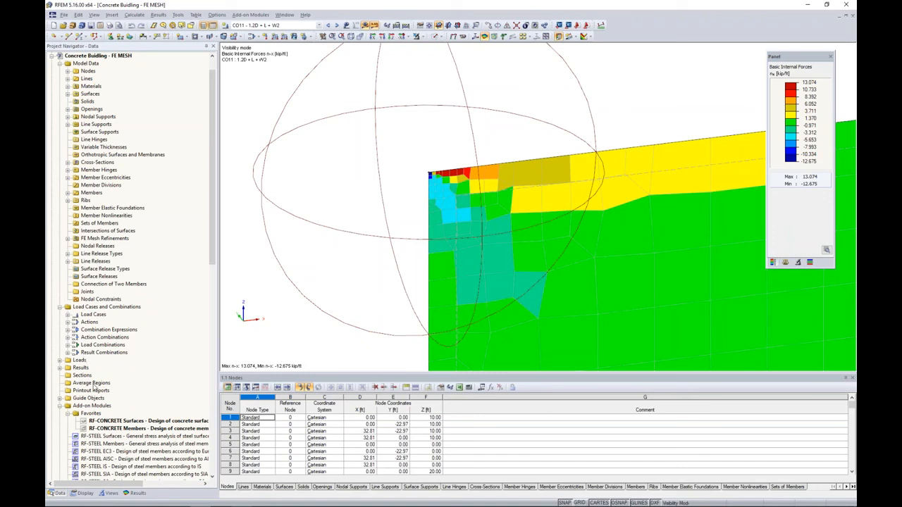
right_click(93, 385)
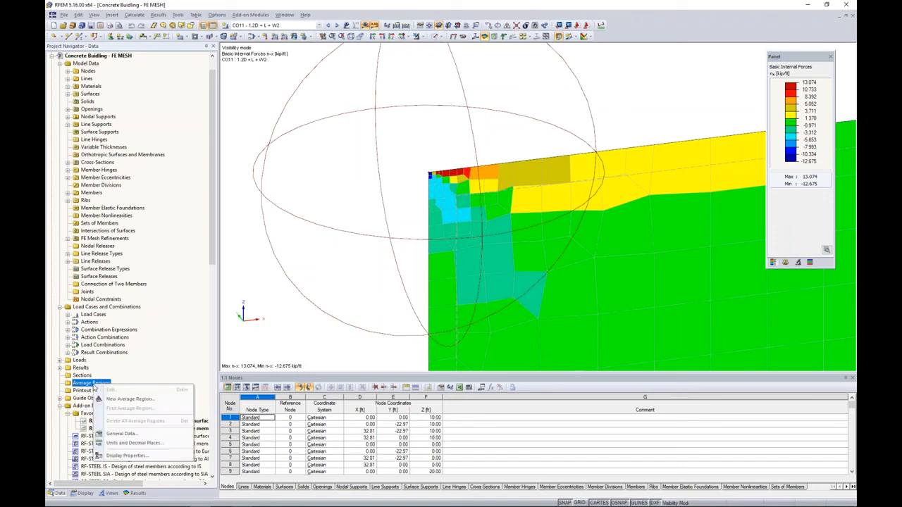
click(126, 399)
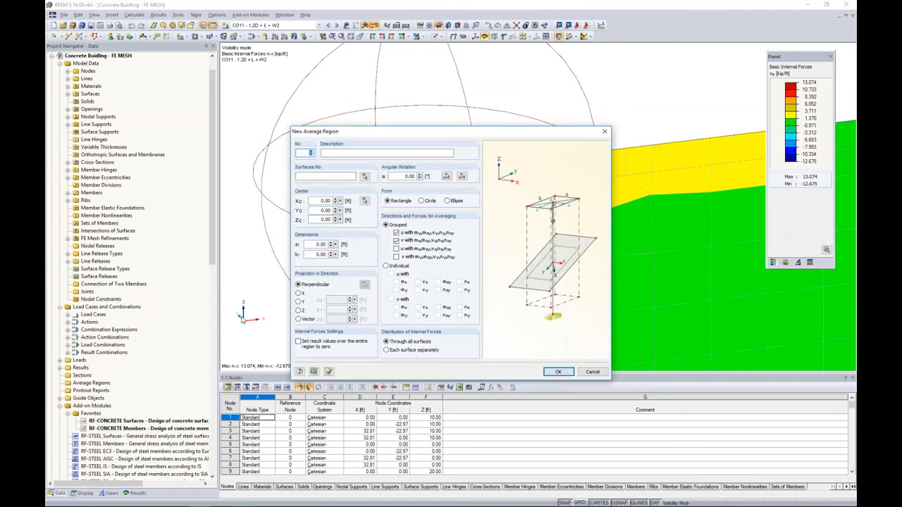
drag(393, 134, 431, 129)
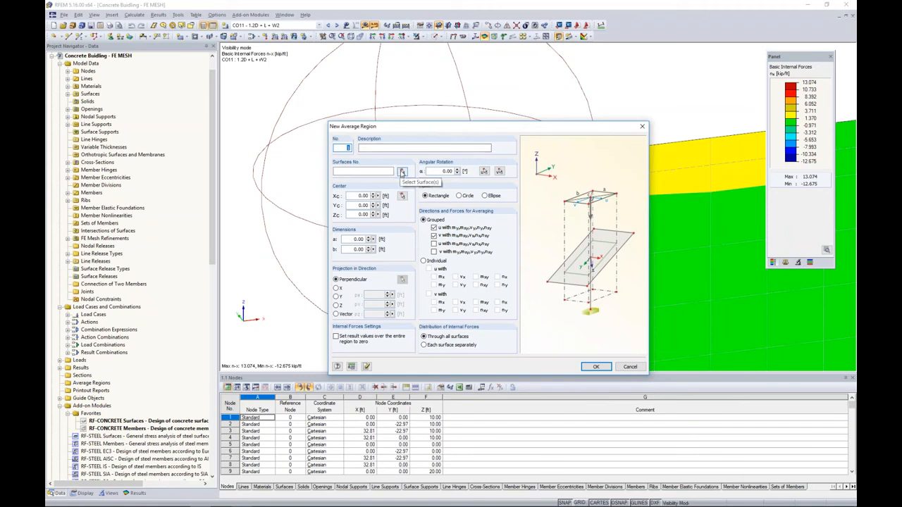
click(402, 173)
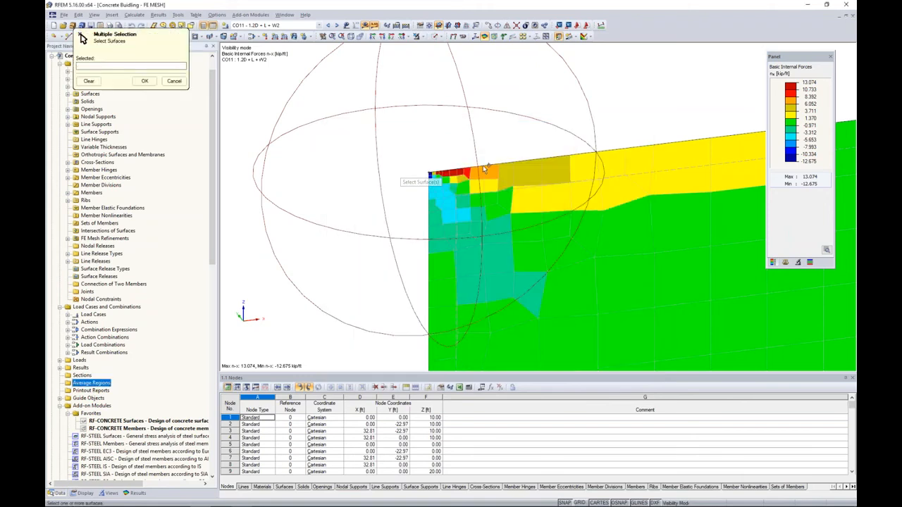
click(434, 178)
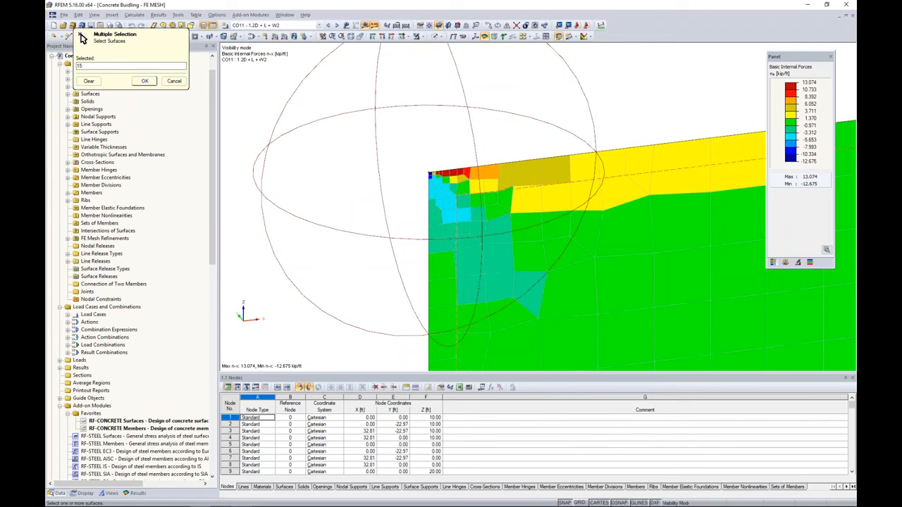
click(144, 81)
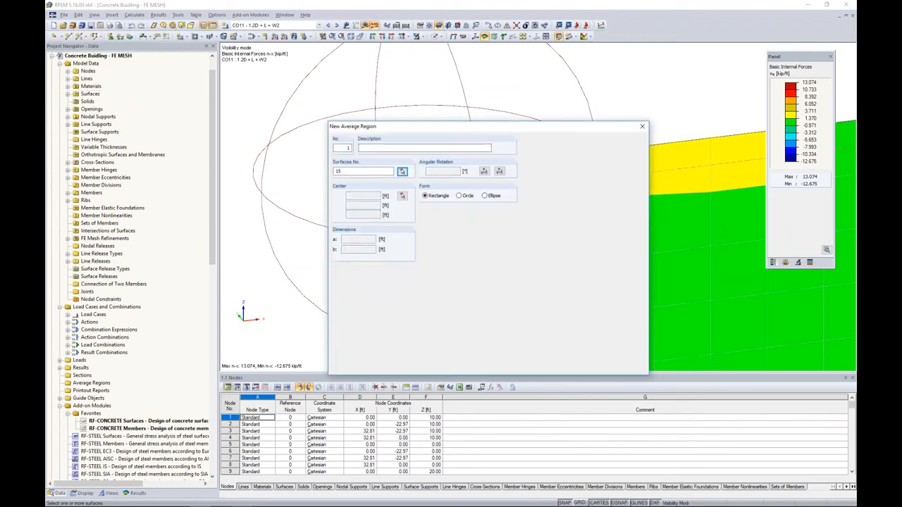
- Make the average region a circle centred on node 62 with a 3.0 ft diameter and create it
click(458, 195)
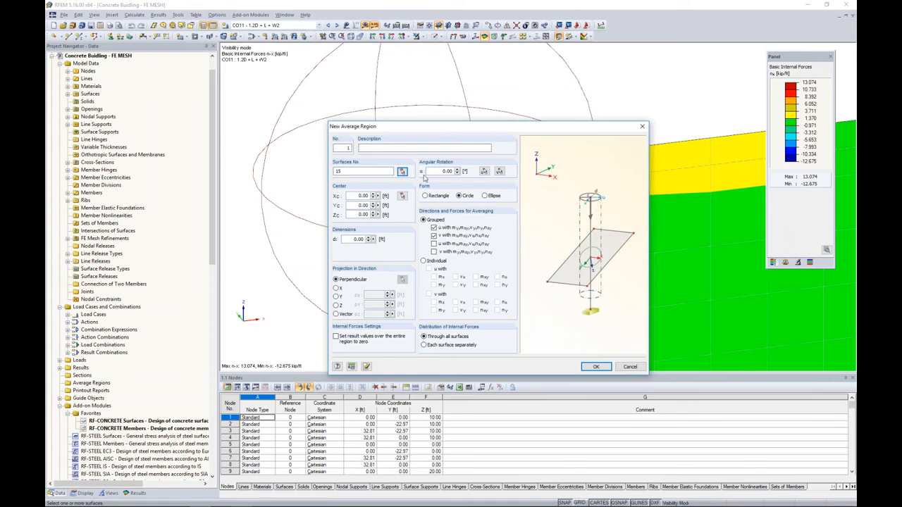
click(402, 196)
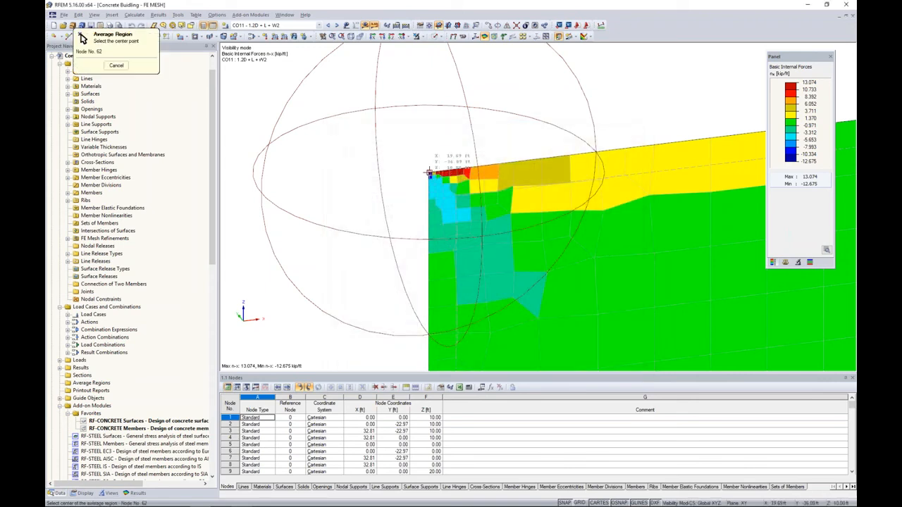
click(432, 173)
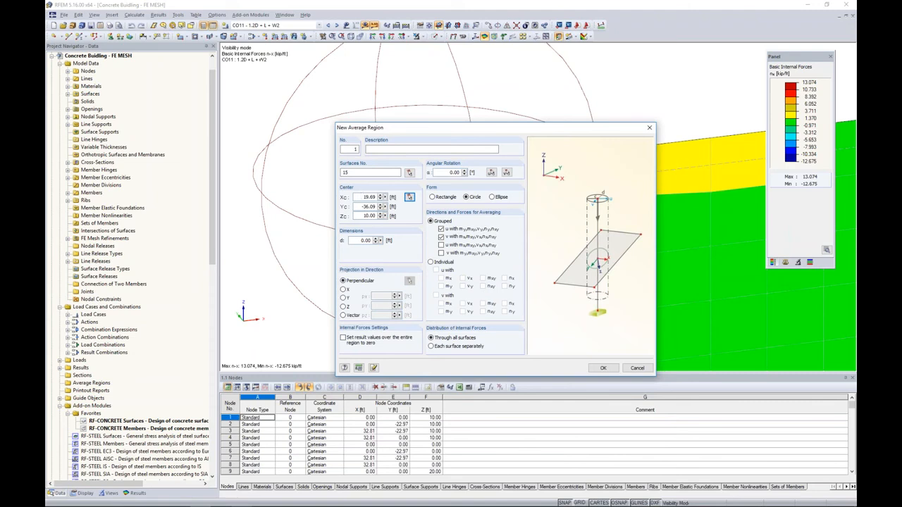
double_click(362, 240)
text(3.0)
drag(443, 133, 435, 111)
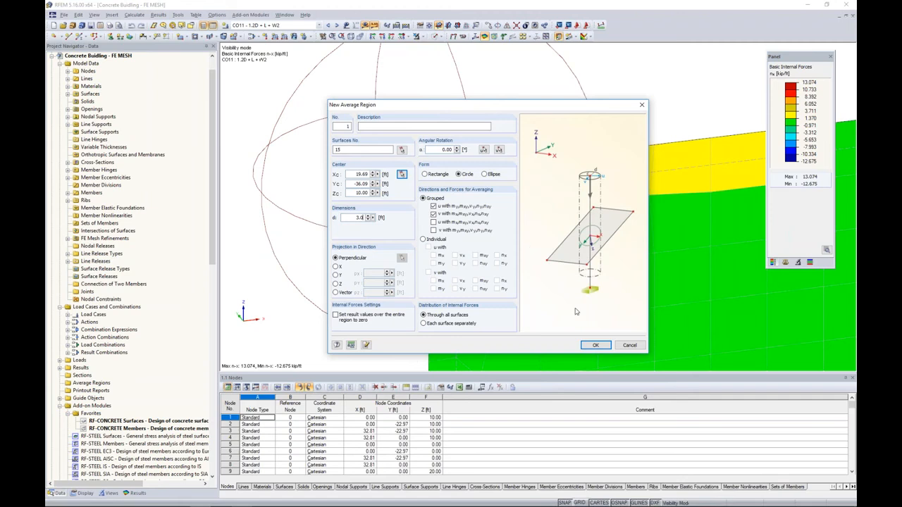
click(595, 345)
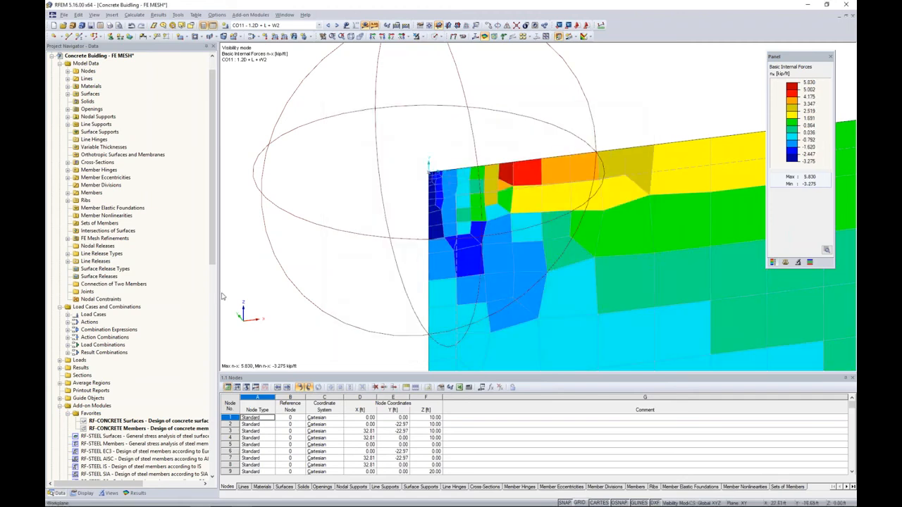
- Compare the v-x basic internal force at the wall corner with the average region turned off and on
click(135, 493)
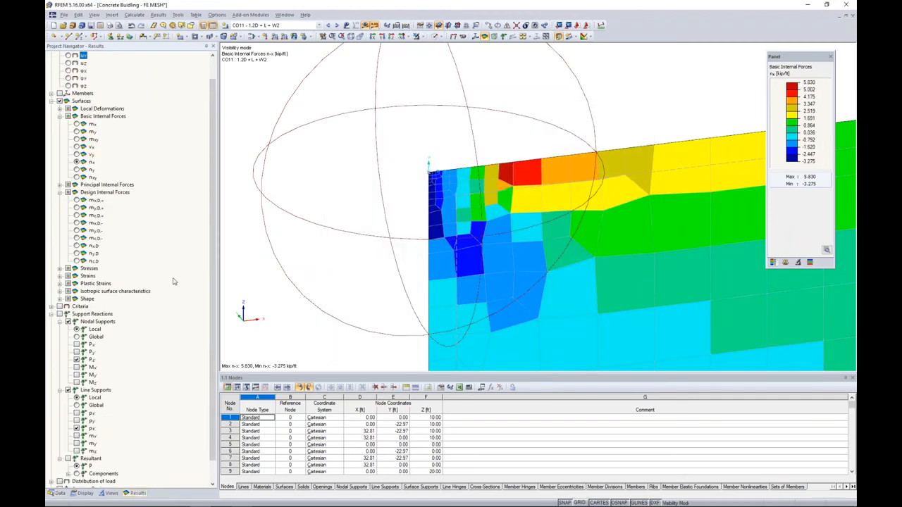
scroll(171, 269, down, 1)
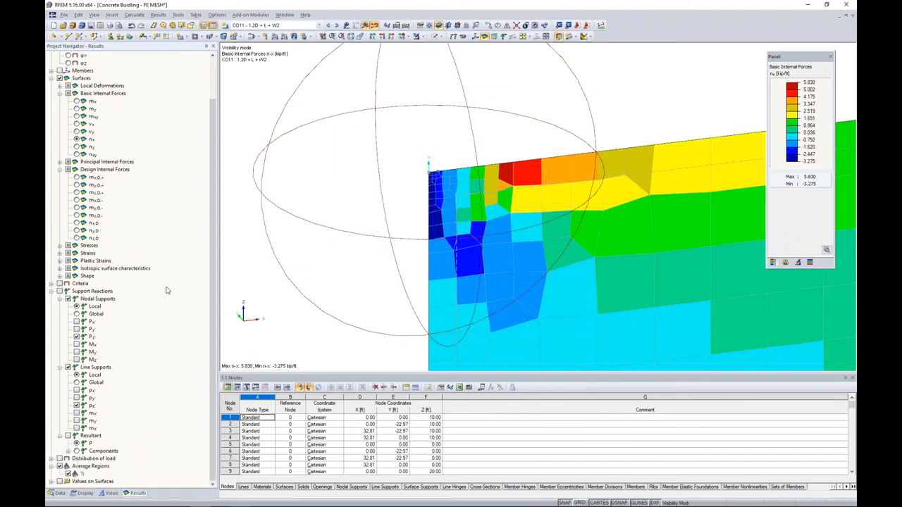
click(76, 124)
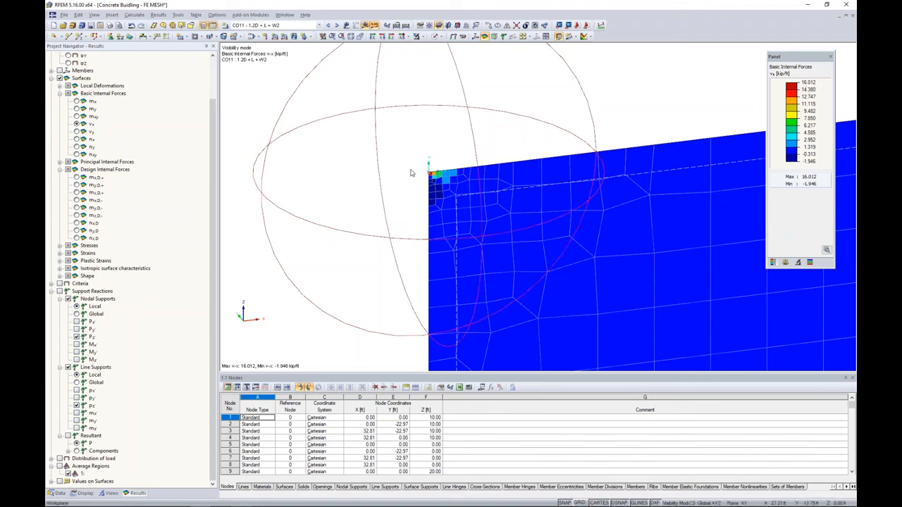
click(60, 466)
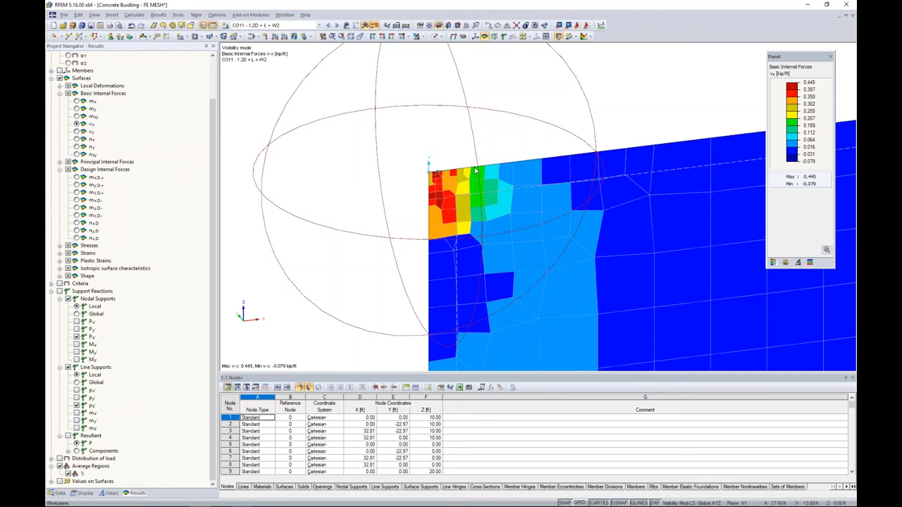
- Examine the averaged v-y, n-x, v-x and m-xy basic internal forces around the wall corner
click(77, 132)
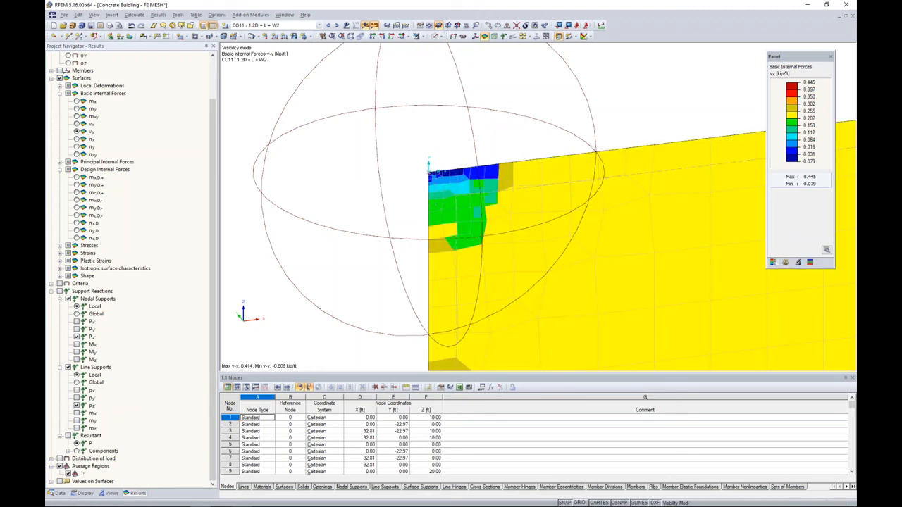
click(77, 139)
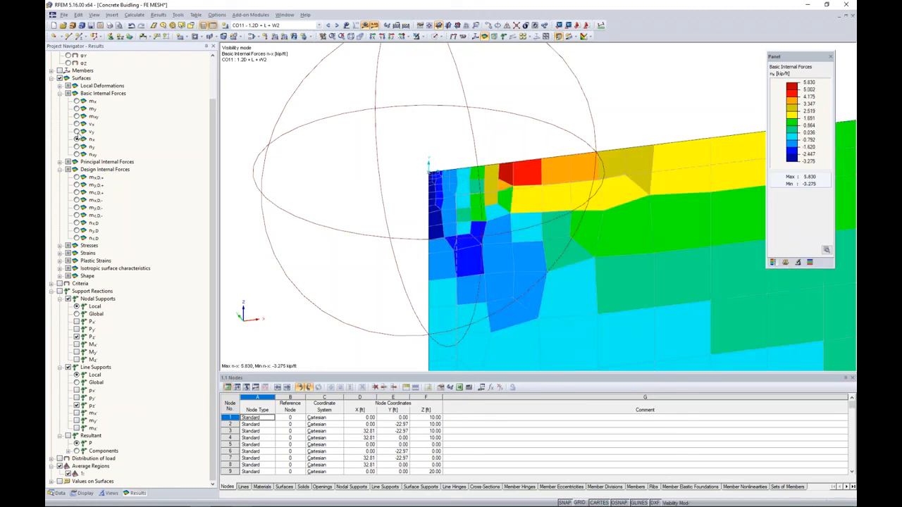
click(77, 124)
click(77, 116)
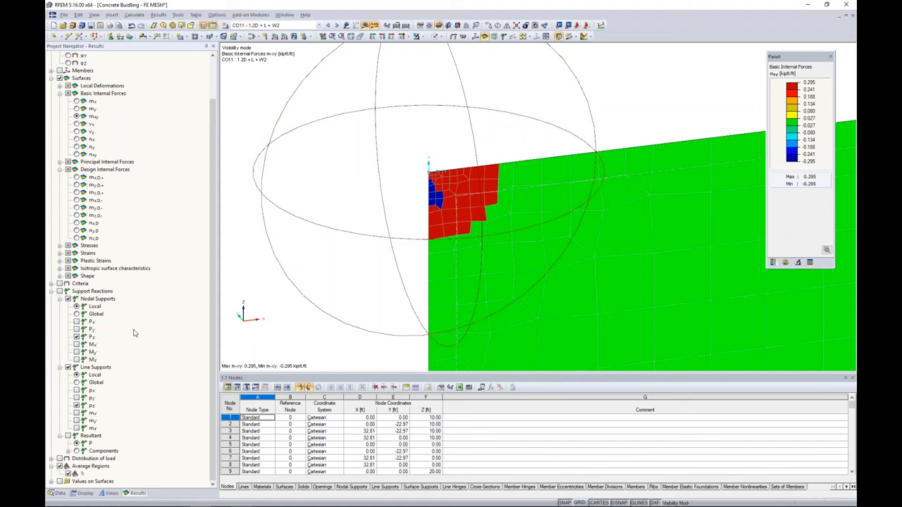
- Set RF-CONCRETE Surfaces to apply the averaged internal forces in the defined average region for the ULS calculation, and accept the module settings
click(58, 492)
scroll(117, 394, down, 2)
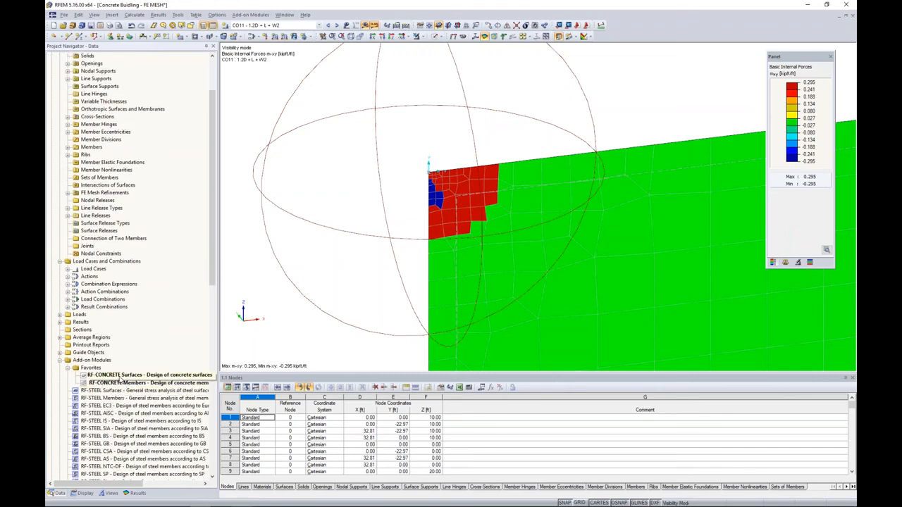
double_click(119, 378)
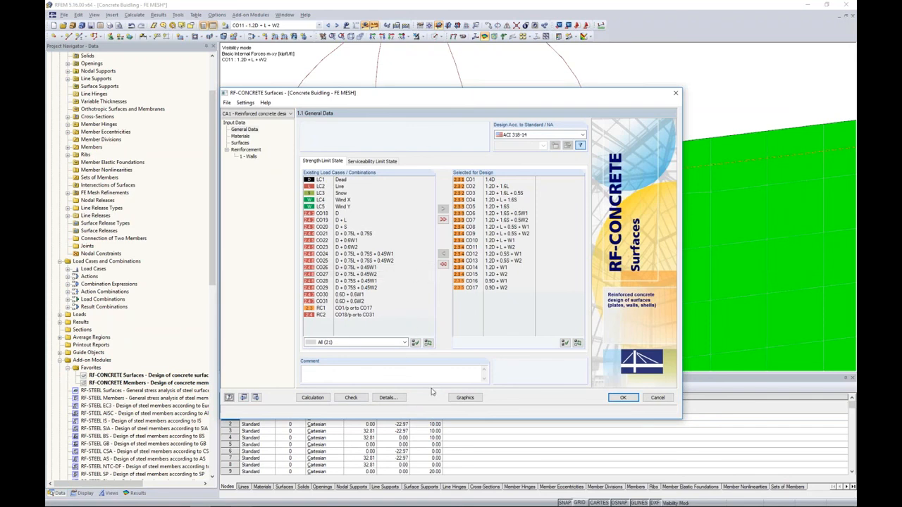
click(398, 398)
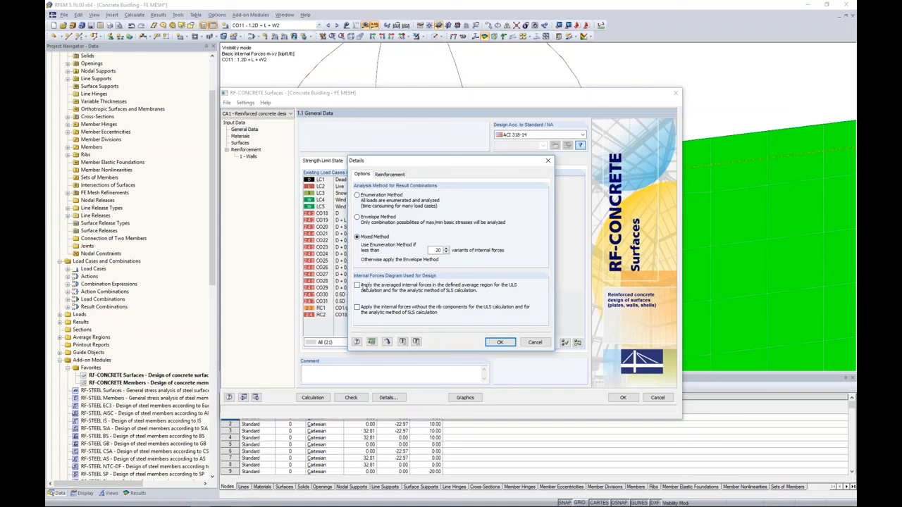
click(358, 286)
click(497, 342)
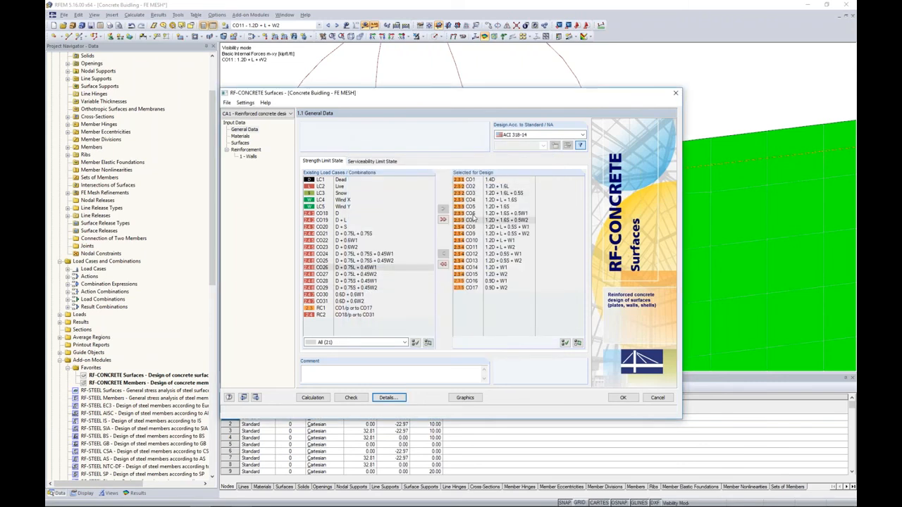
click(626, 396)
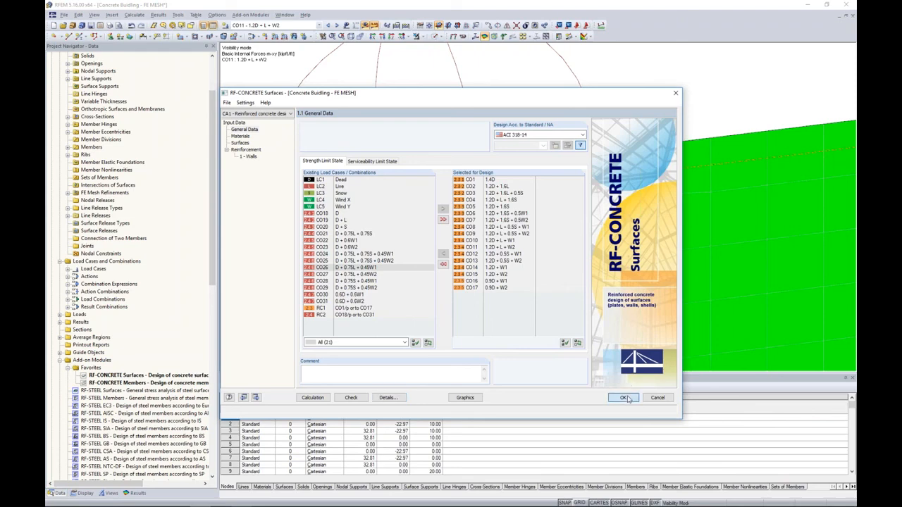
click(620, 398)
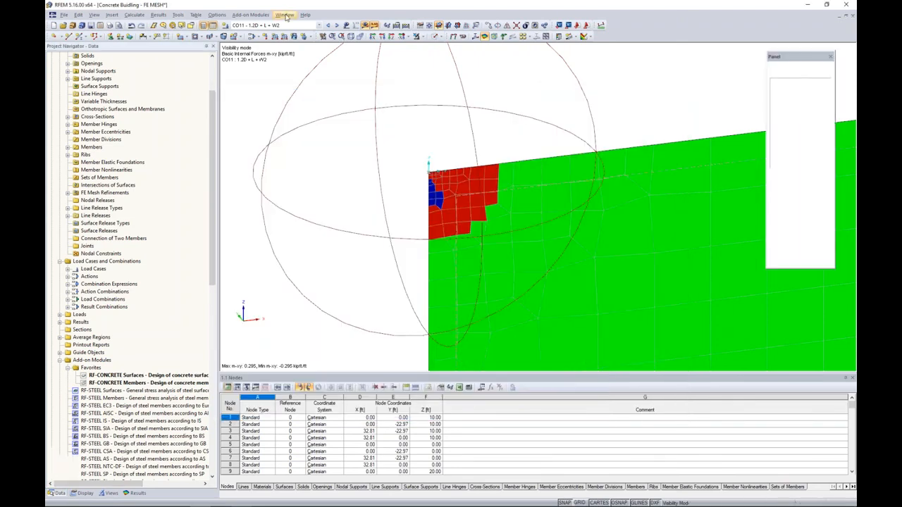
- Switch to the Concrete Buidling - Average Regions model and review its RF-CONCRETE Surfaces required reinforcement by surface, then graphically on the walls
click(285, 14)
click(324, 149)
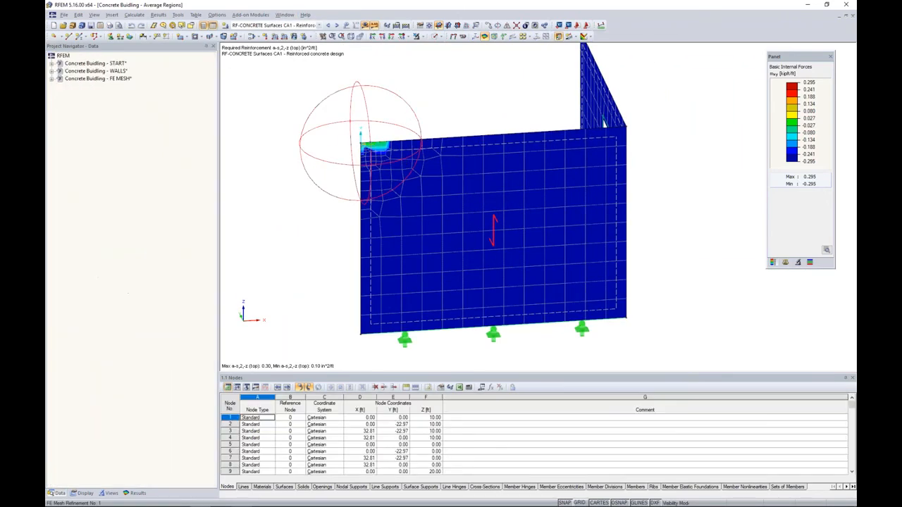
click(786, 201)
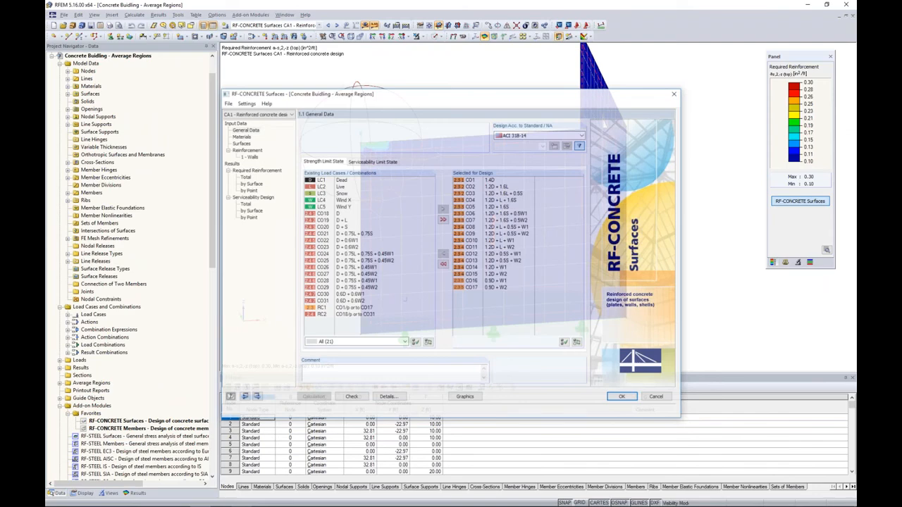
click(250, 184)
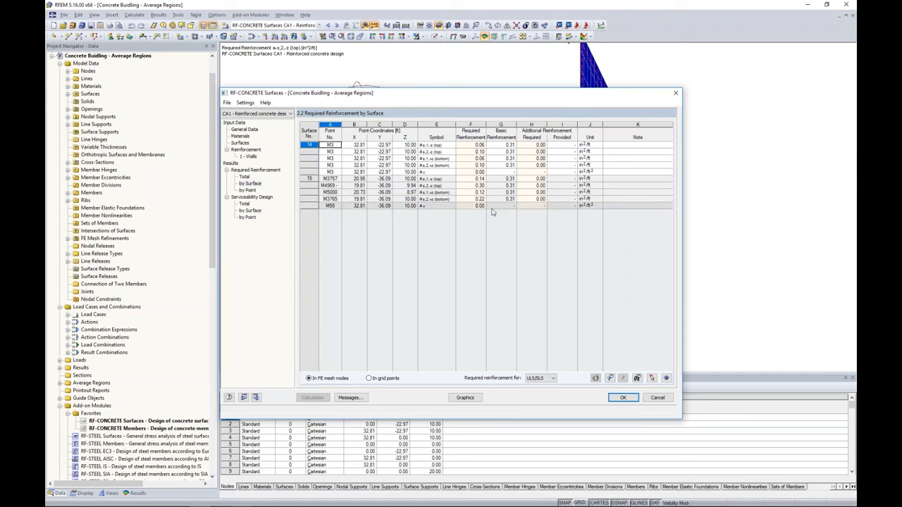
click(476, 205)
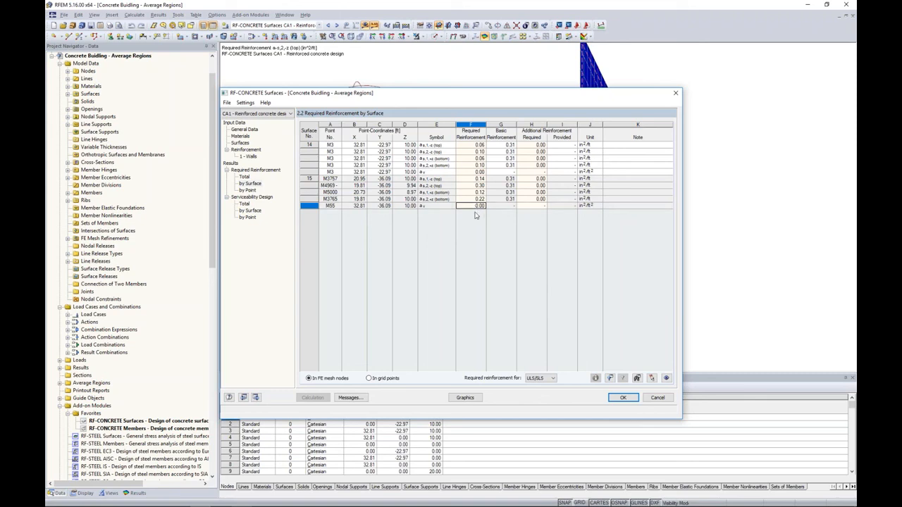
click(465, 398)
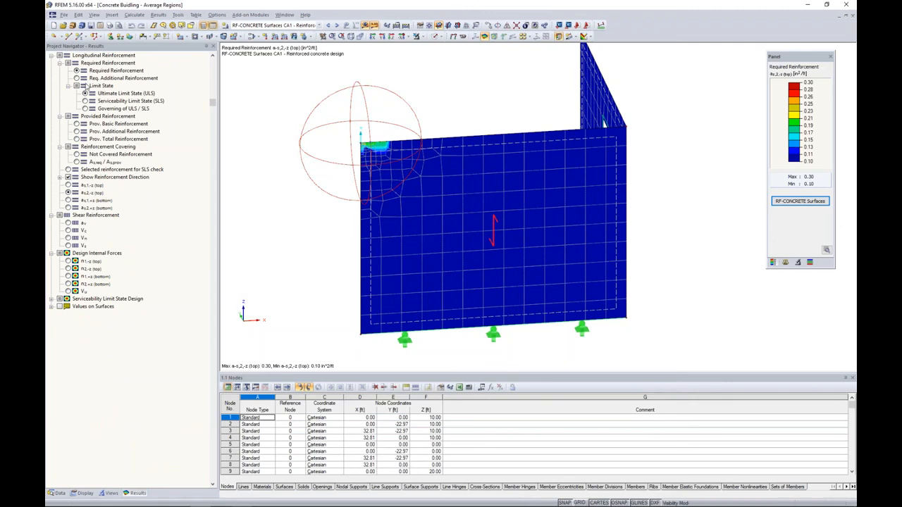
- Examine the walls' ULS required reinforcement a-s,1 and a-s,2 on the -z (top) side, then on the +z (bottom) side
click(68, 185)
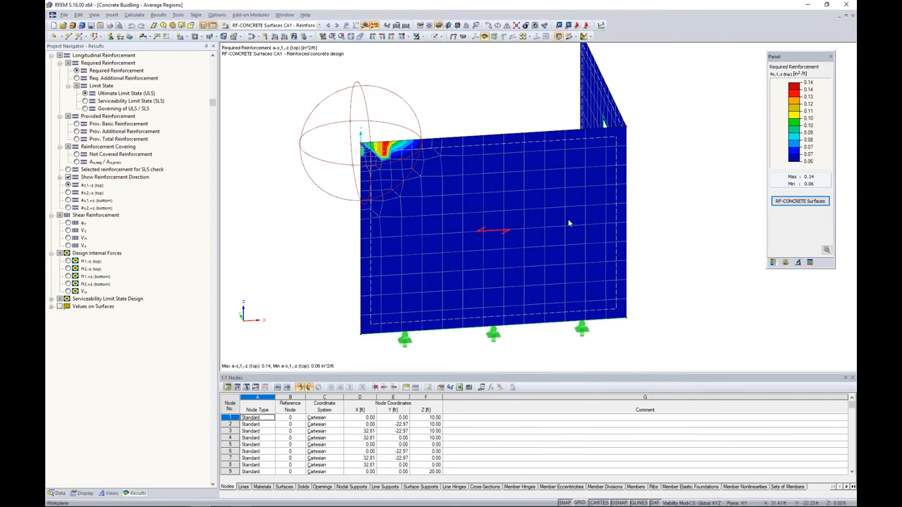
ctrl+middle_drag(631, 229, 685, 213)
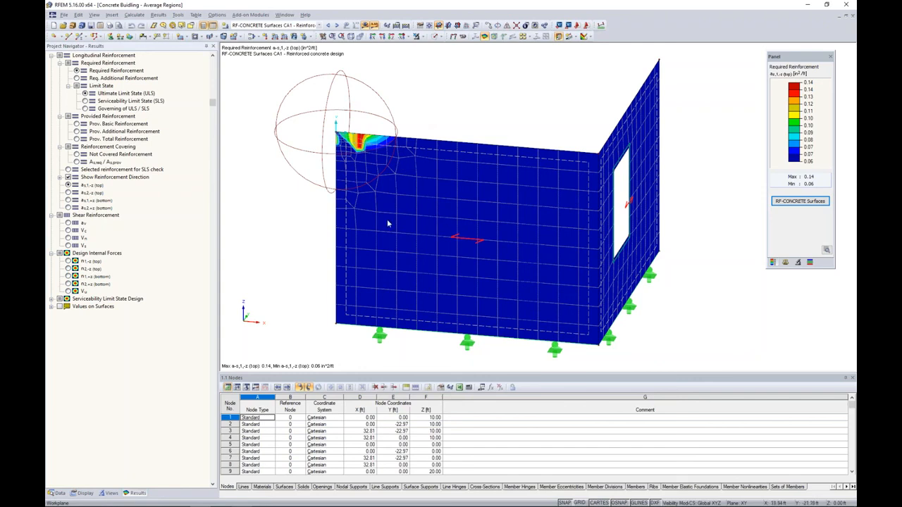
click(68, 191)
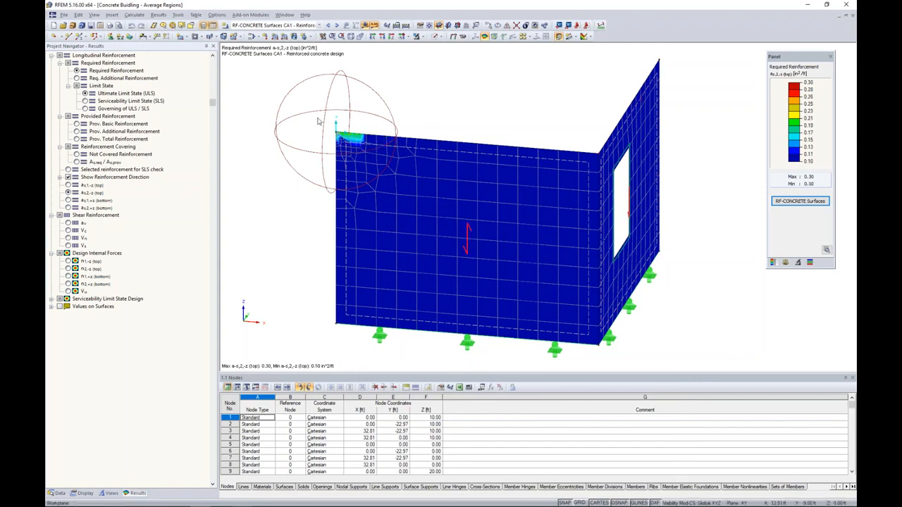
click(69, 201)
click(69, 207)
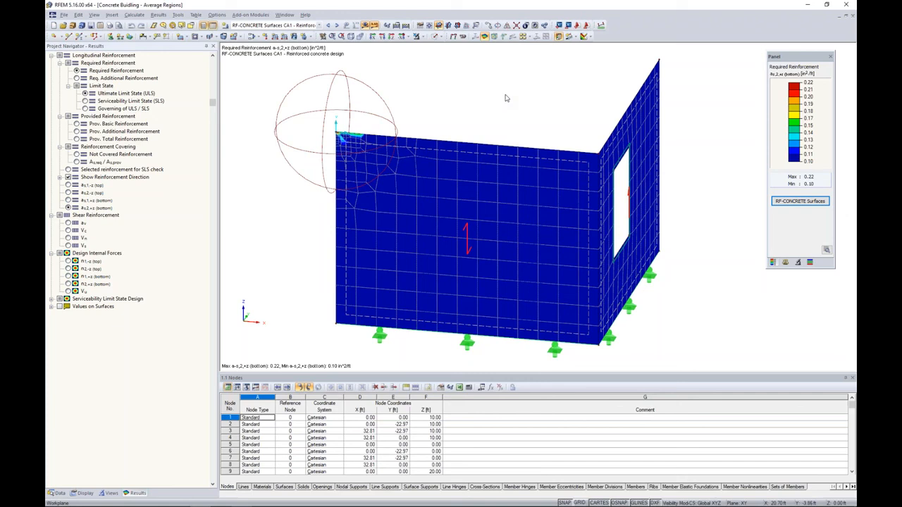
- Switch to the Concrete Design Webinar PowerPoint slide show and advance past the RFEM Add-On Modules for Concrete Design slide
key(super+Tab)
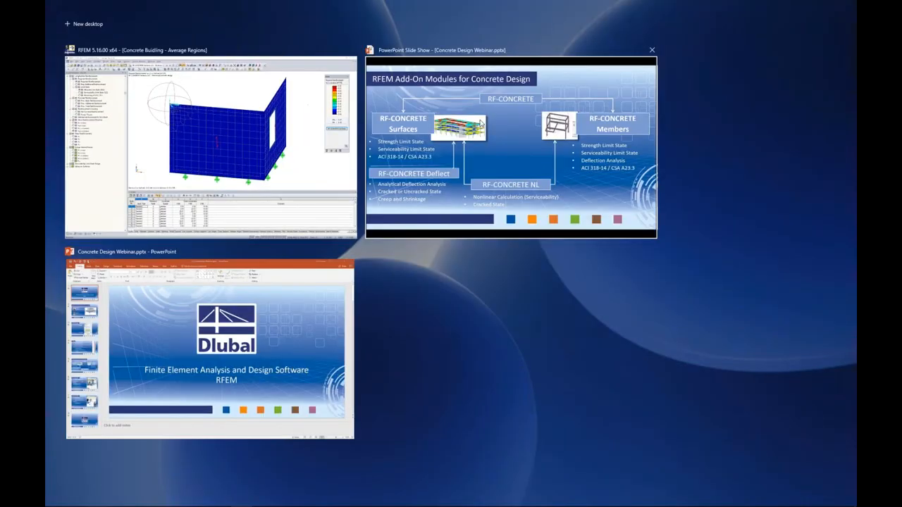
click(481, 123)
key(Right)
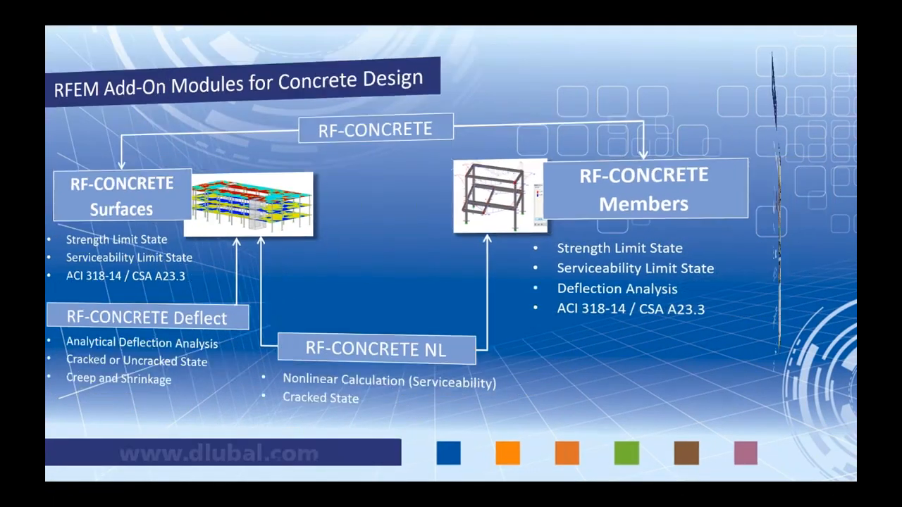